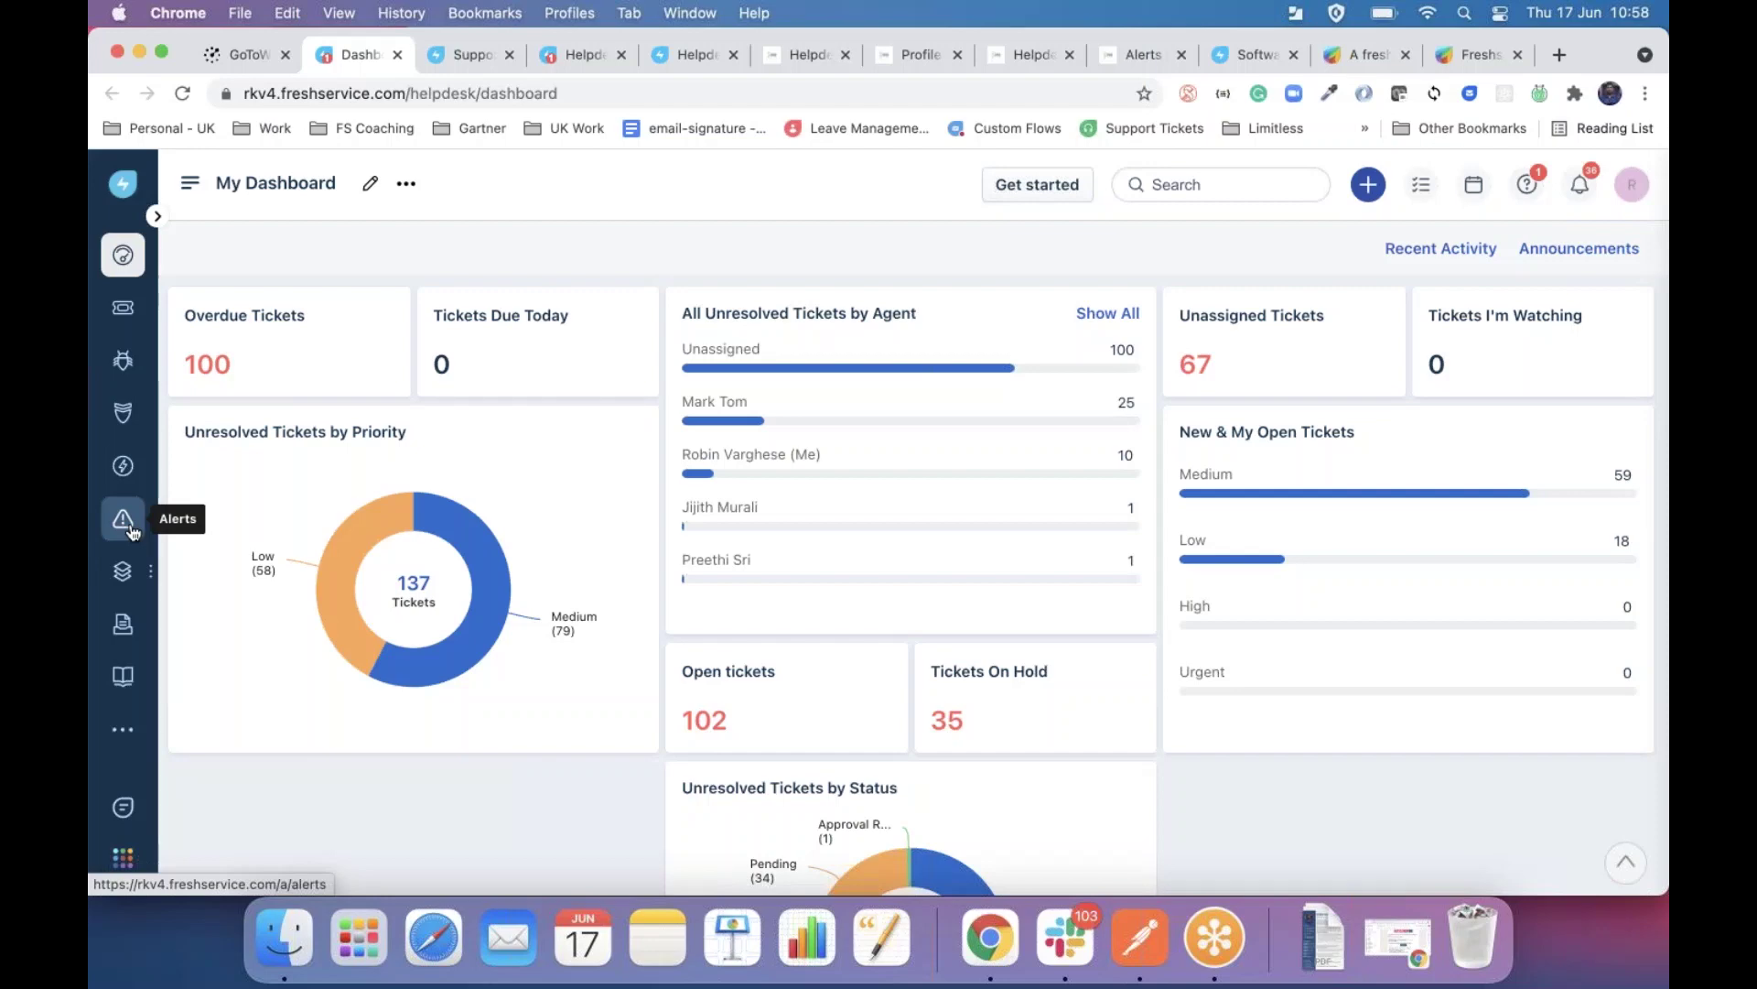
# Close the Assets menu, browse the Support Desk portal home page, then view Admin > Virtual Agent setup.
pyautogui.moveTo(123, 569)
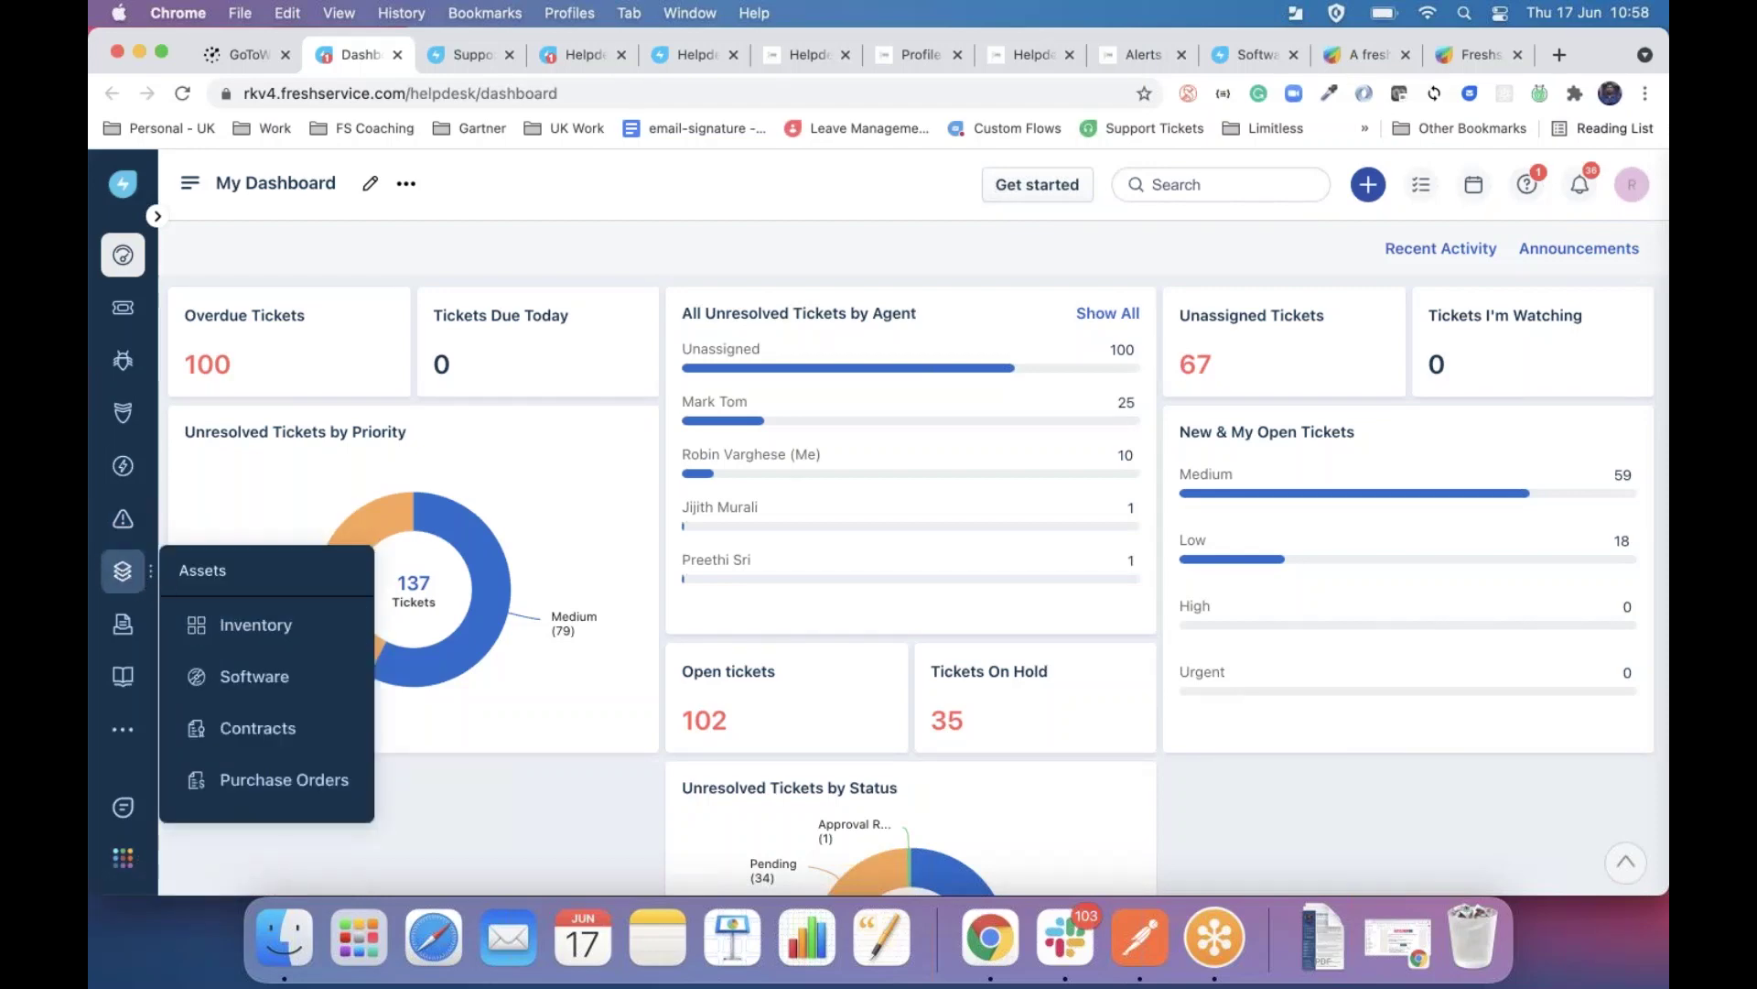
pyautogui.click(216, 620)
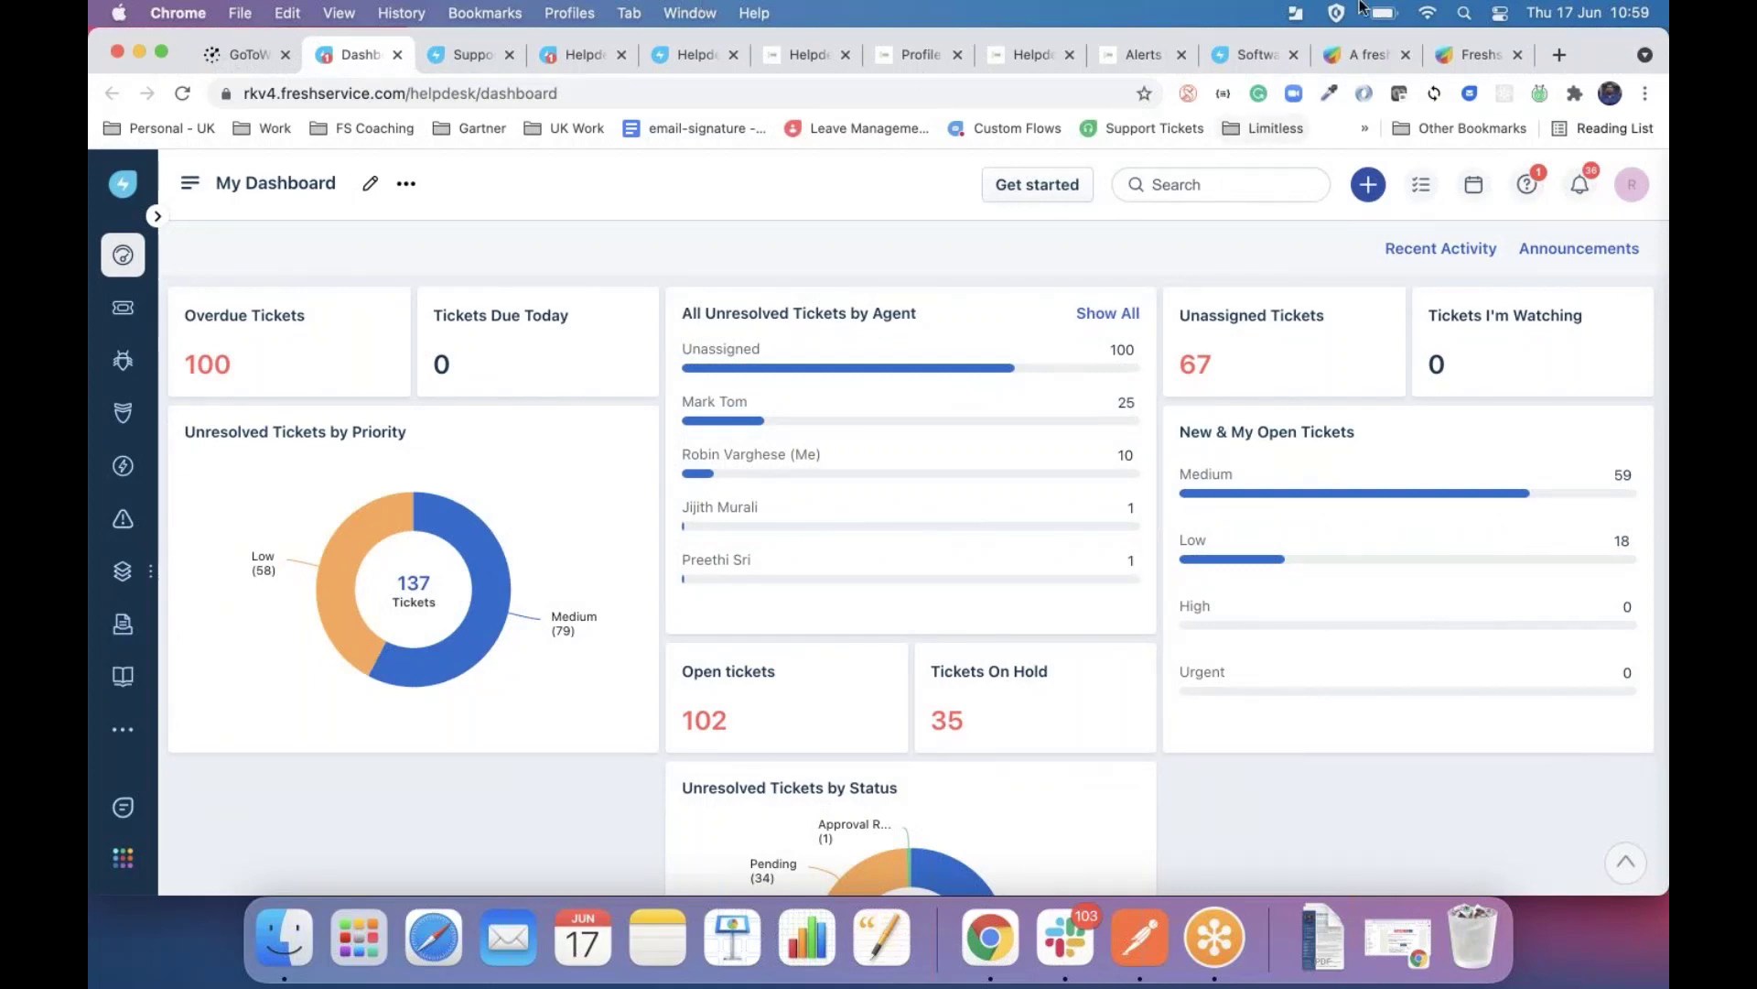
pyautogui.click(462, 57)
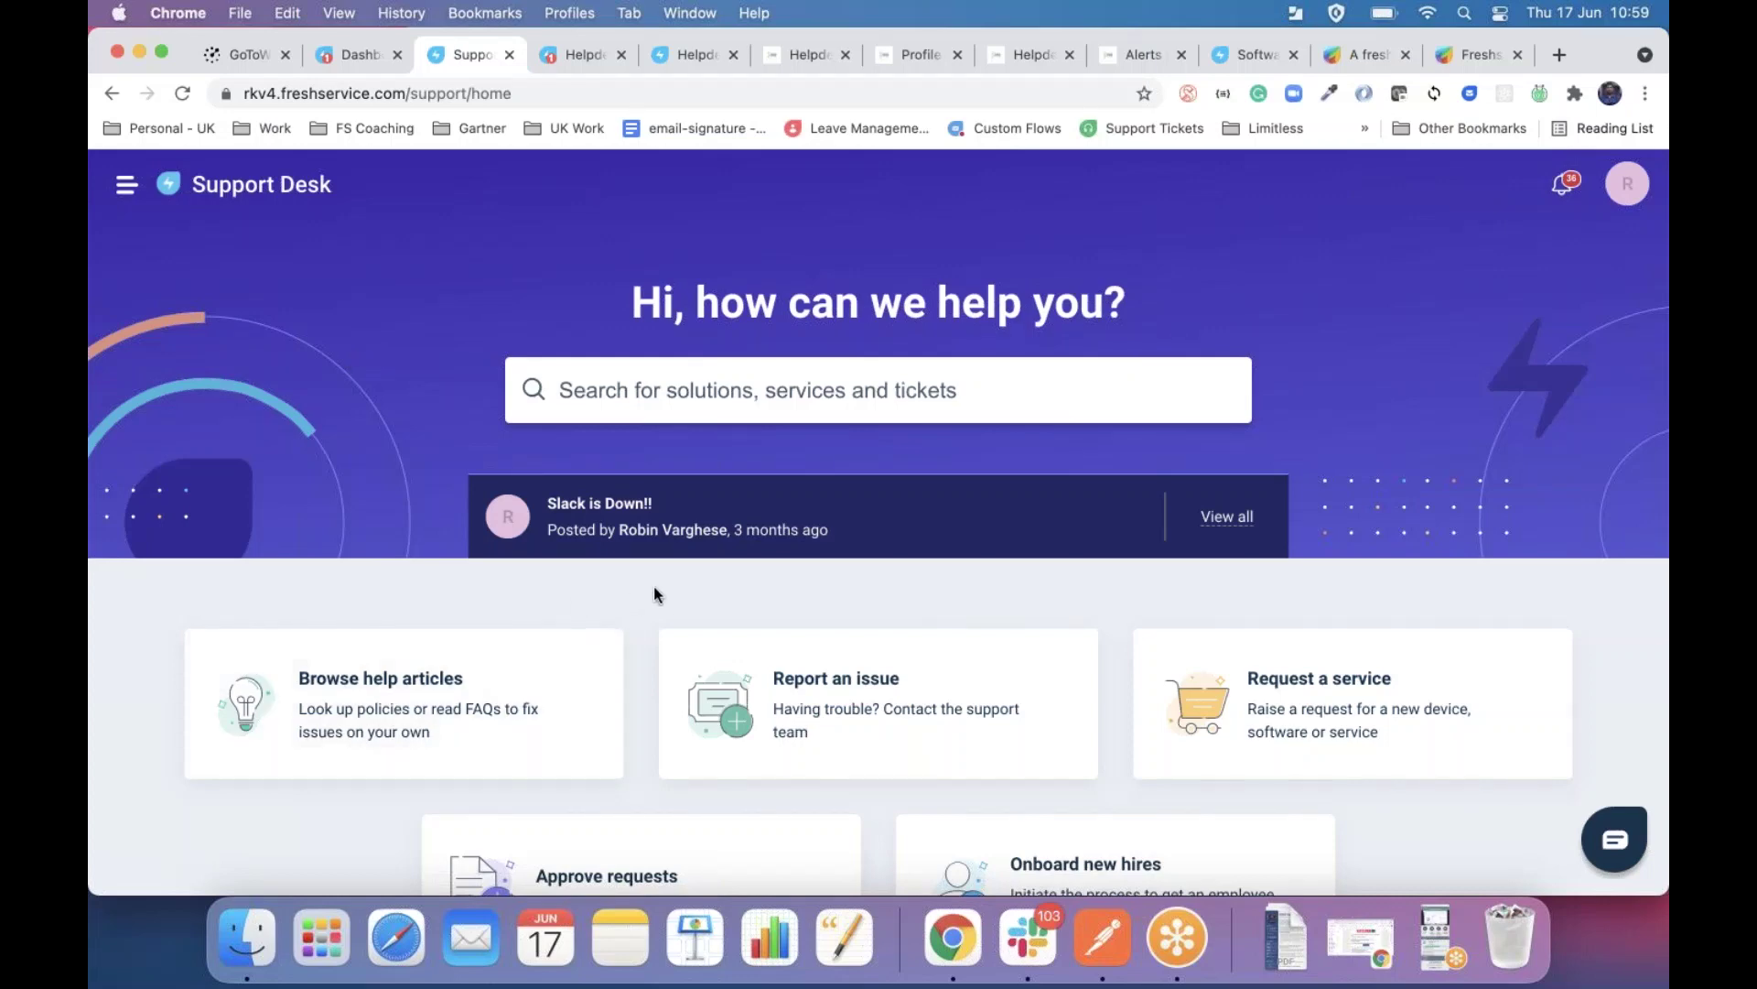
pyautogui.scroll(-3, 654, 590)
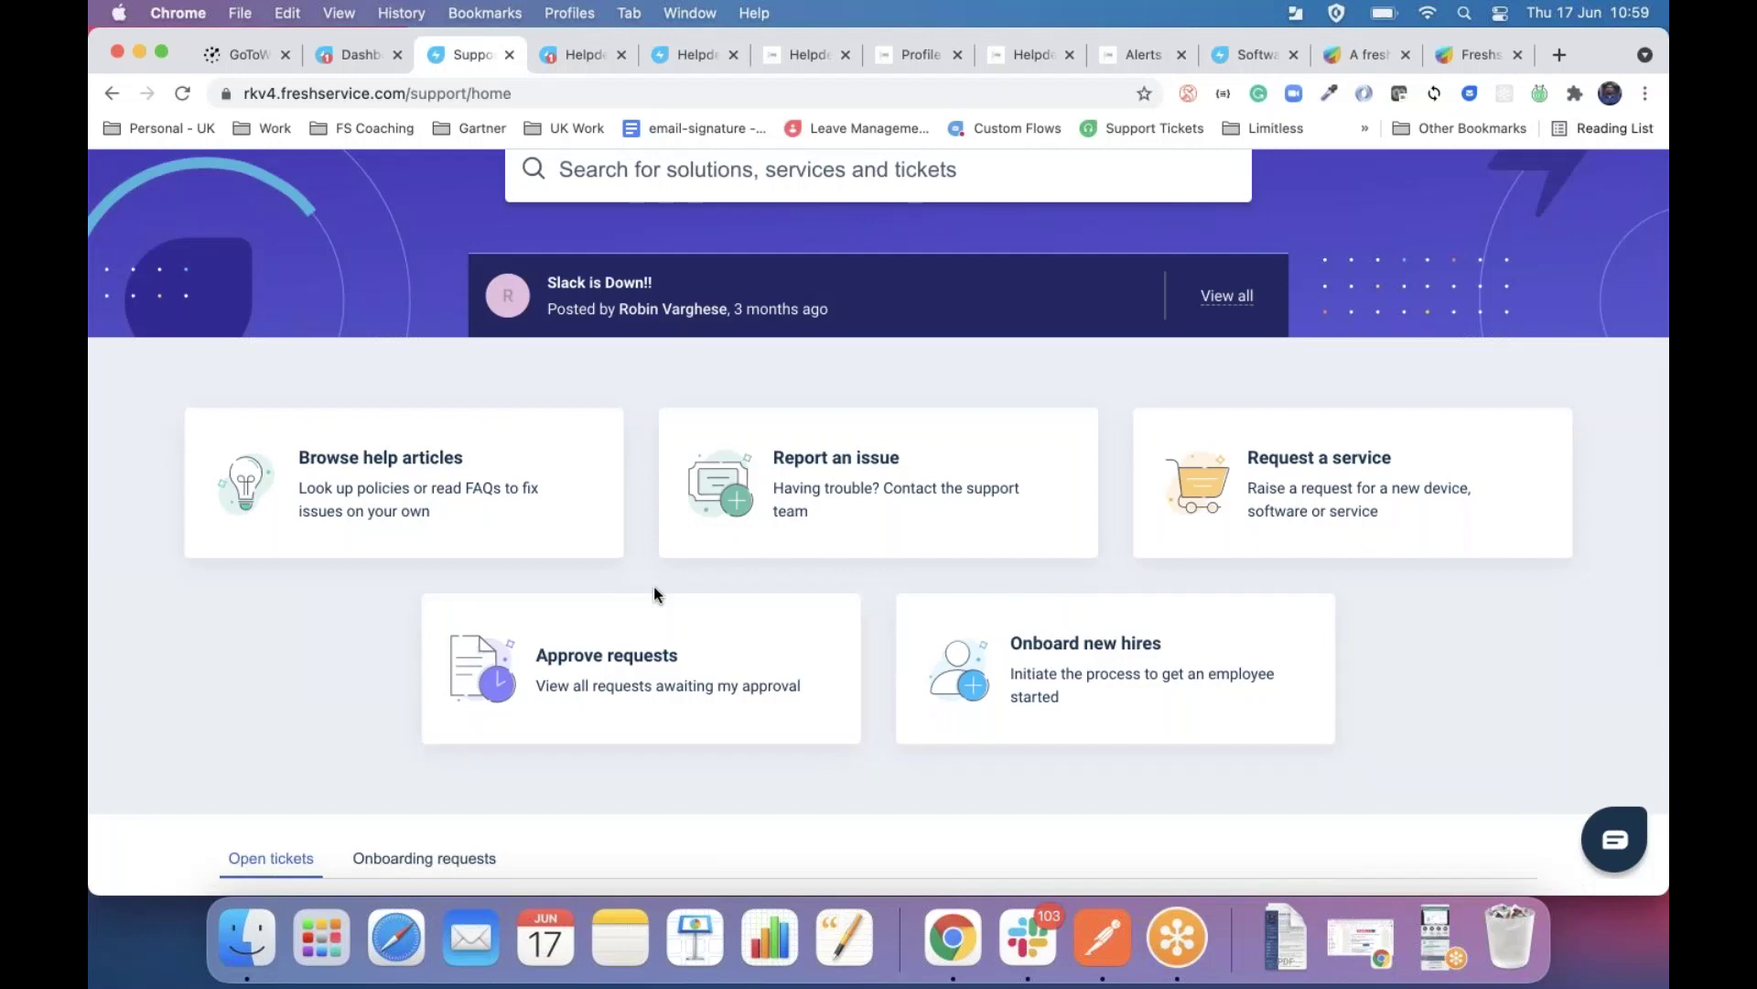
pyautogui.scroll(2, 653, 591)
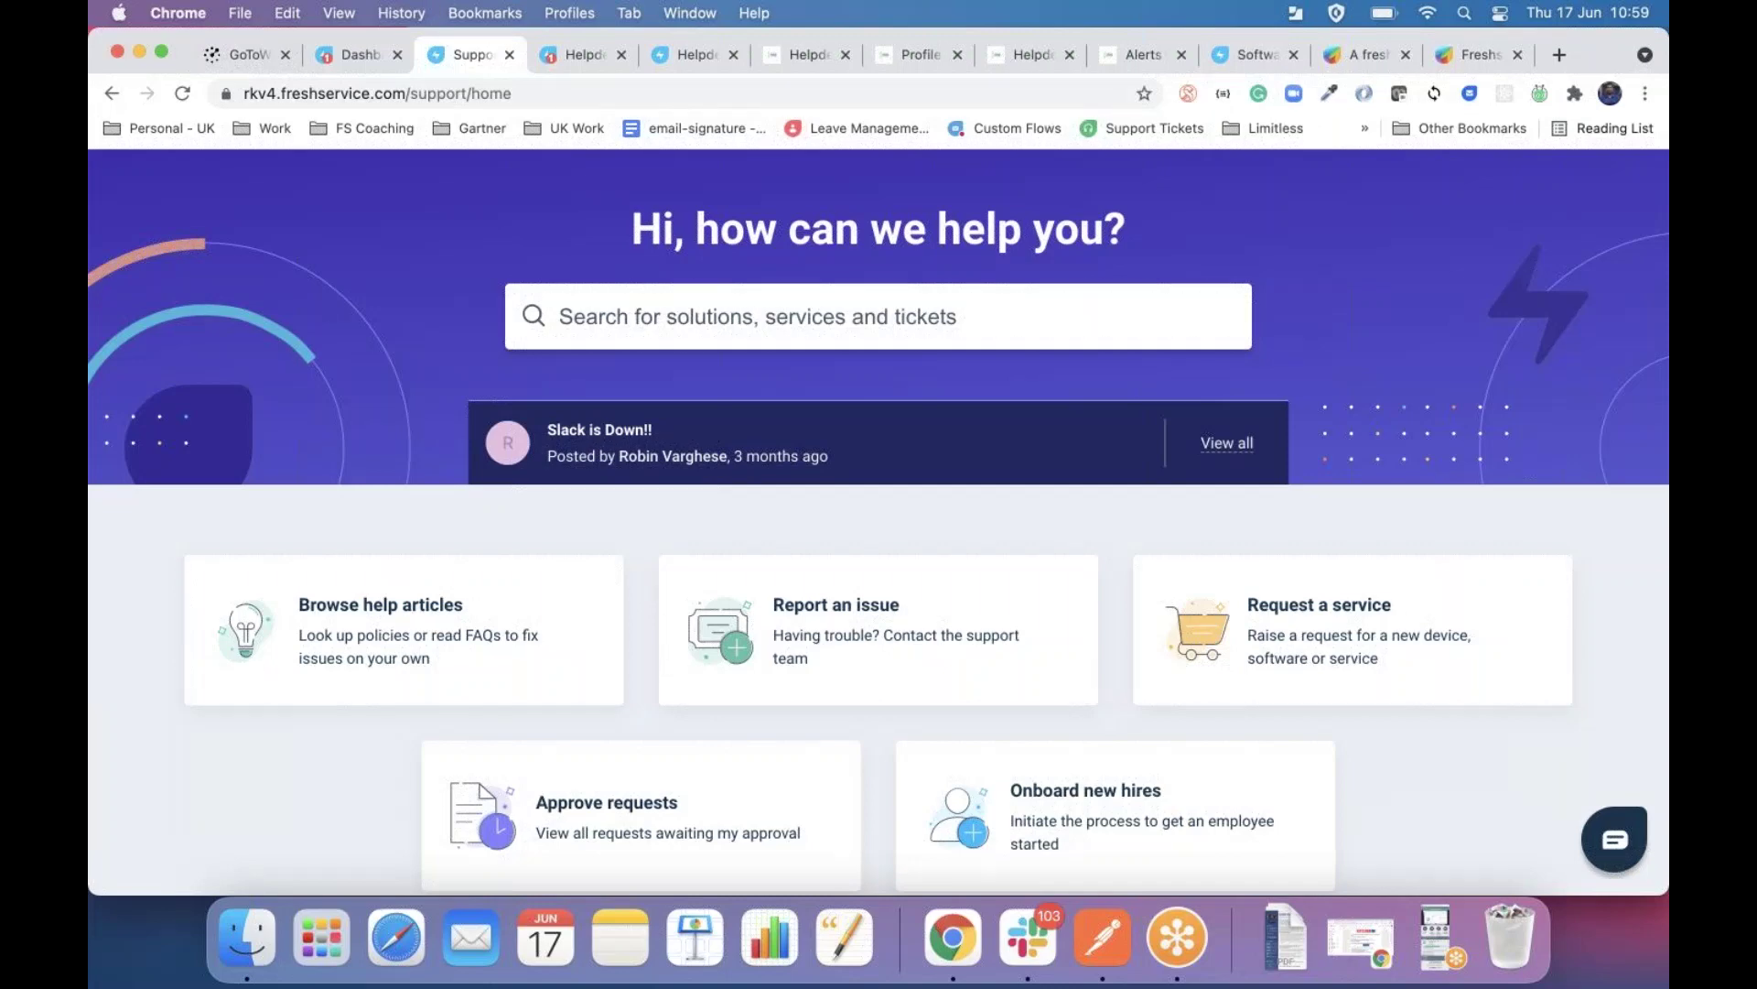
pyautogui.click(560, 57)
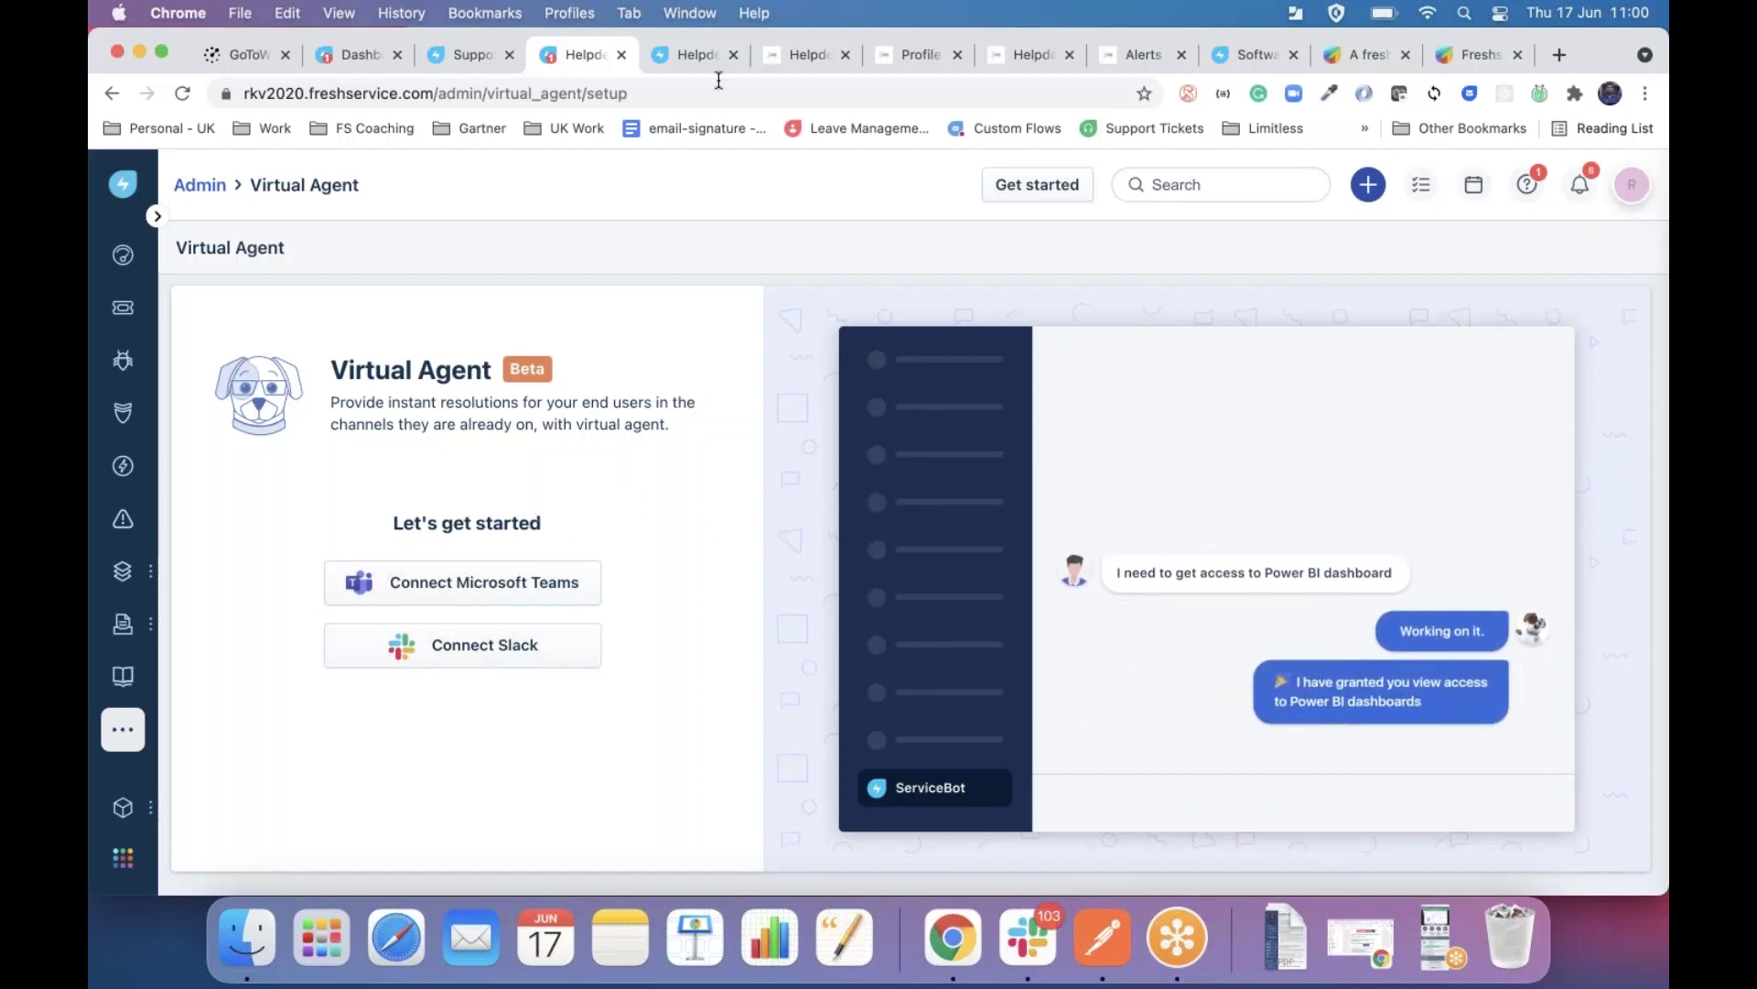
# Check the active Slack channel's settings on the Virtual Agent page, then switch to the Slack workspace.
pyautogui.click(681, 57)
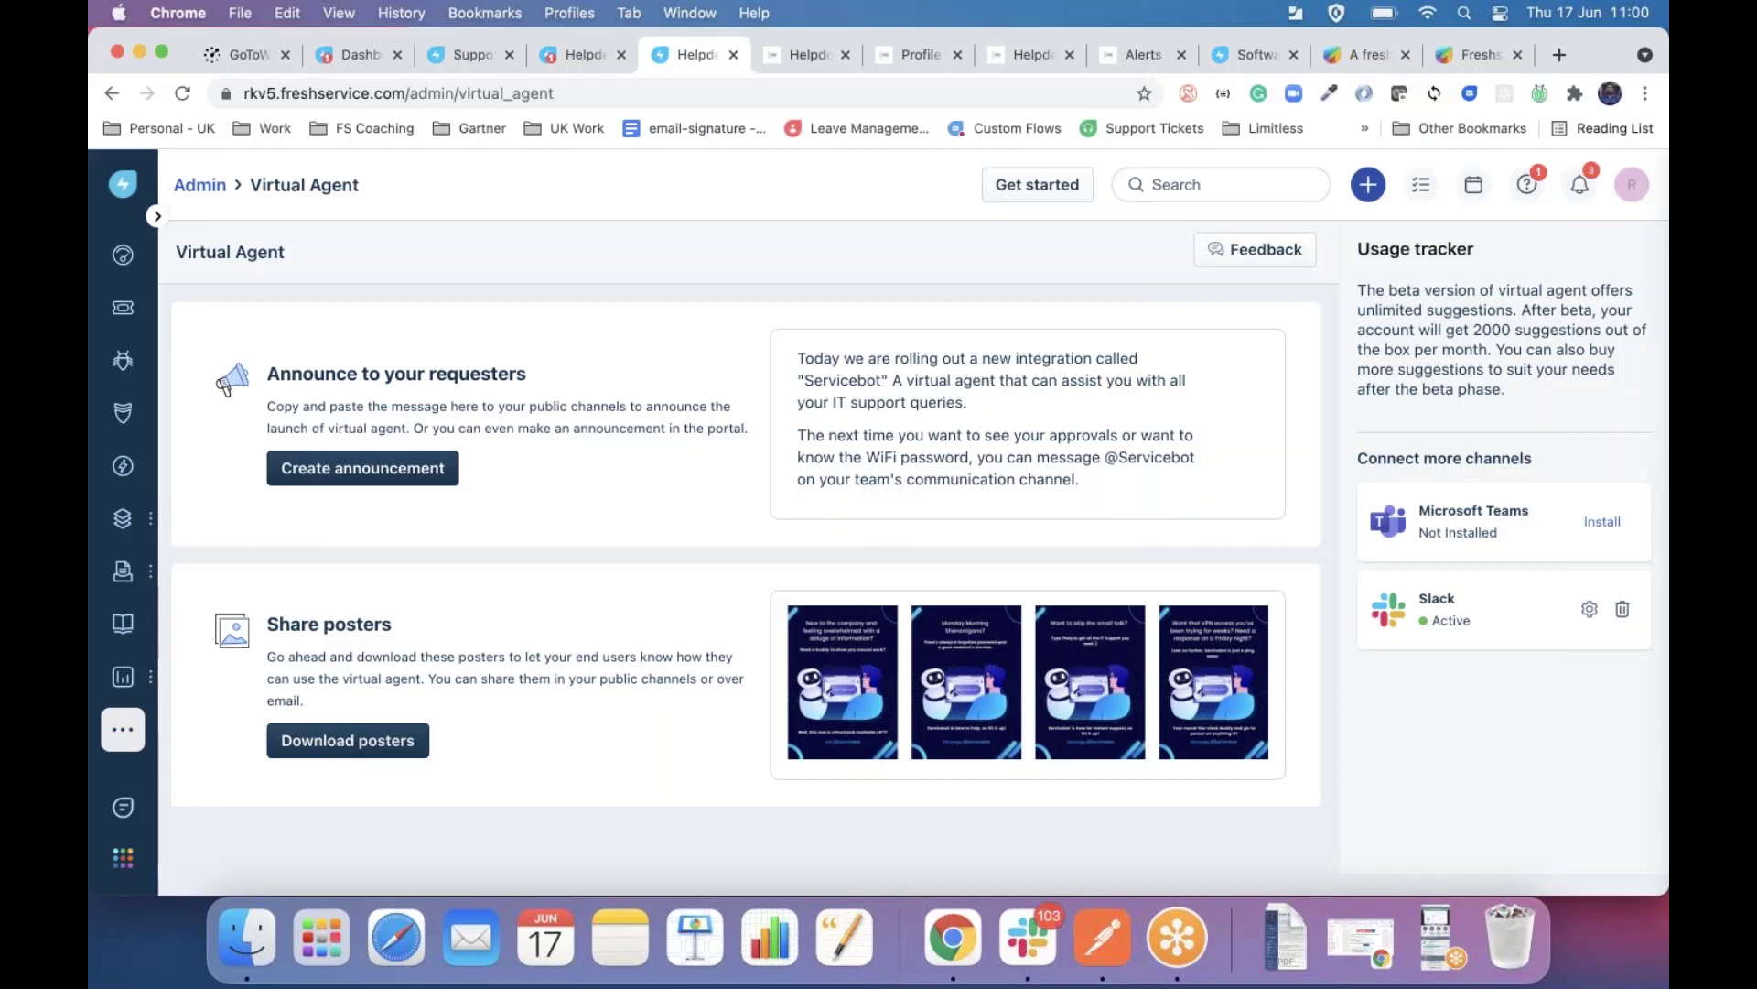
pyautogui.click(1589, 609)
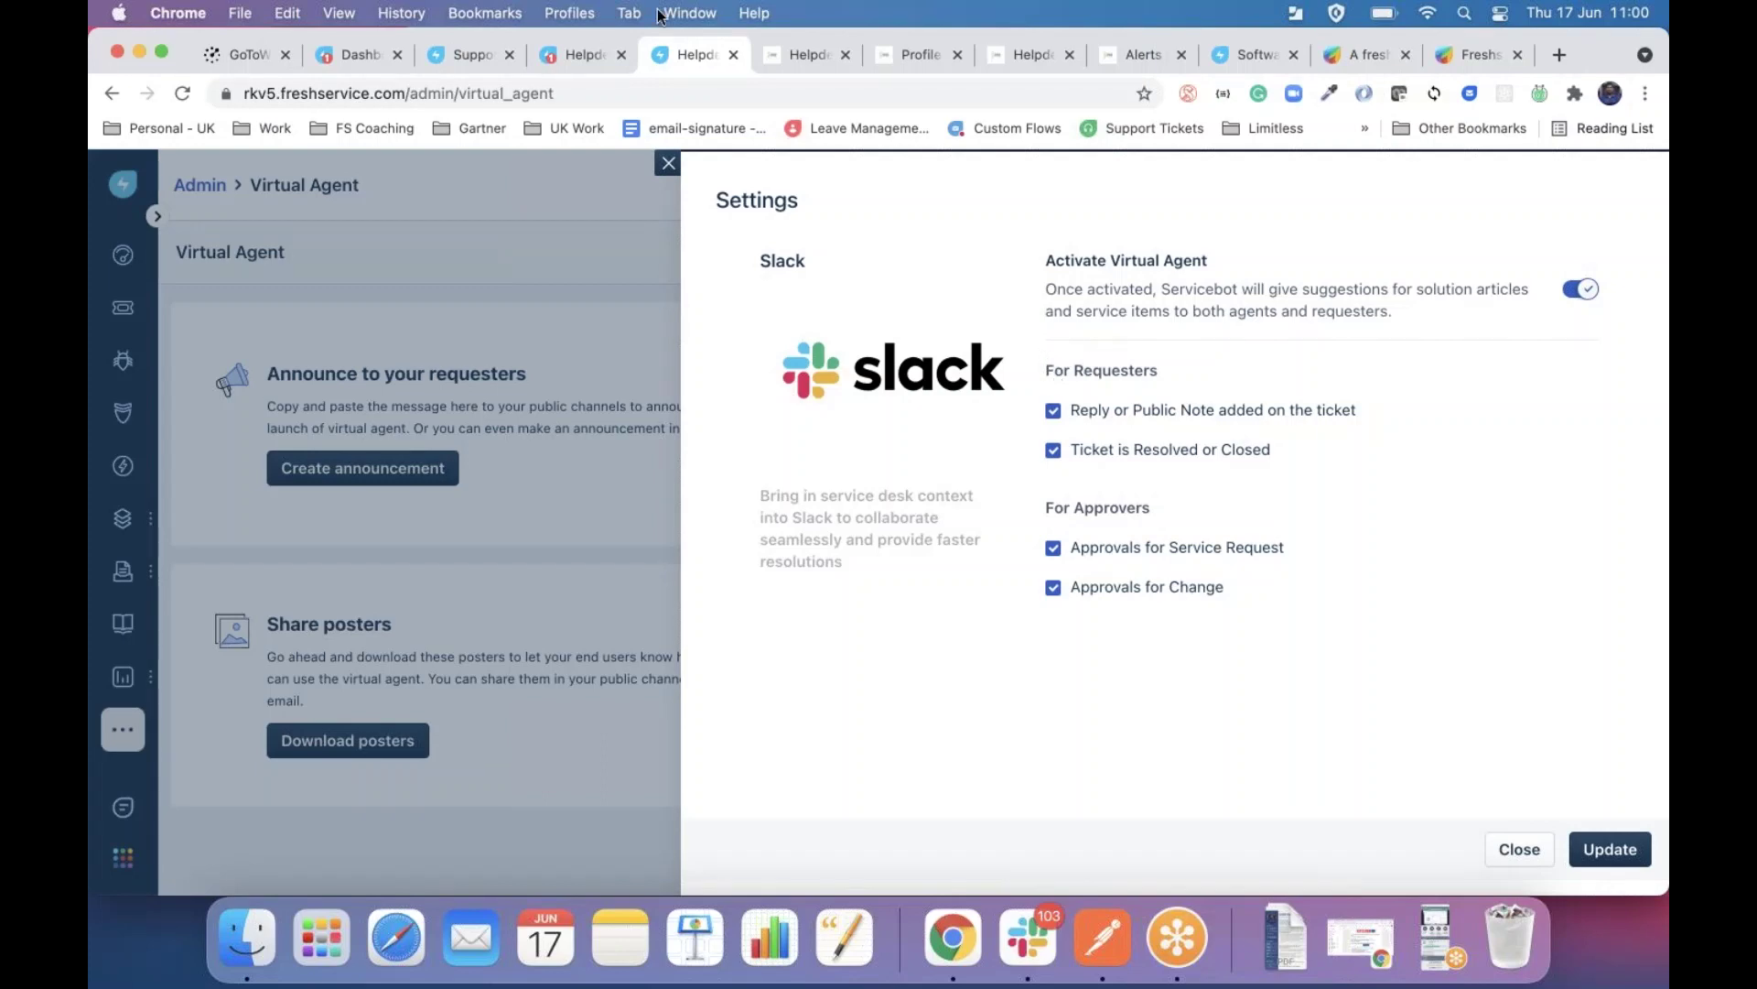
pyautogui.click(668, 164)
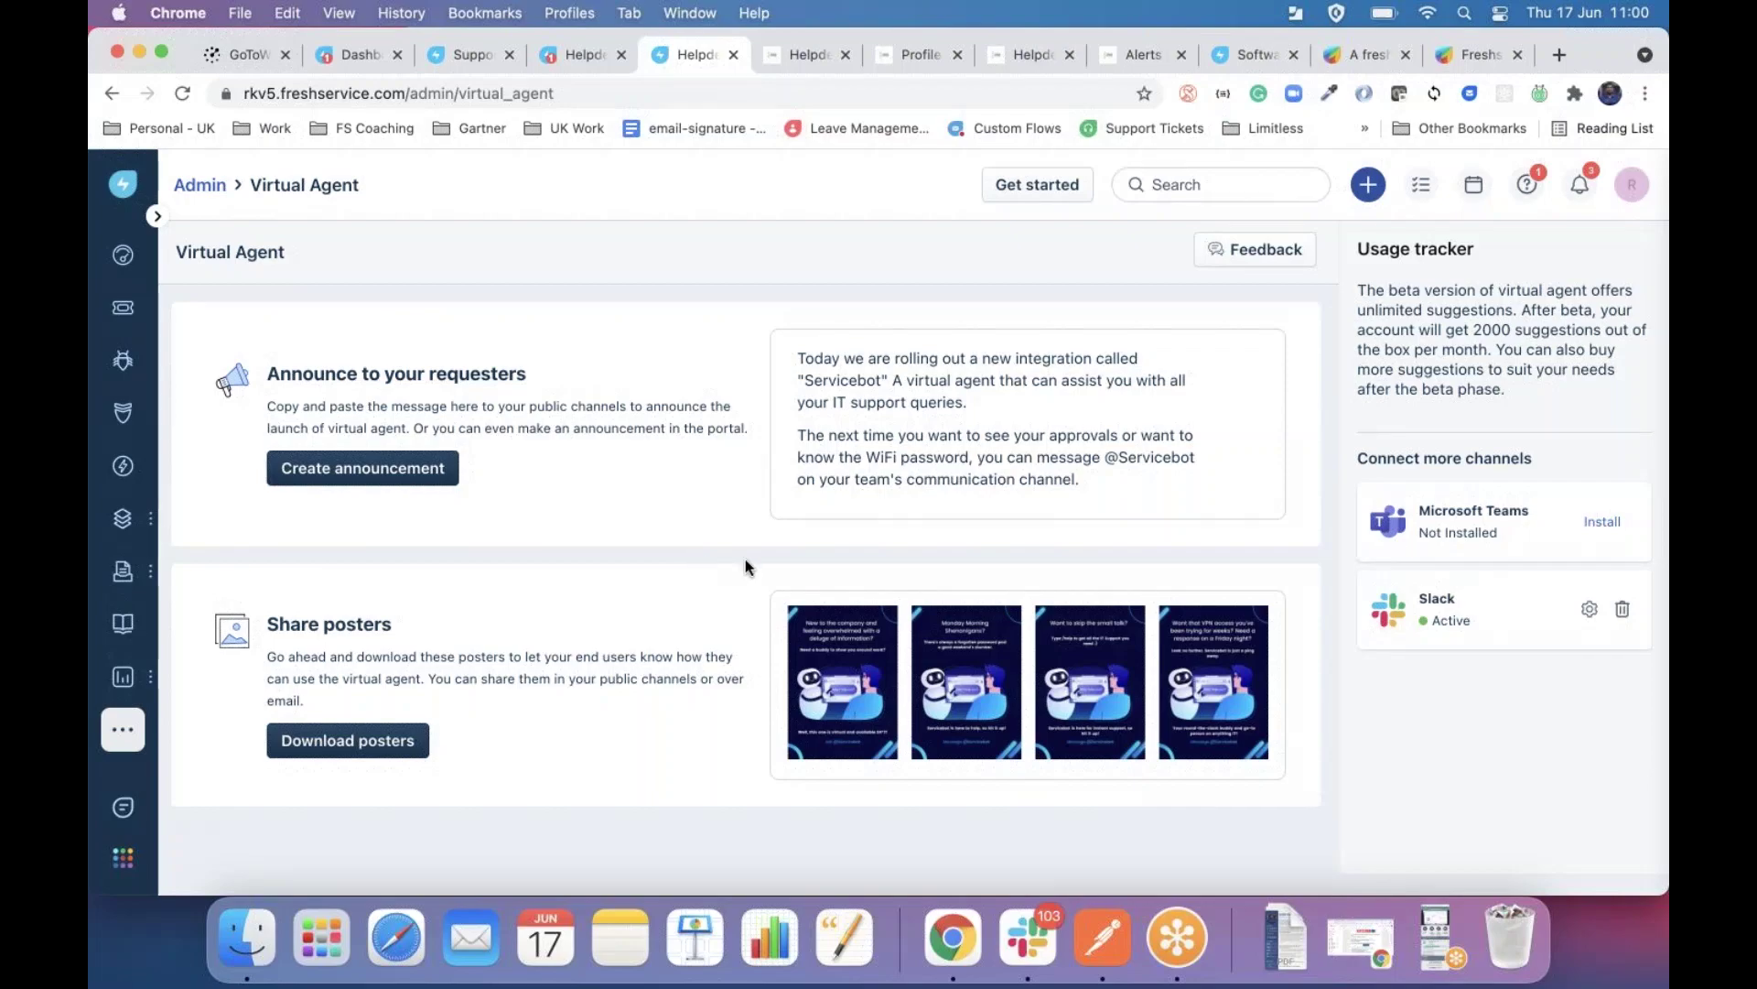
pyautogui.hotkey('ctrl', 'Right')
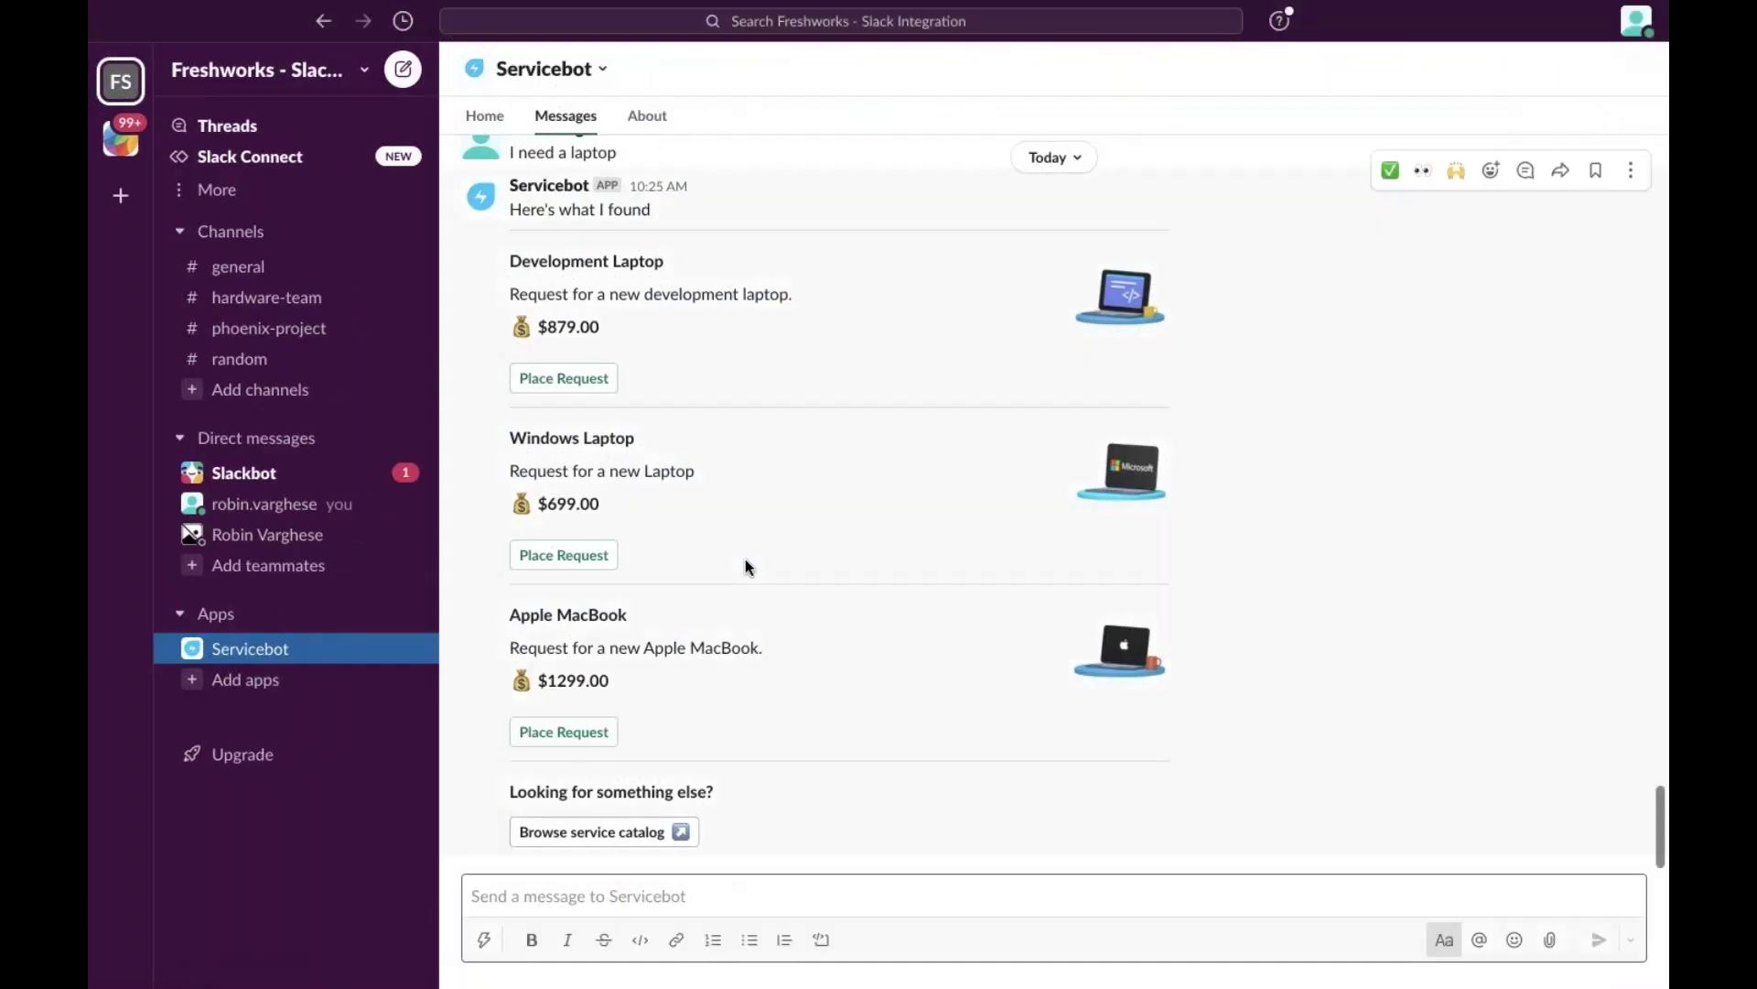
pyautogui.click(647, 893)
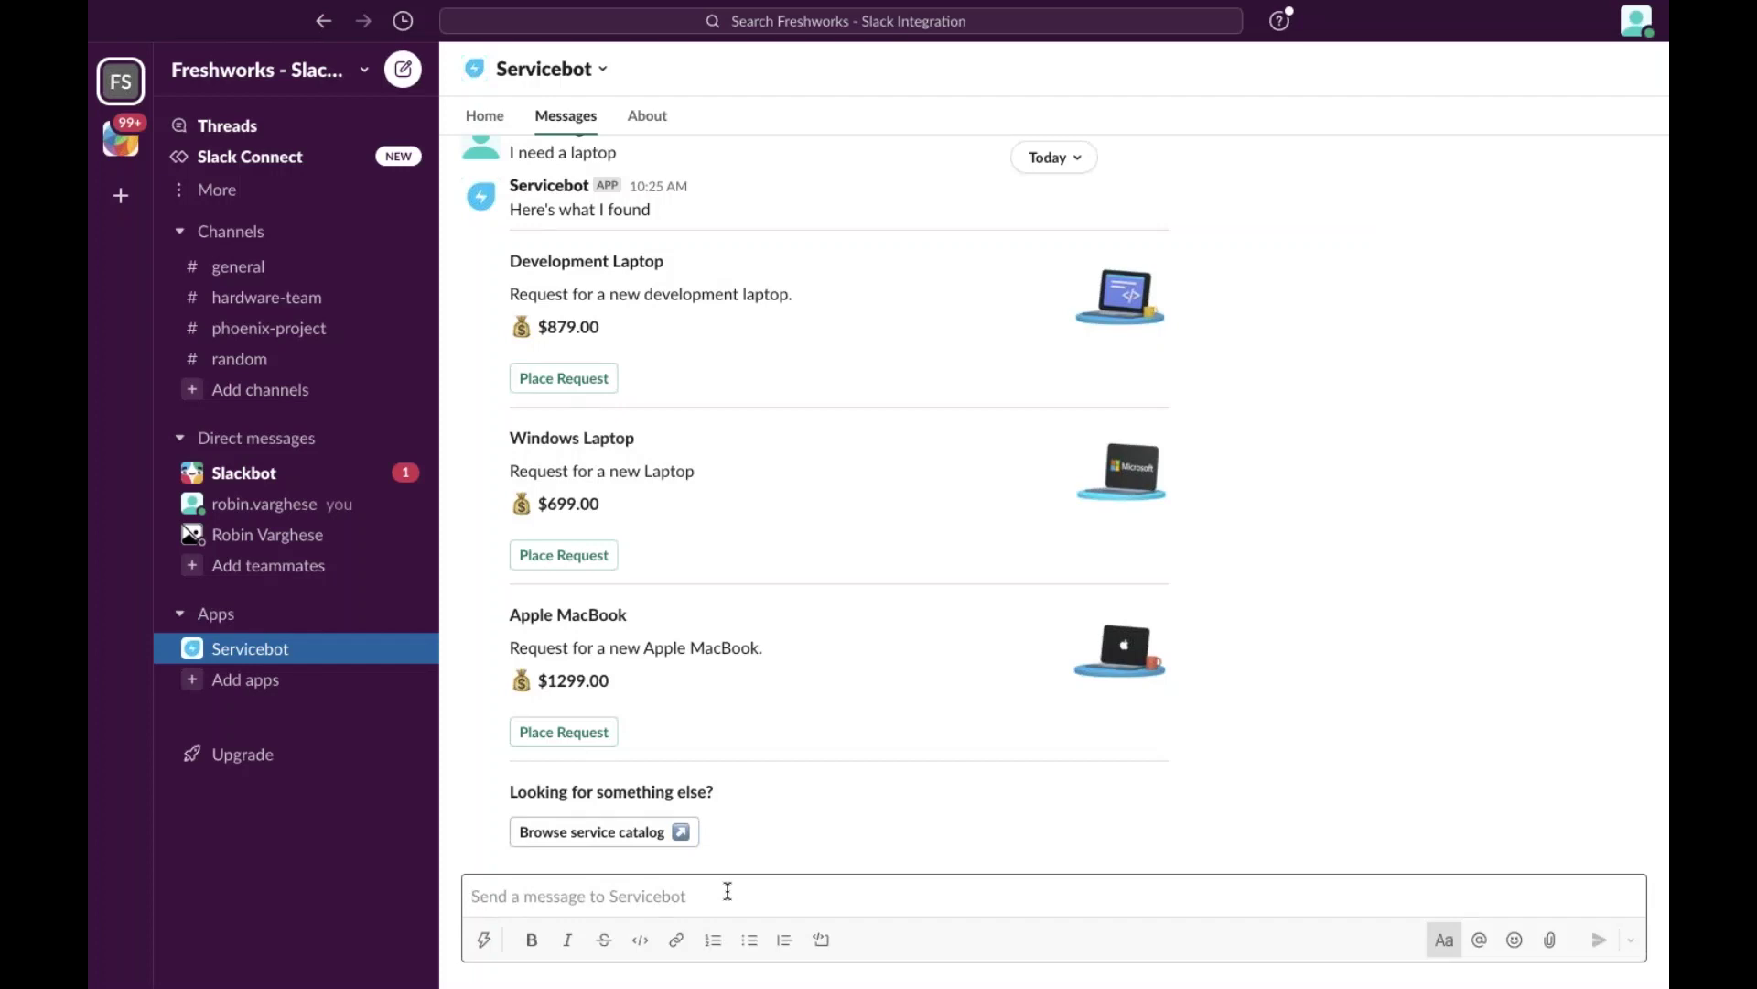
pyautogui.click(485, 117)
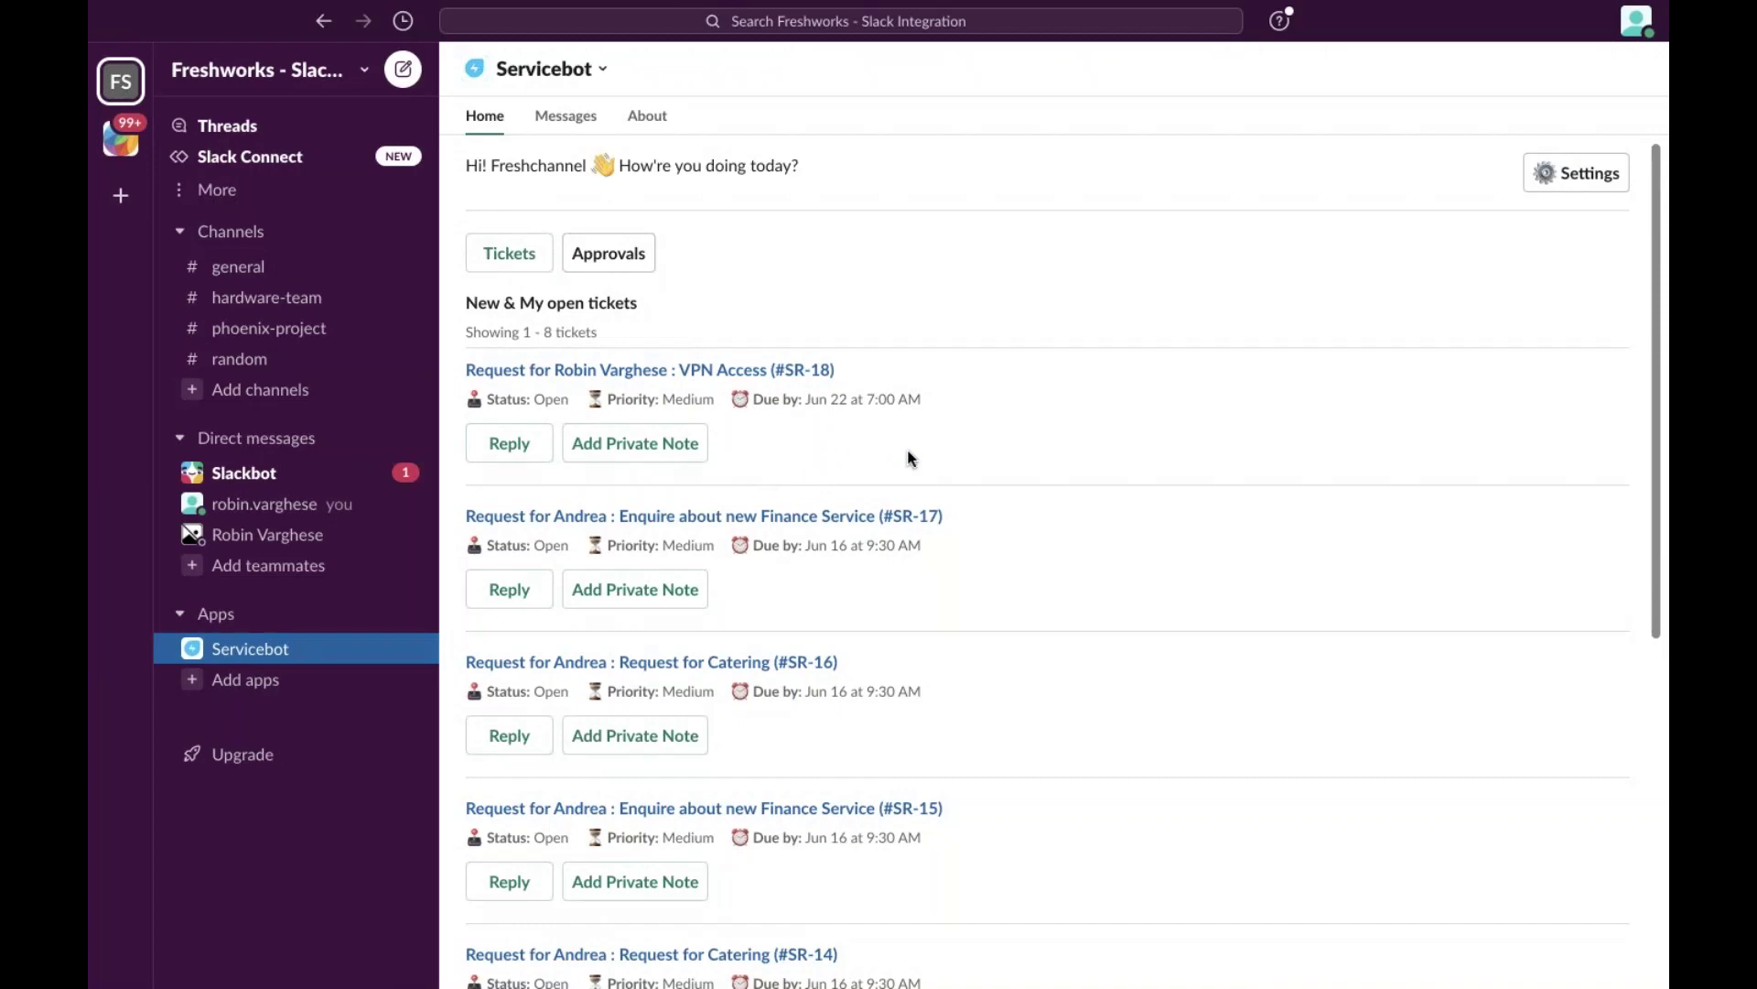
pyautogui.click(566, 122)
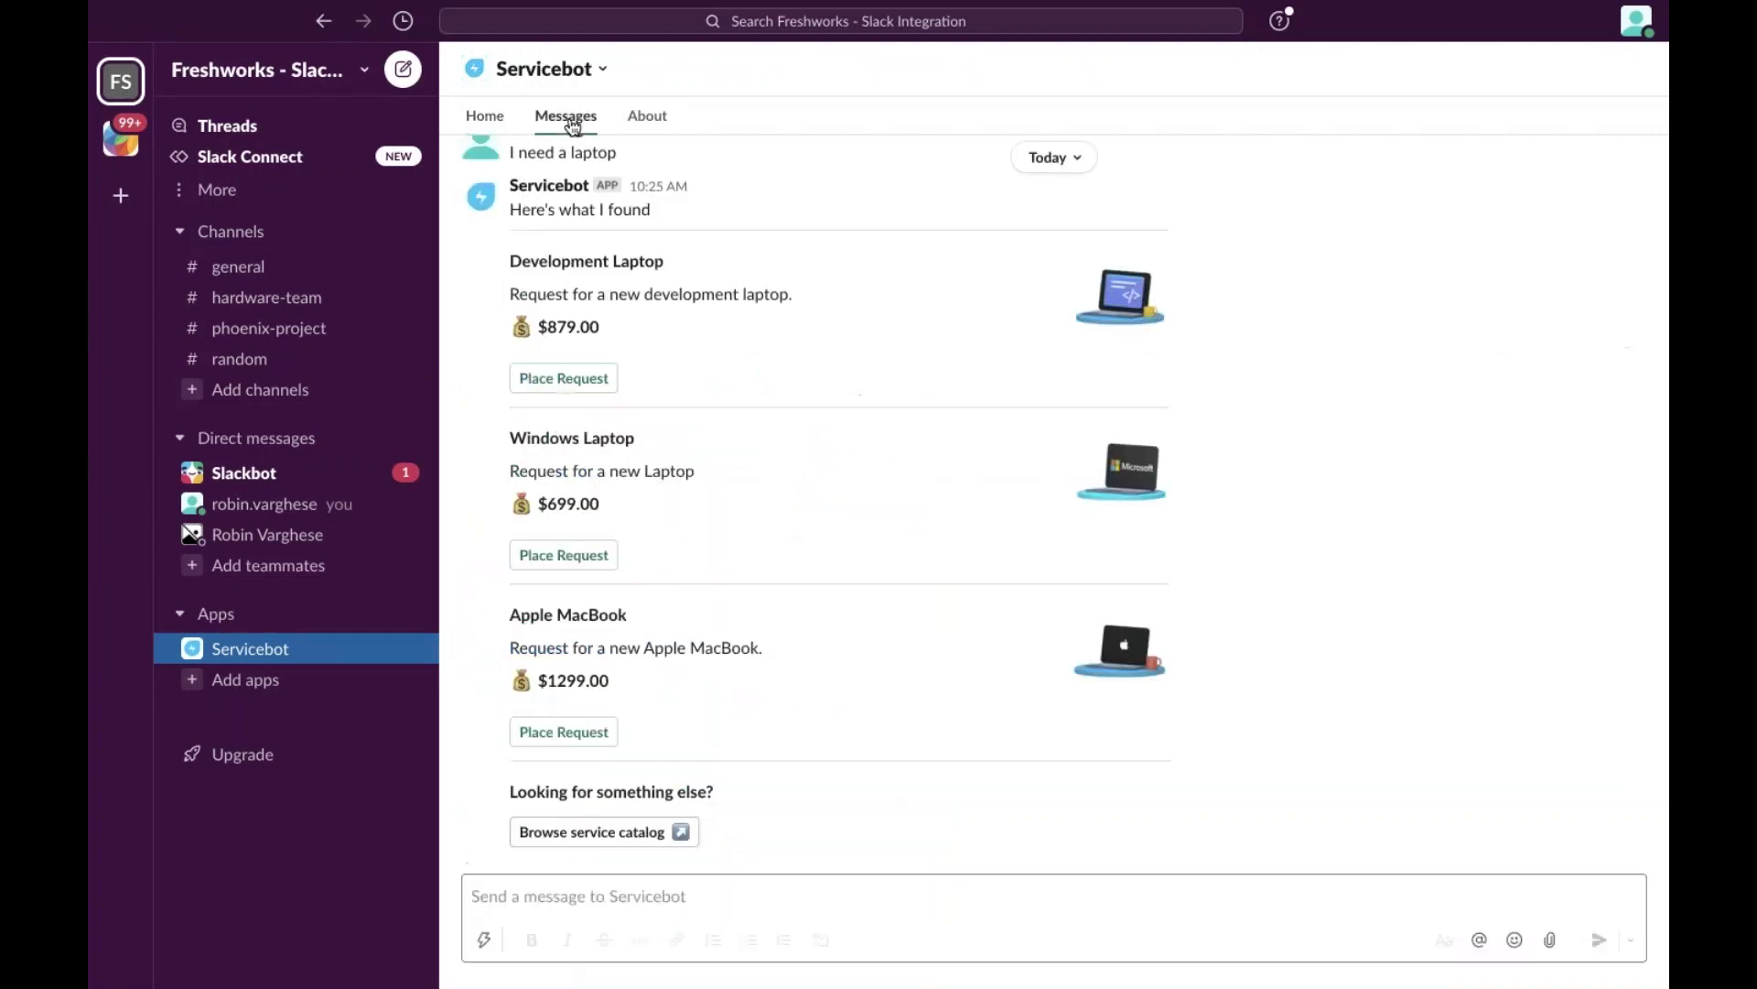
pyautogui.click(486, 119)
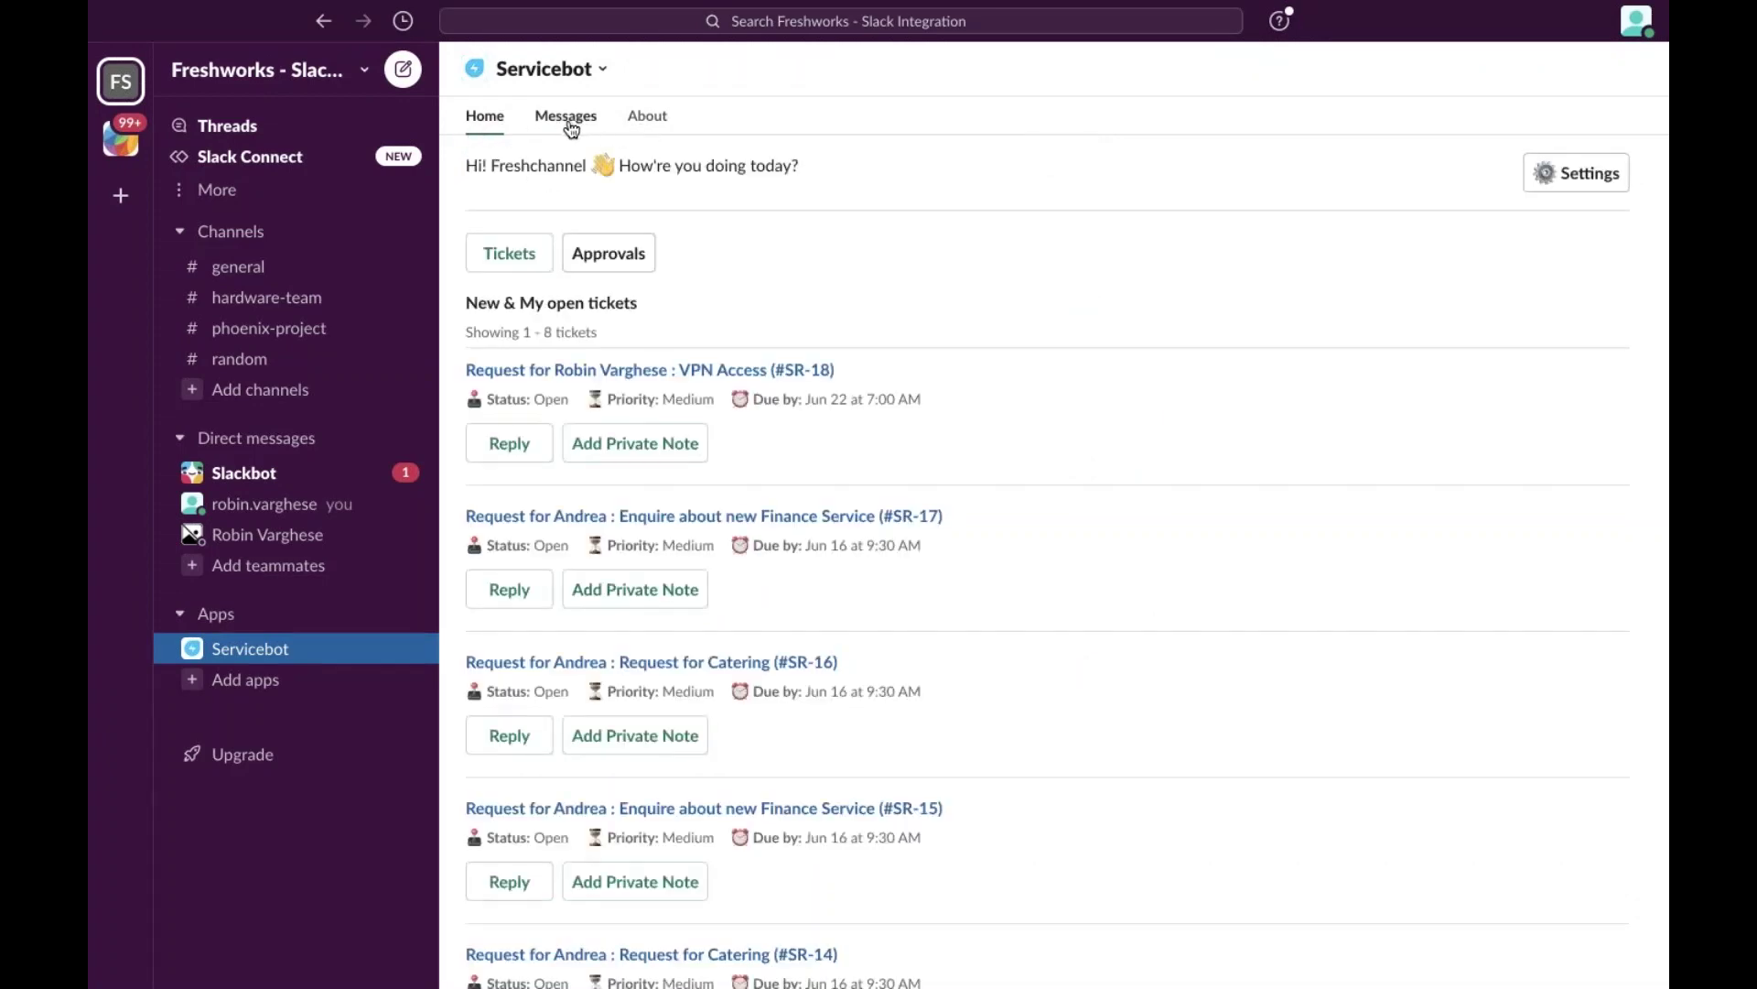
pyautogui.click(569, 123)
pyautogui.click(570, 900)
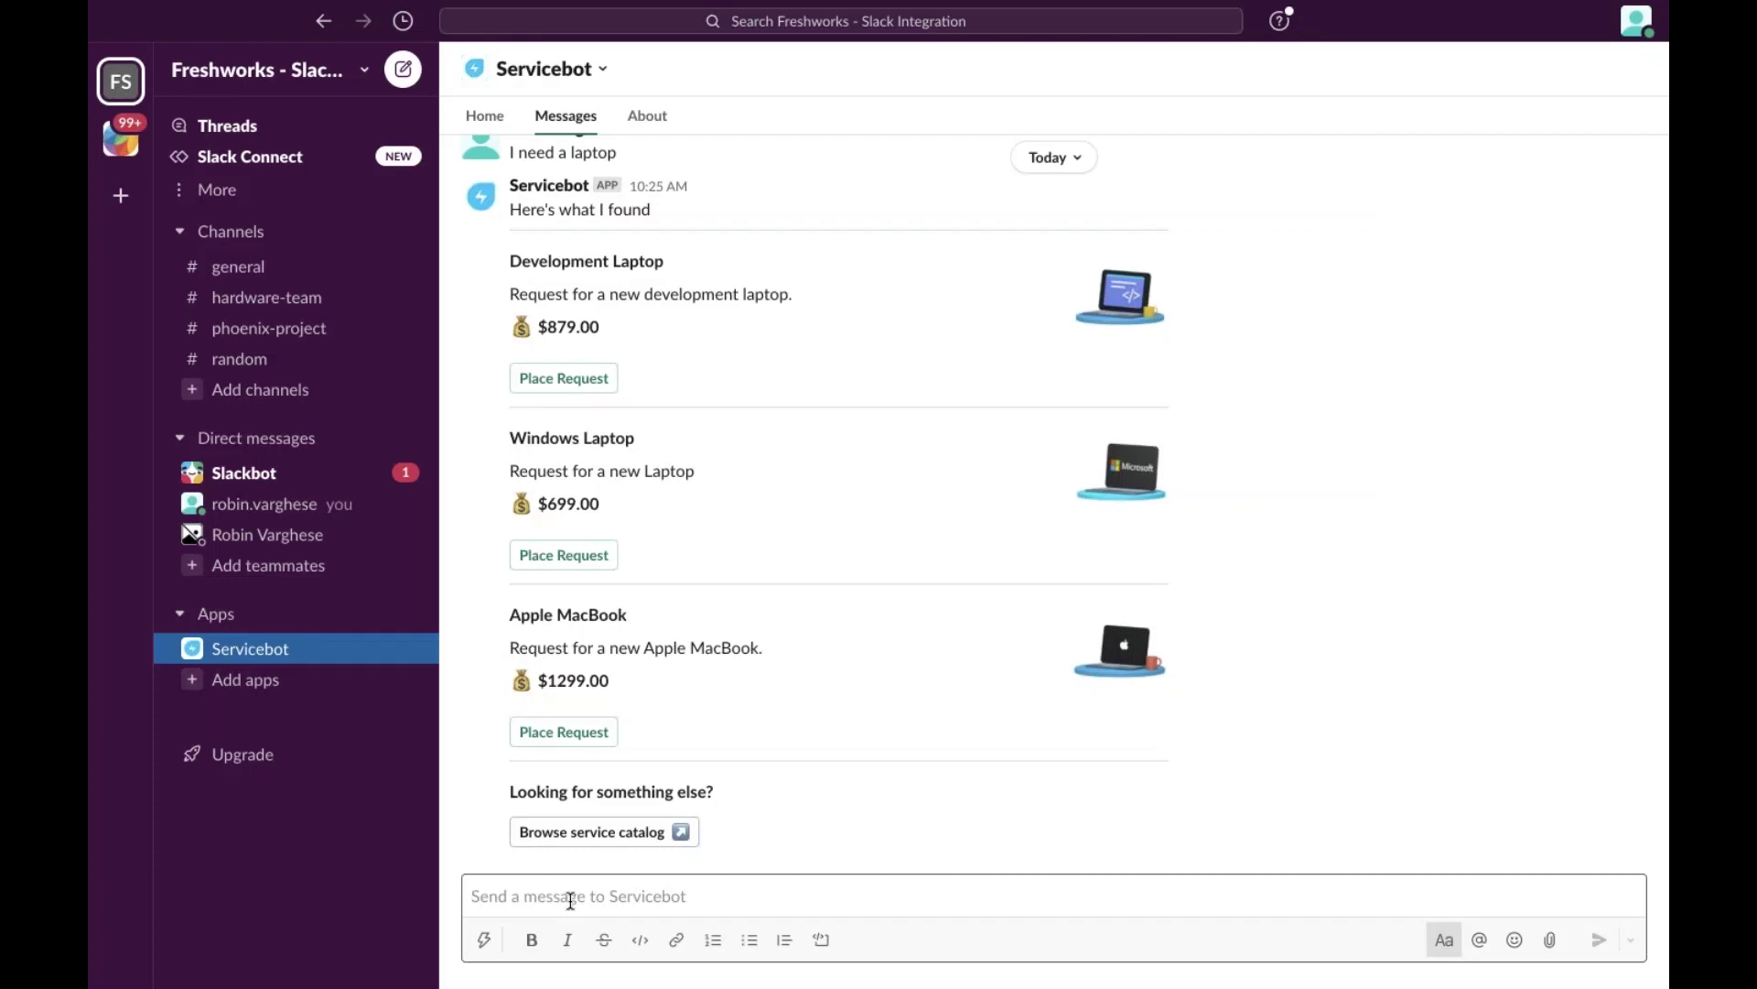
# Send Servicebot the messages 'my tickets' and 'I have issues with VPN'.
pyautogui.write('my ticke')
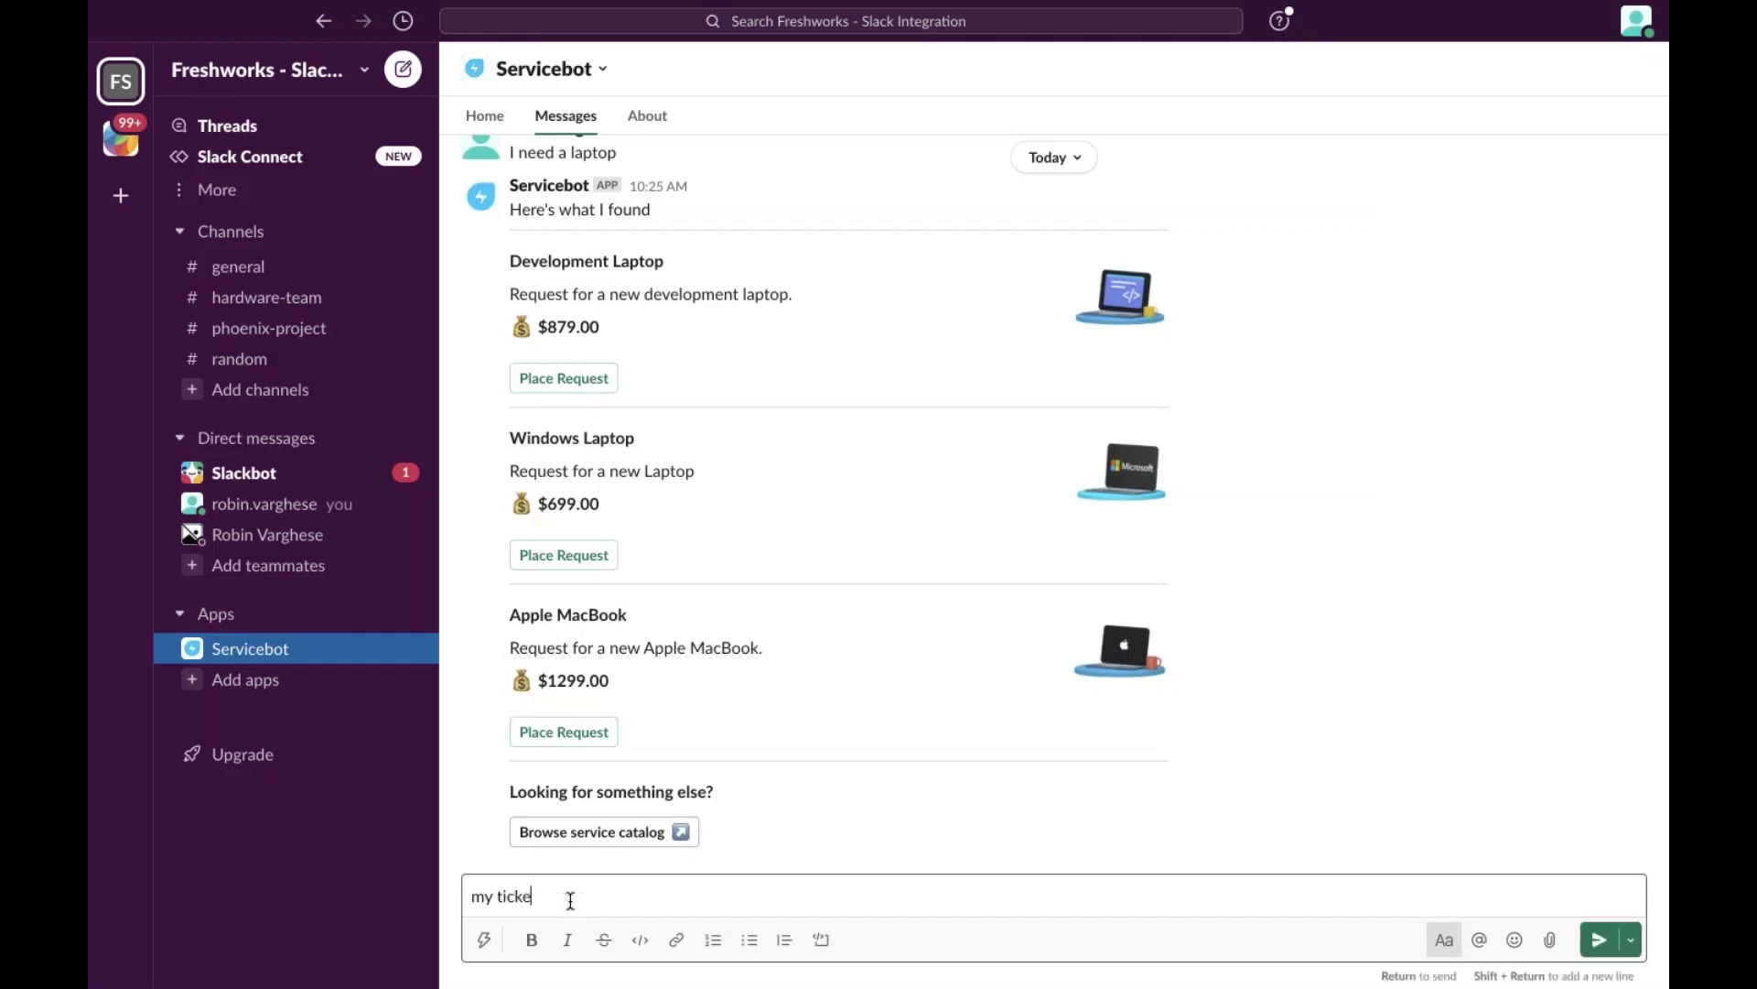
pyautogui.write('ts')
pyautogui.press('Return')
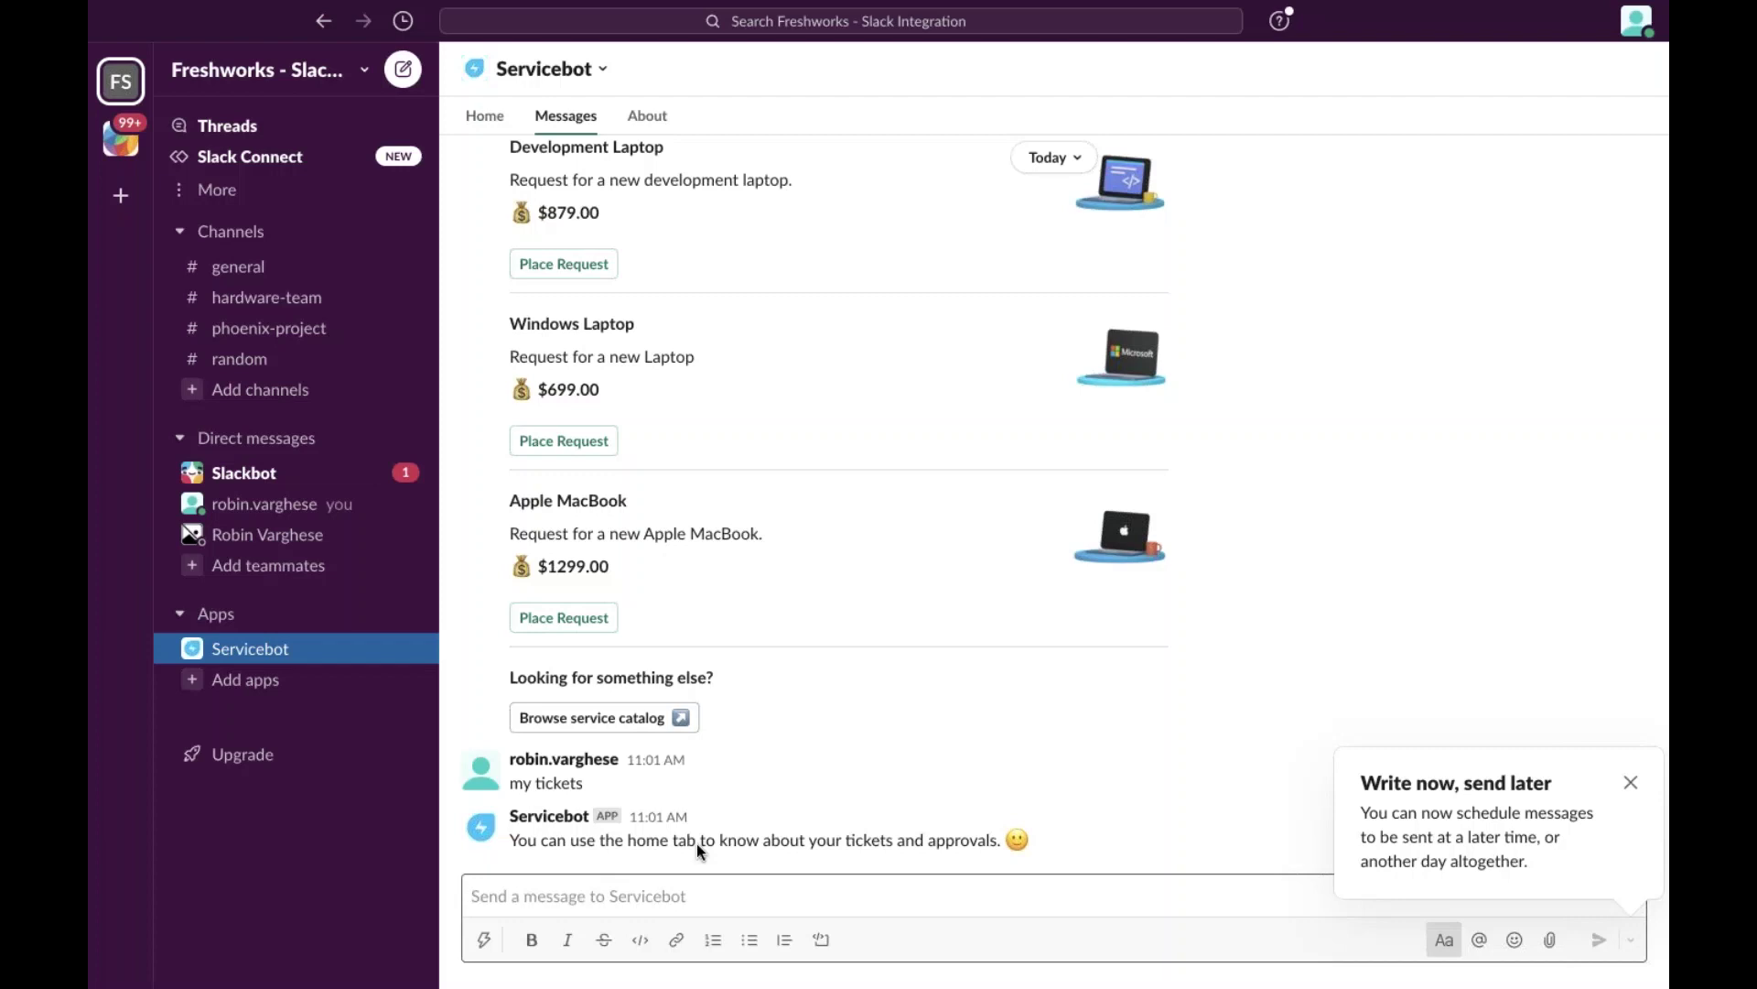
pyautogui.write('I have issues with VPN')
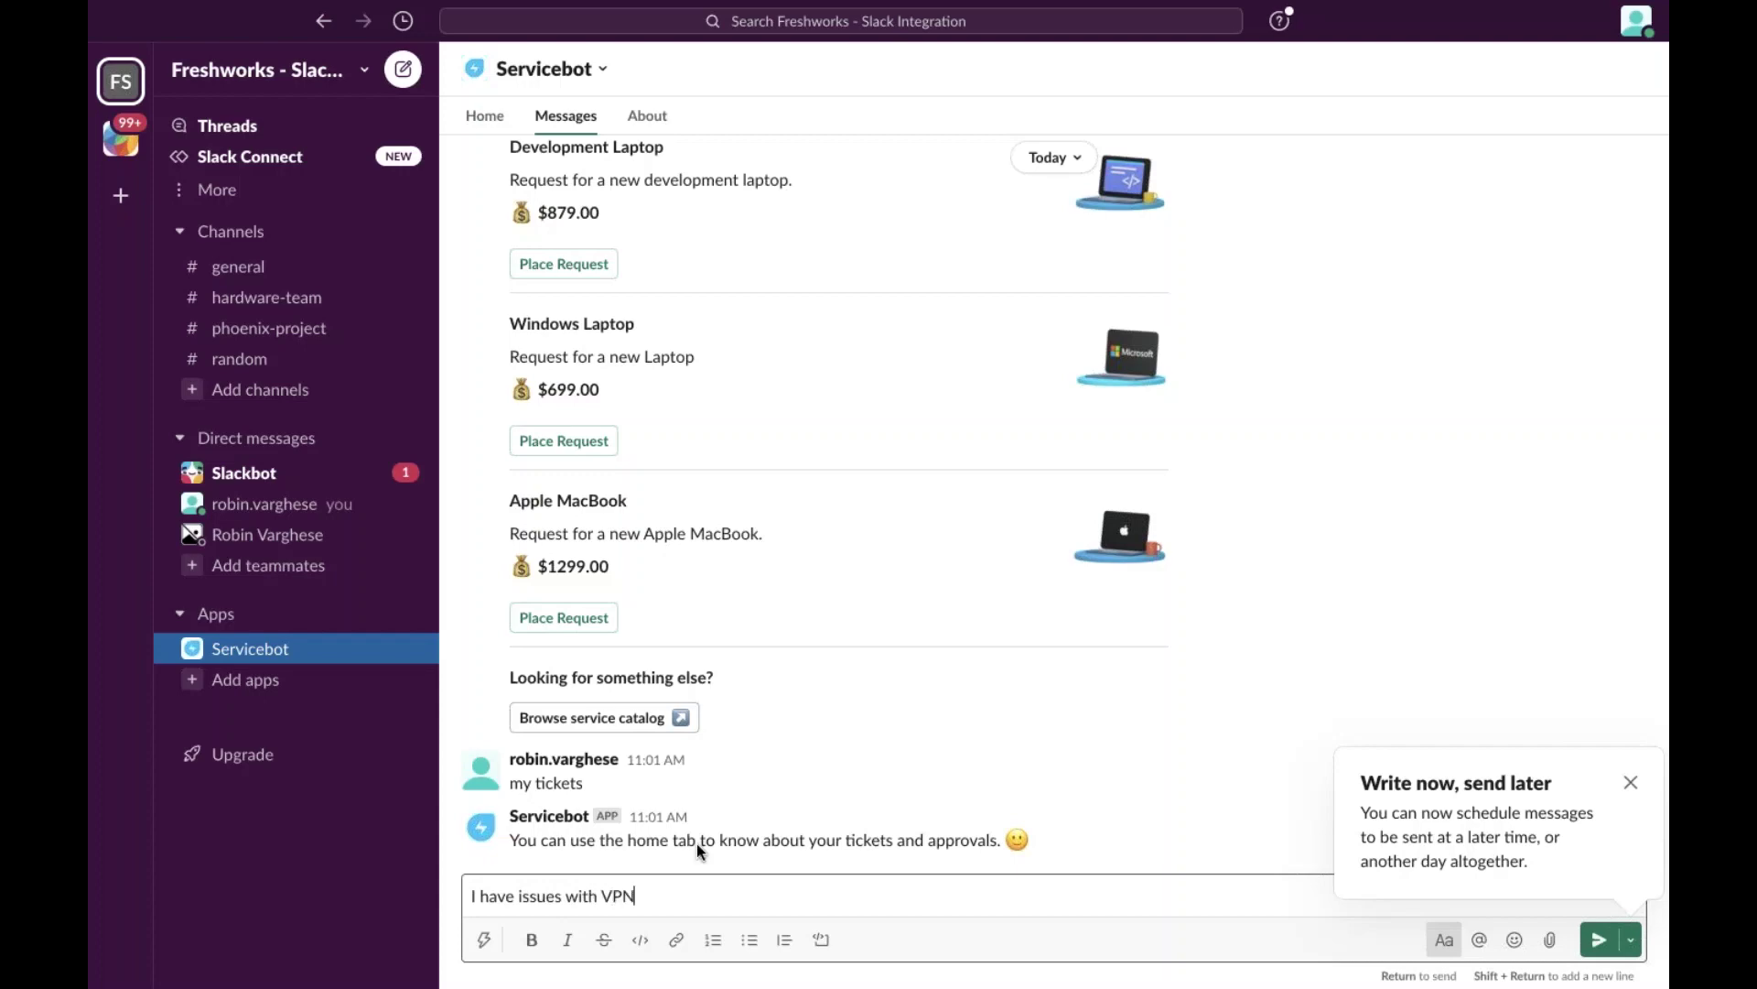
pyautogui.press('Return')
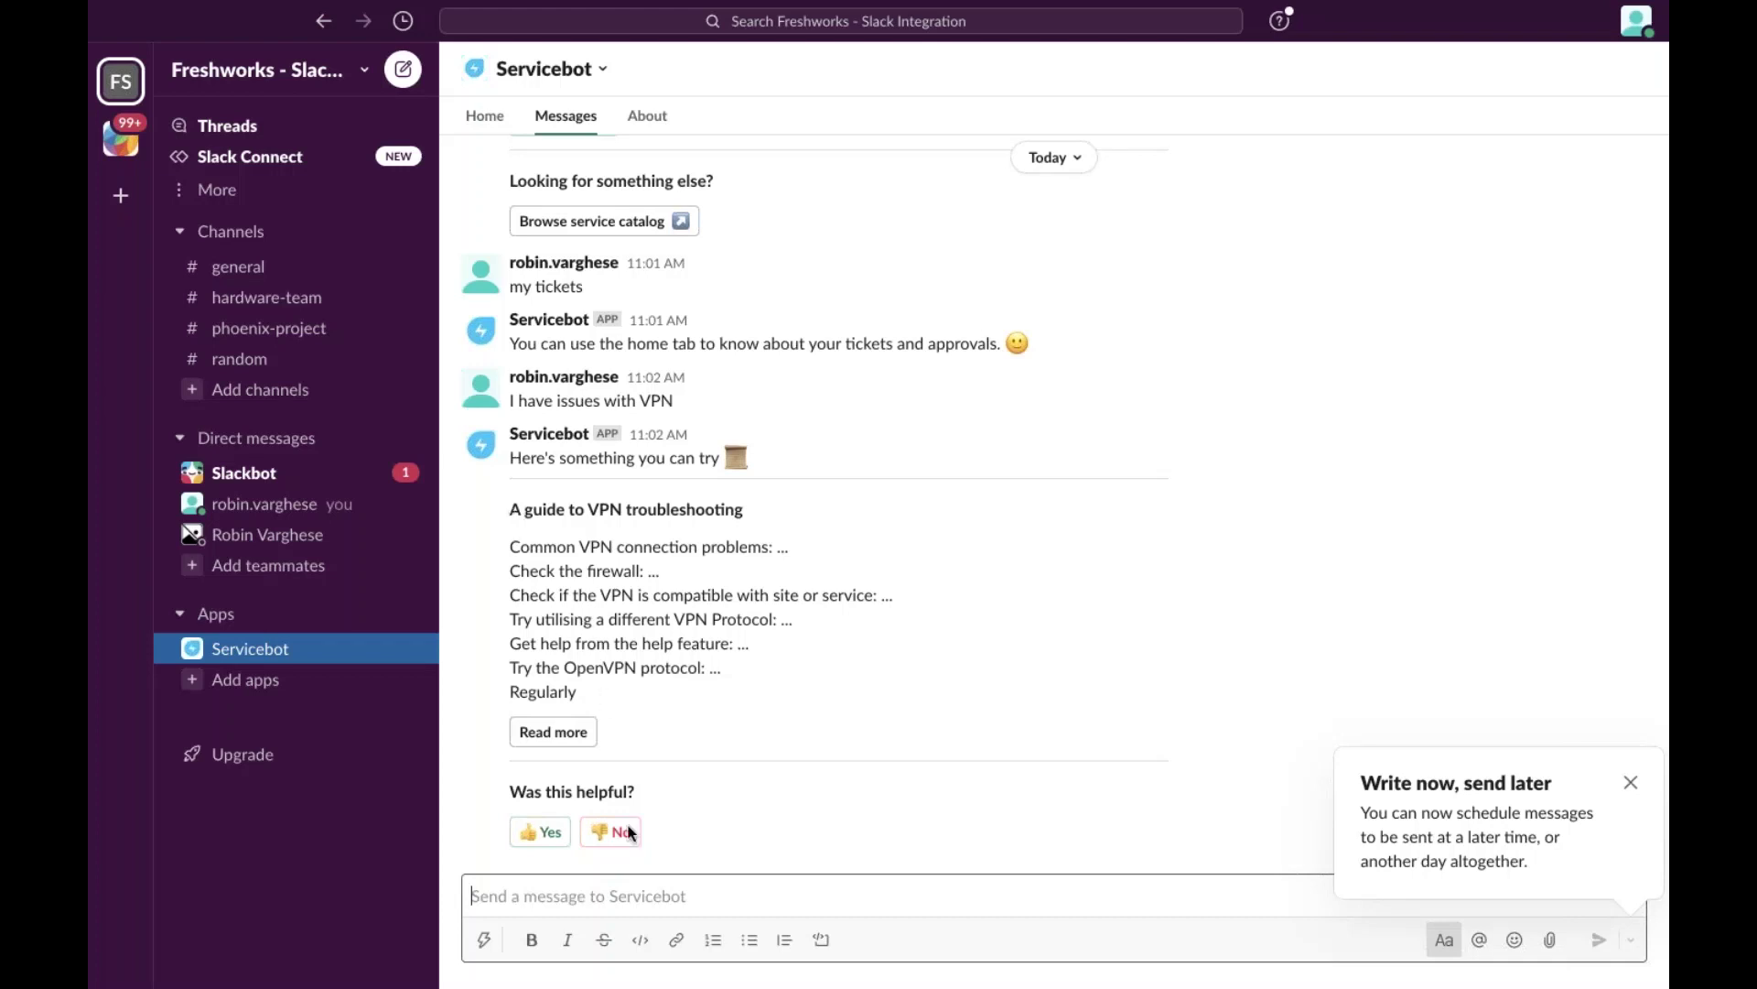
# Answer whether the VPN guide helped, then send 'I need access to vpn'.
pyautogui.click(544, 839)
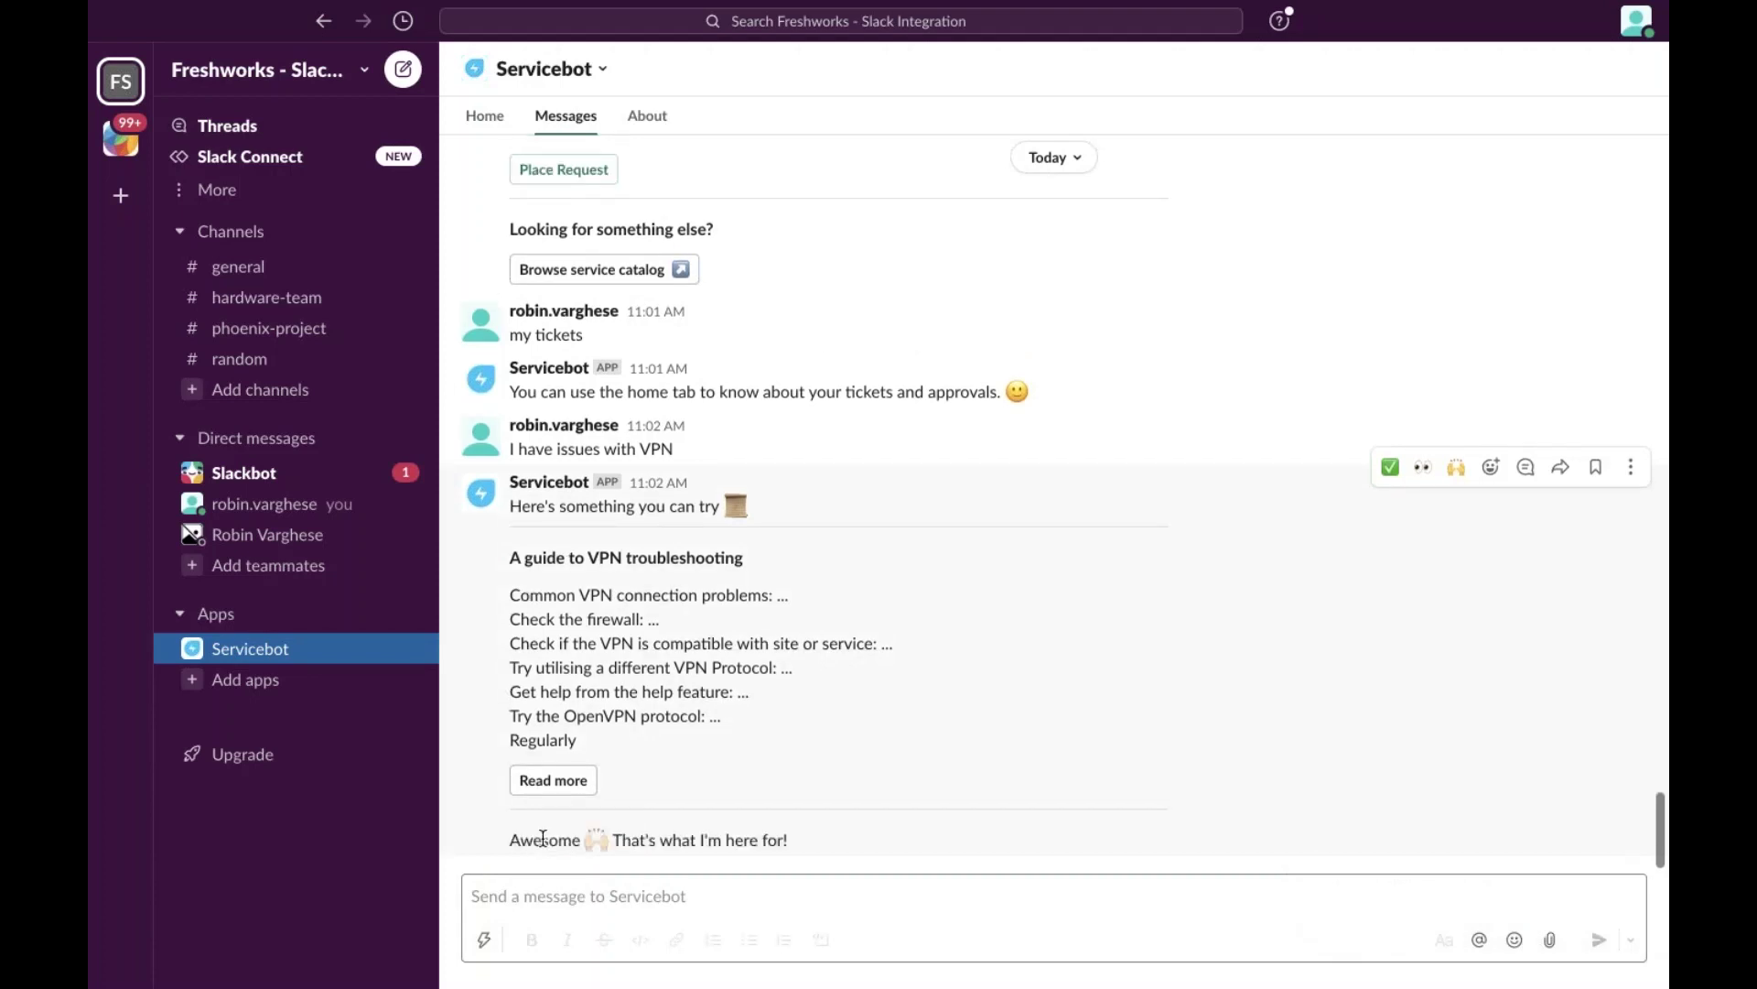
pyautogui.click(578, 894)
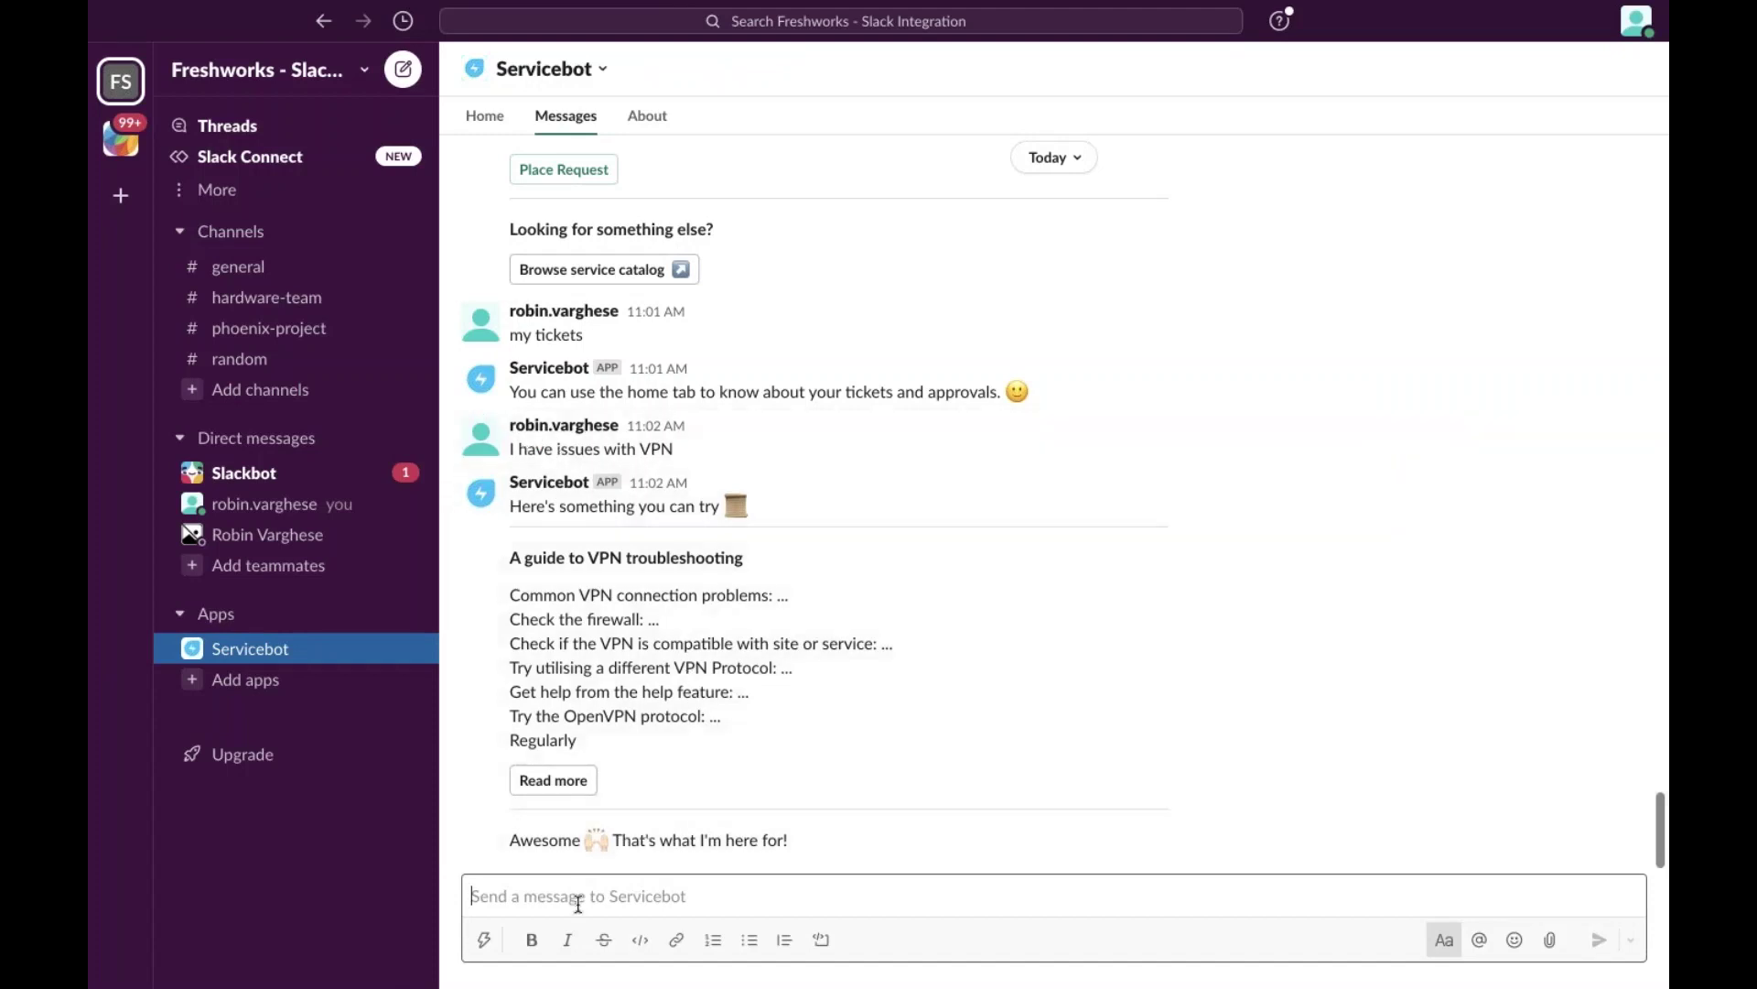
pyautogui.write('I ne')
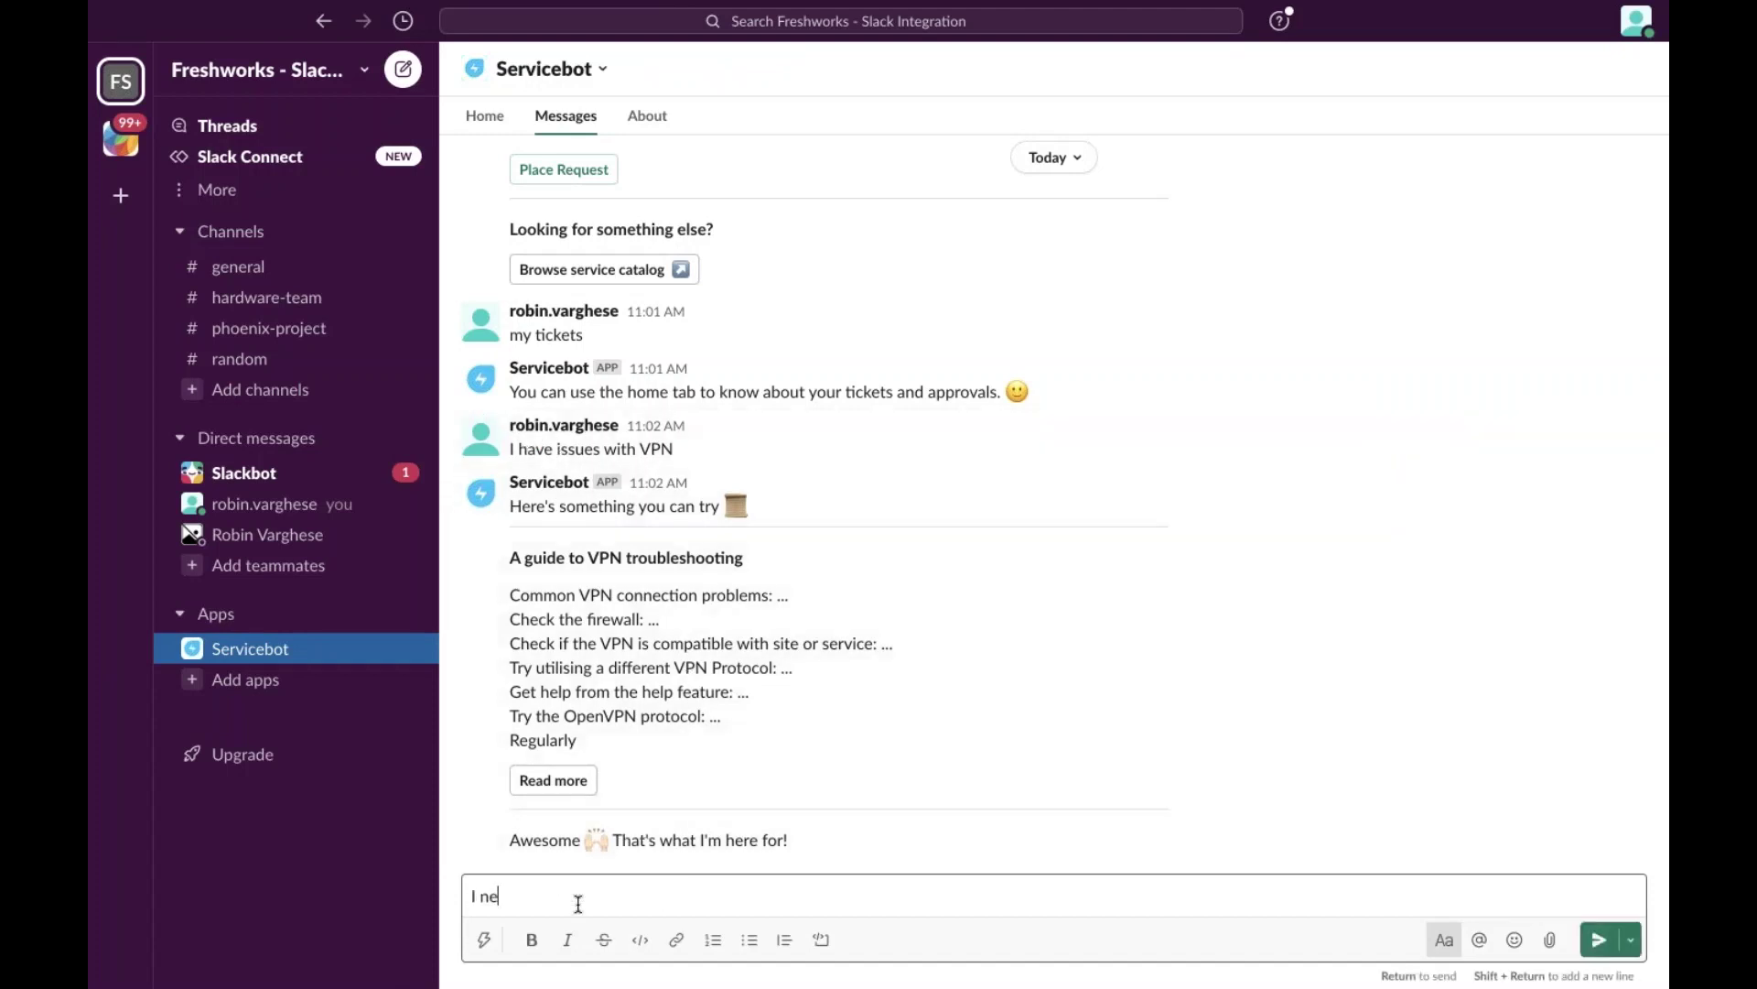
pyautogui.write('ed access to vpn')
pyautogui.press('Return')
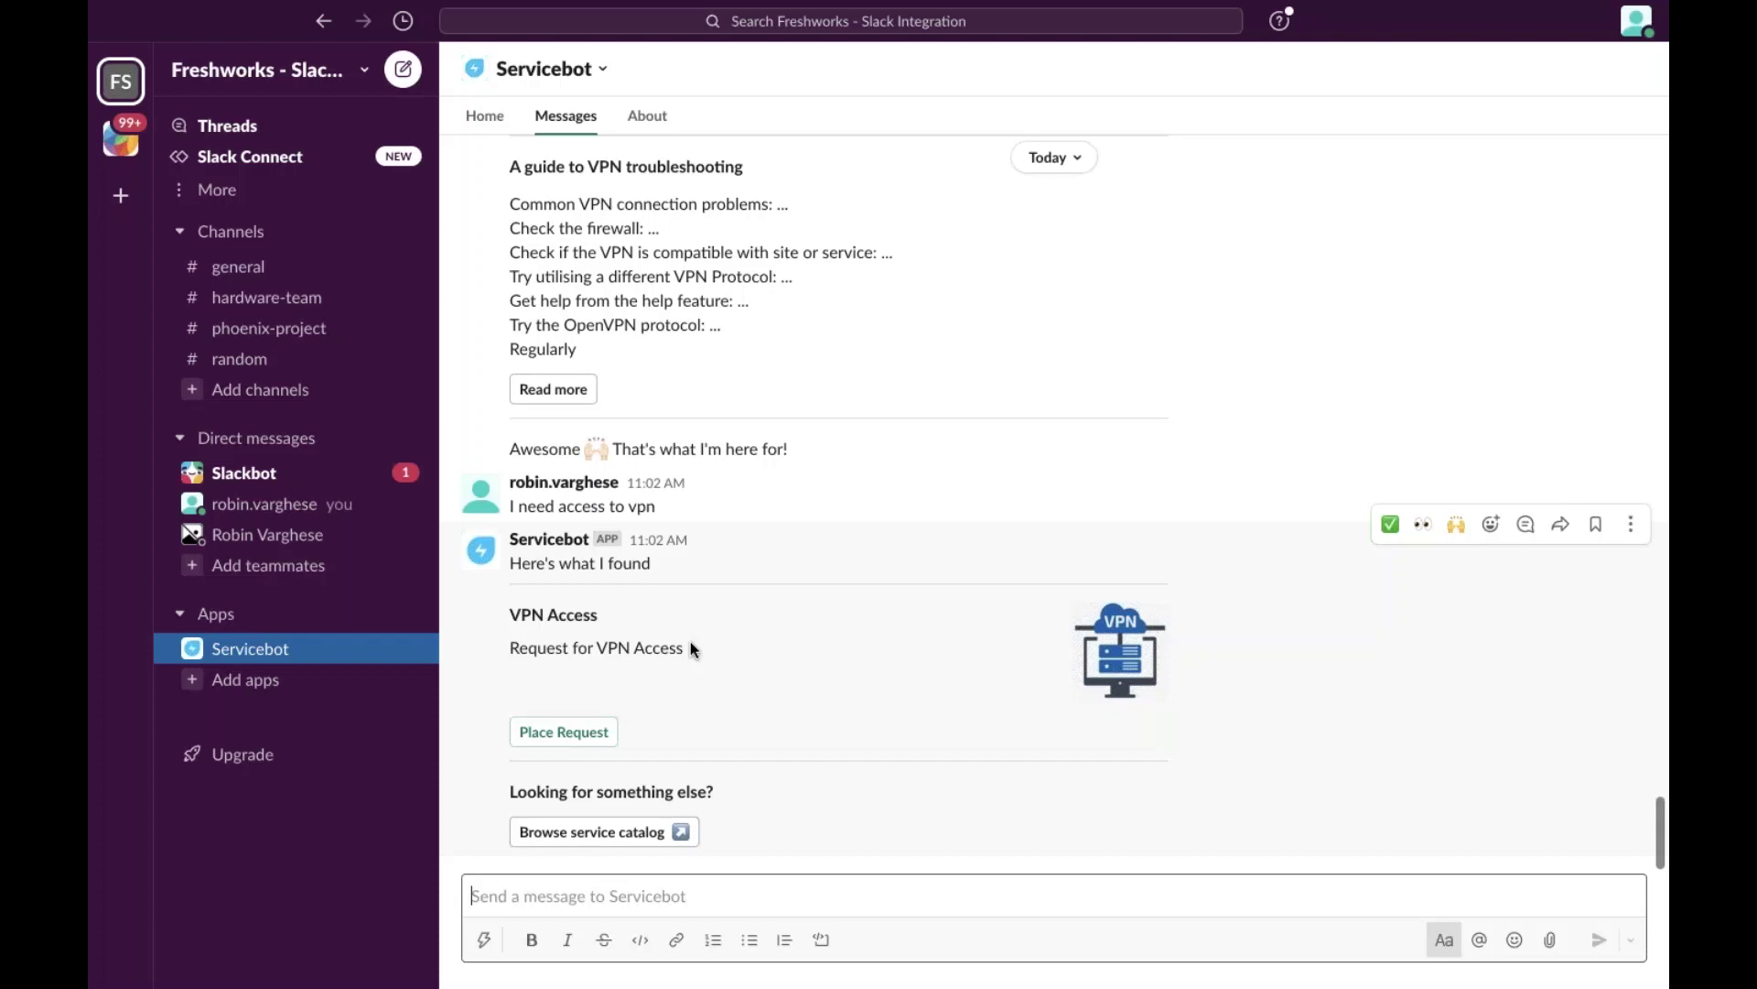
# Fill the VPN Access request form with IP address 168.1.0.0 and application Heimdall.
pyautogui.click(567, 733)
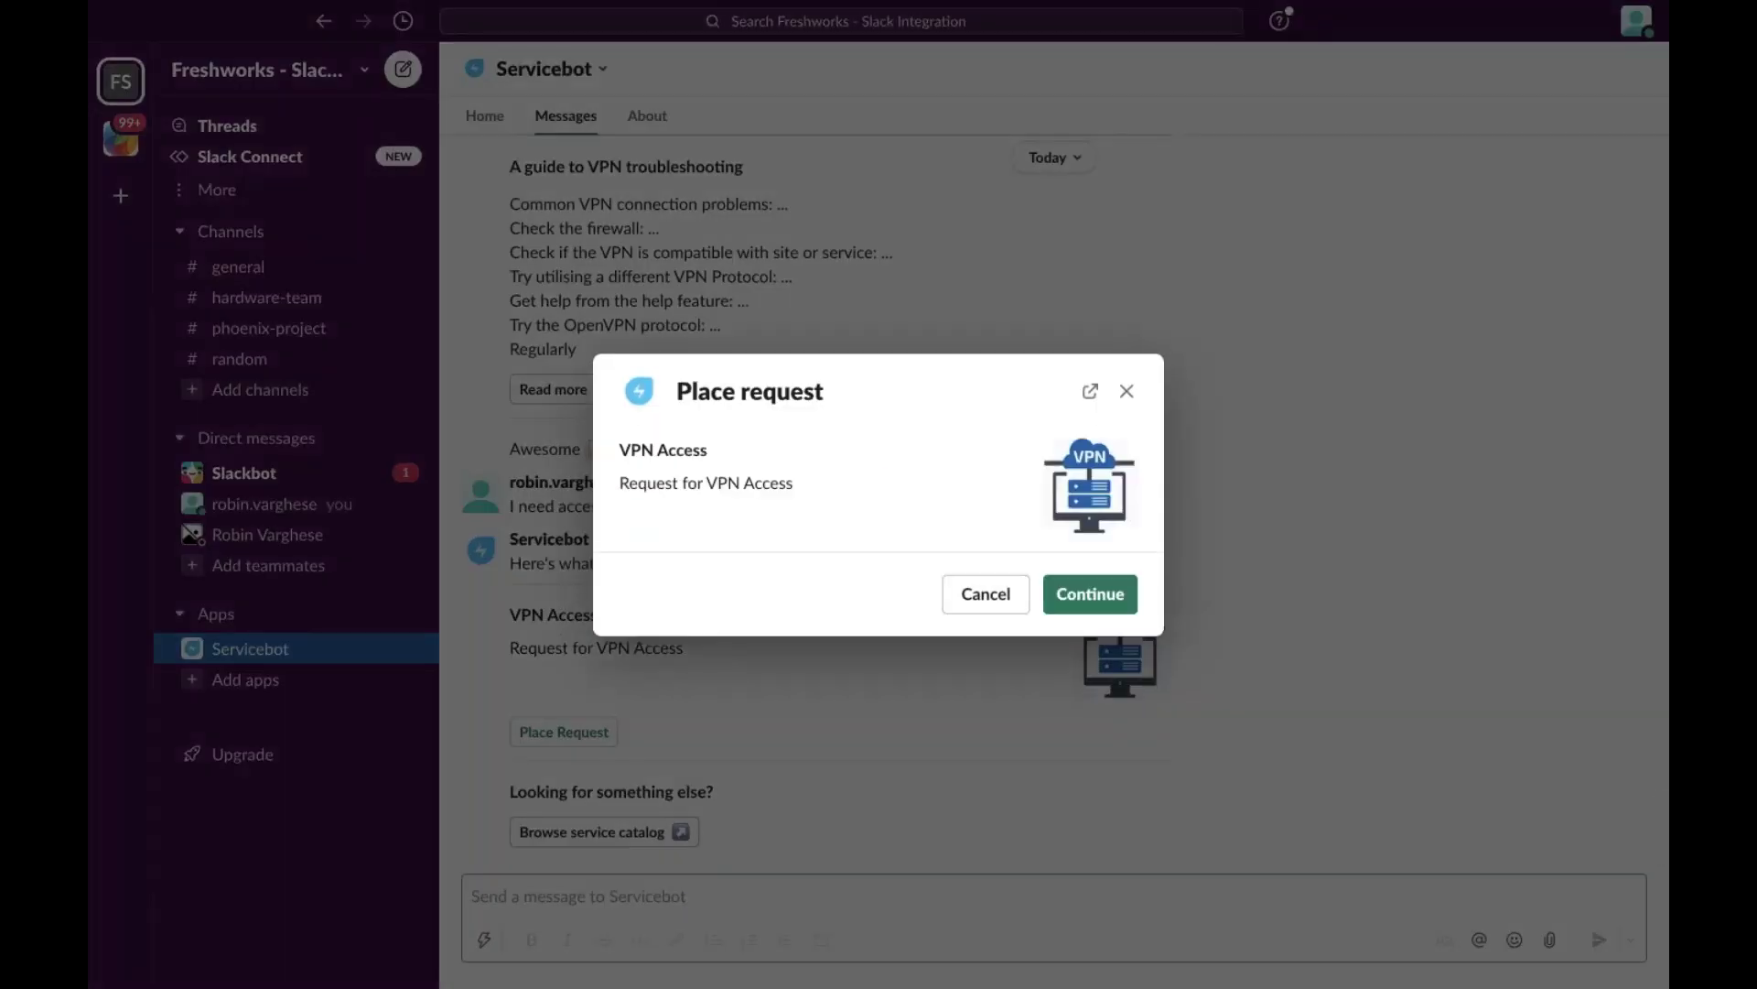
pyautogui.click(1086, 595)
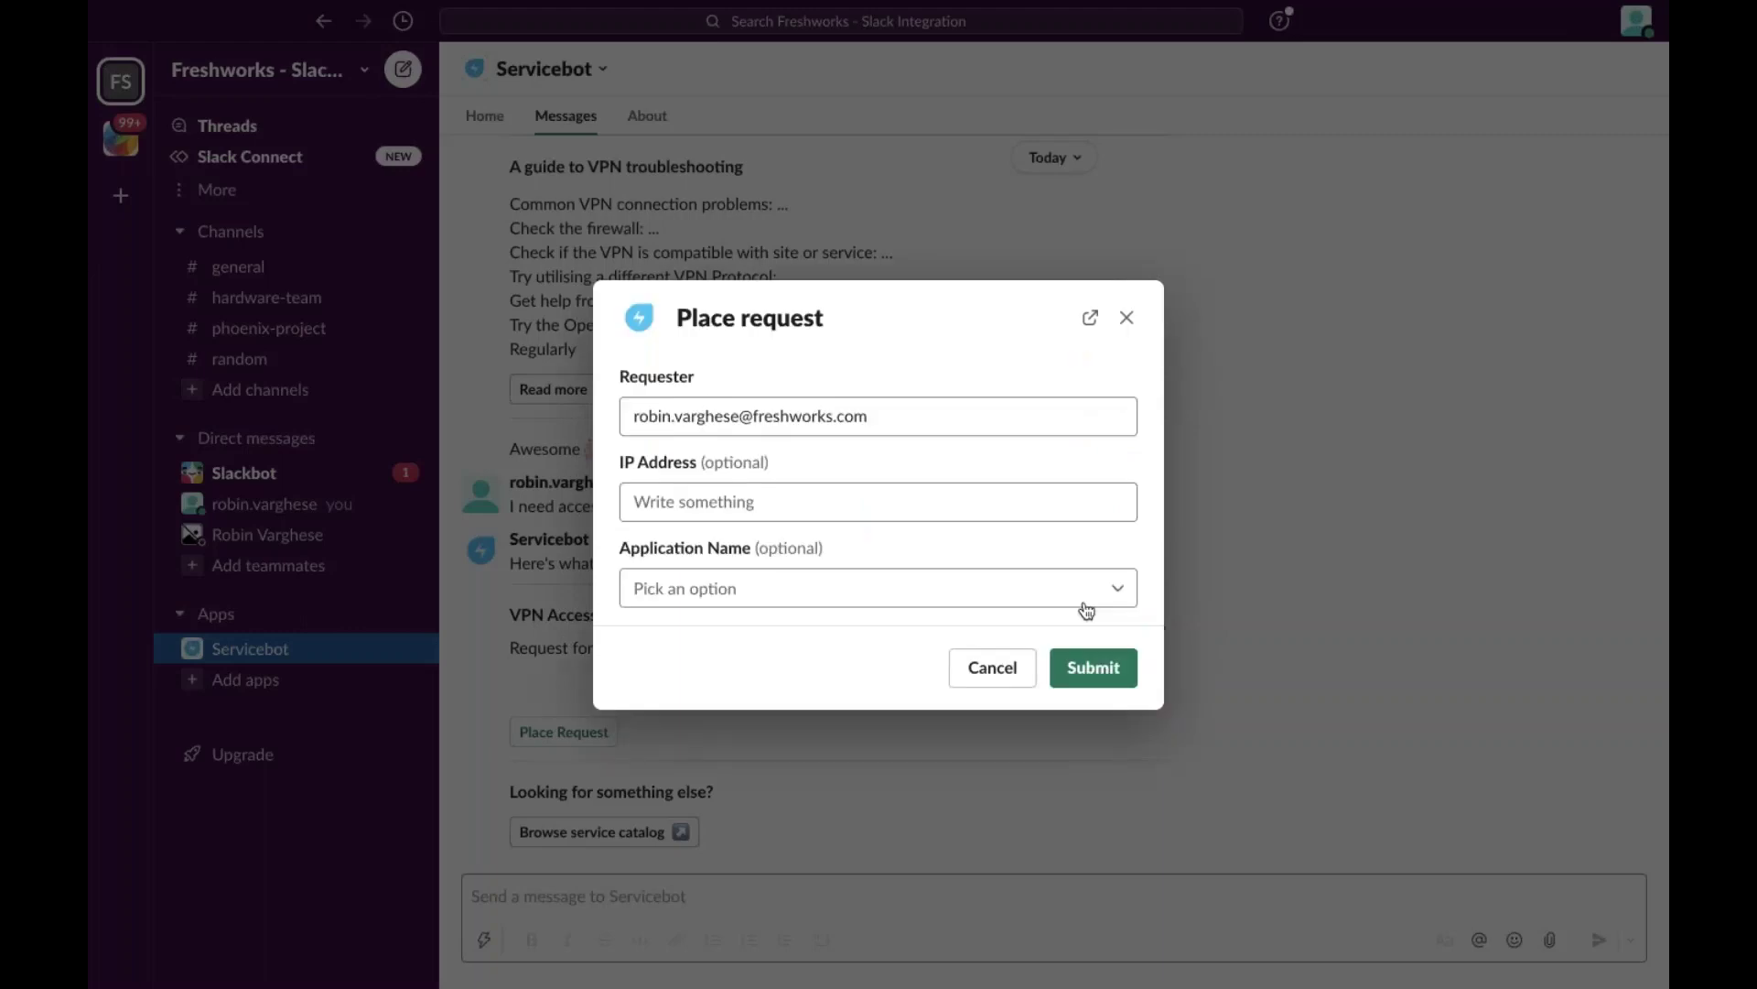
pyautogui.click(704, 510)
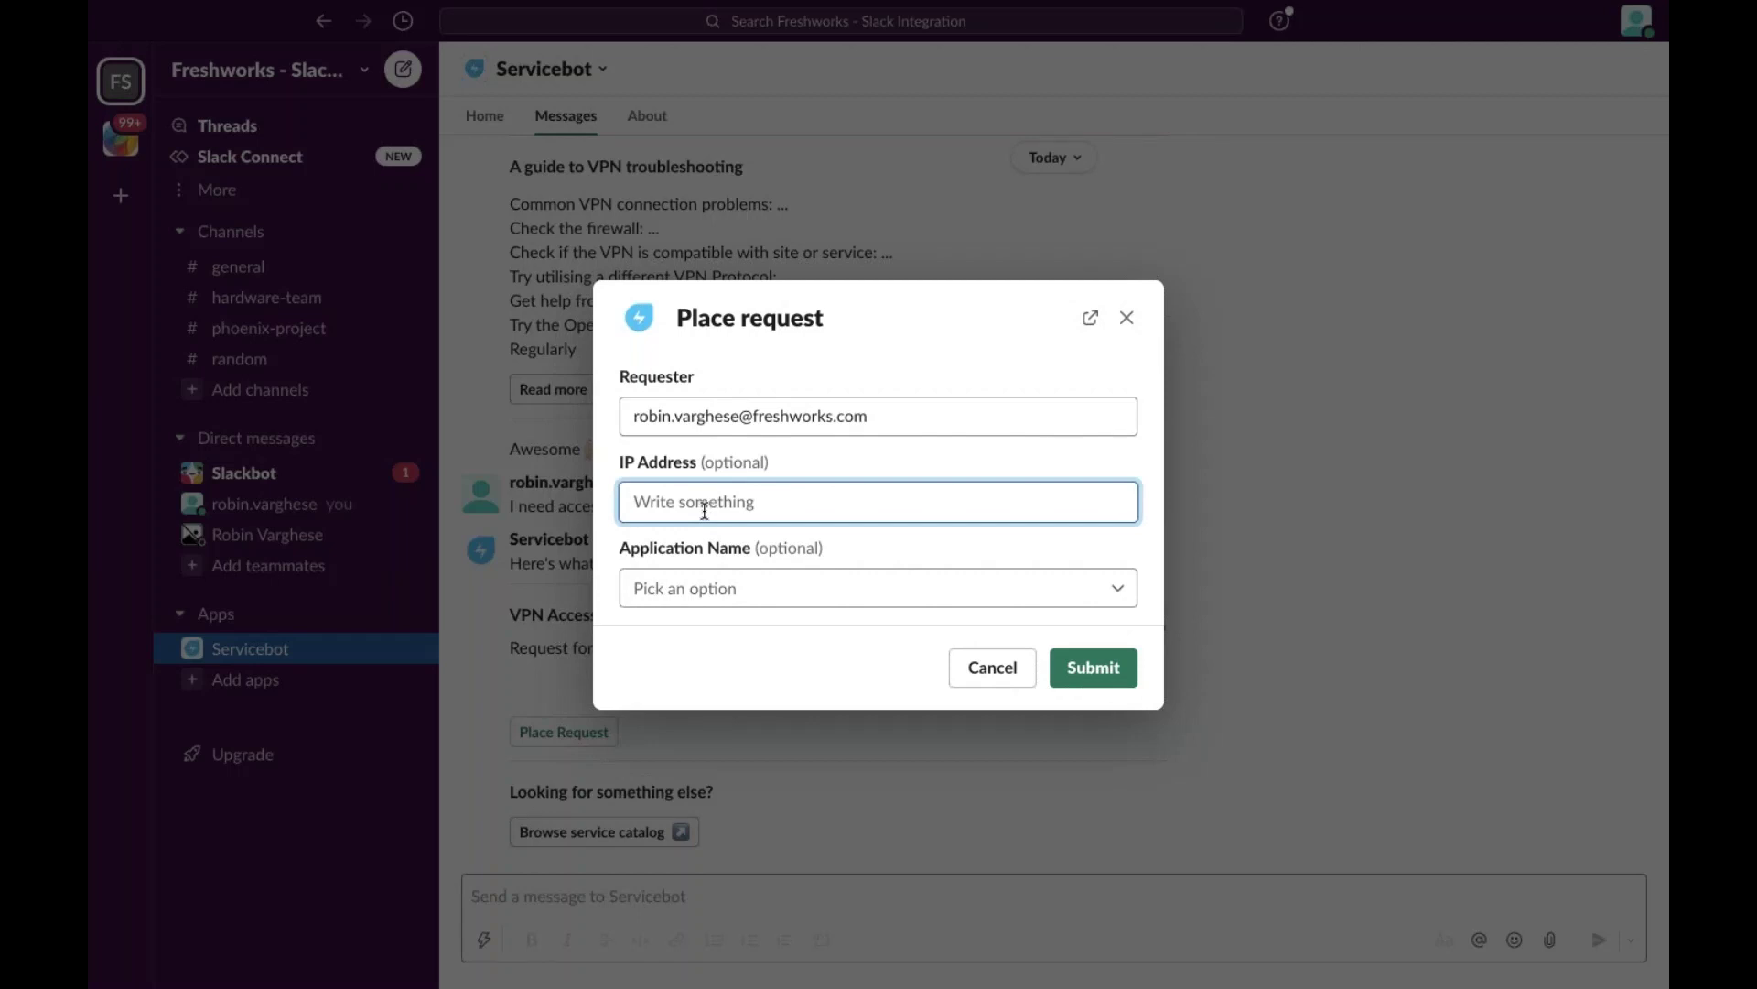
pyautogui.write('168.1.0.0')
pyautogui.click(719, 596)
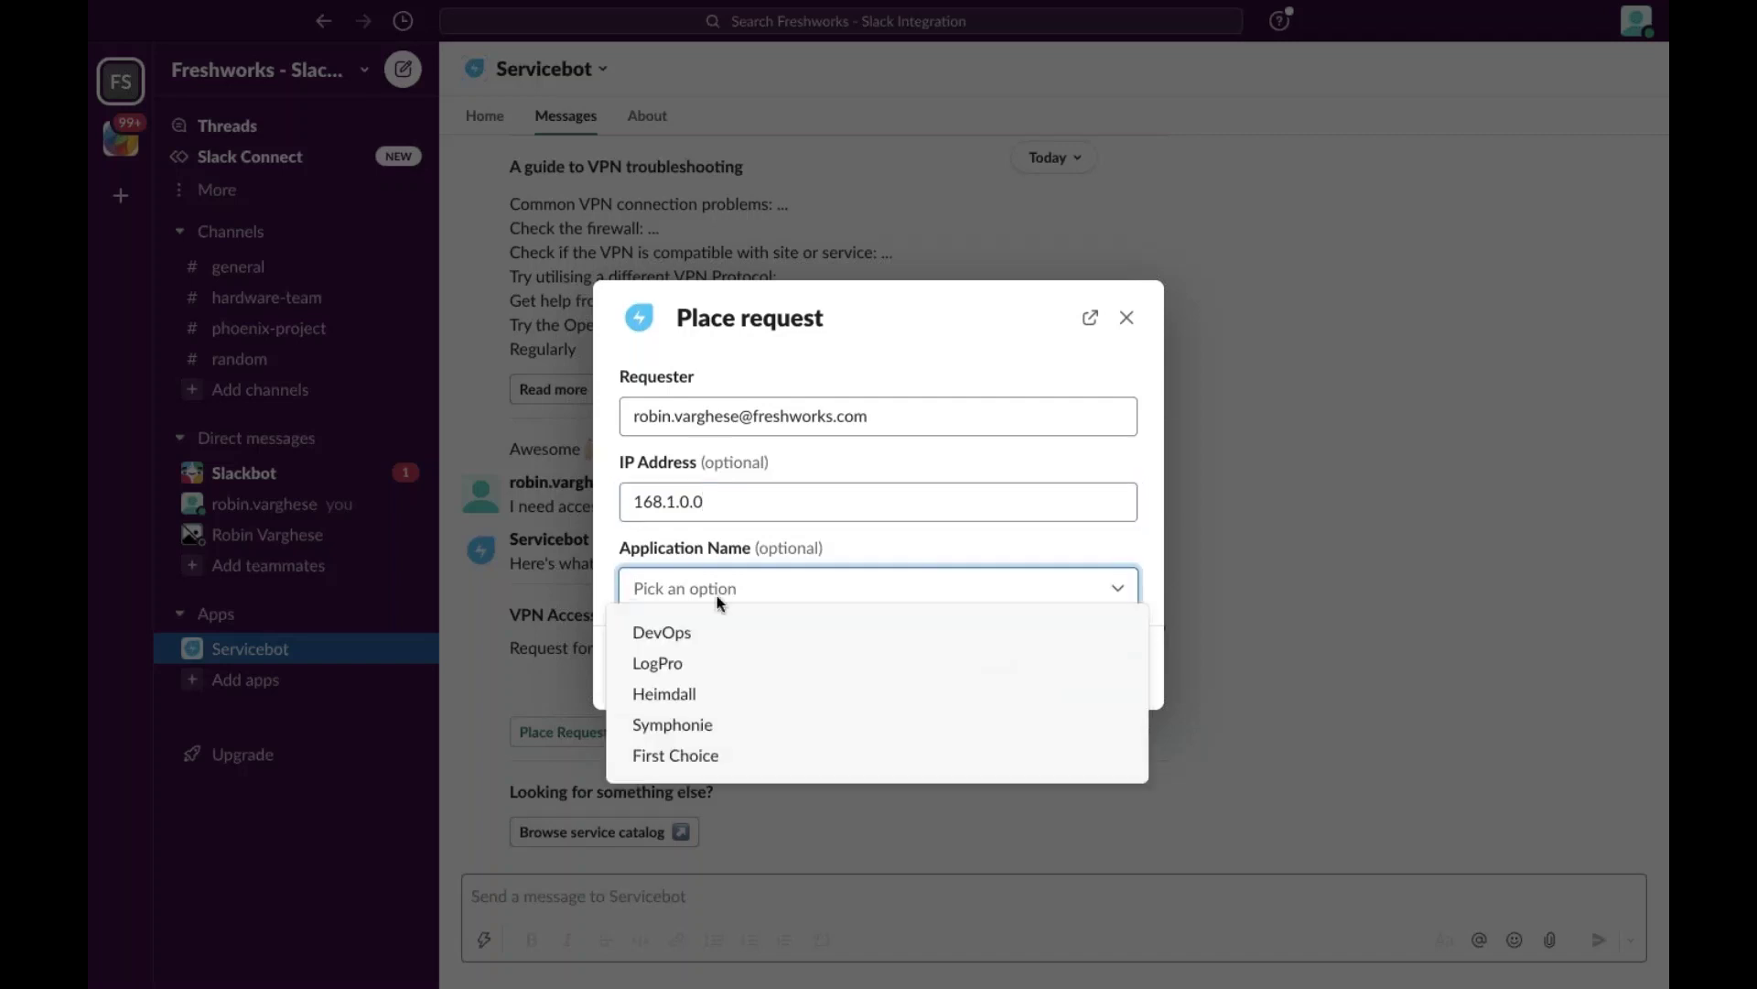
pyautogui.click(689, 693)
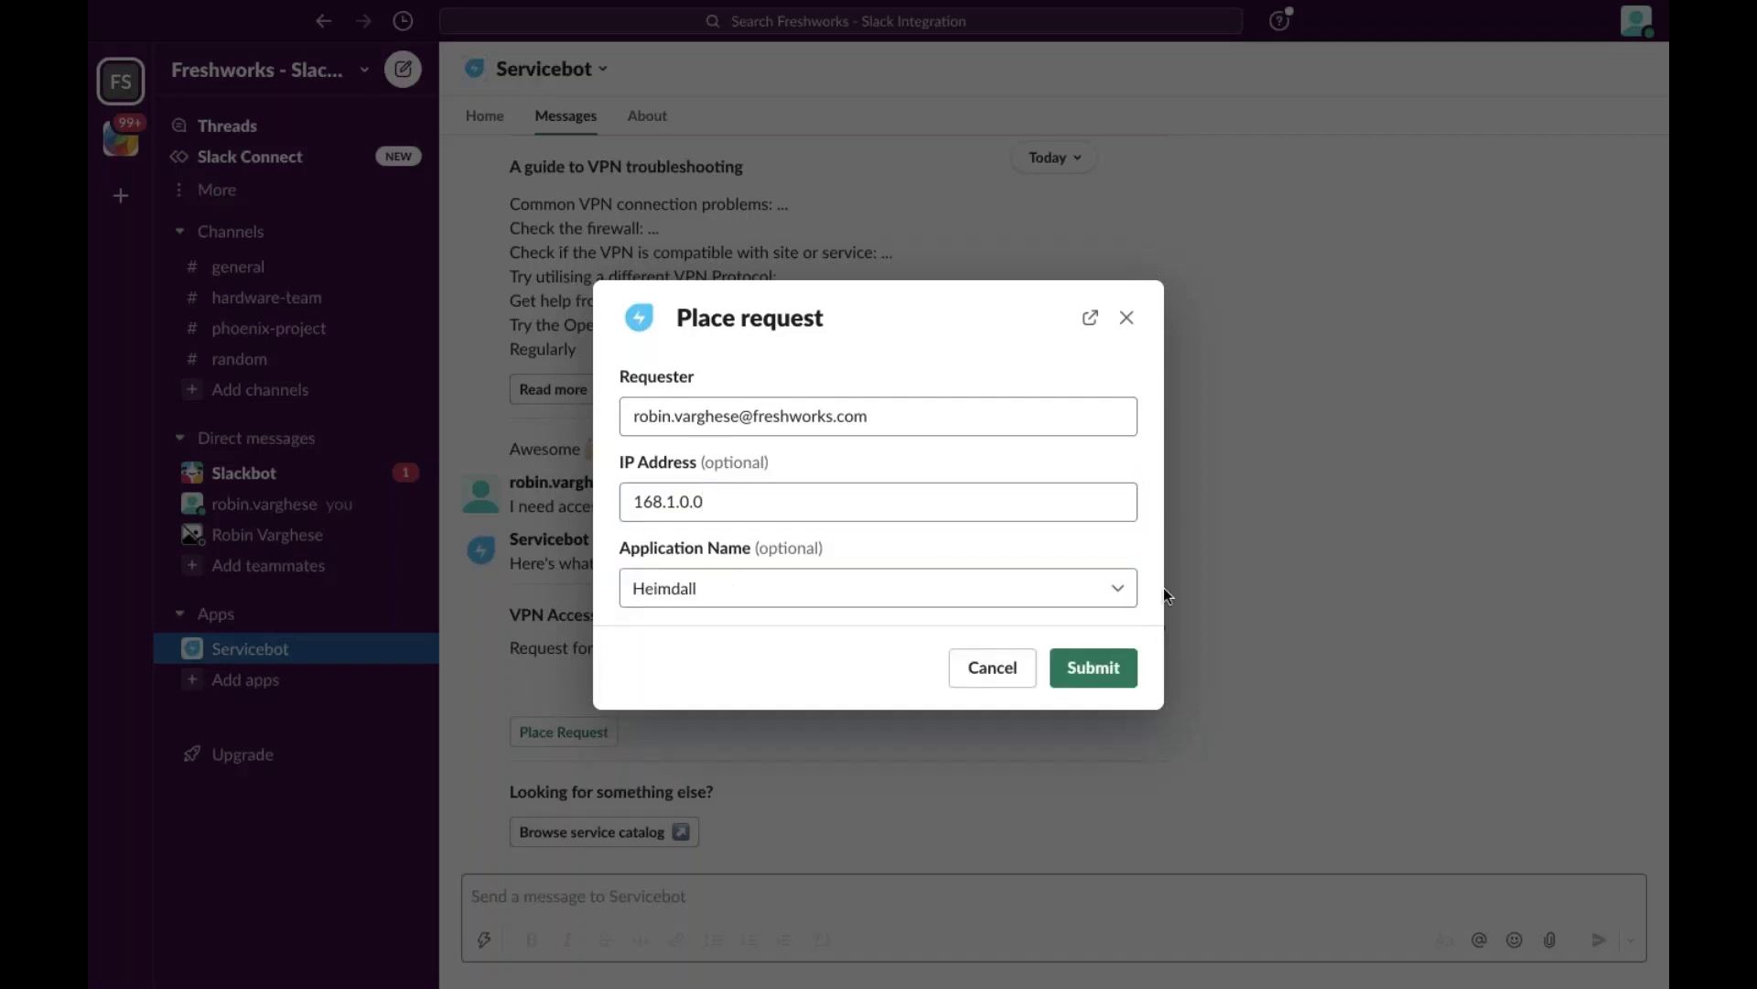
# Submit the VPN Access request, dismiss the loading dialog and return to the Freshservice browser.
pyautogui.click(1097, 673)
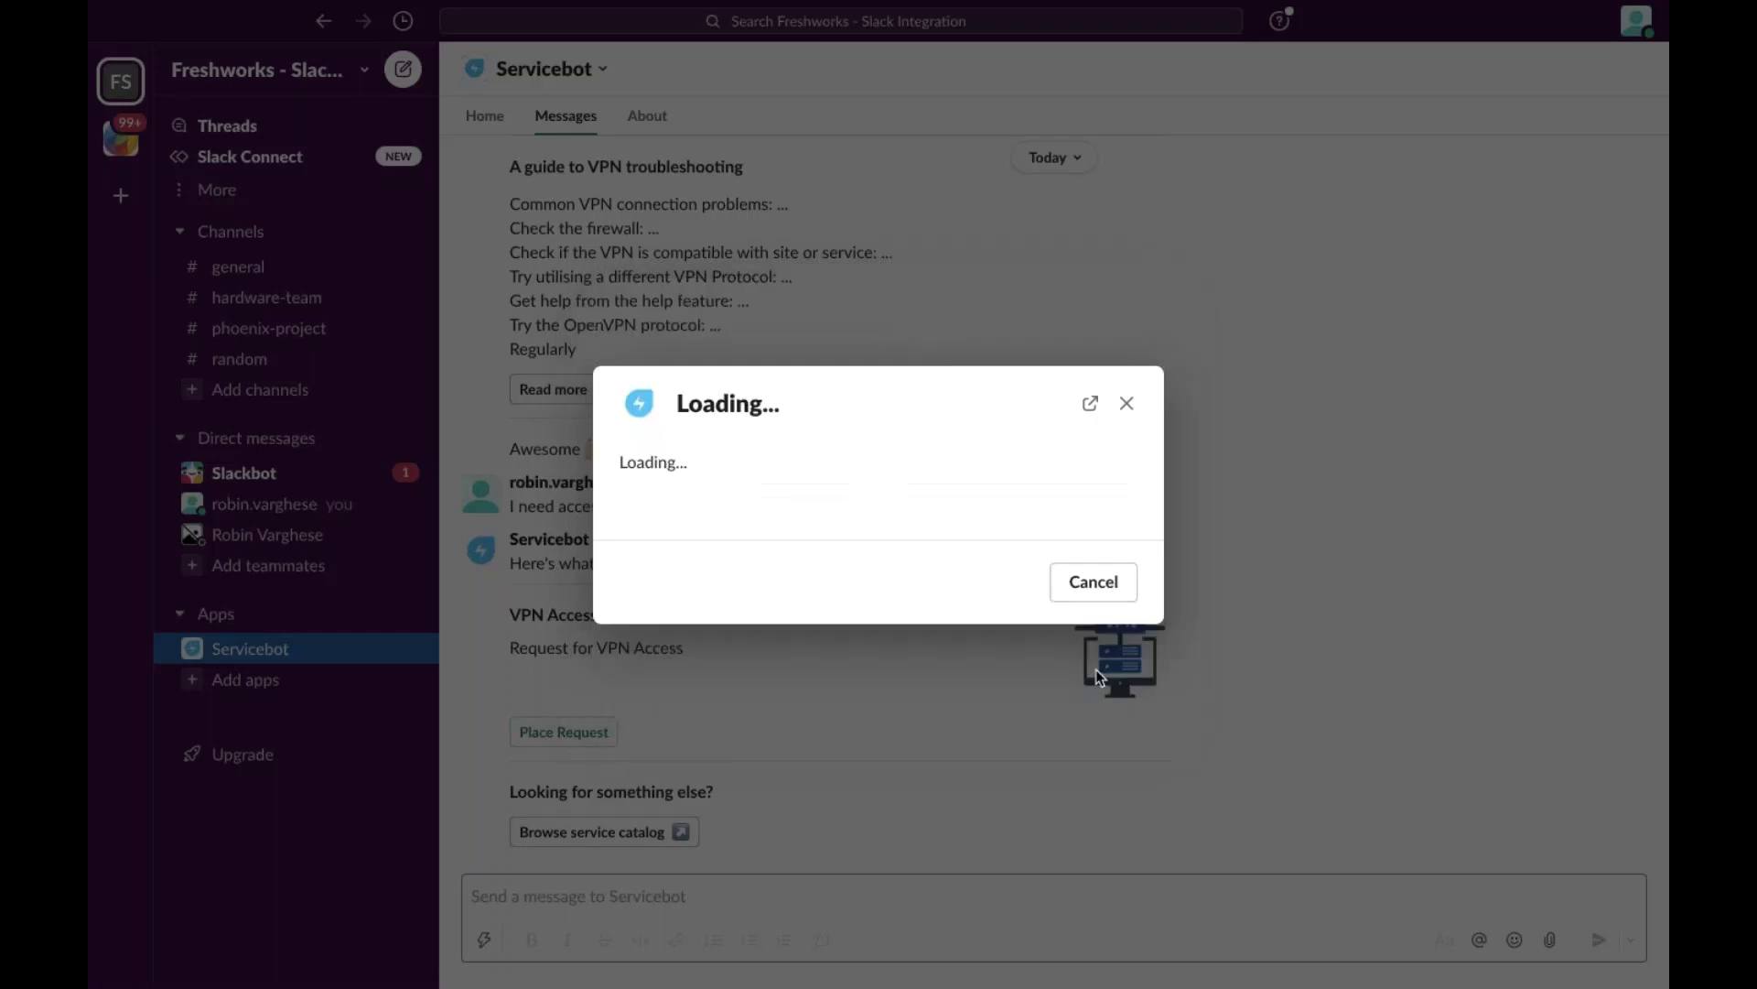
pyautogui.click(1126, 404)
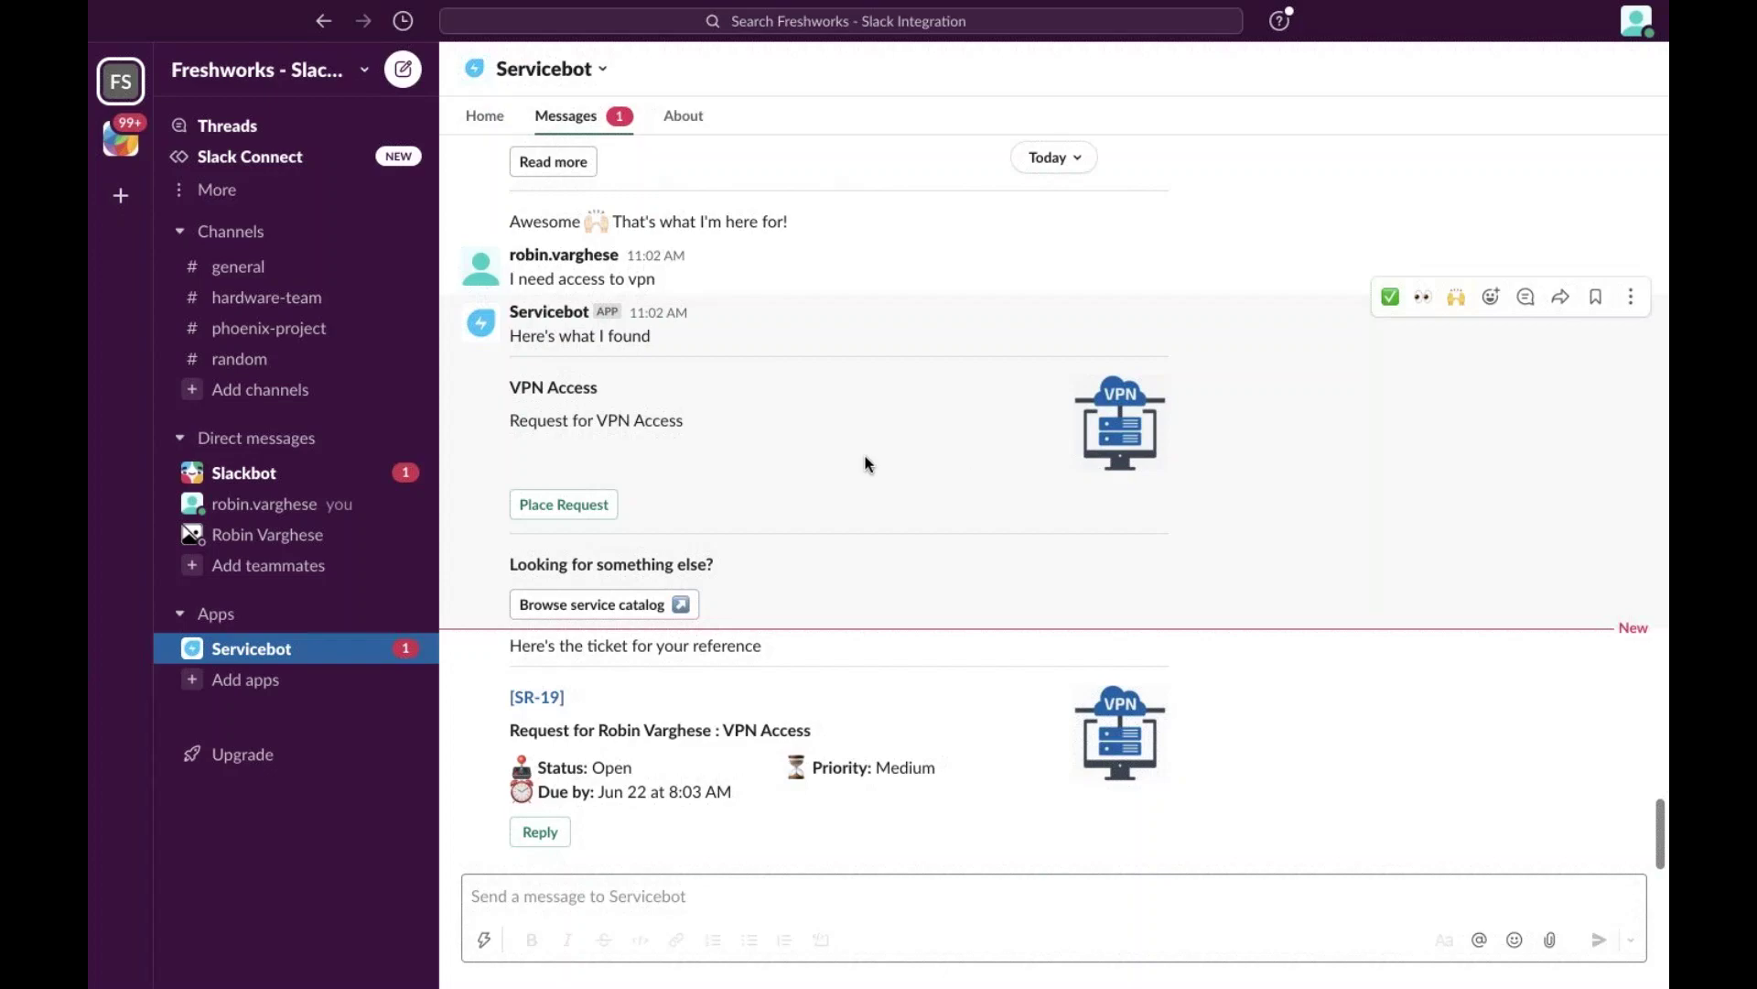
pyautogui.hotkey('ctrl', 'Left')
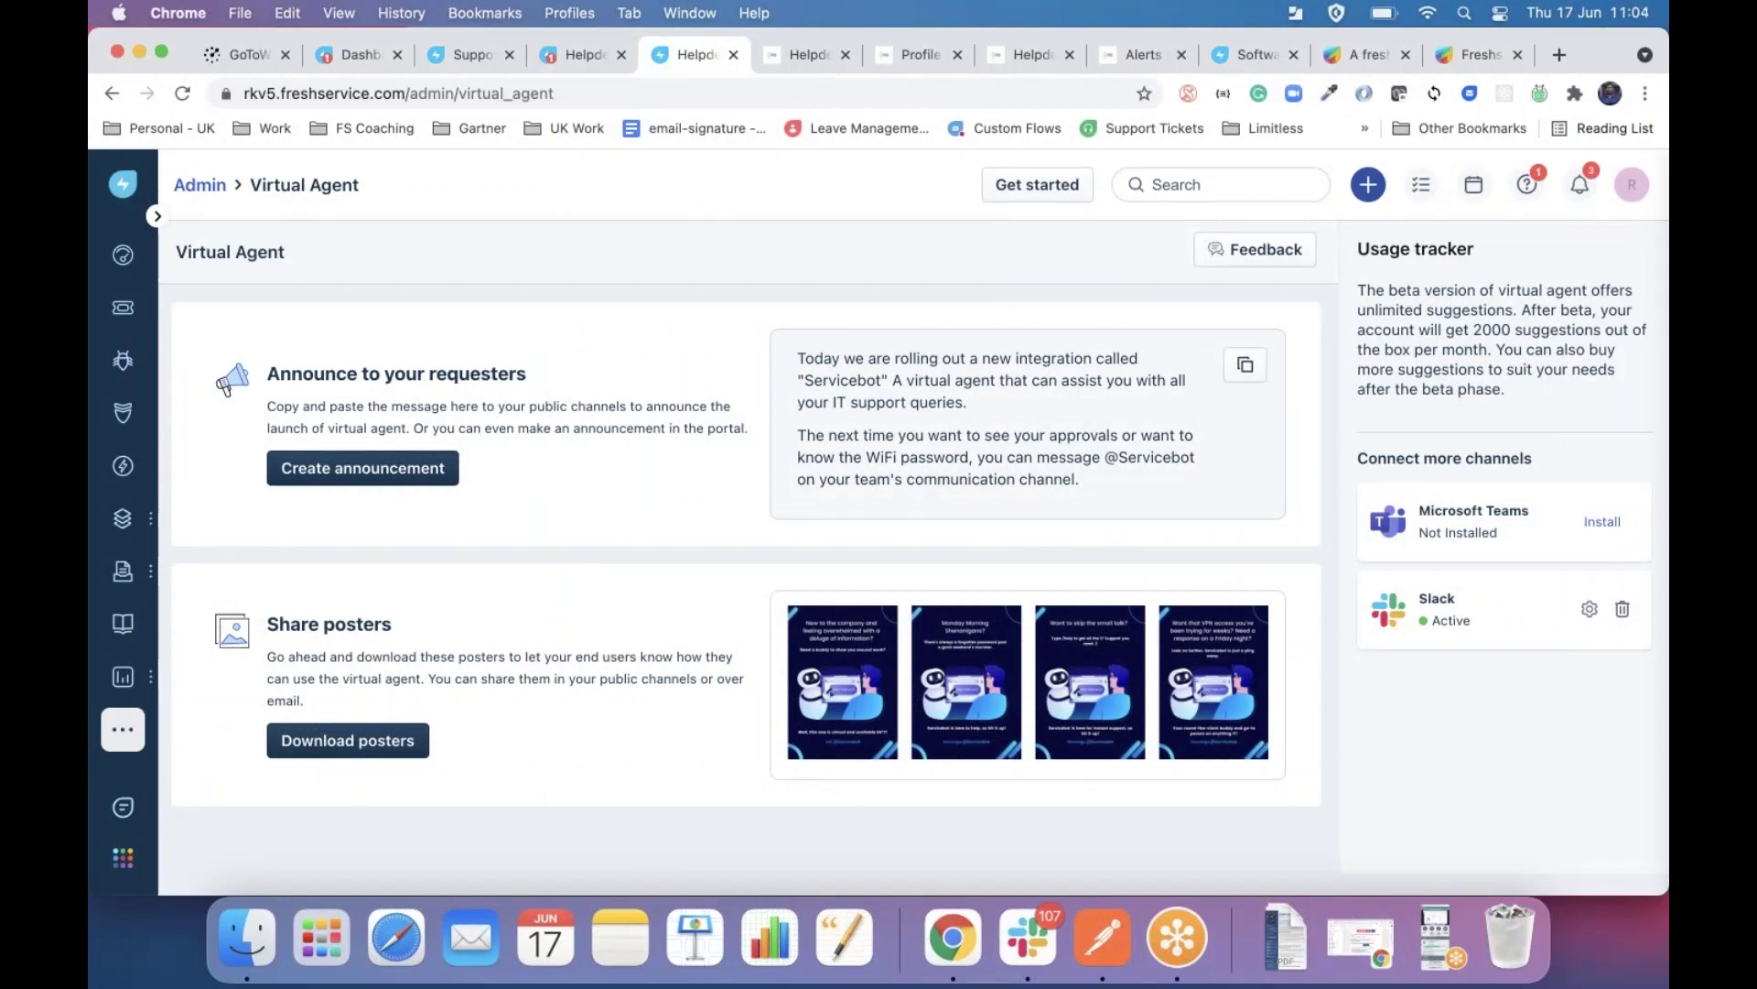
# Open the Orchestrator 2 workflow and place an Action node on the condition's YES branch.
pyautogui.click(772, 55)
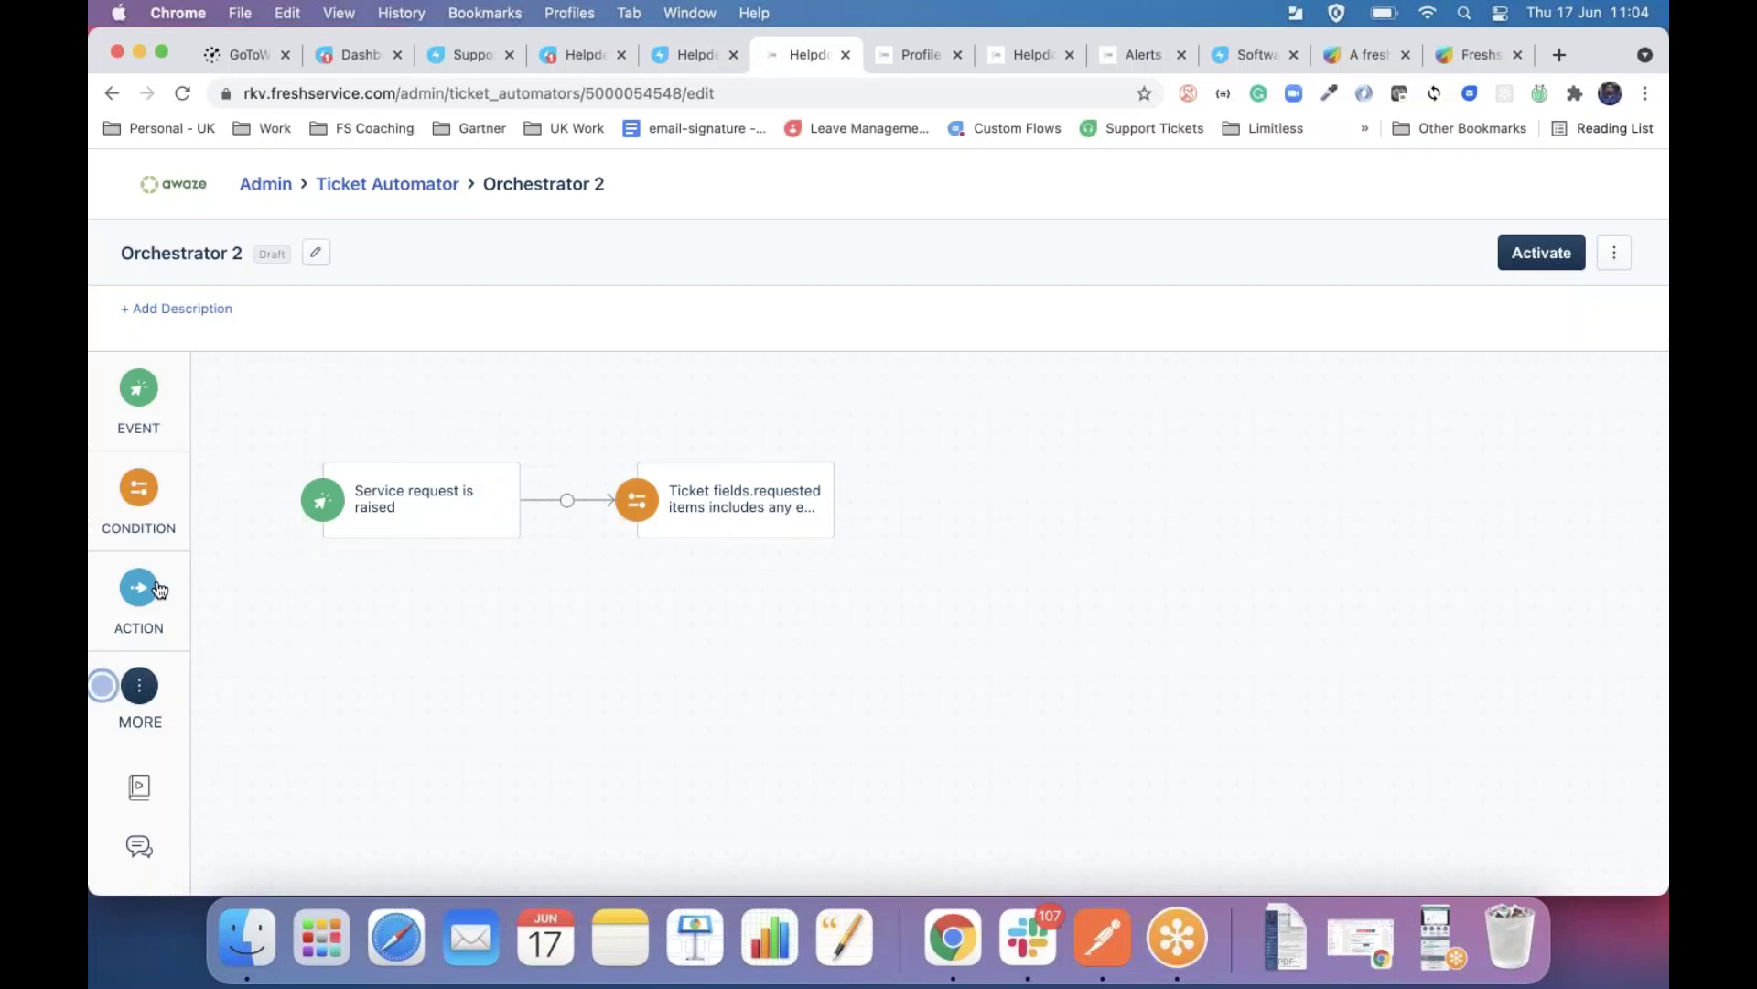
pyautogui.moveTo(159, 590); pyautogui.dragTo(948, 476)
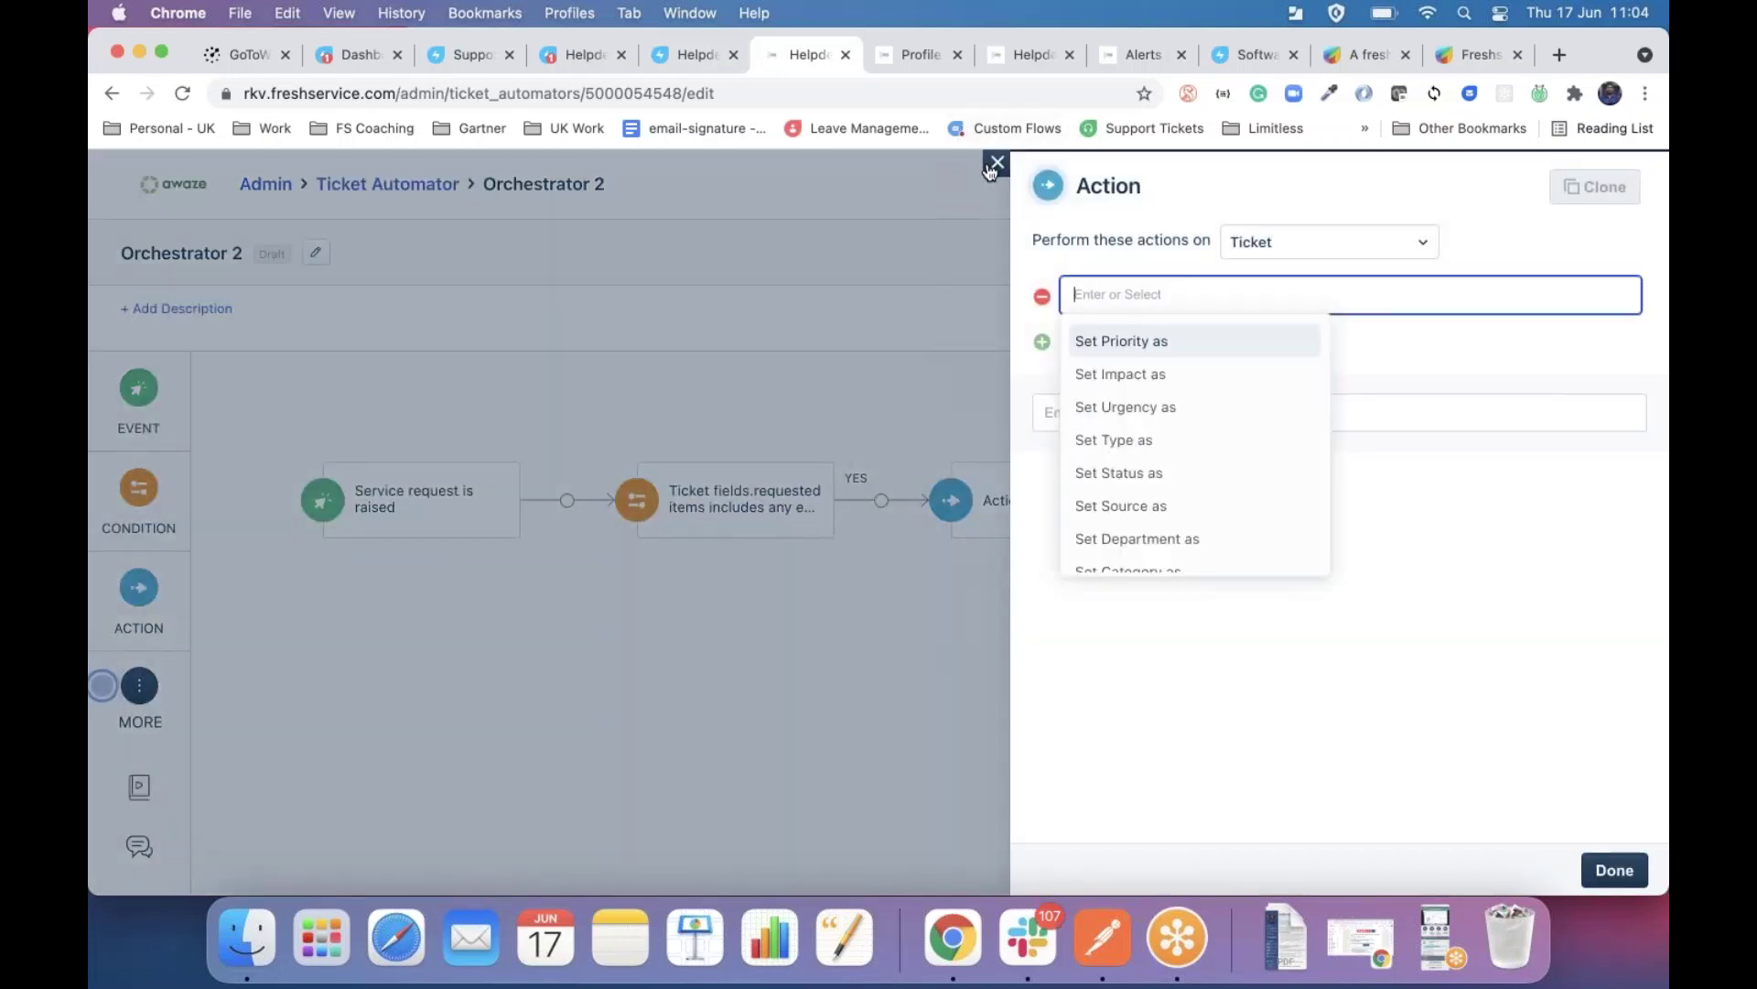
# Discard the unsaved Action node by closing its side panel.
pyautogui.click(995, 165)
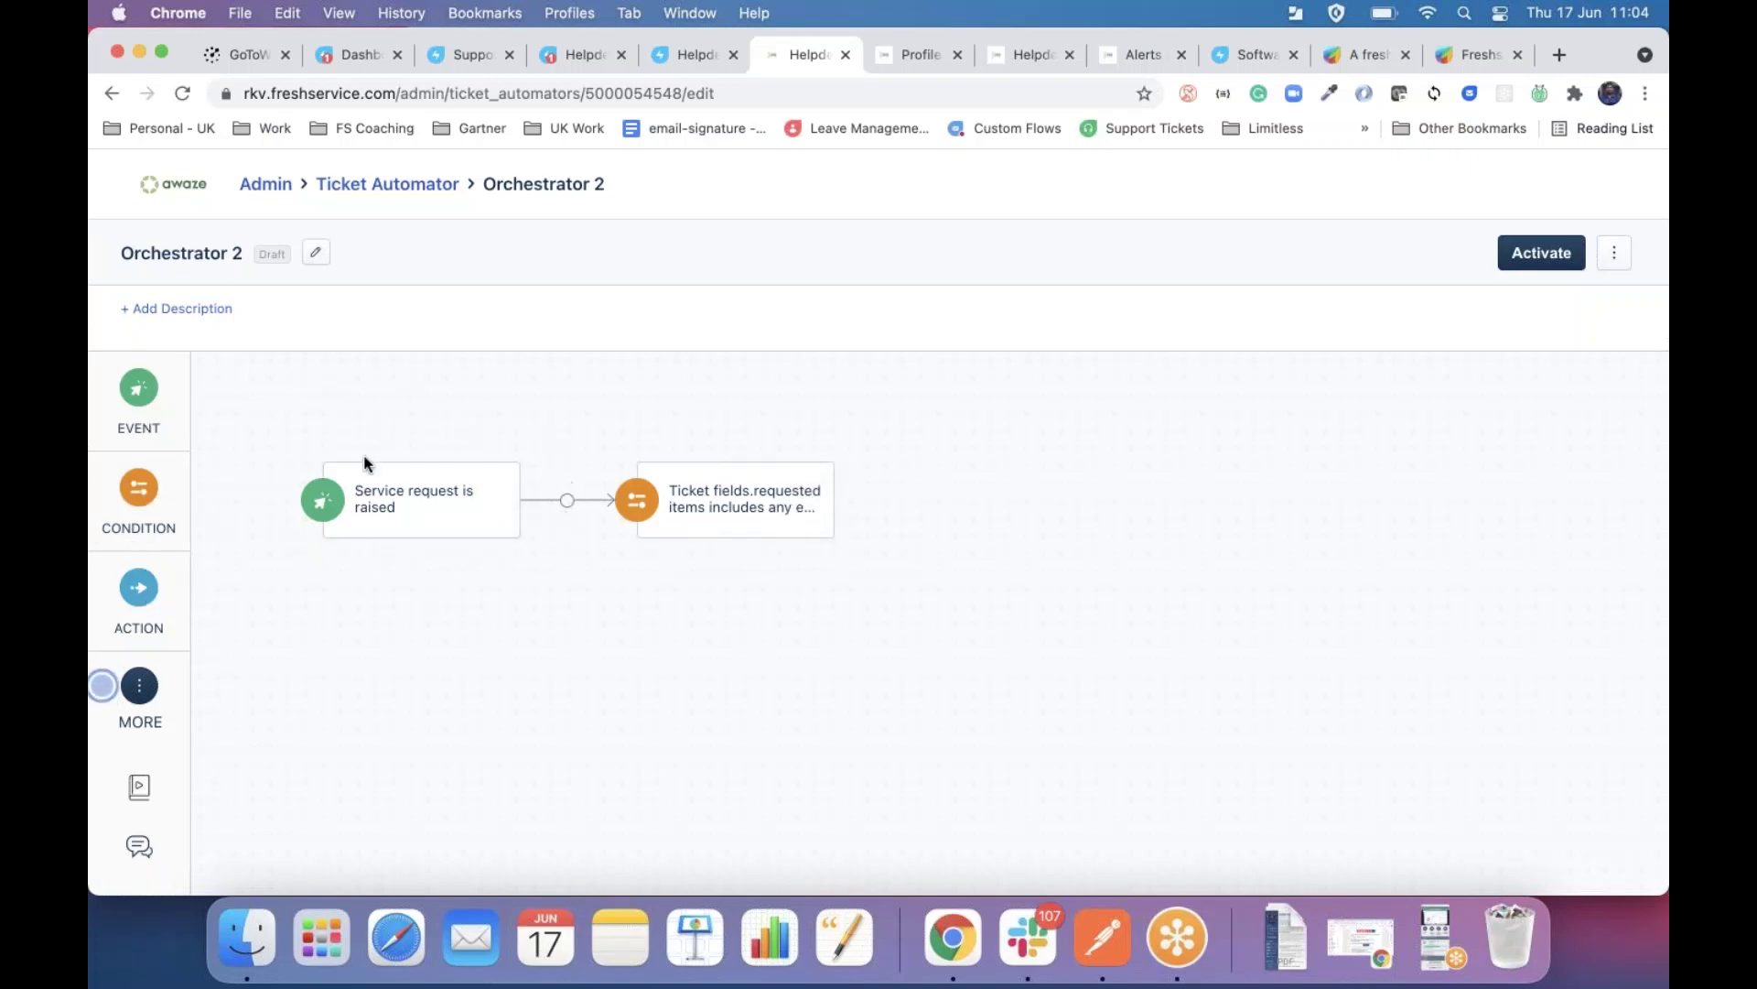
pyautogui.click(392, 498)
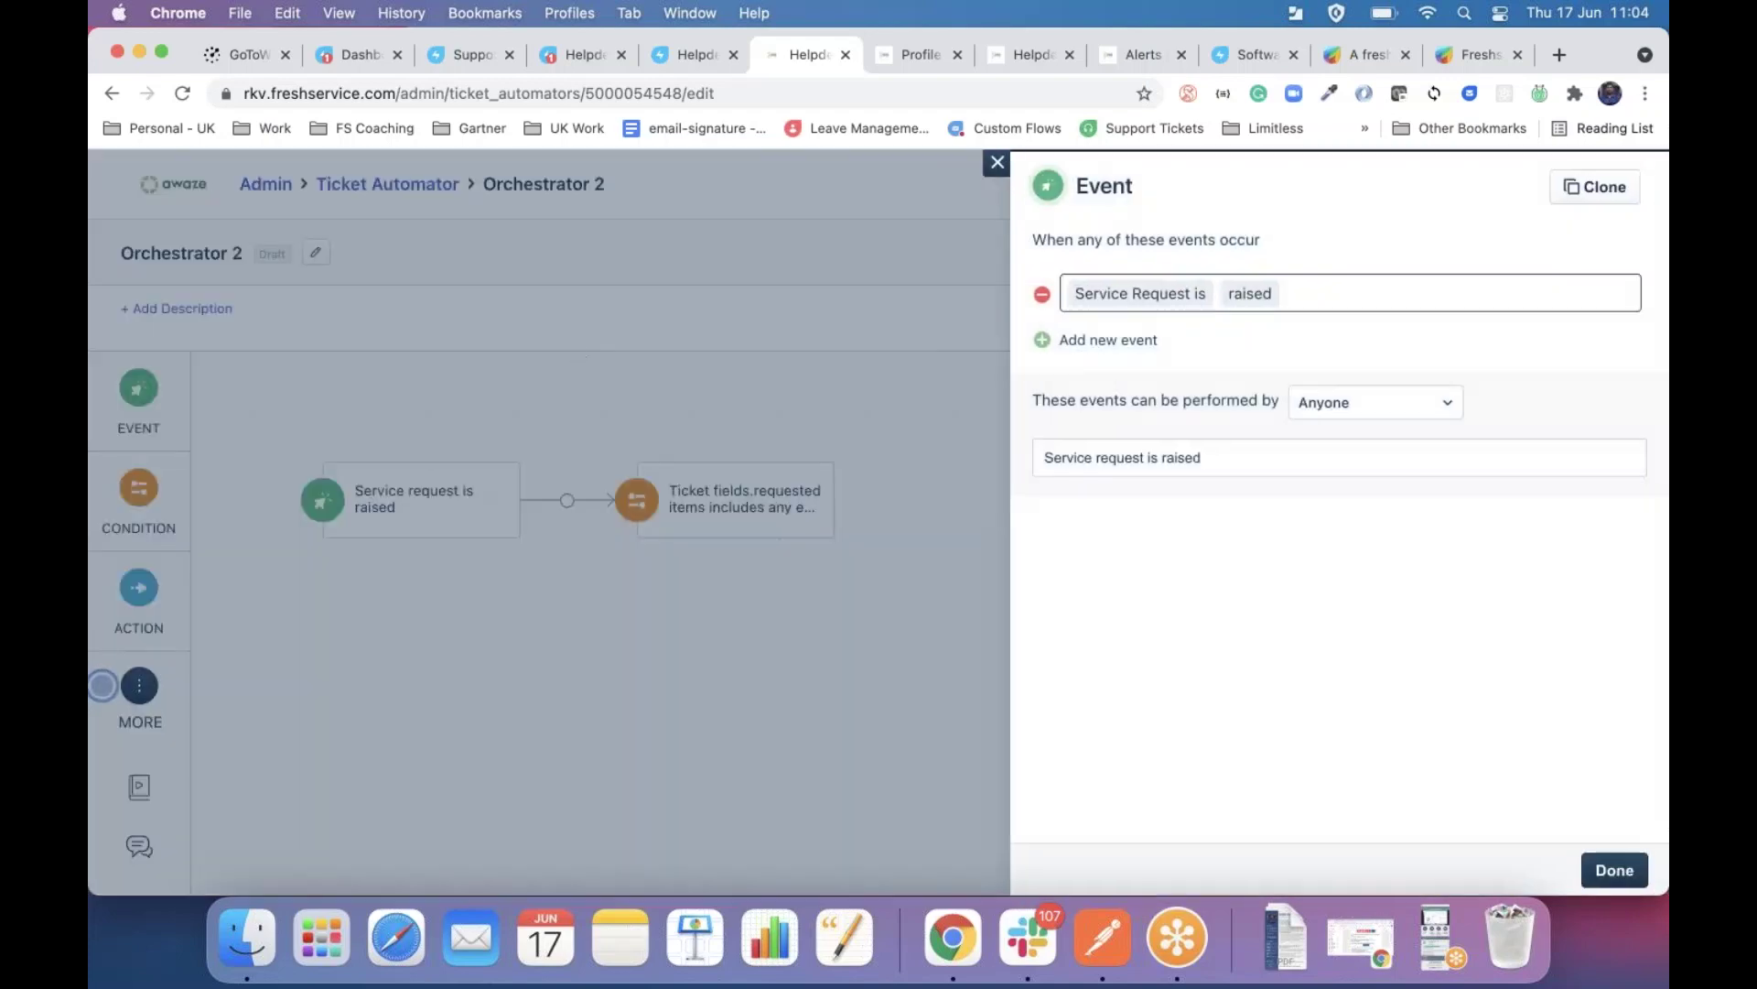
pyautogui.click(998, 169)
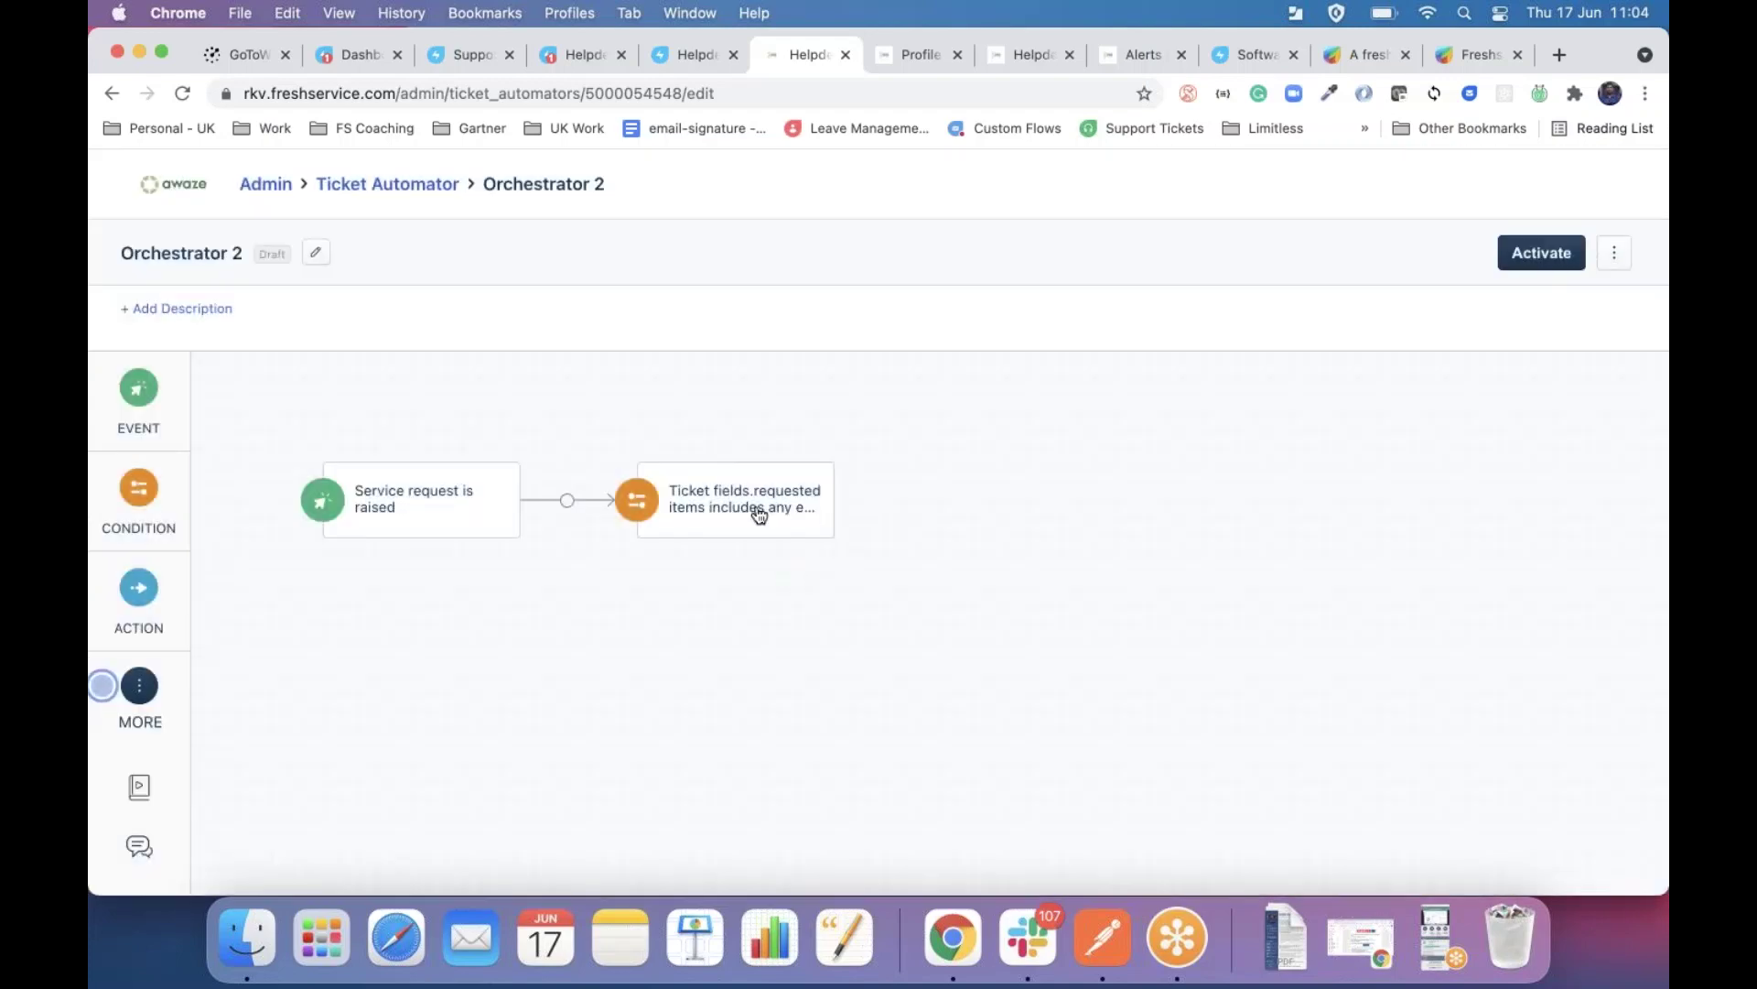
pyautogui.click(756, 507)
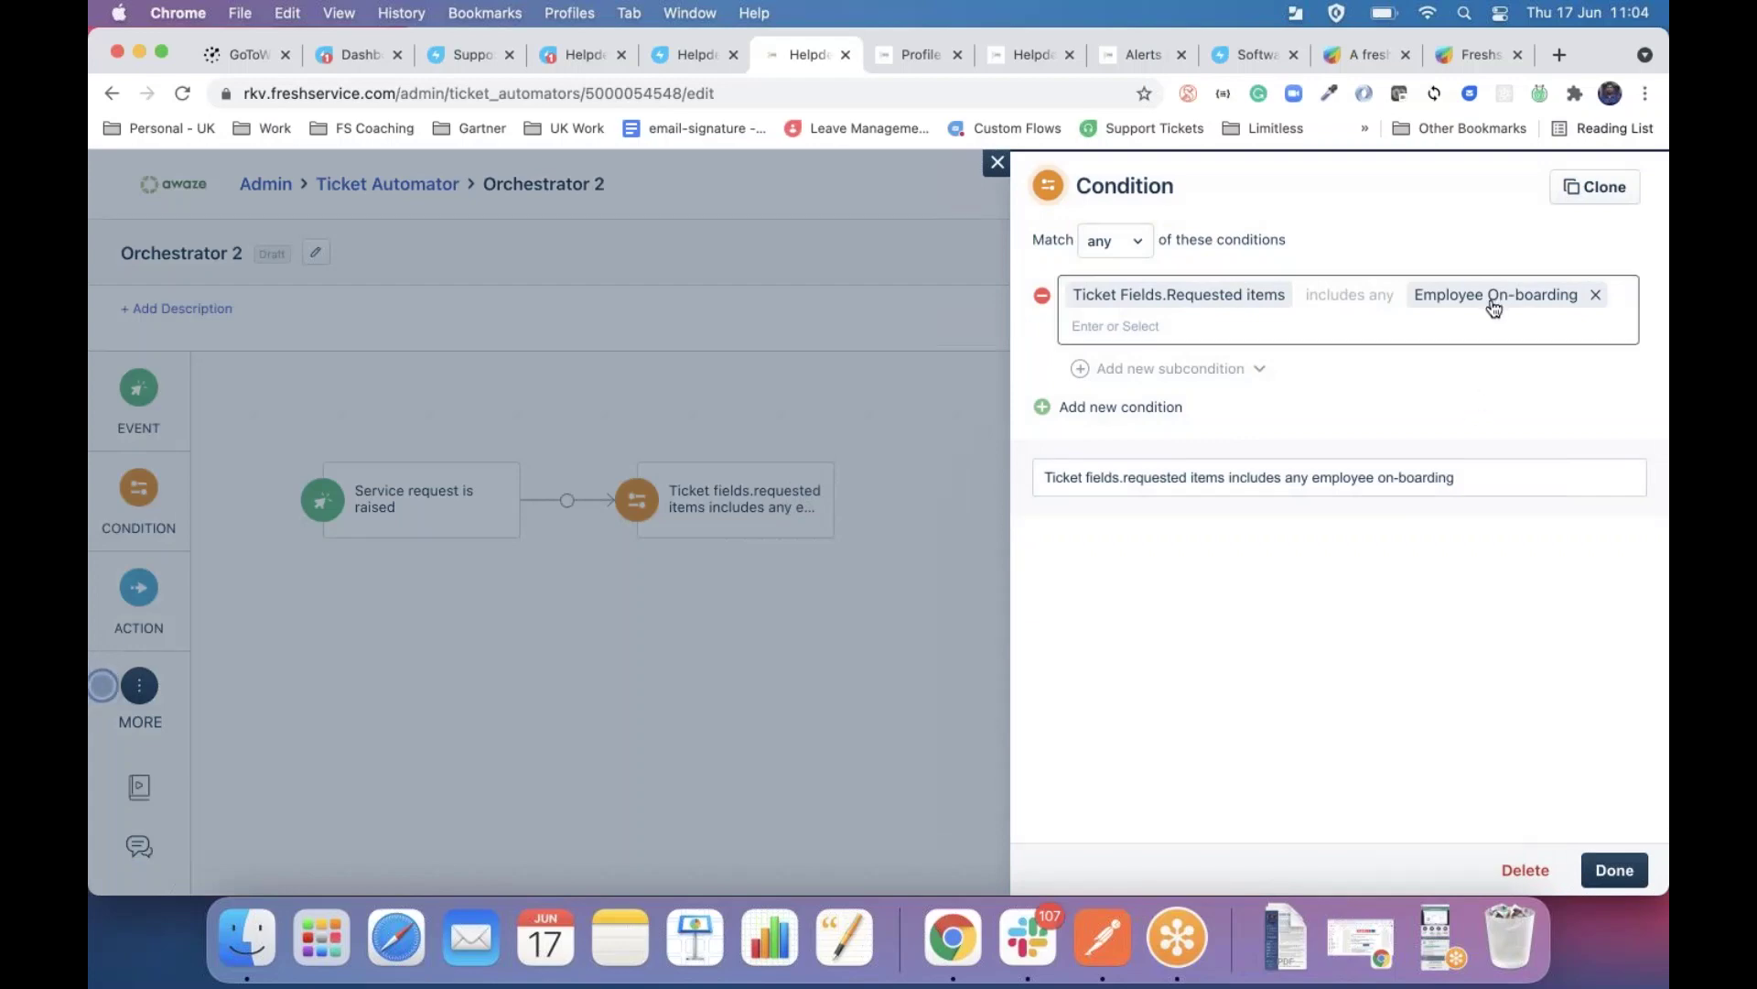
pyautogui.click(997, 165)
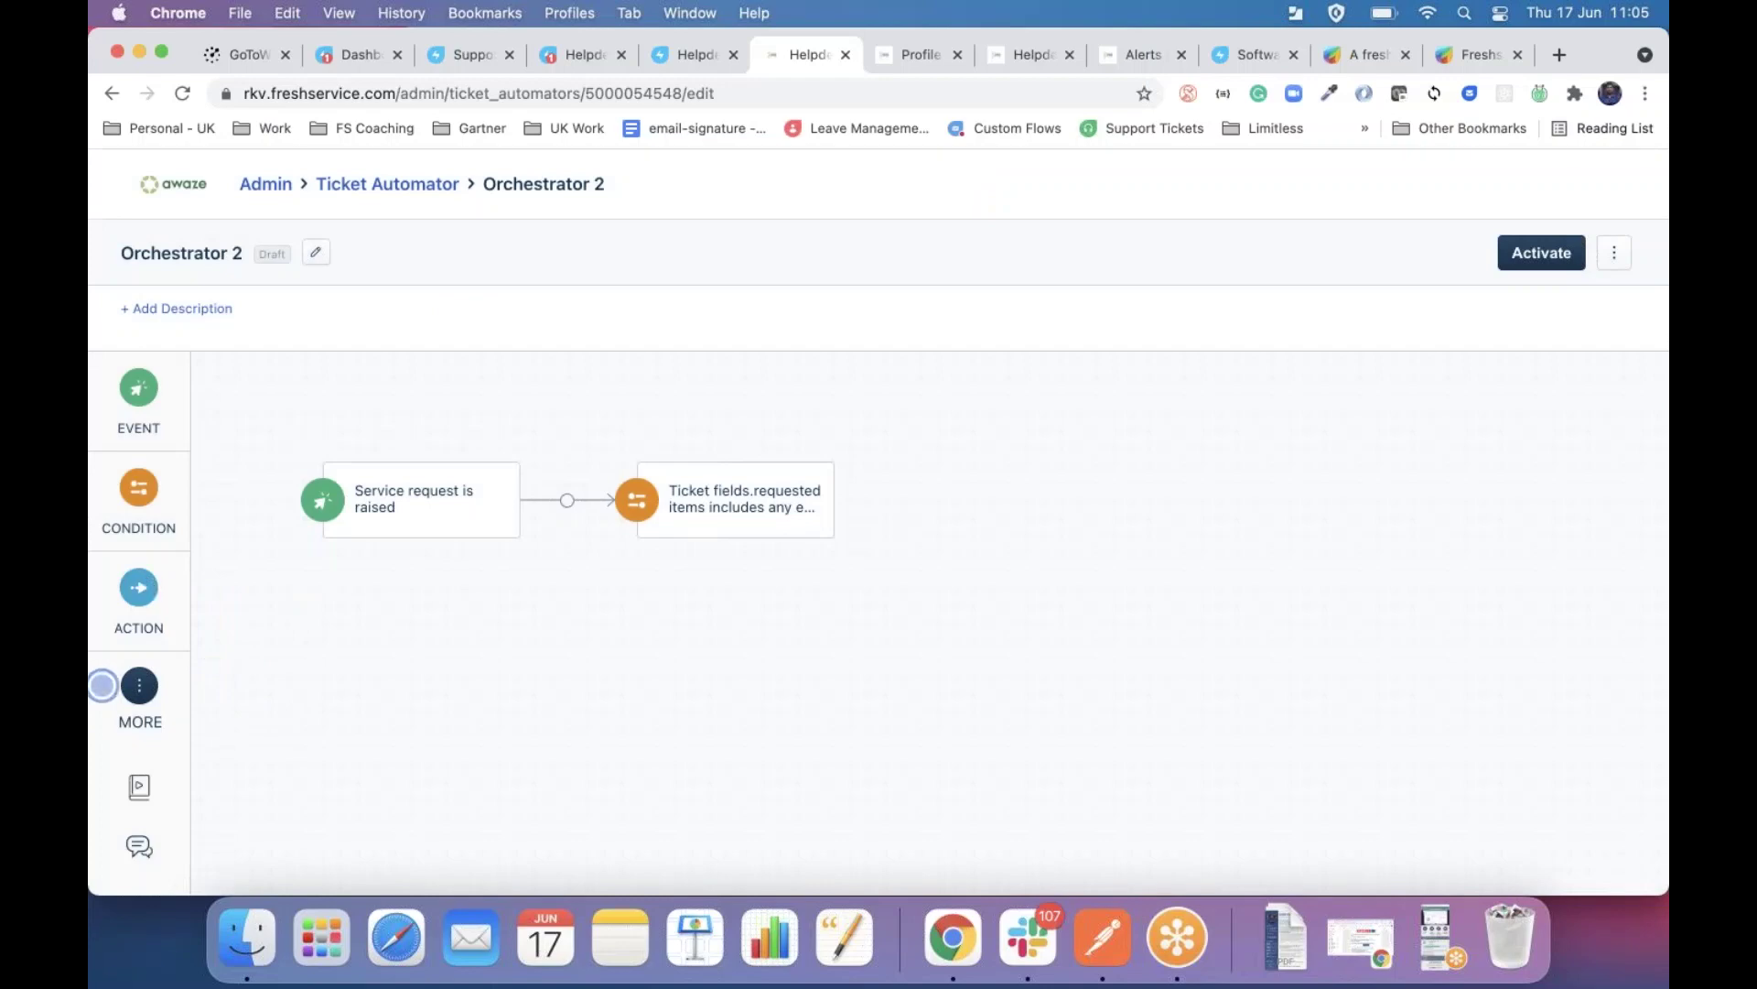
pyautogui.moveTo(147, 583); pyautogui.dragTo(915, 500)
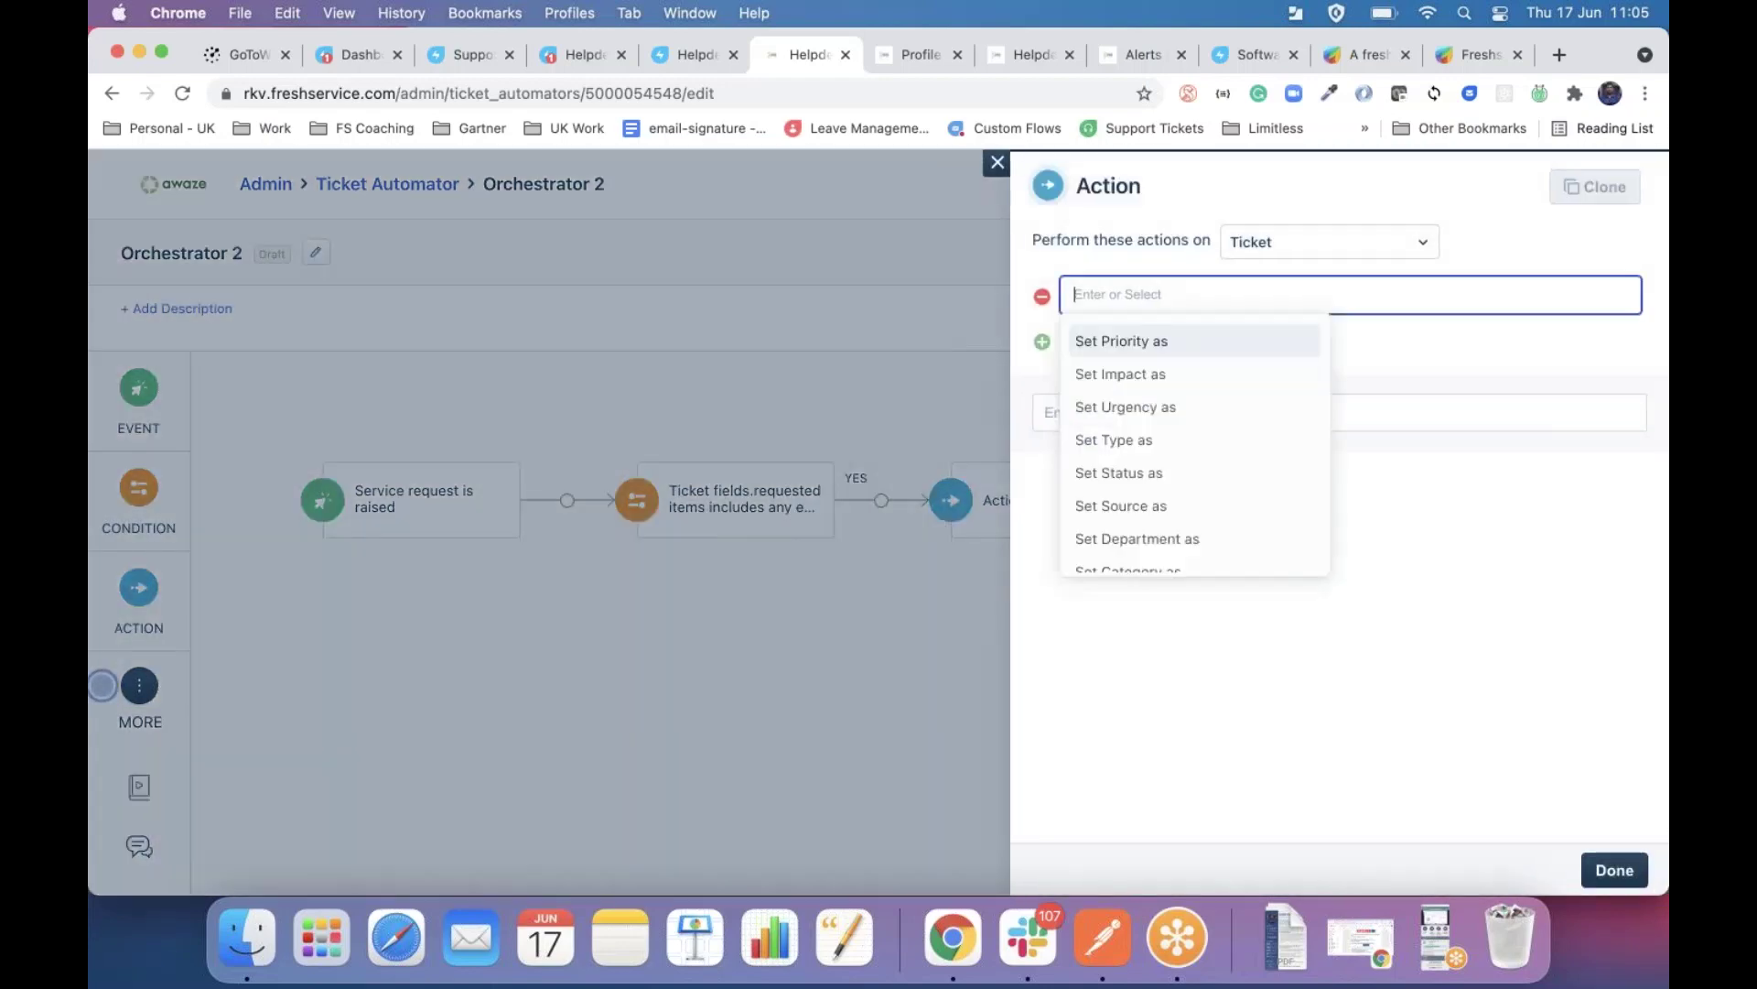
pyautogui.write('ass')
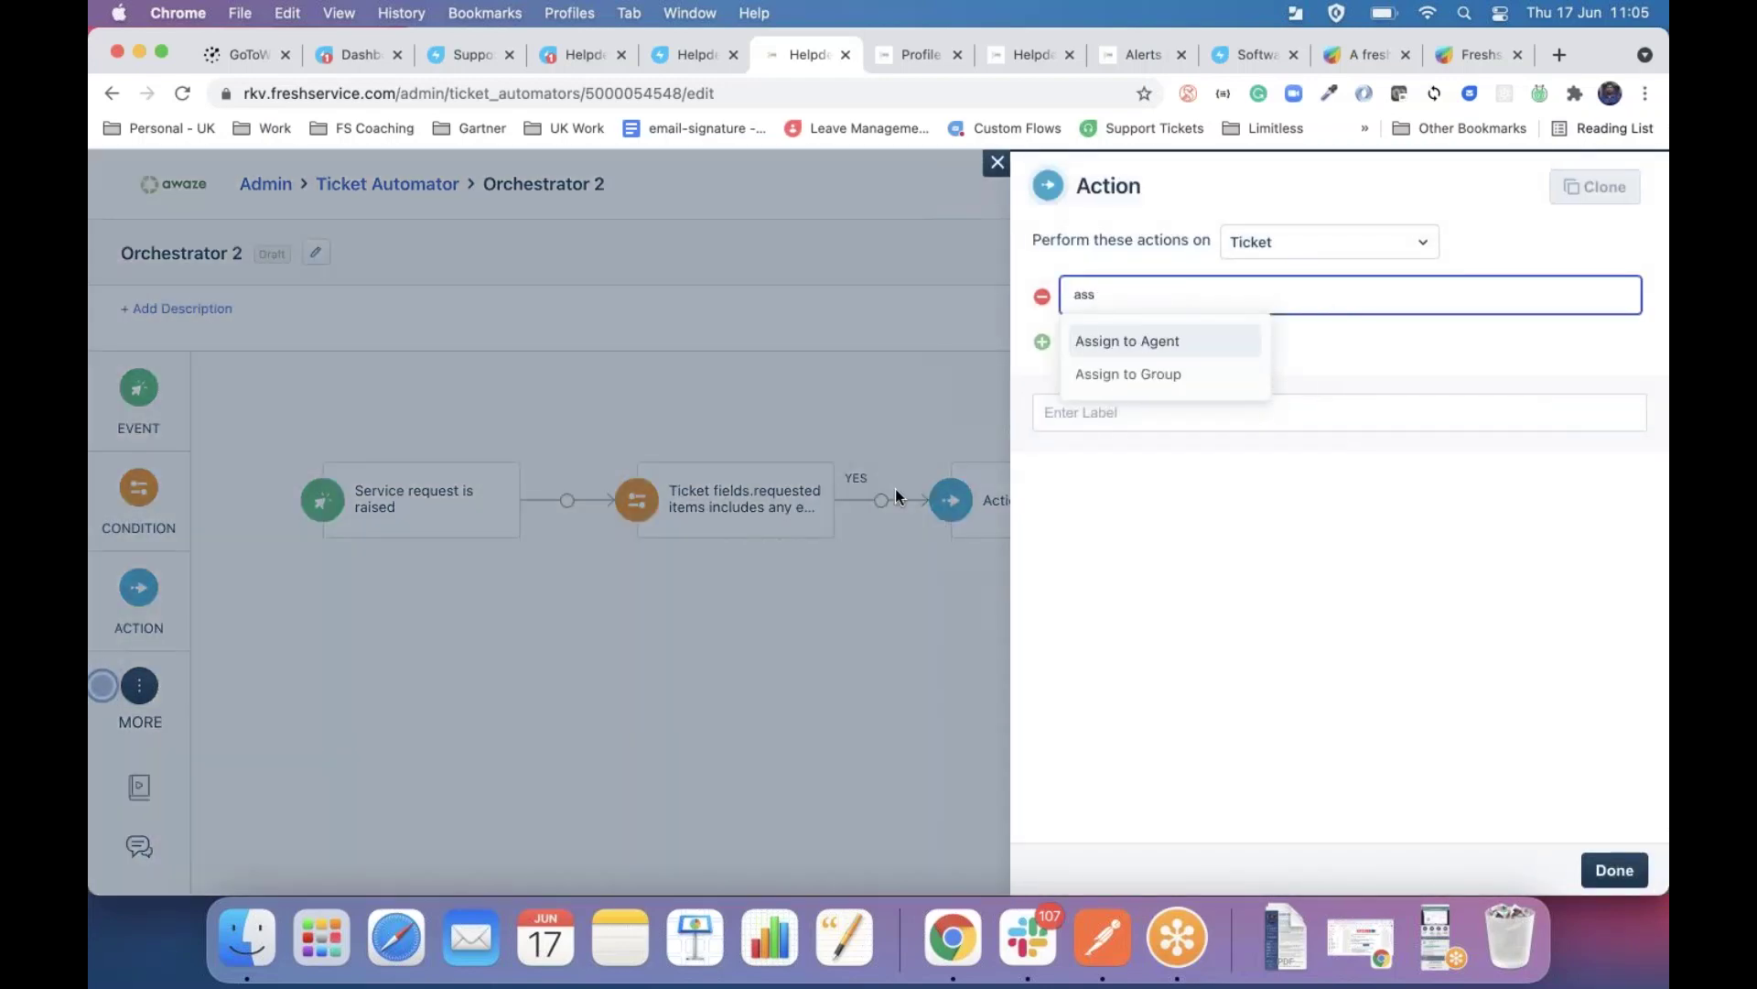
pyautogui.press('Down')
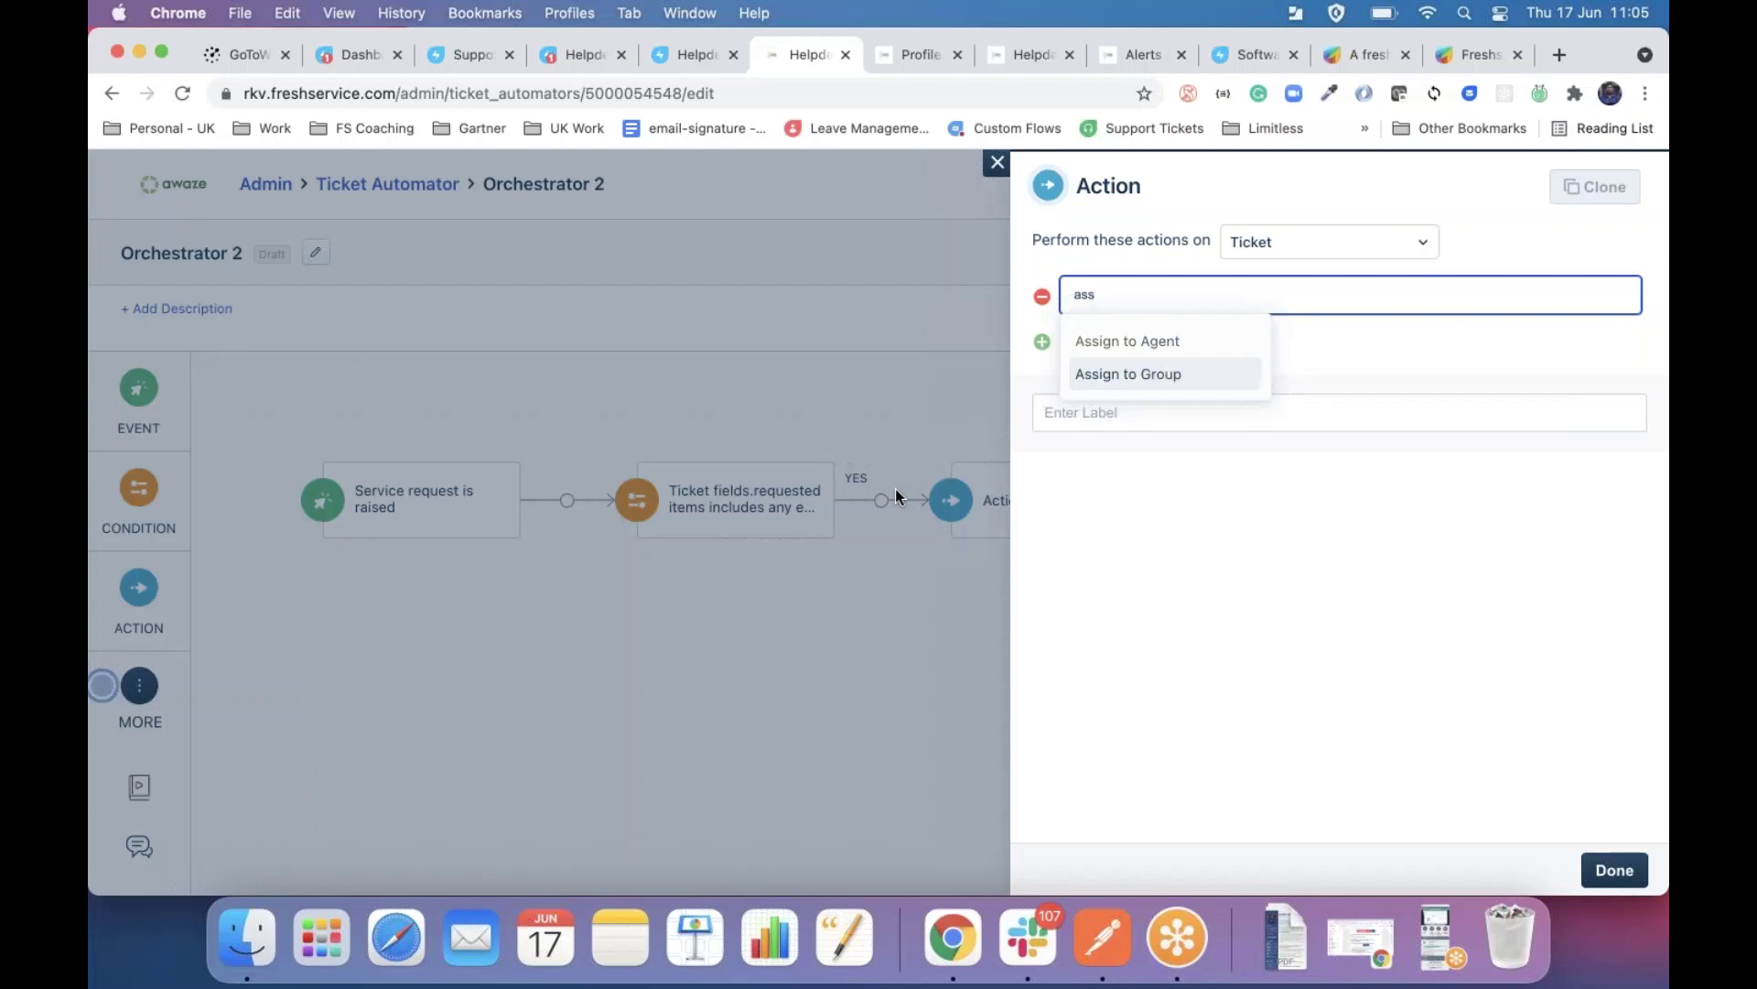
pyautogui.press('BackSpace')
pyautogui.press('BackSpace')
pyautogui.press('BackSpace')
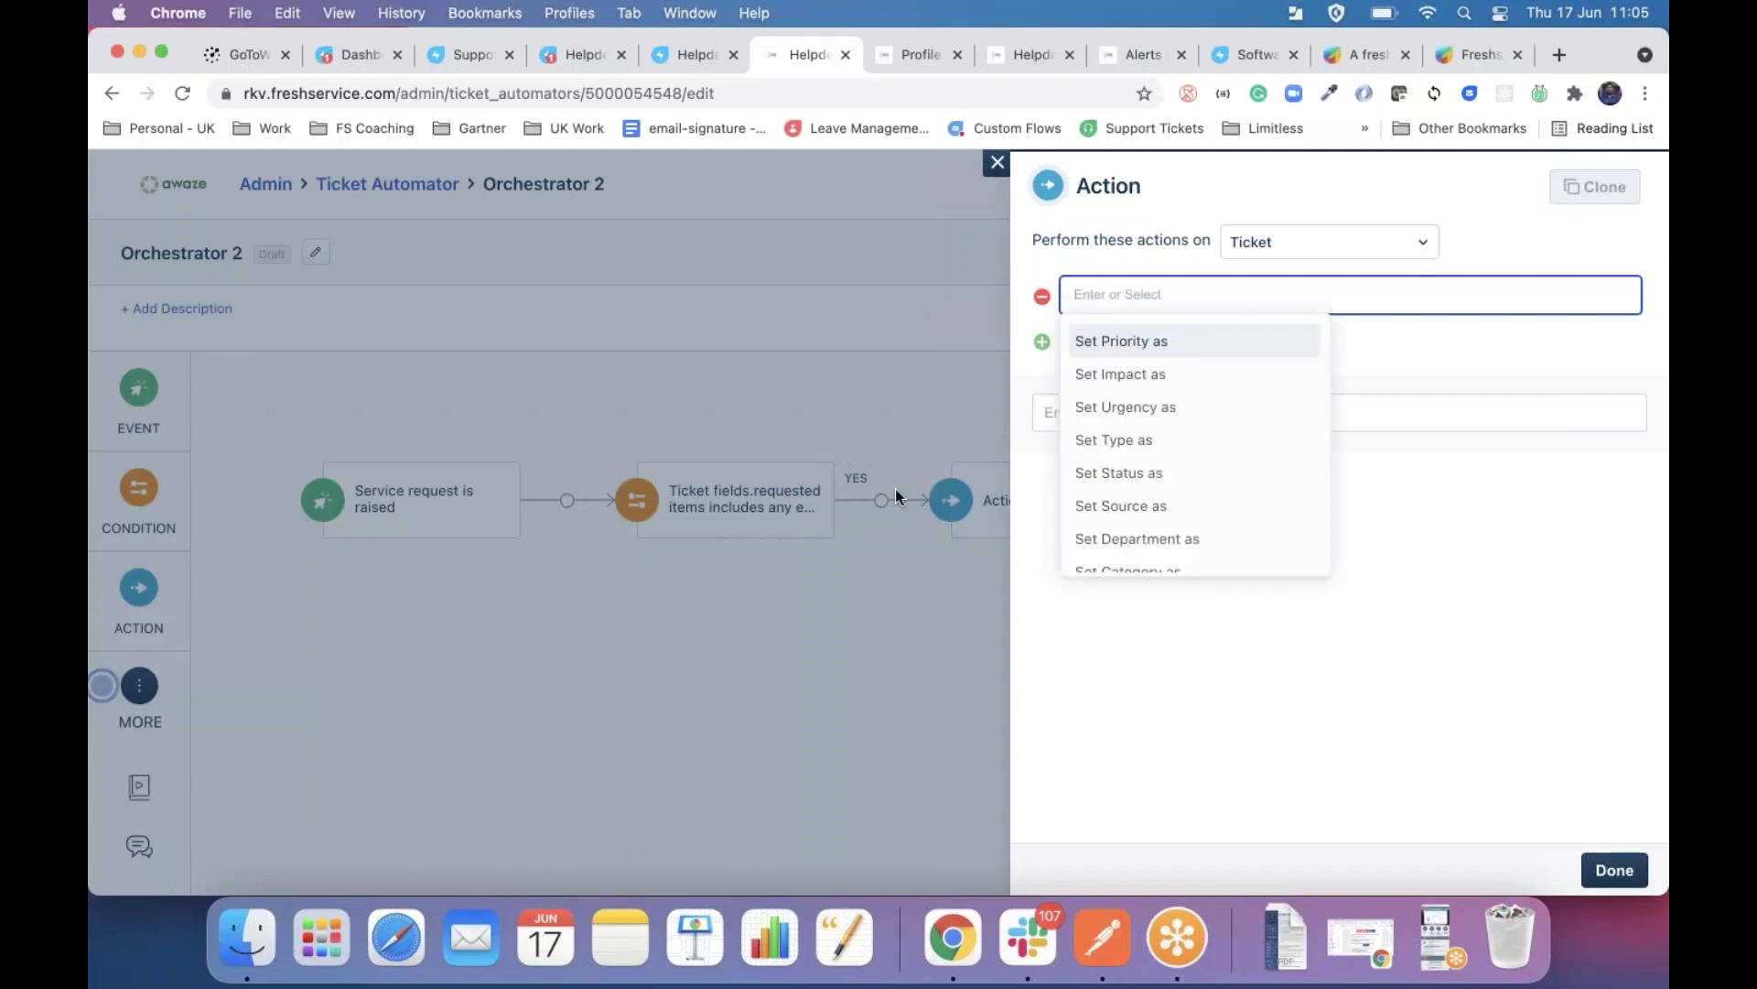
pyautogui.press('Escape')
pyautogui.click(102, 685)
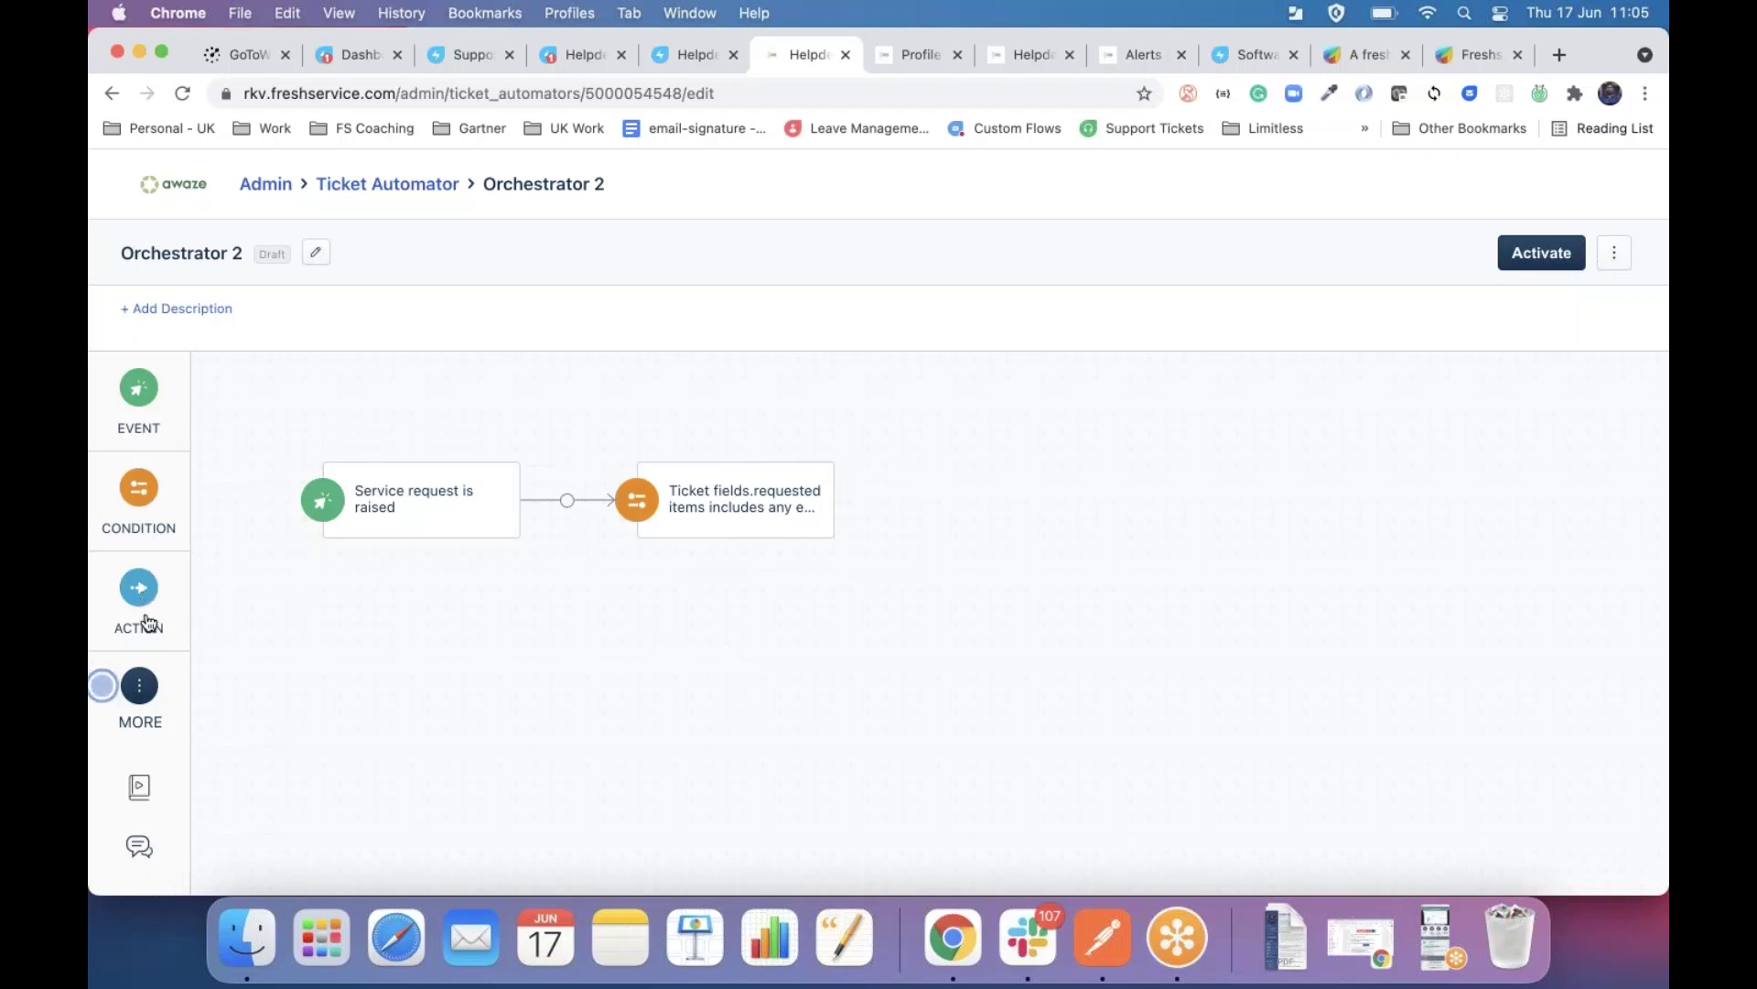
# Add an App node on the YES branch running Azure AD - Orch Create User, and show the display_name placeholders.
pyautogui.moveTo(140, 685)
pyautogui.moveTo(218, 673); pyautogui.dragTo(902, 500)
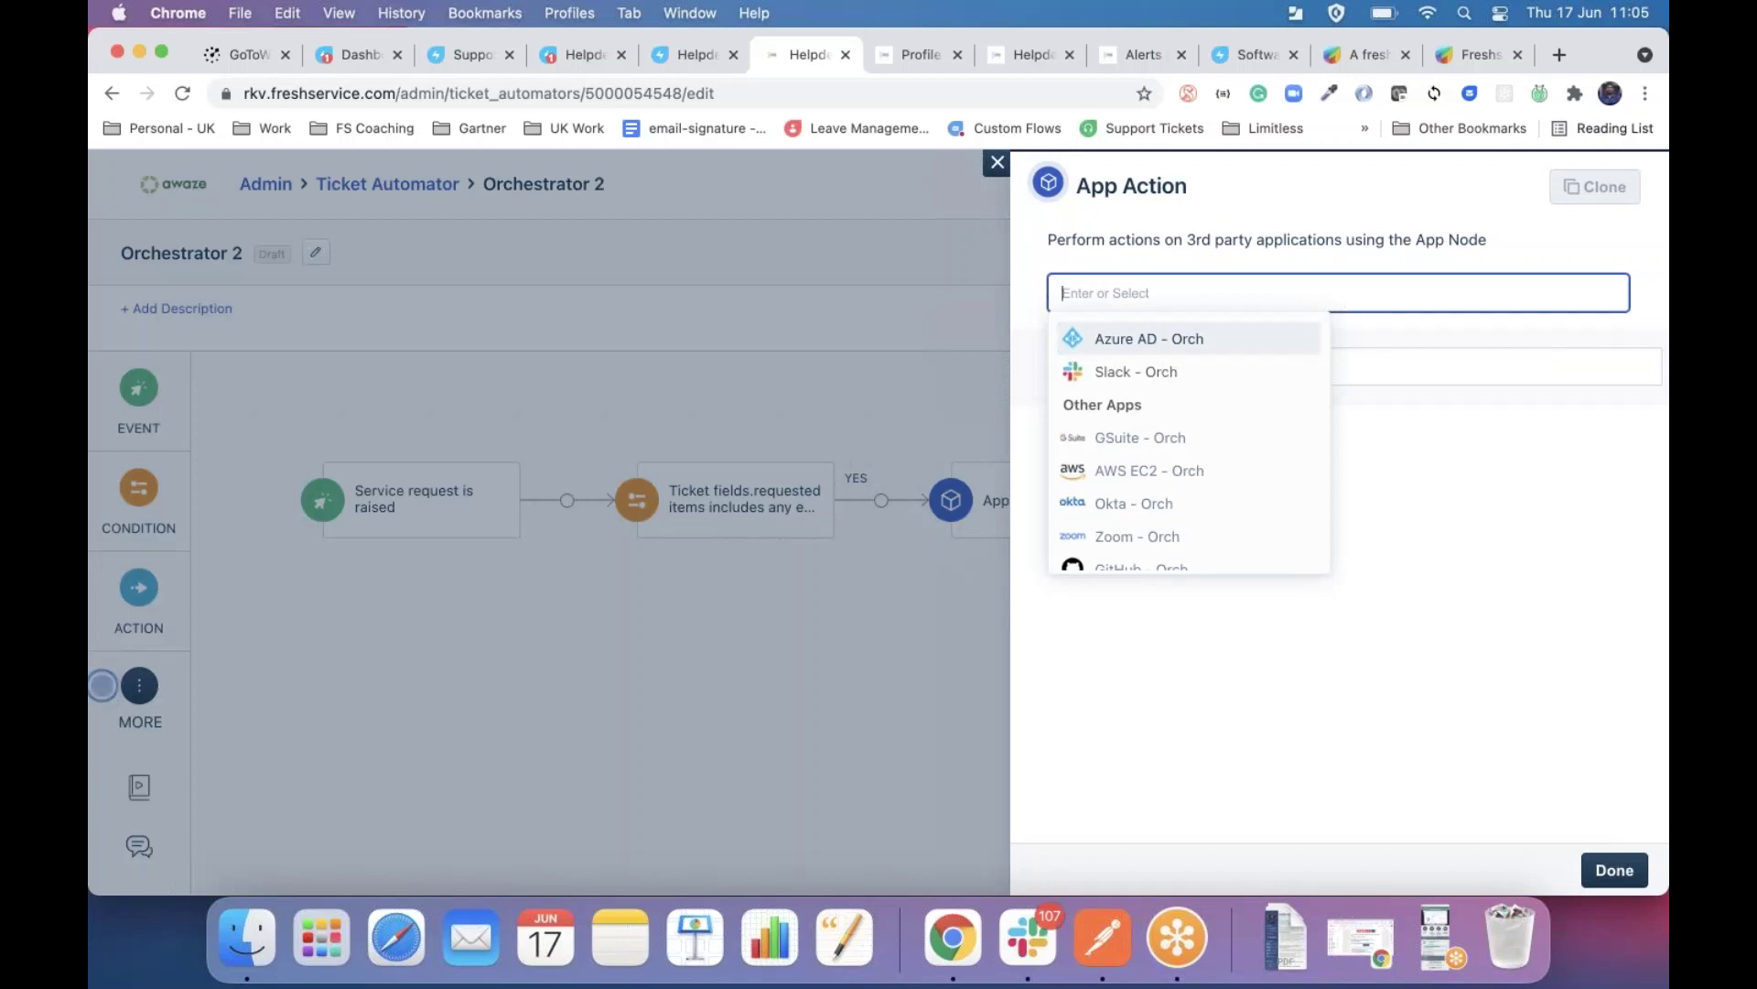
pyautogui.click(1159, 348)
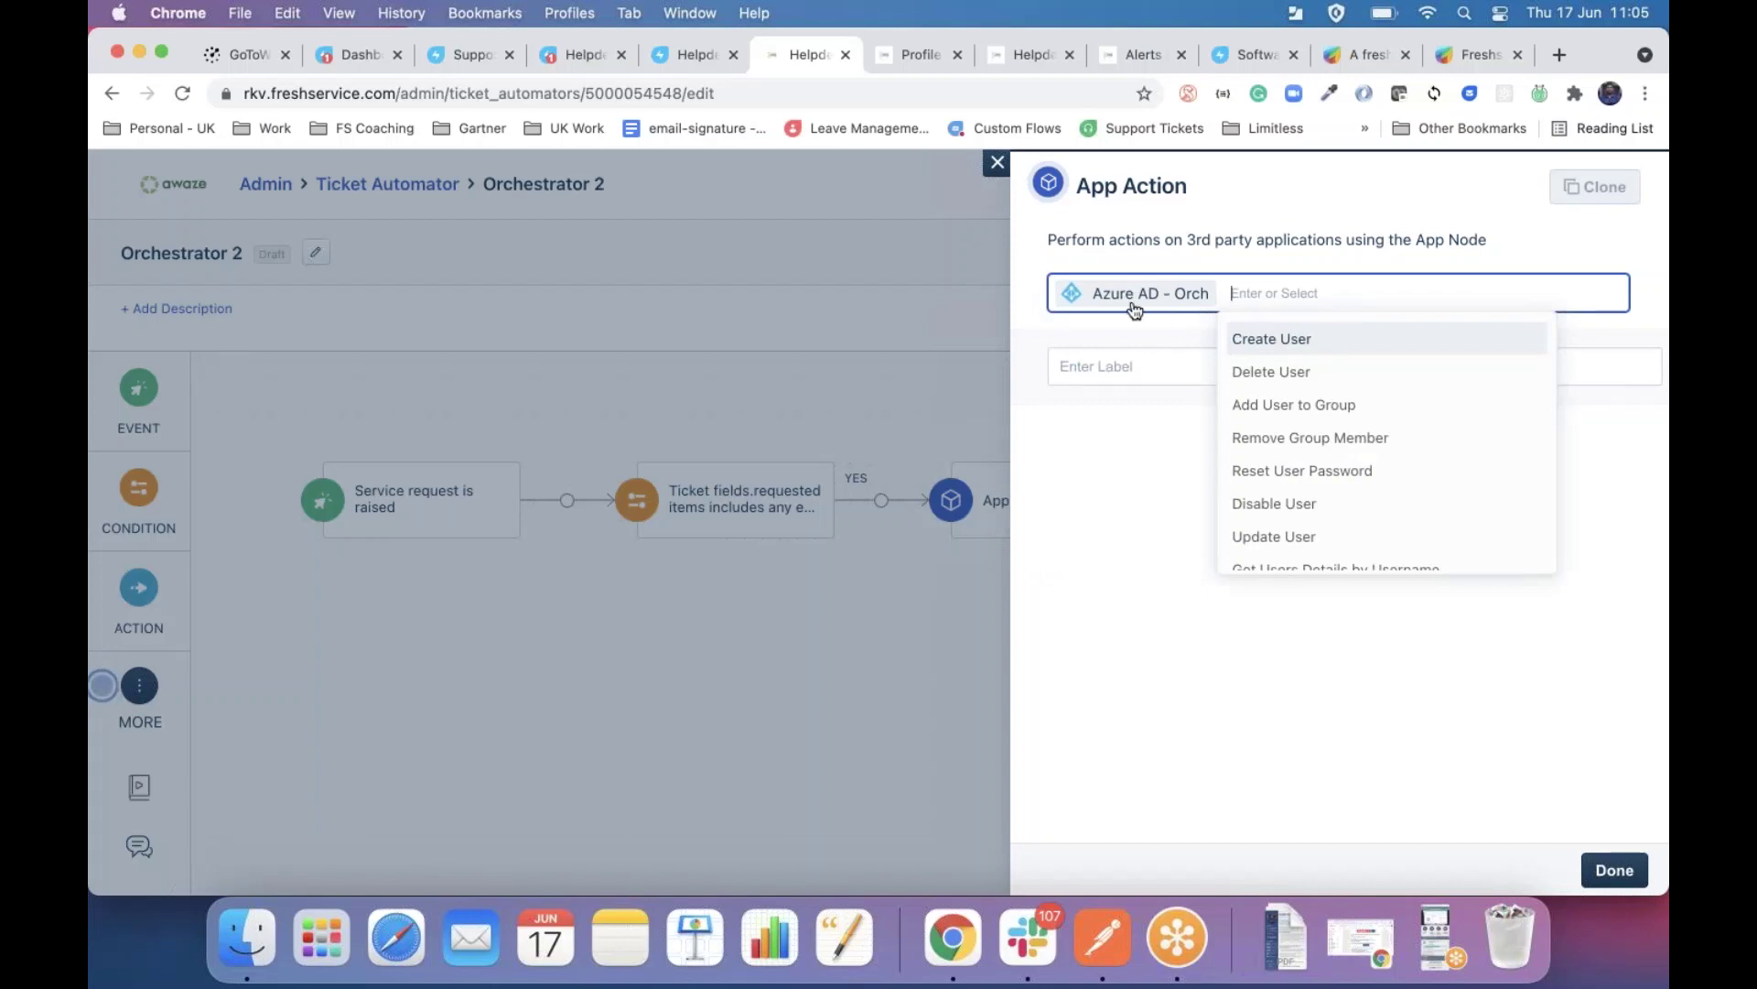
pyautogui.click(1272, 340)
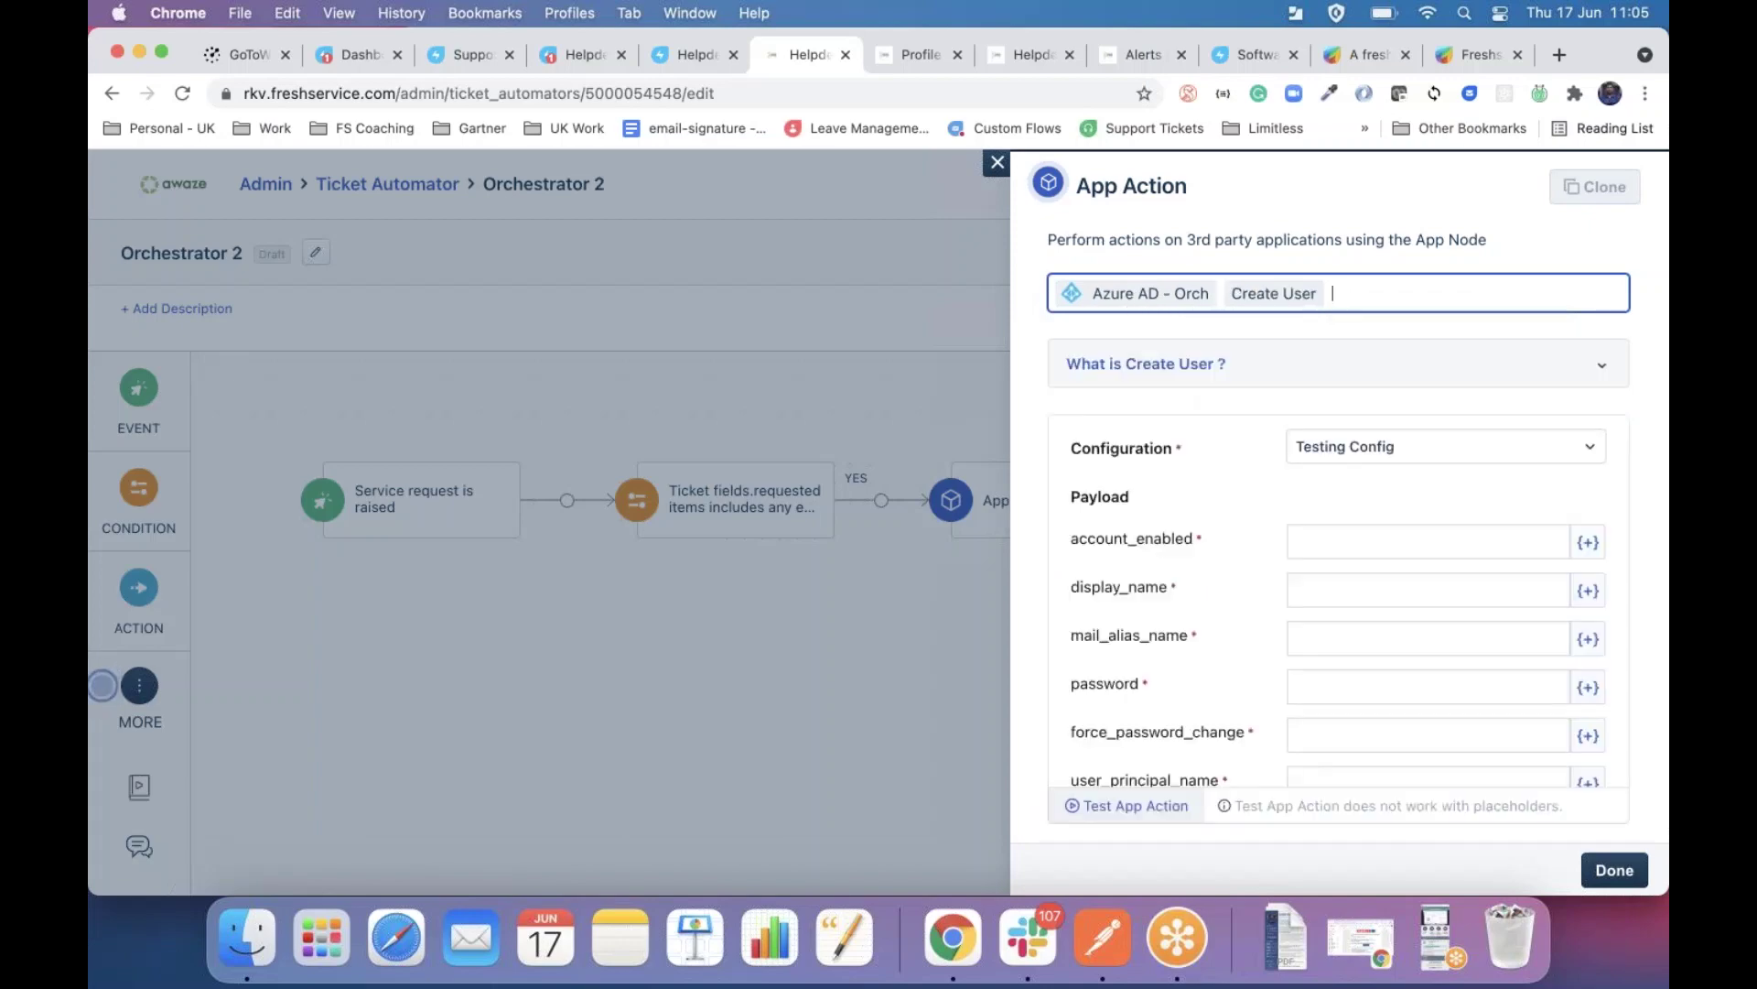
pyautogui.scroll(-5, 1240, 612)
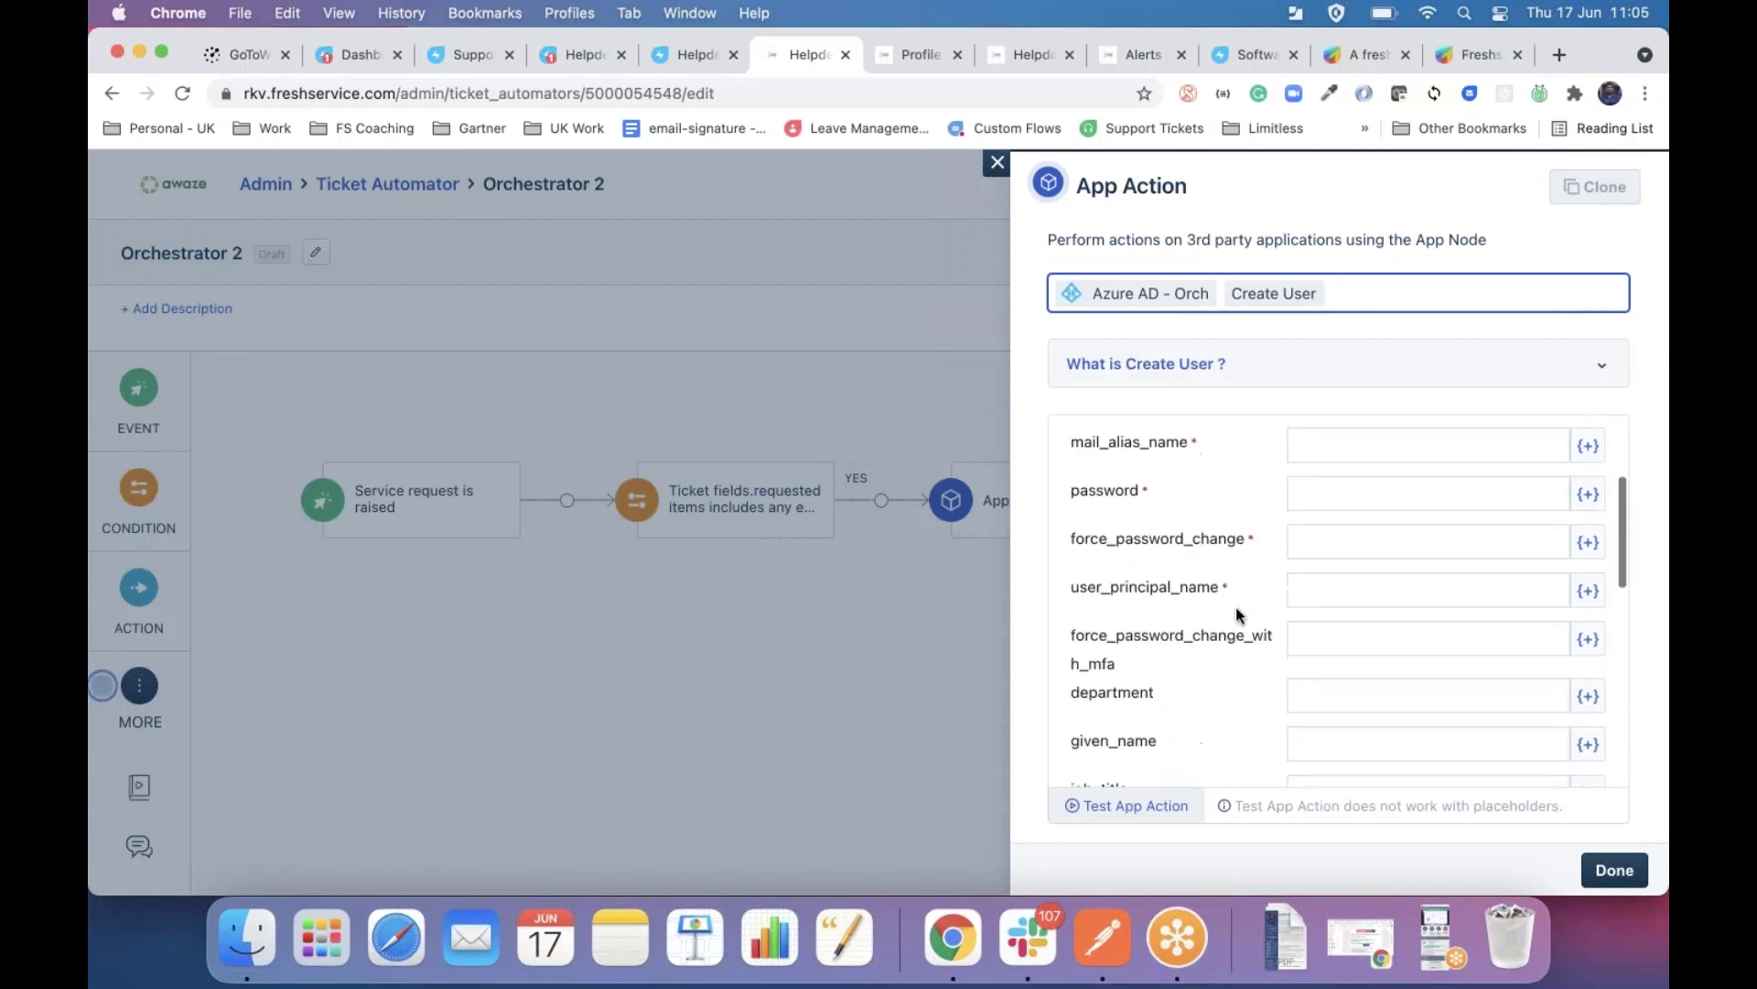
pyautogui.scroll(-3, 1239, 612)
pyautogui.scroll(8, 1240, 612)
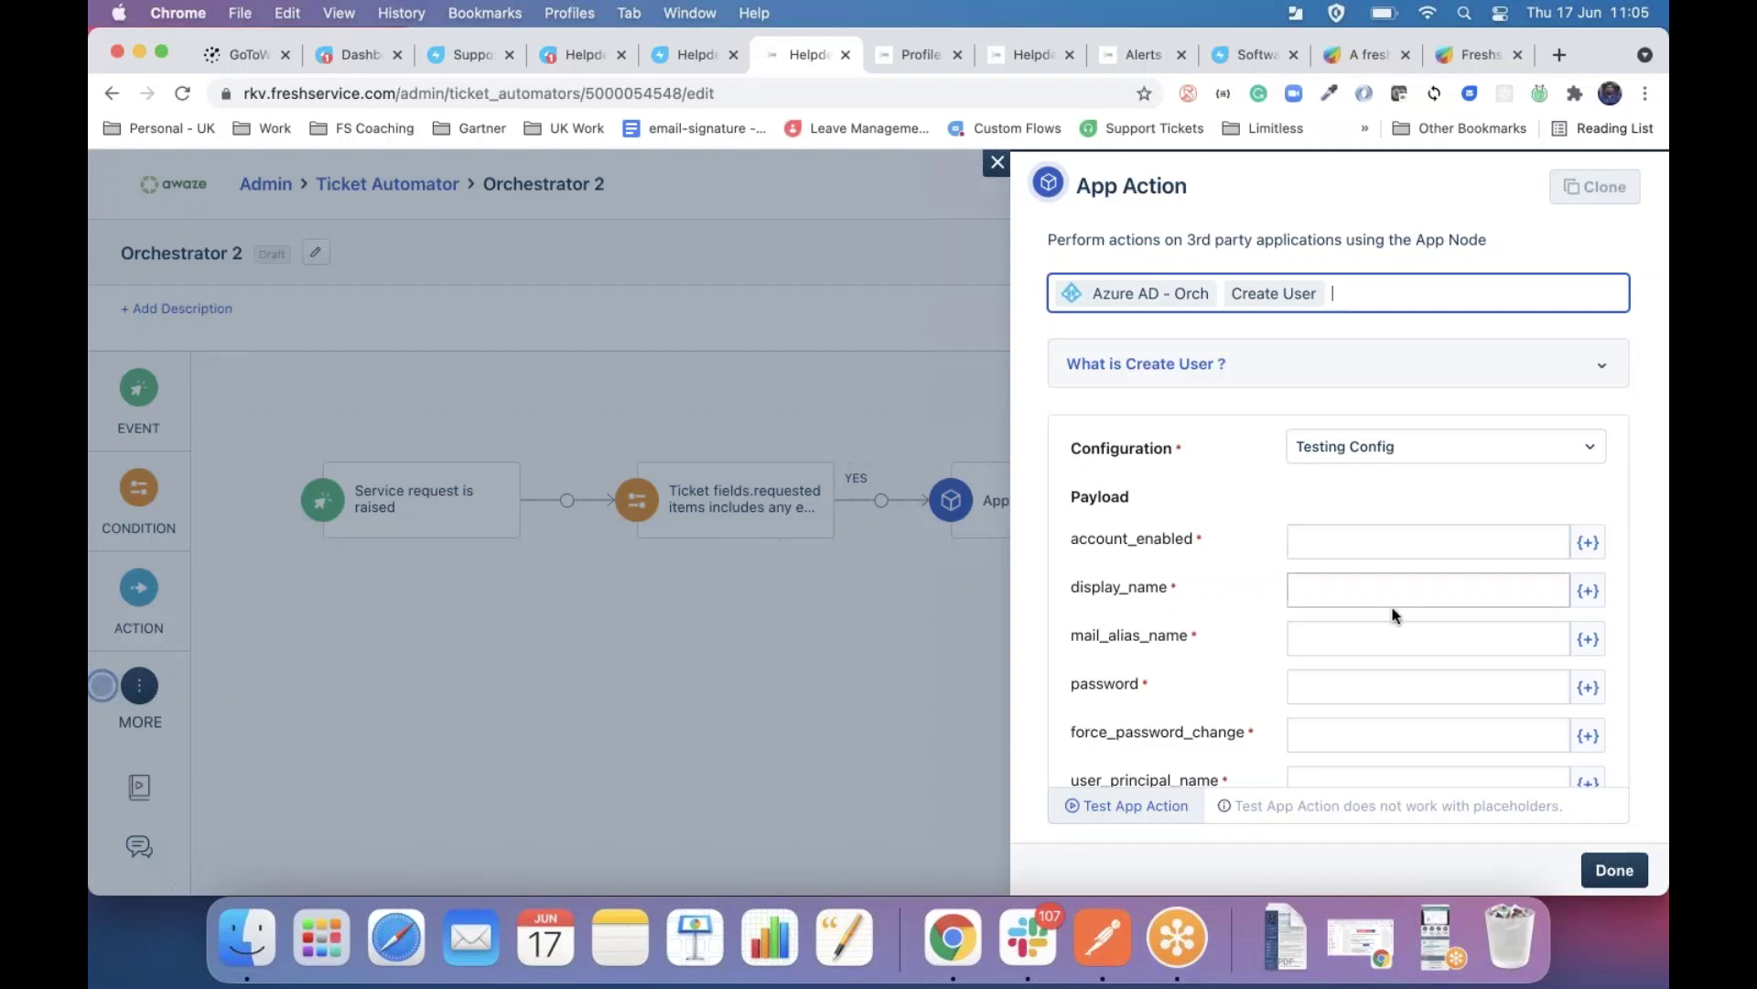
pyautogui.click(1368, 593)
pyautogui.click(1579, 590)
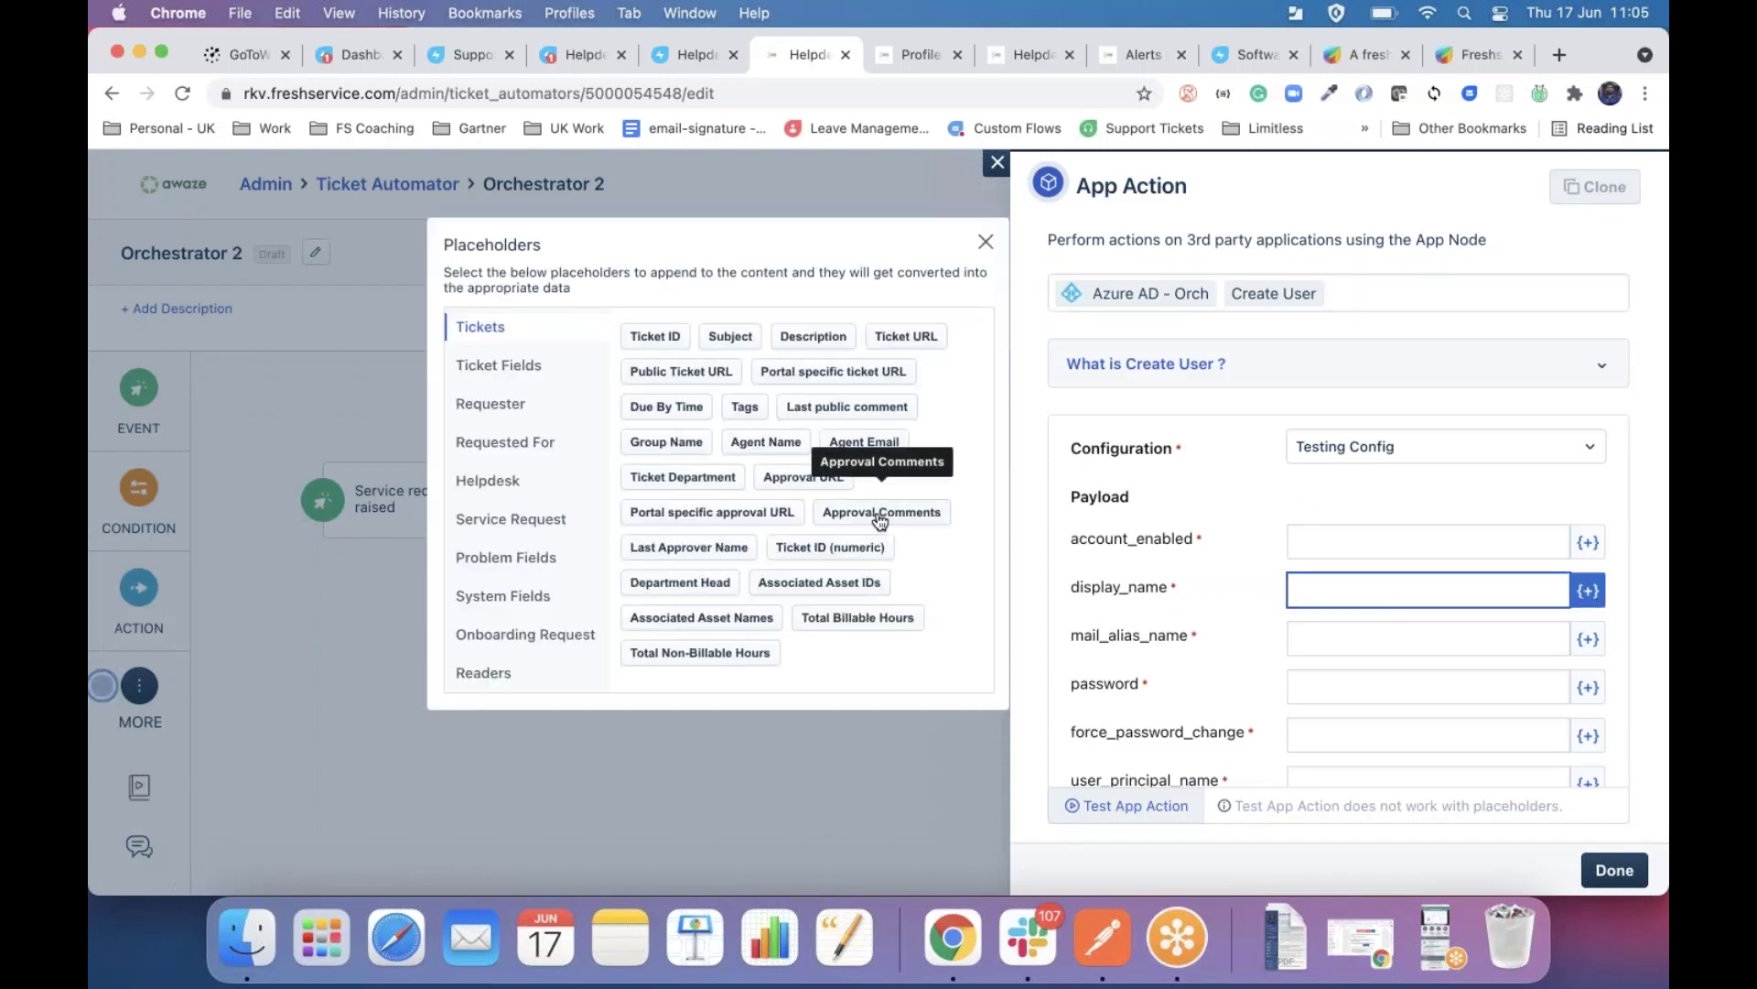
# Build display_name from employee first and last name, and user_principal_name as first.last@fres.
pyautogui.click(512, 635)
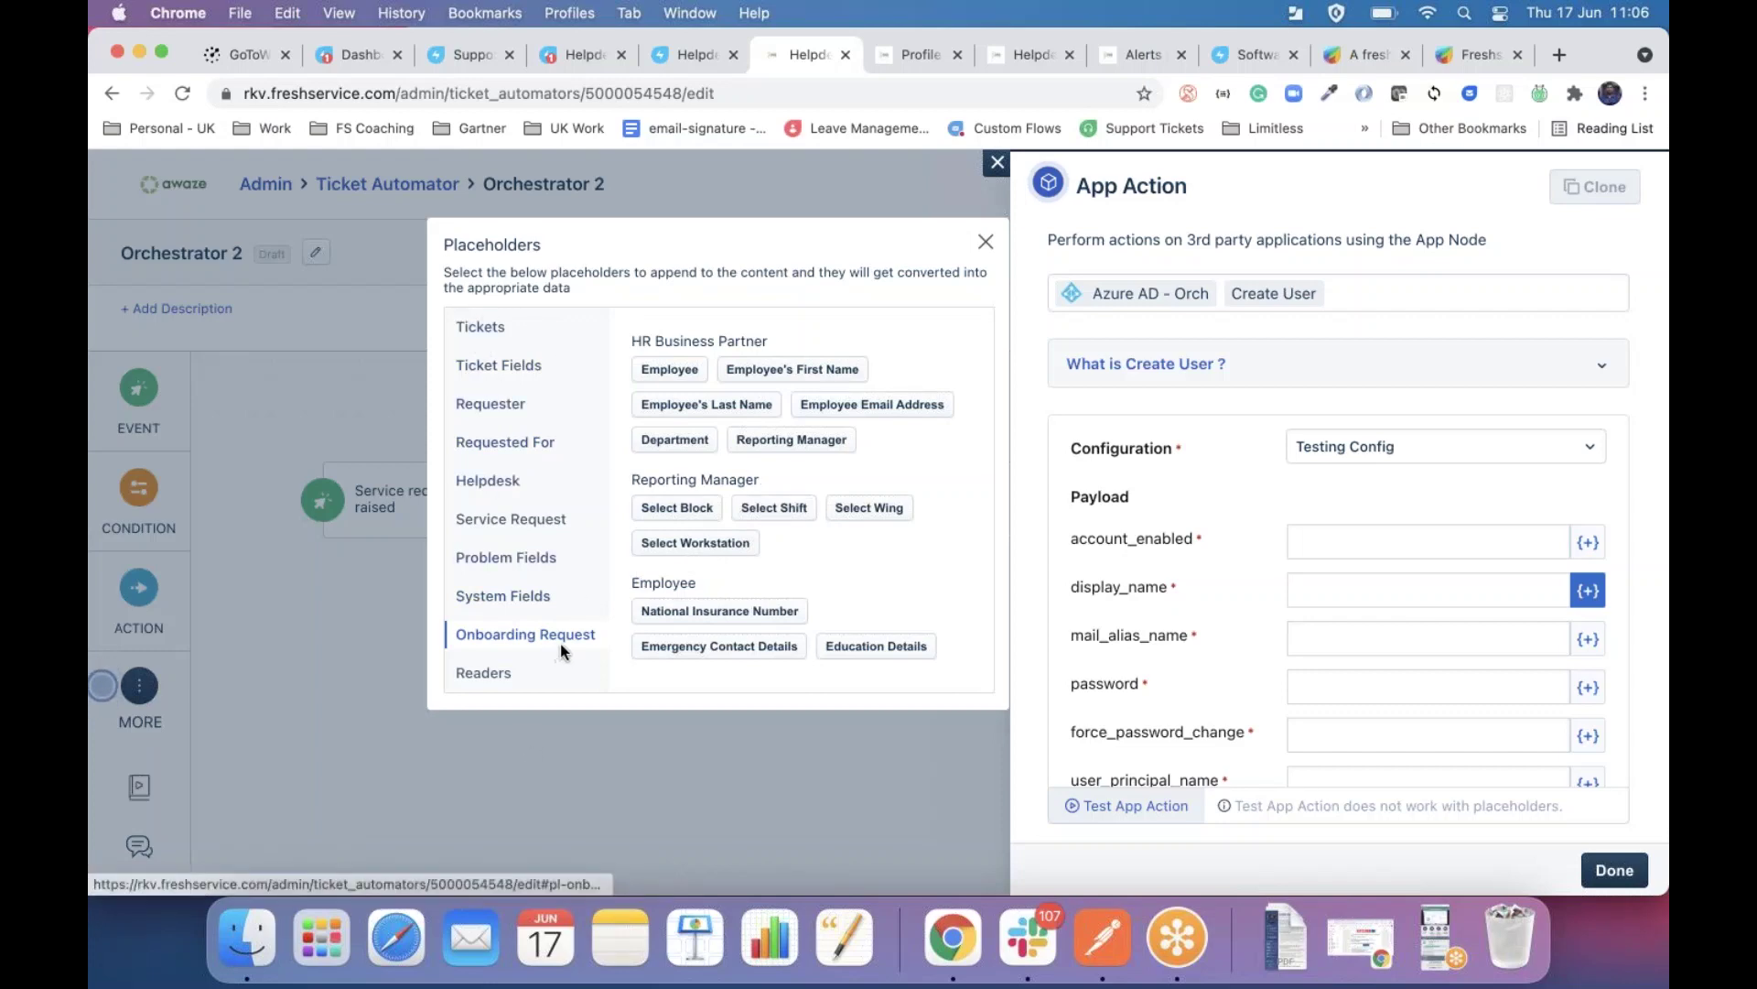
pyautogui.click(806, 371)
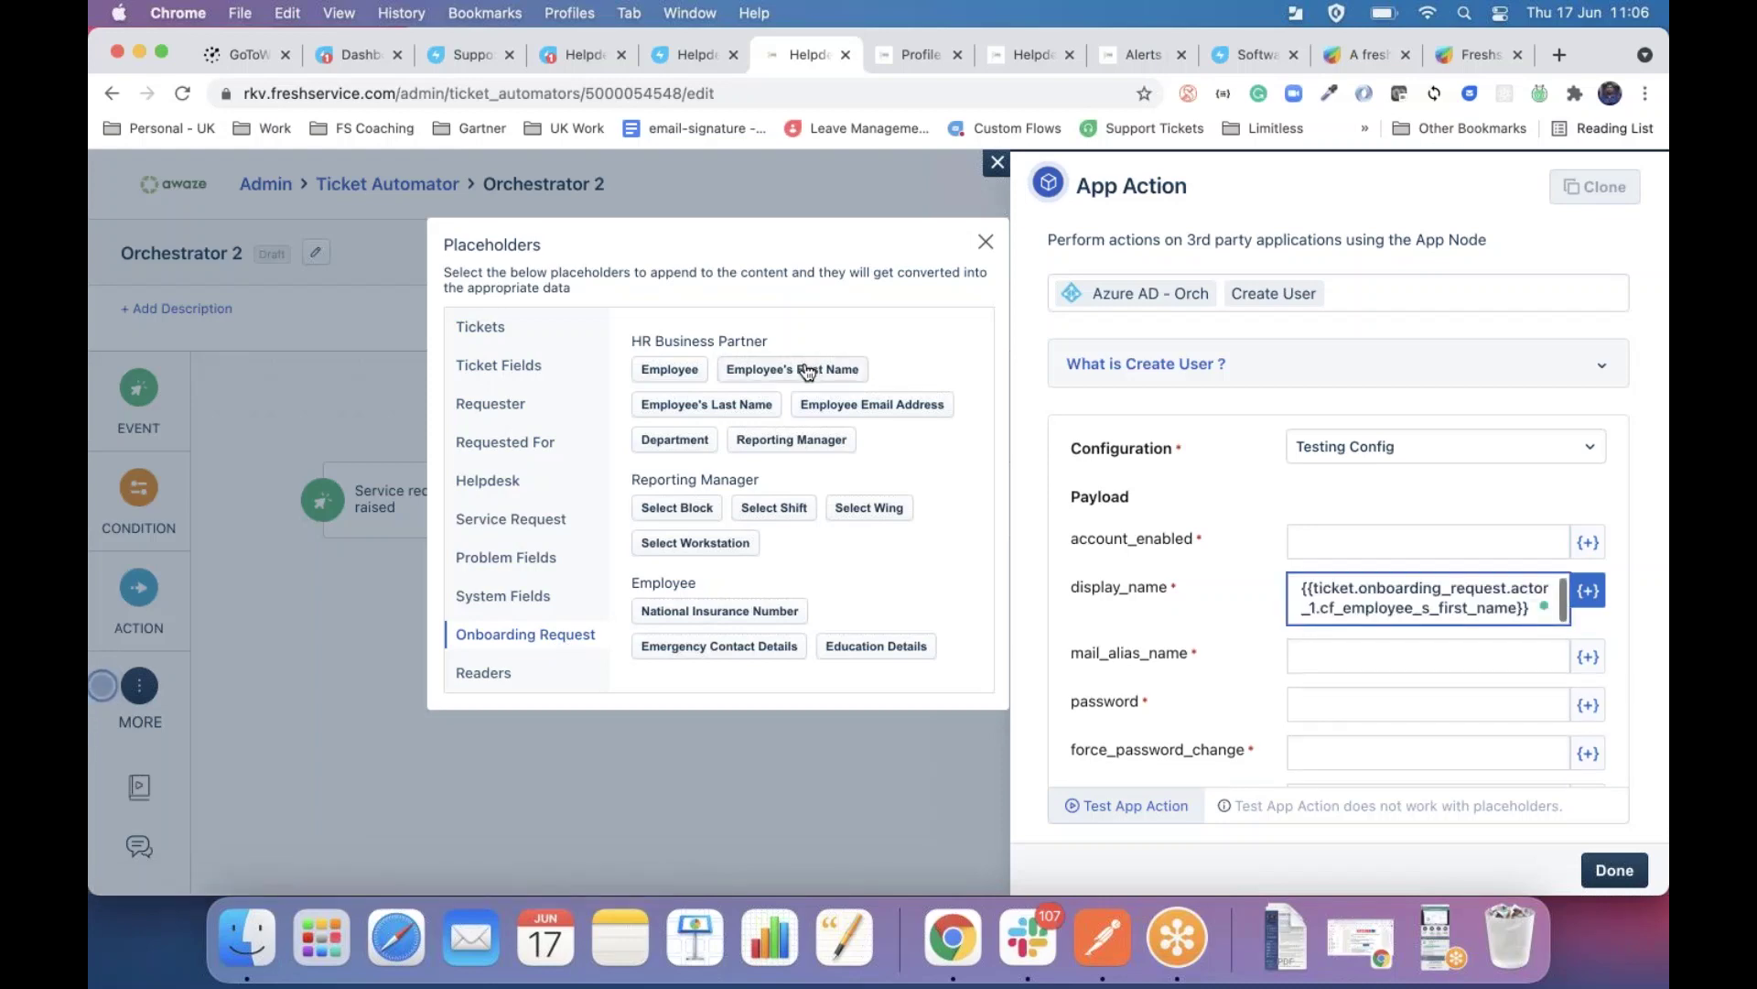
pyautogui.click(718, 405)
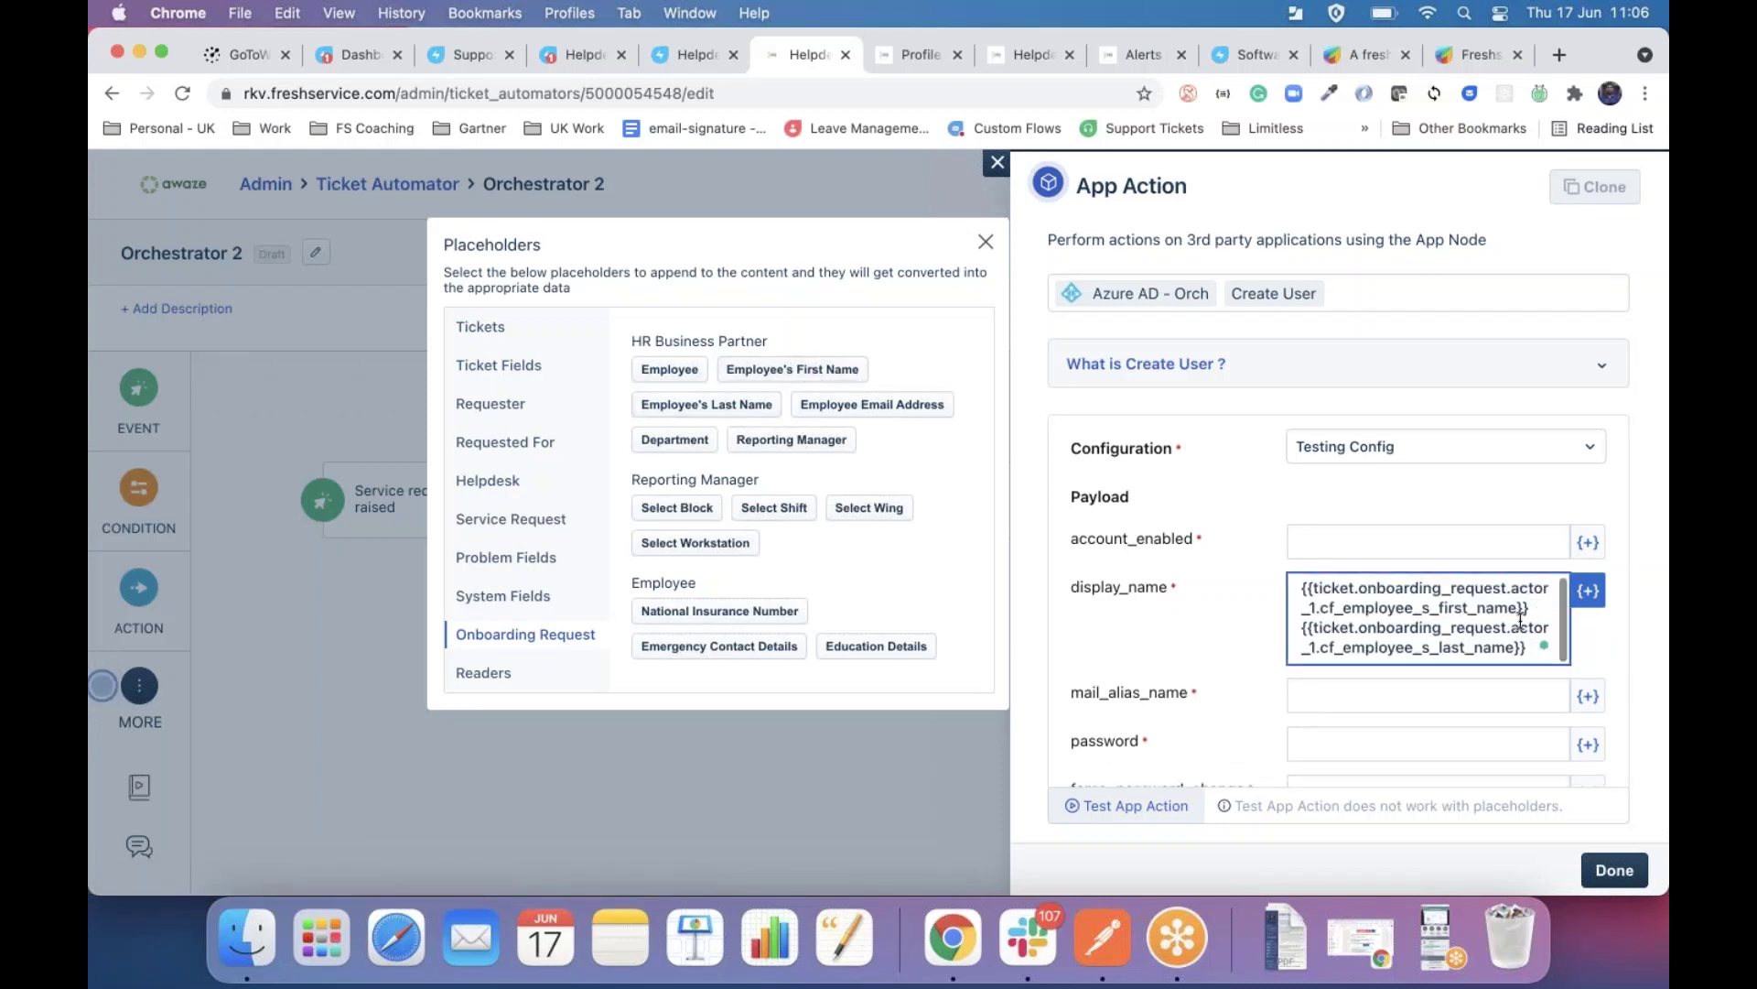
pyautogui.scroll(-5, 1236, 639)
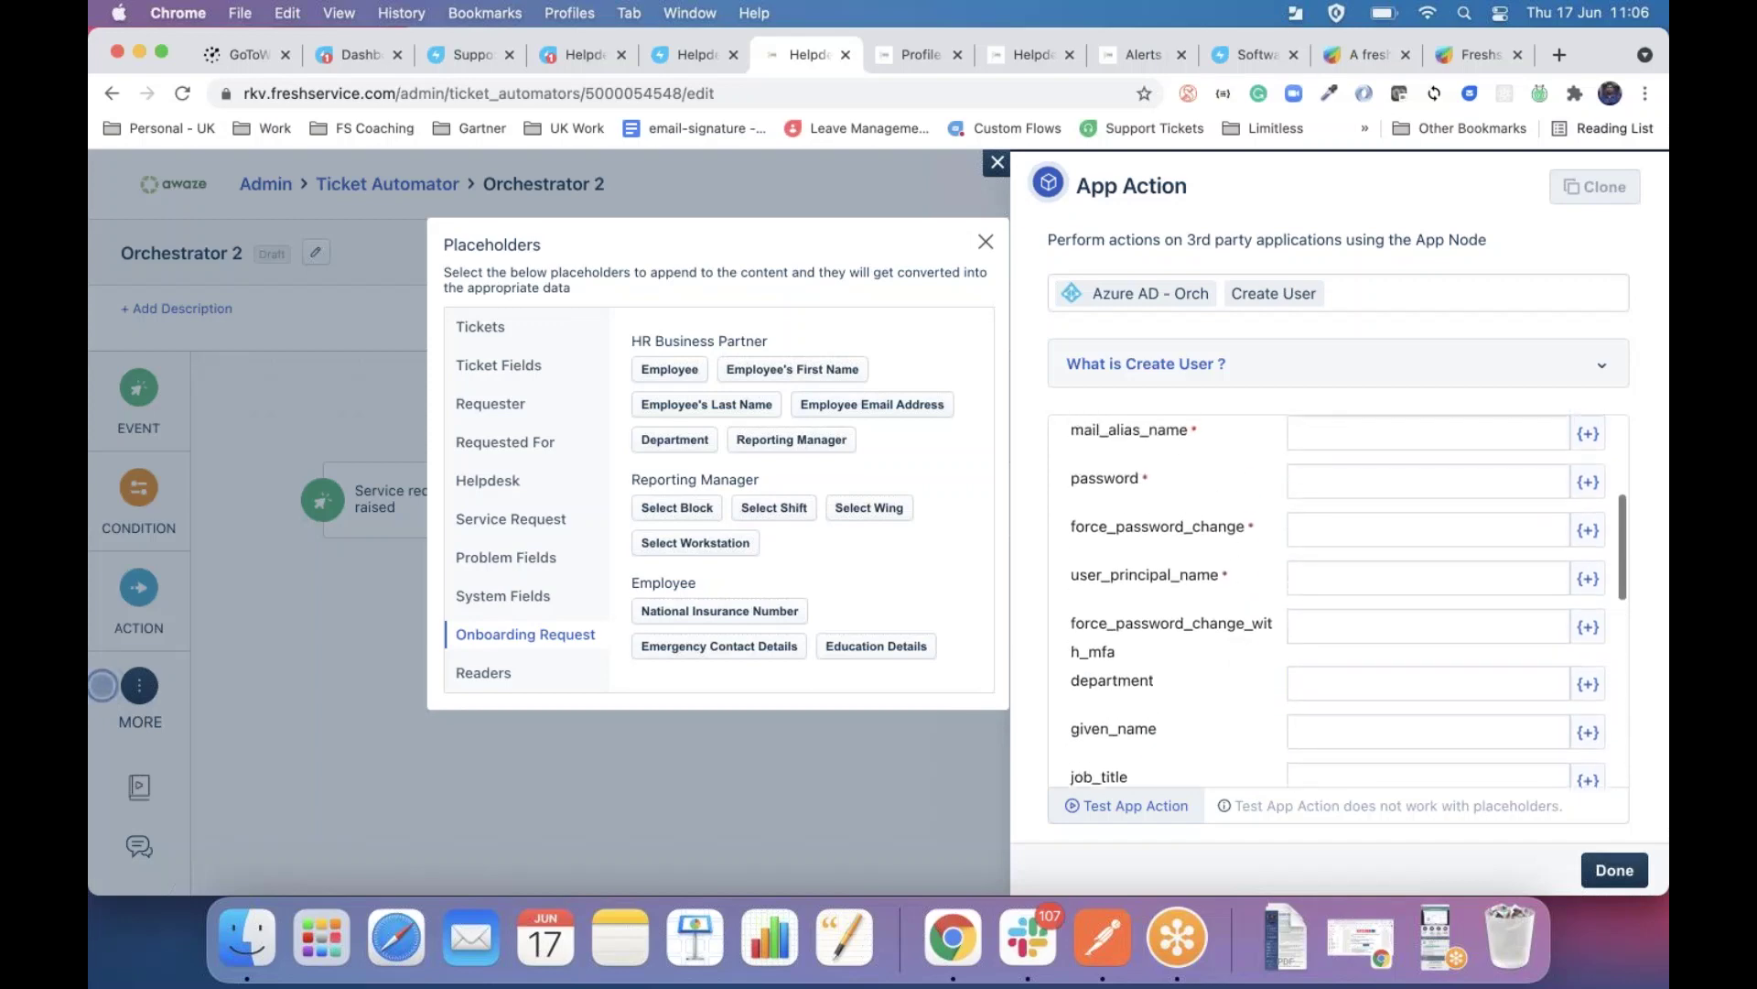
pyautogui.click(1319, 565)
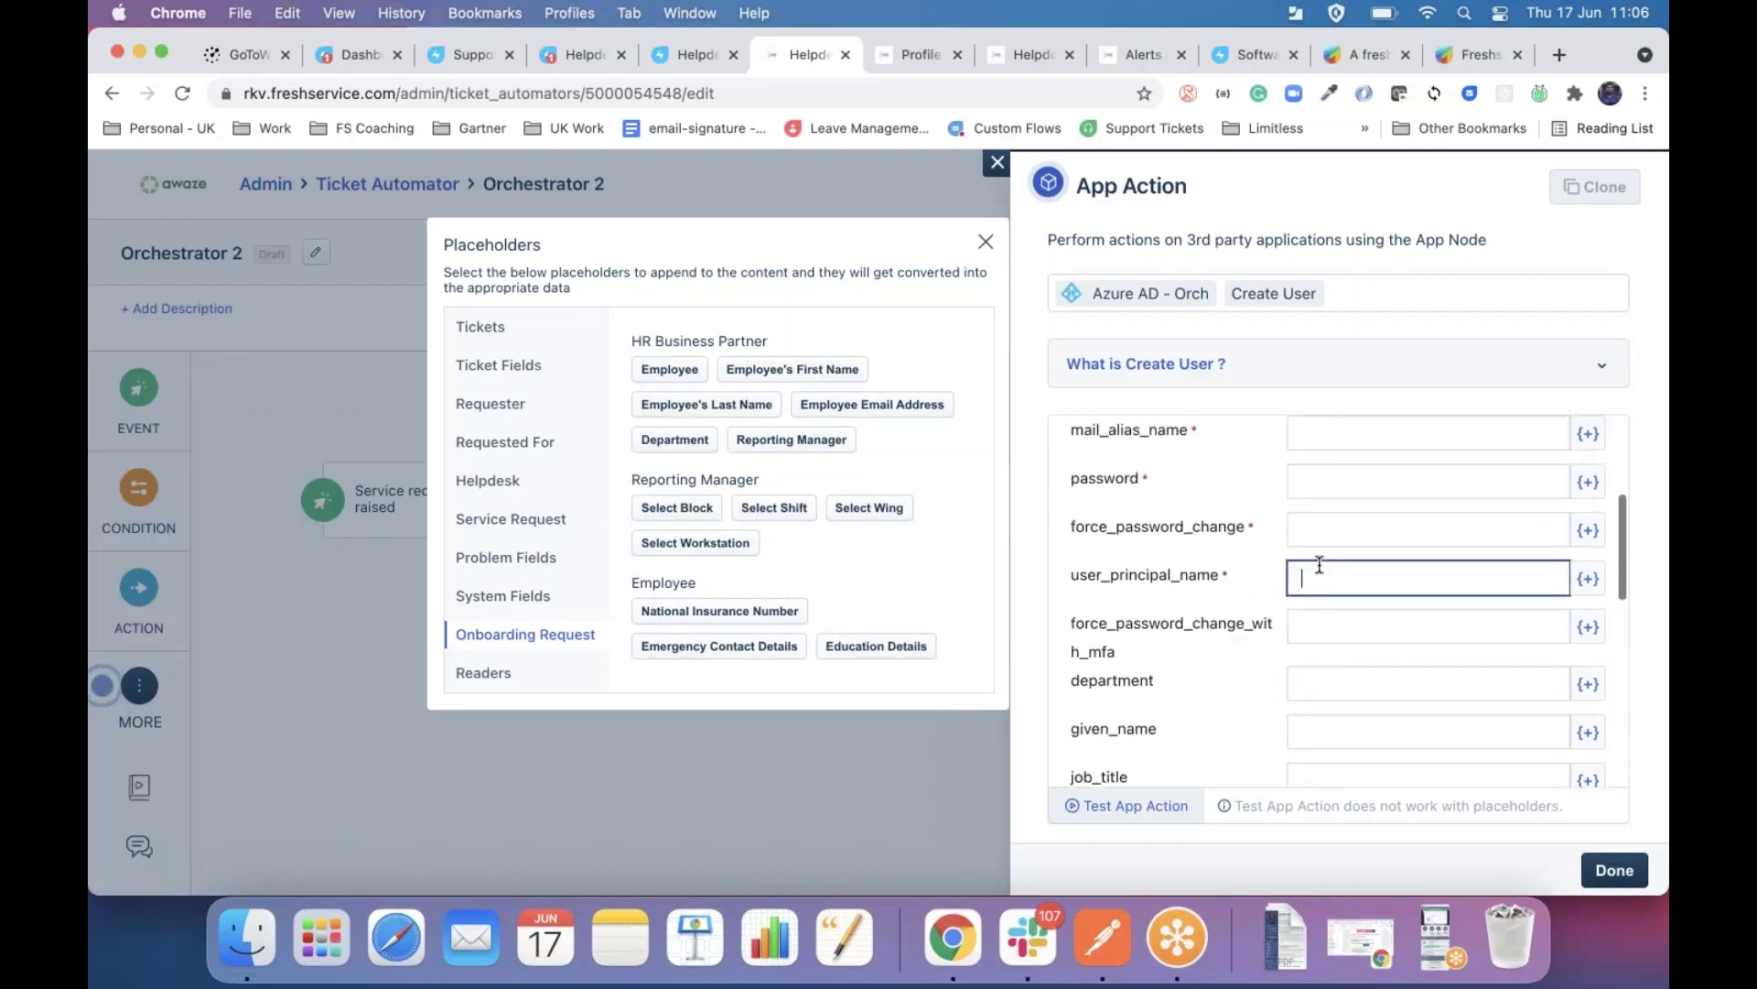
pyautogui.click(789, 370)
pyautogui.write('.')
pyautogui.click(730, 405)
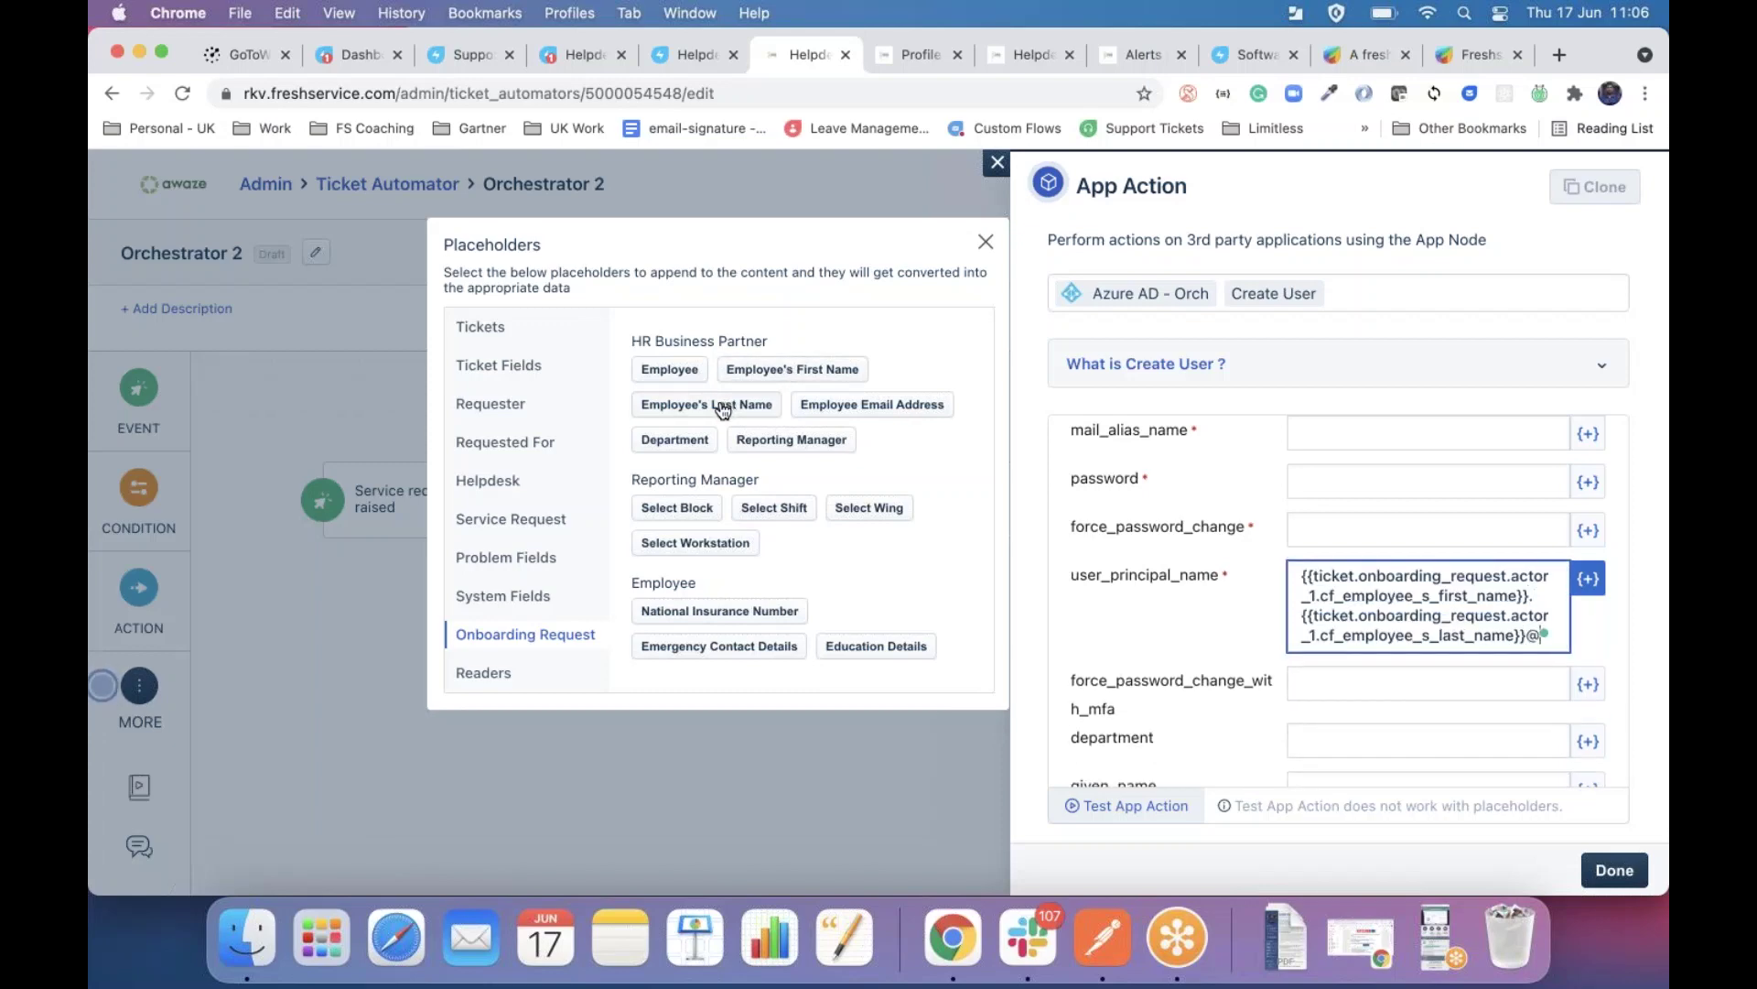
pyautogui.write('@freshworks.com')
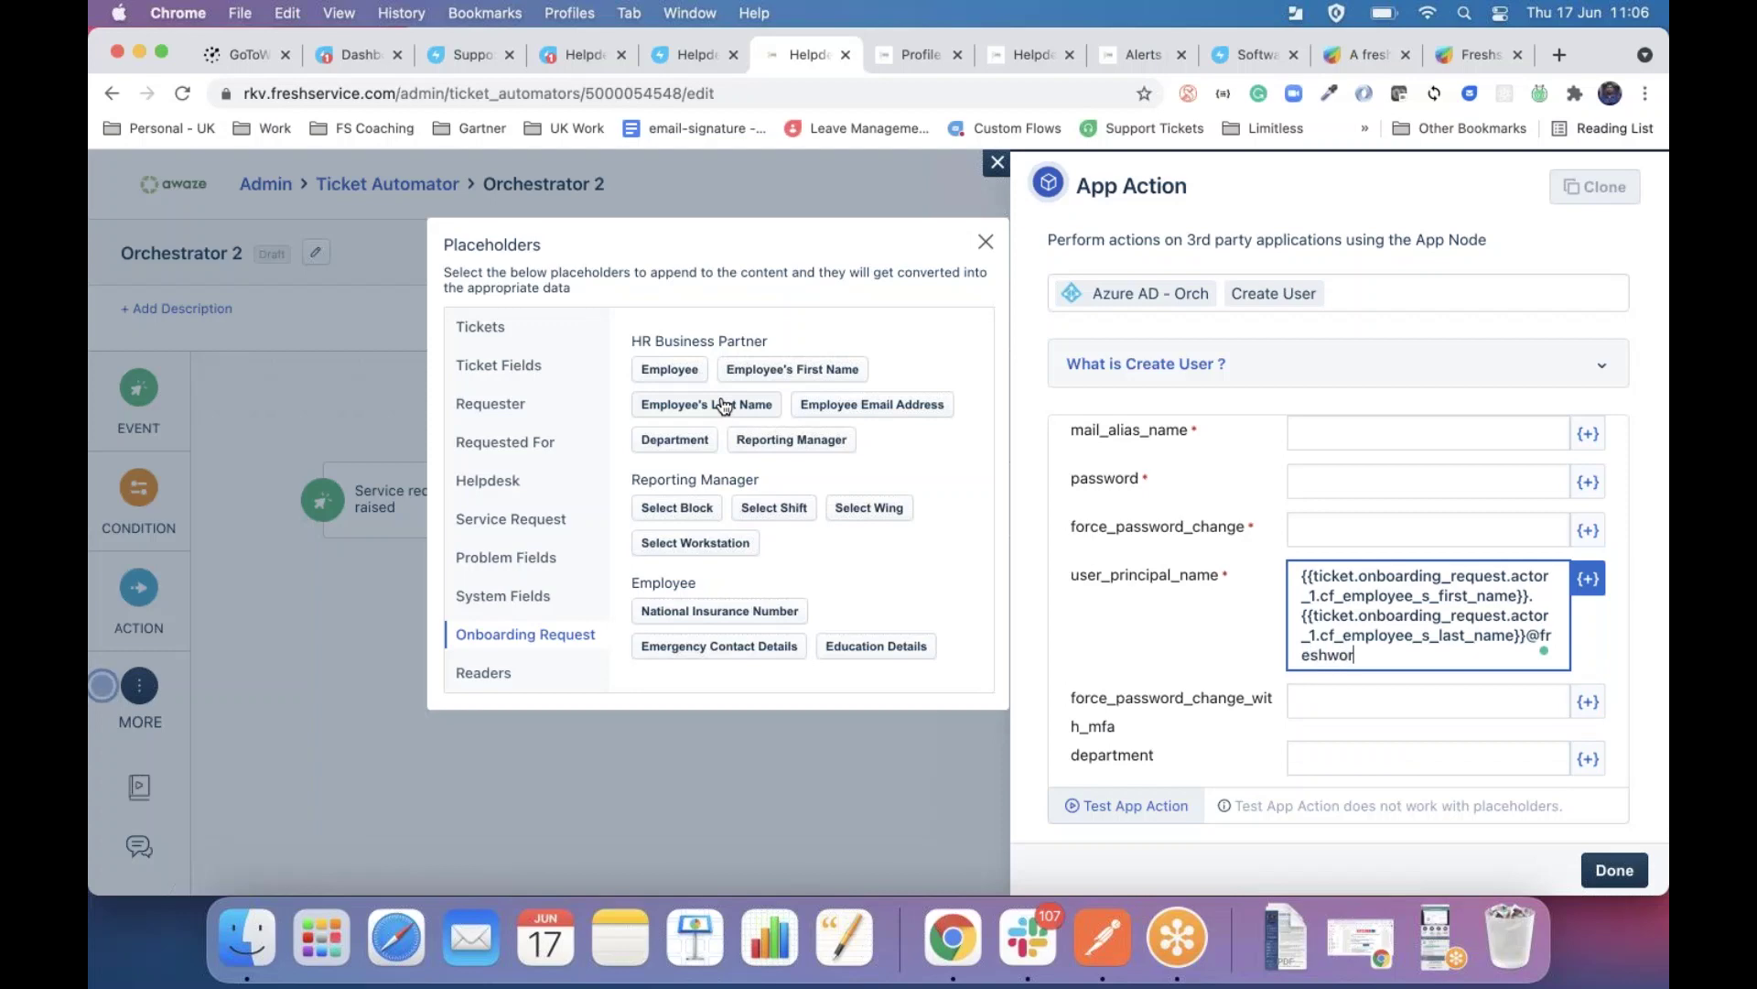
# Enter an account password and set force_password_change to true.
pyautogui.click(1339, 482)
pyautogui.click(1329, 531)
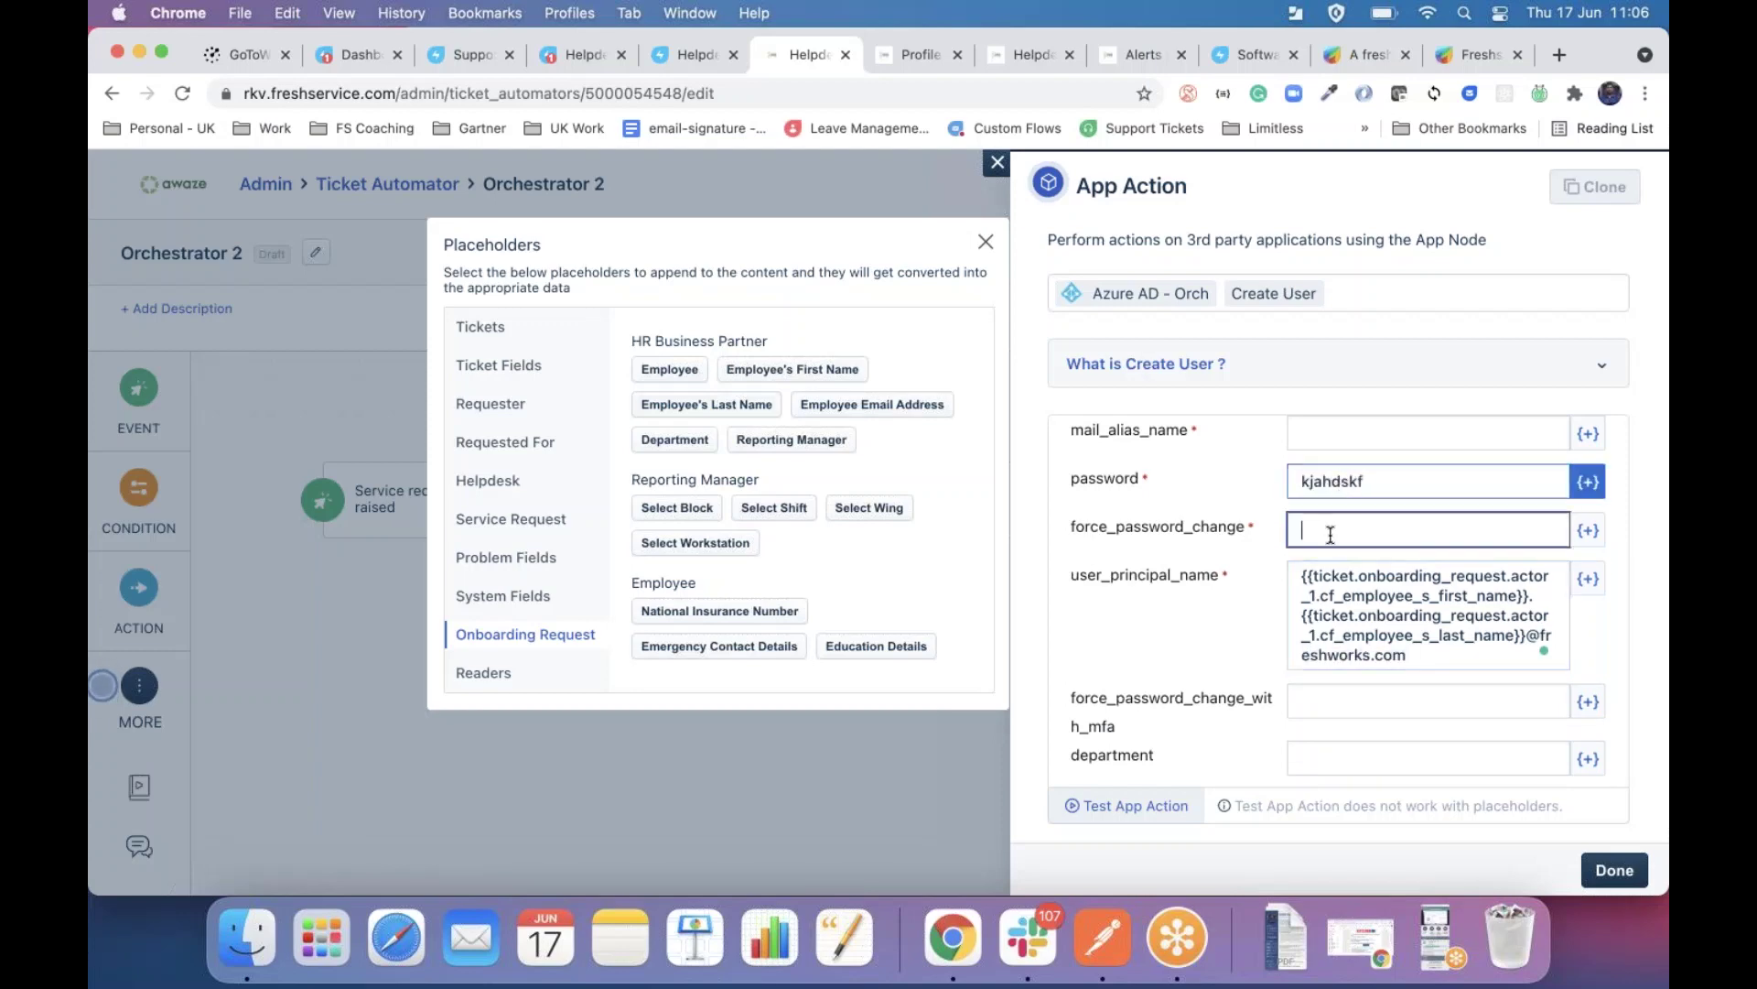
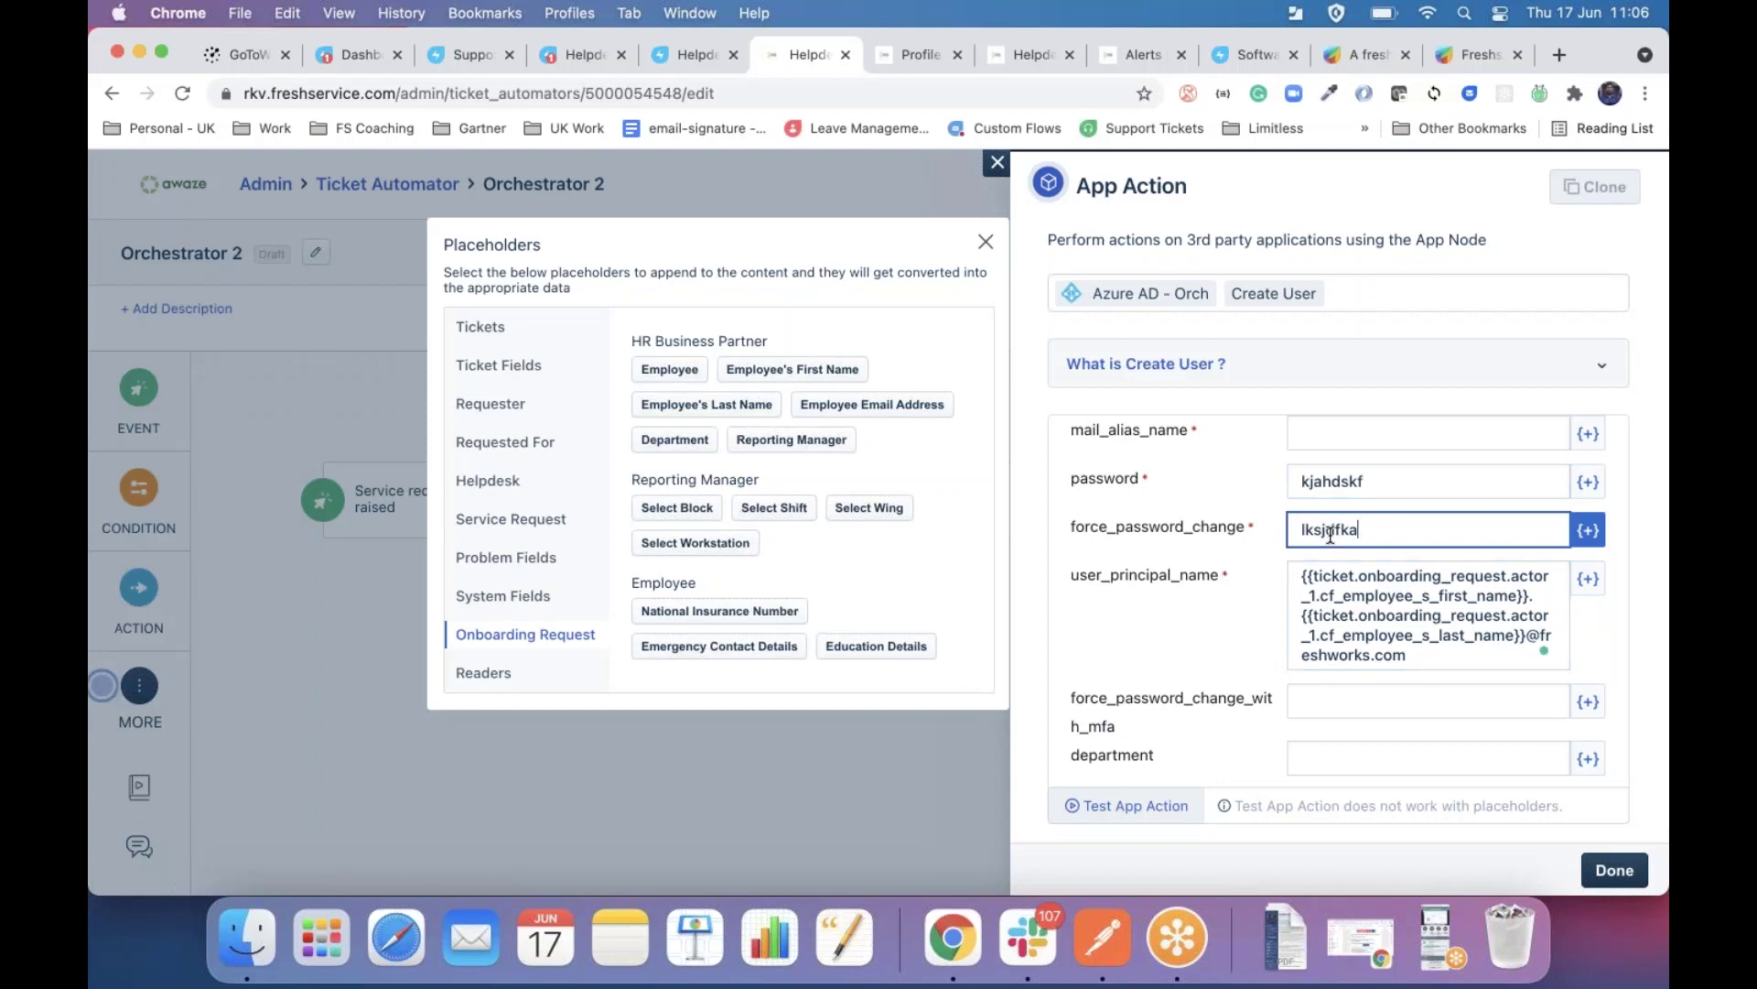
pyautogui.press('BackSpace')
pyautogui.press('BackSpace')
pyautogui.press('BackSpace')
pyautogui.press('BackSpace')
pyautogui.press('BackSpace')
pyautogui.press('BackSpace')
pyautogui.press('BackSpace')
pyautogui.press('BackSpace')
# Fill mail_alias_name and account_enabled with filler text and save the Create User action.
pyautogui.scroll(5, 1330, 535)
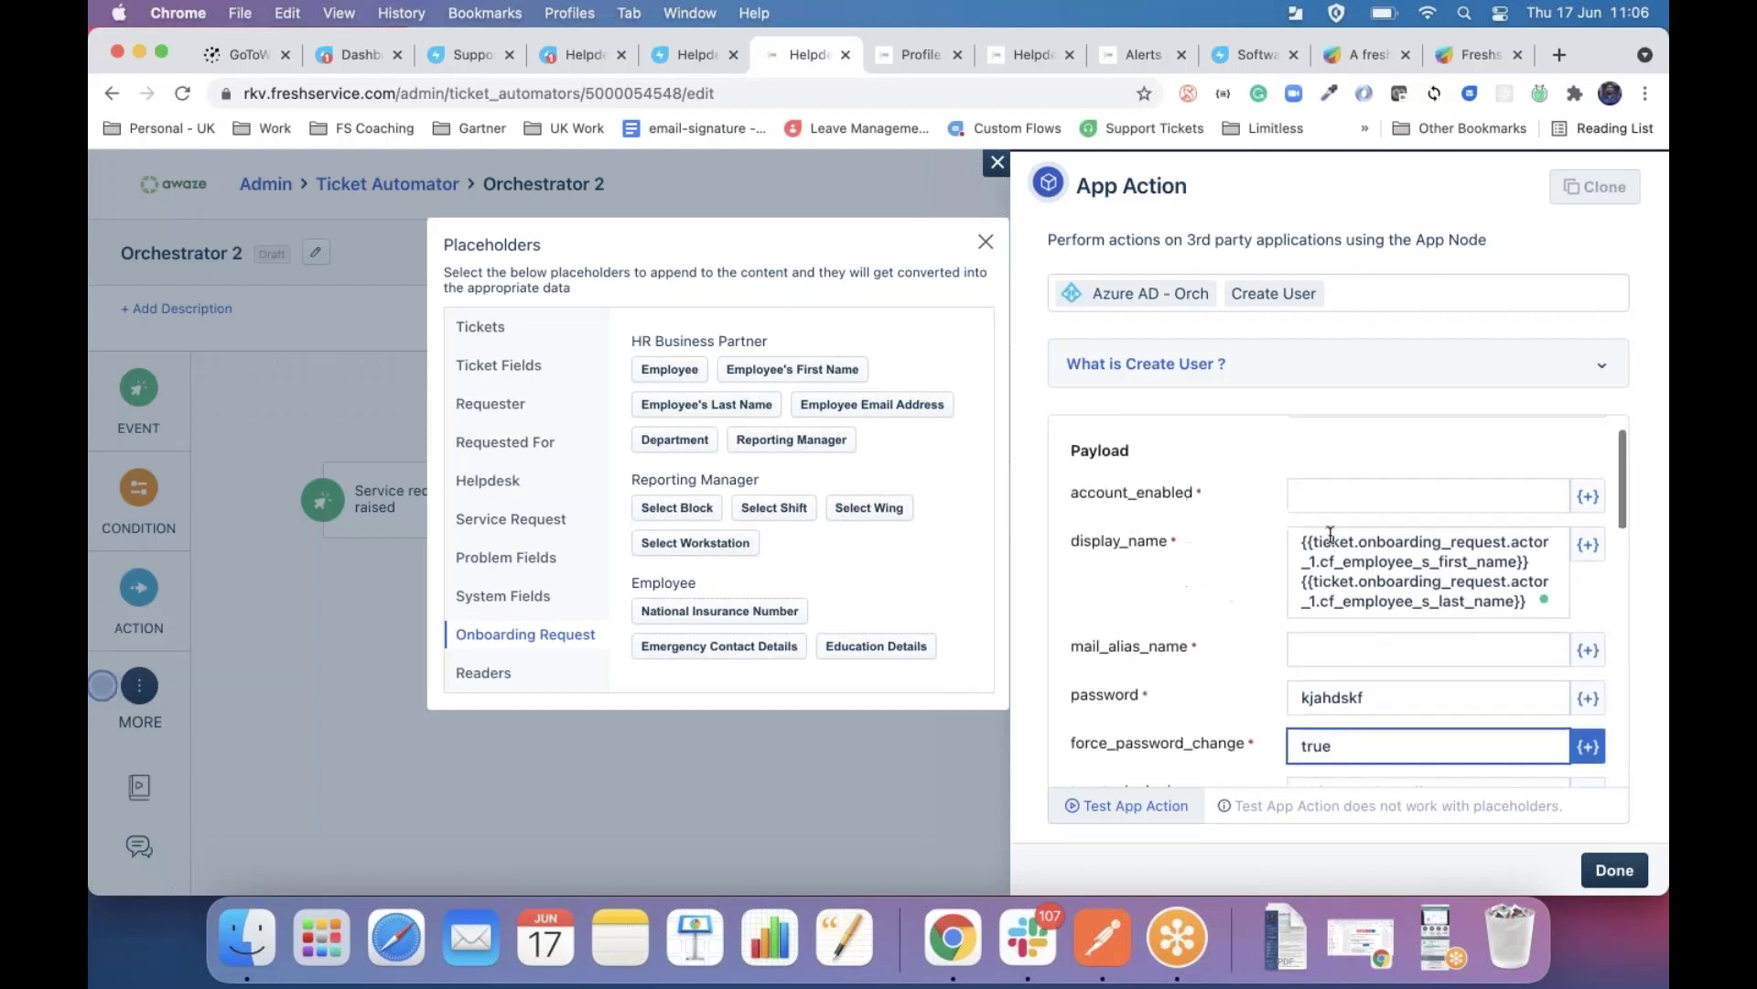
pyautogui.click(1312, 642)
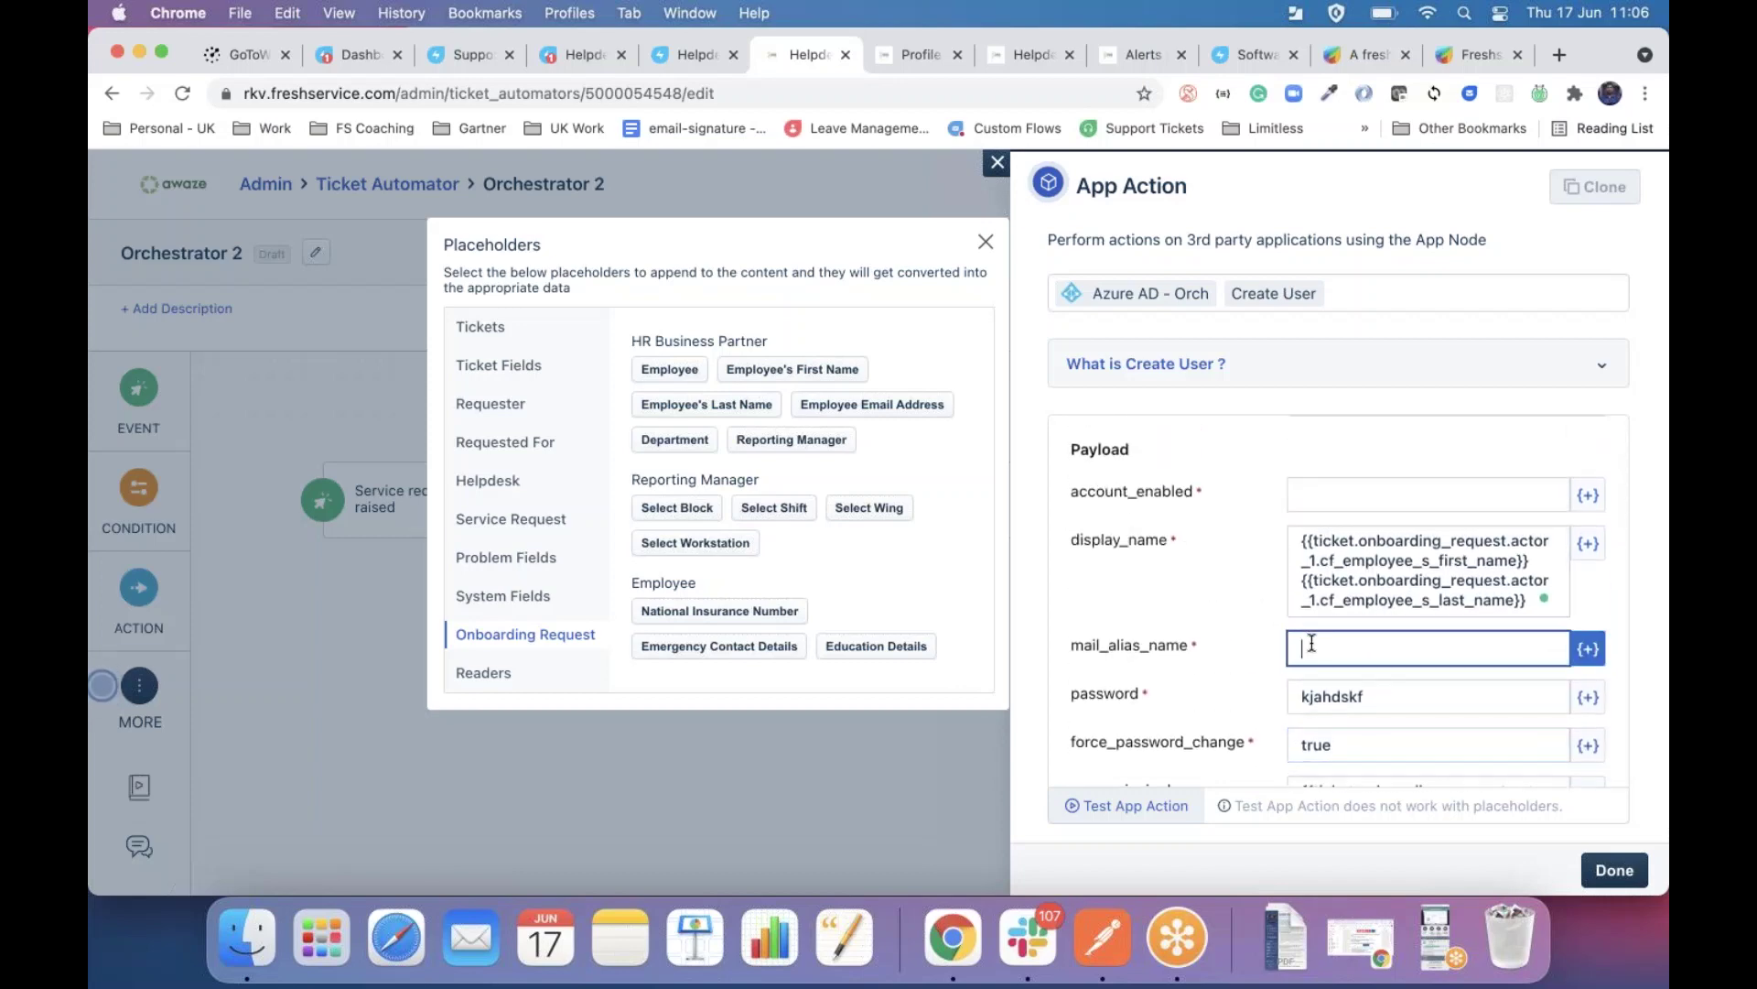
pyautogui.write('asdlfjh')
pyautogui.click(1318, 484)
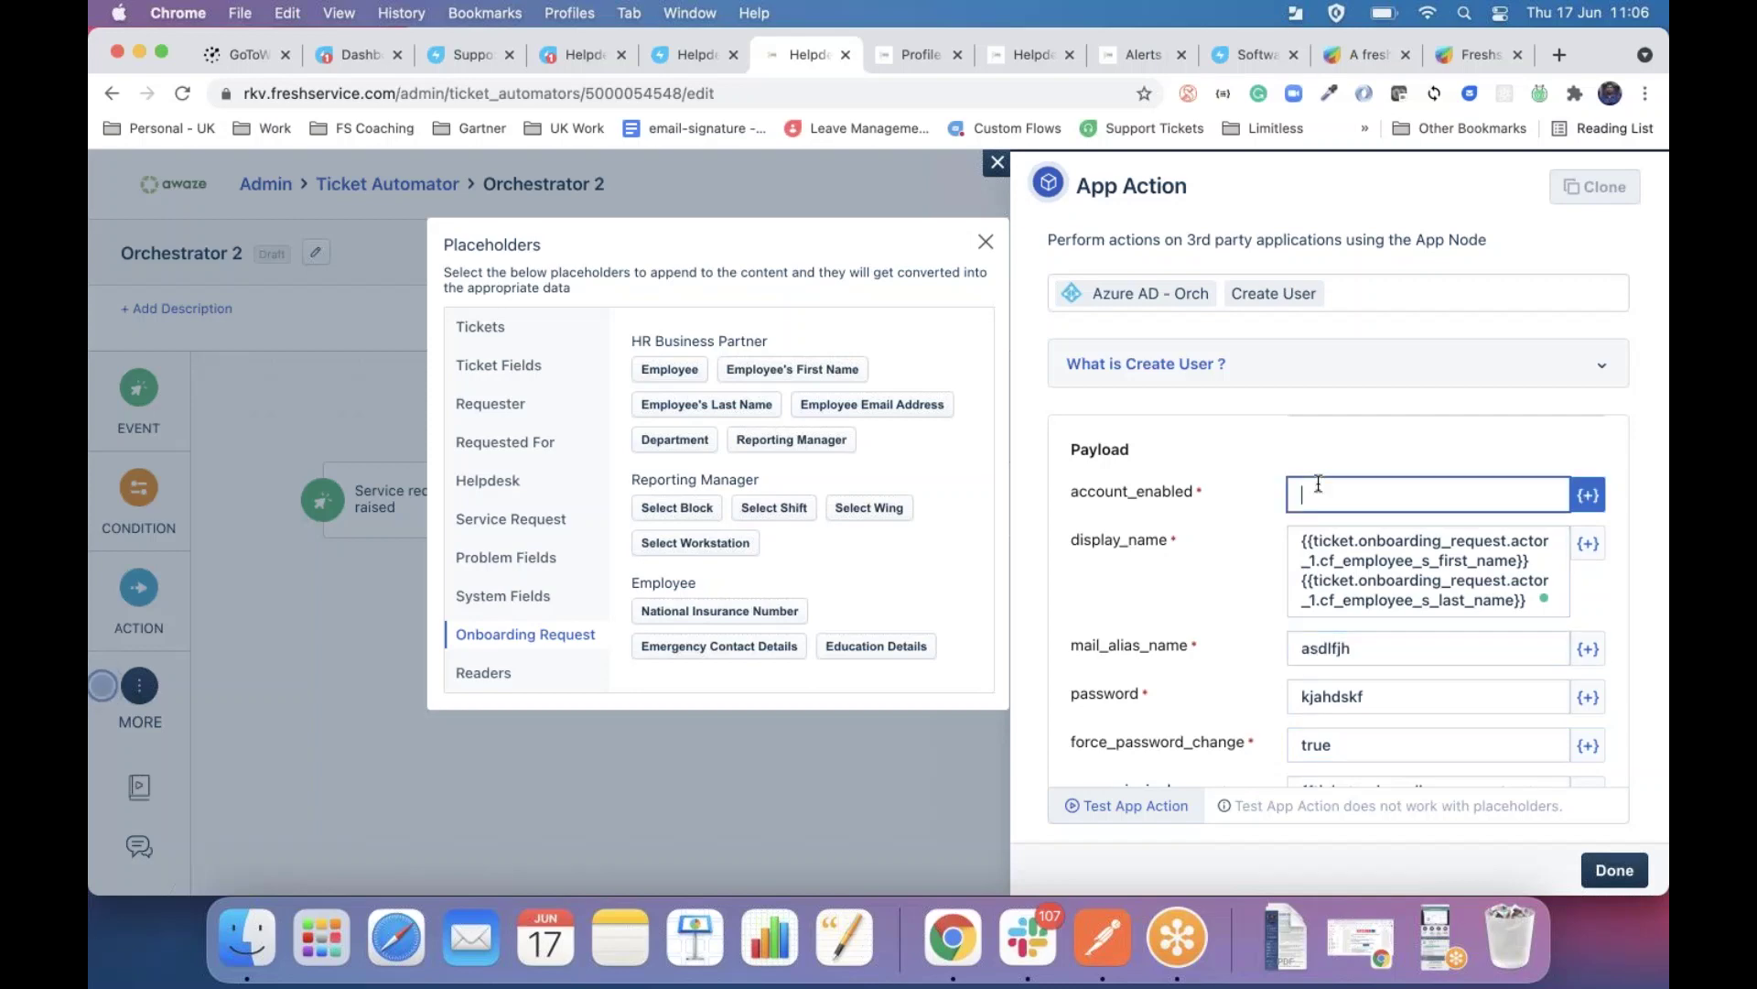
pyautogui.write('asdfjkds')
pyautogui.scroll(-15, 1318, 484)
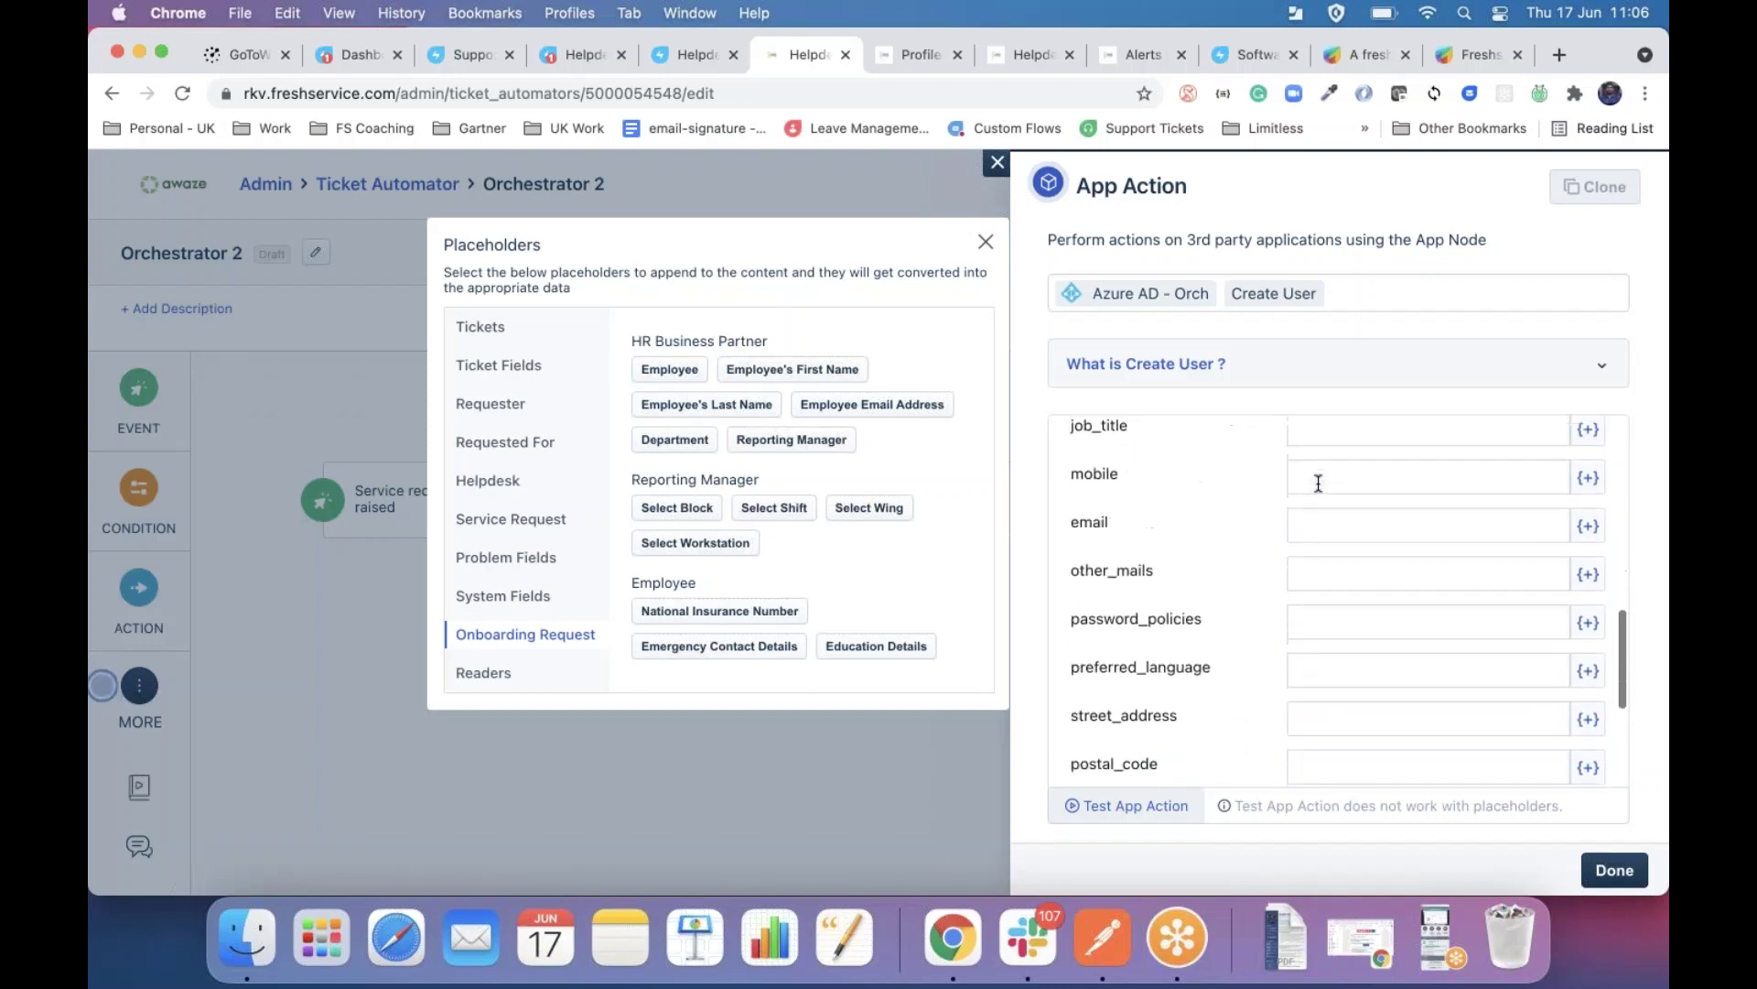
pyautogui.click(1617, 872)
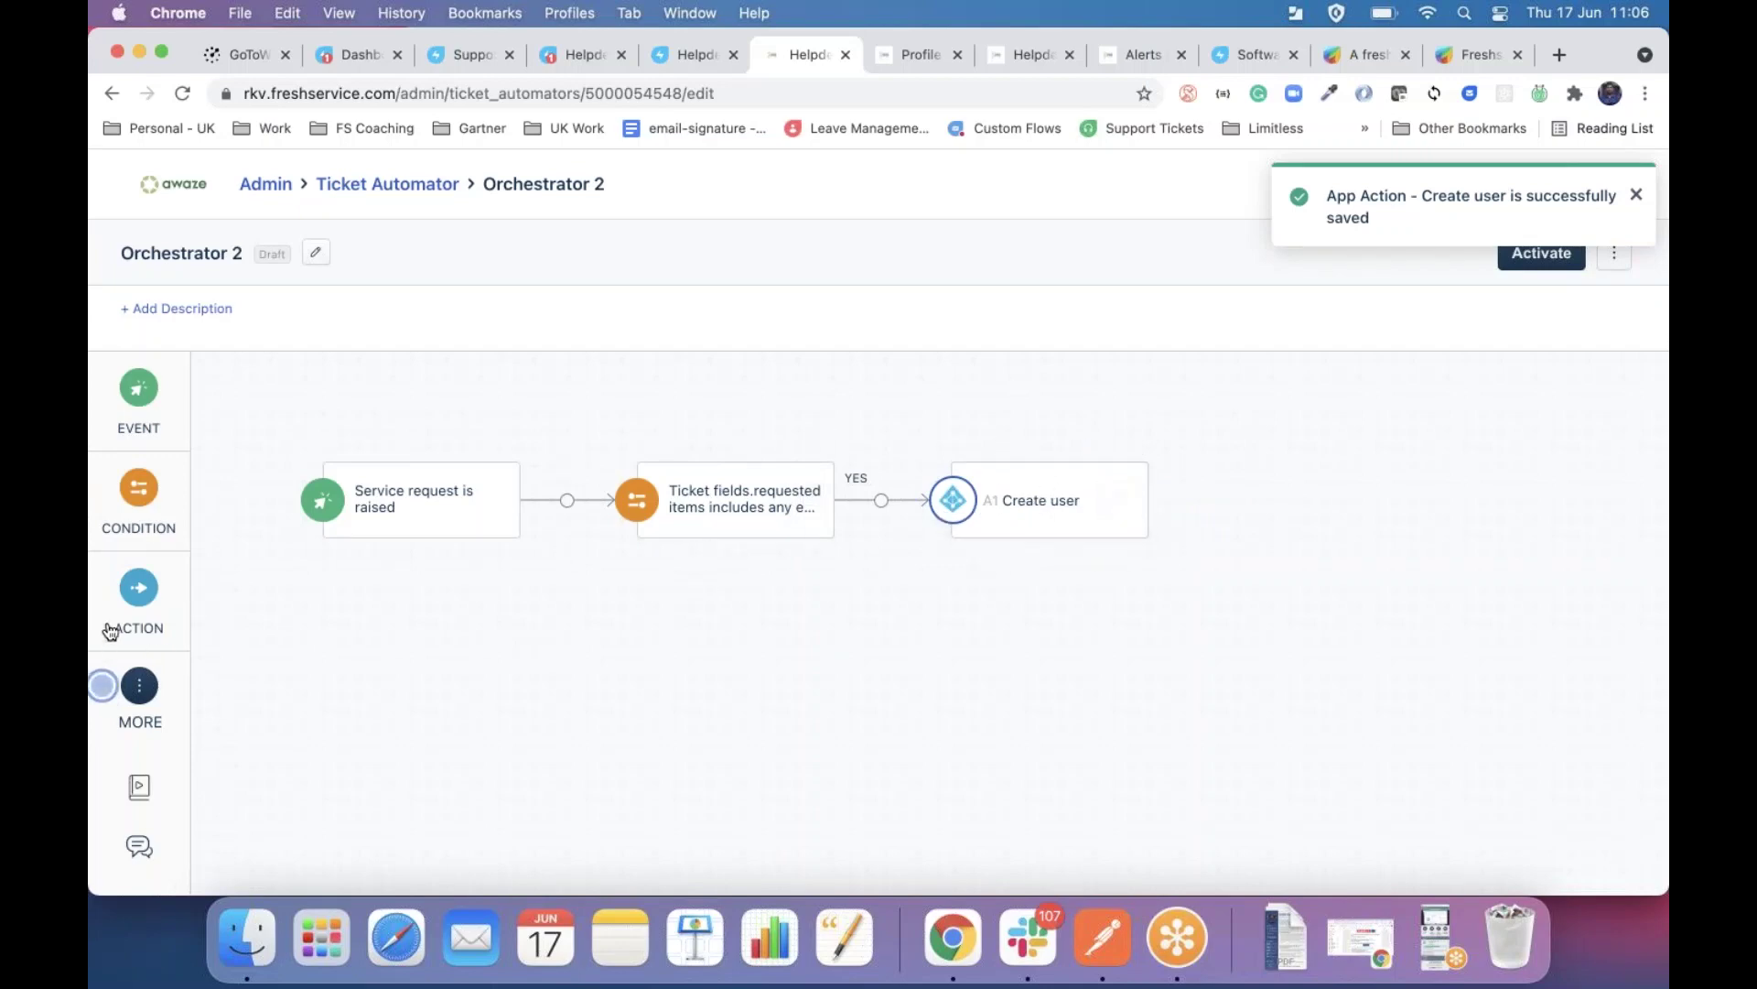
# Add a condition after Create user checking that A1 - Create User meta.success is true.
pyautogui.moveTo(139, 487); pyautogui.dragTo(1267, 500)
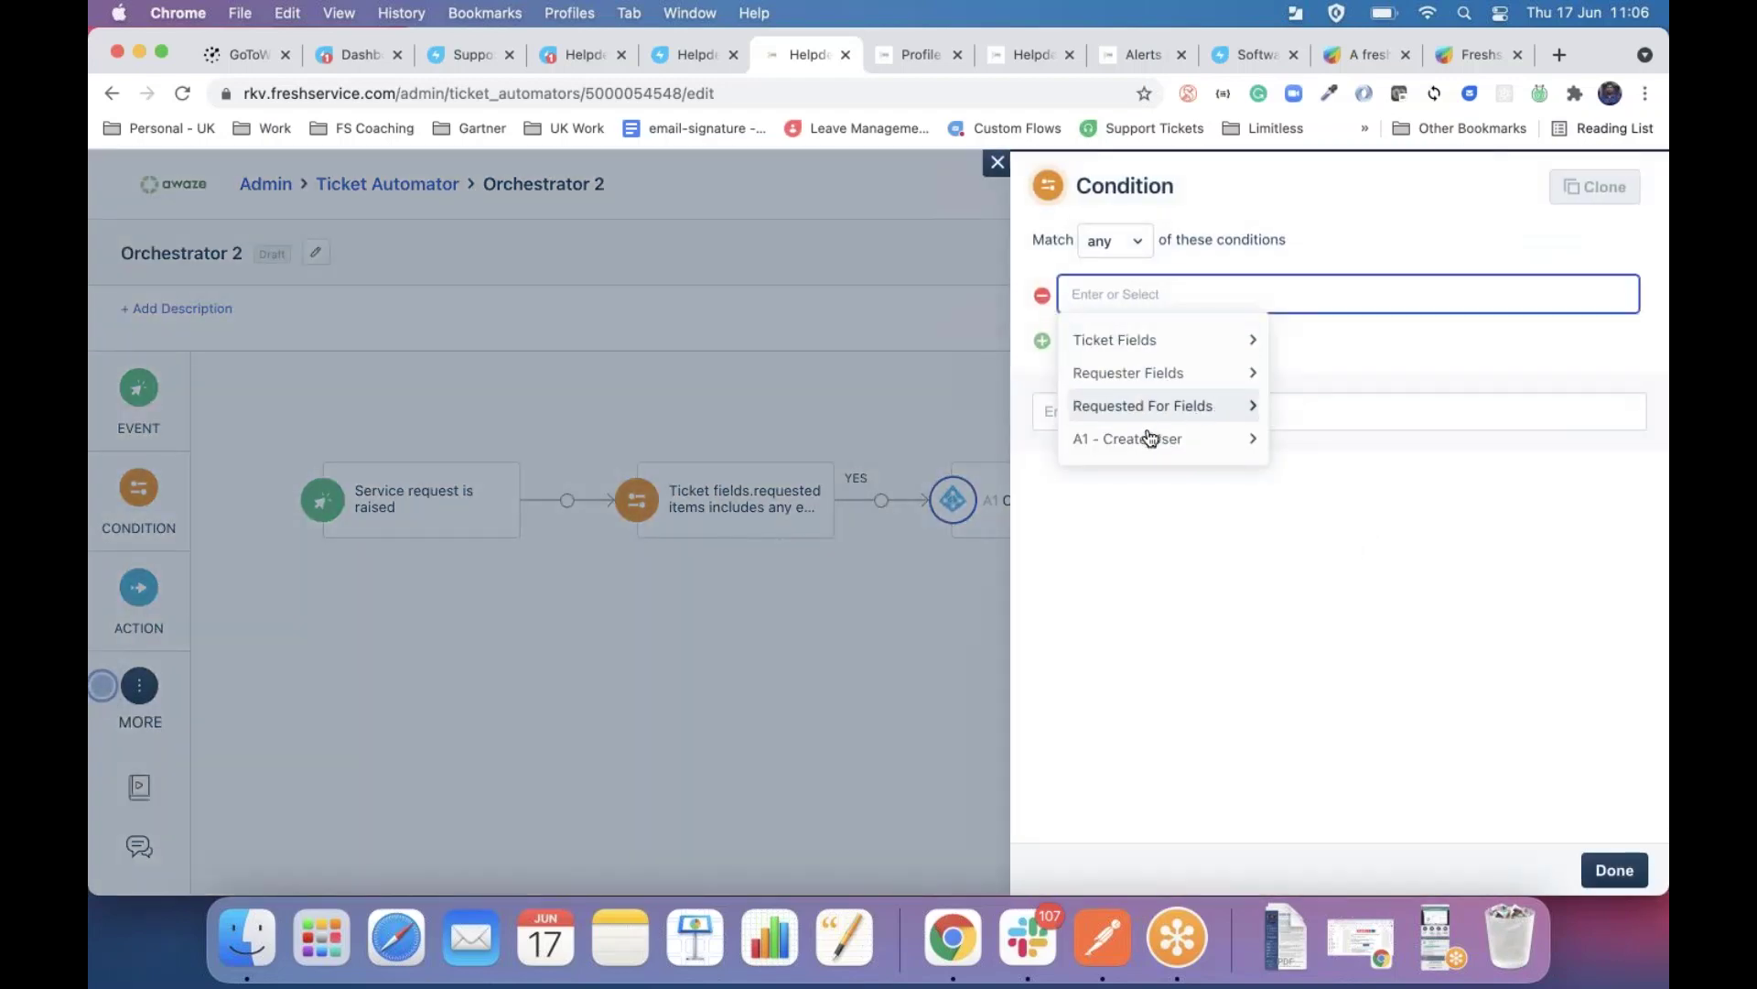
pyautogui.click(1140, 447)
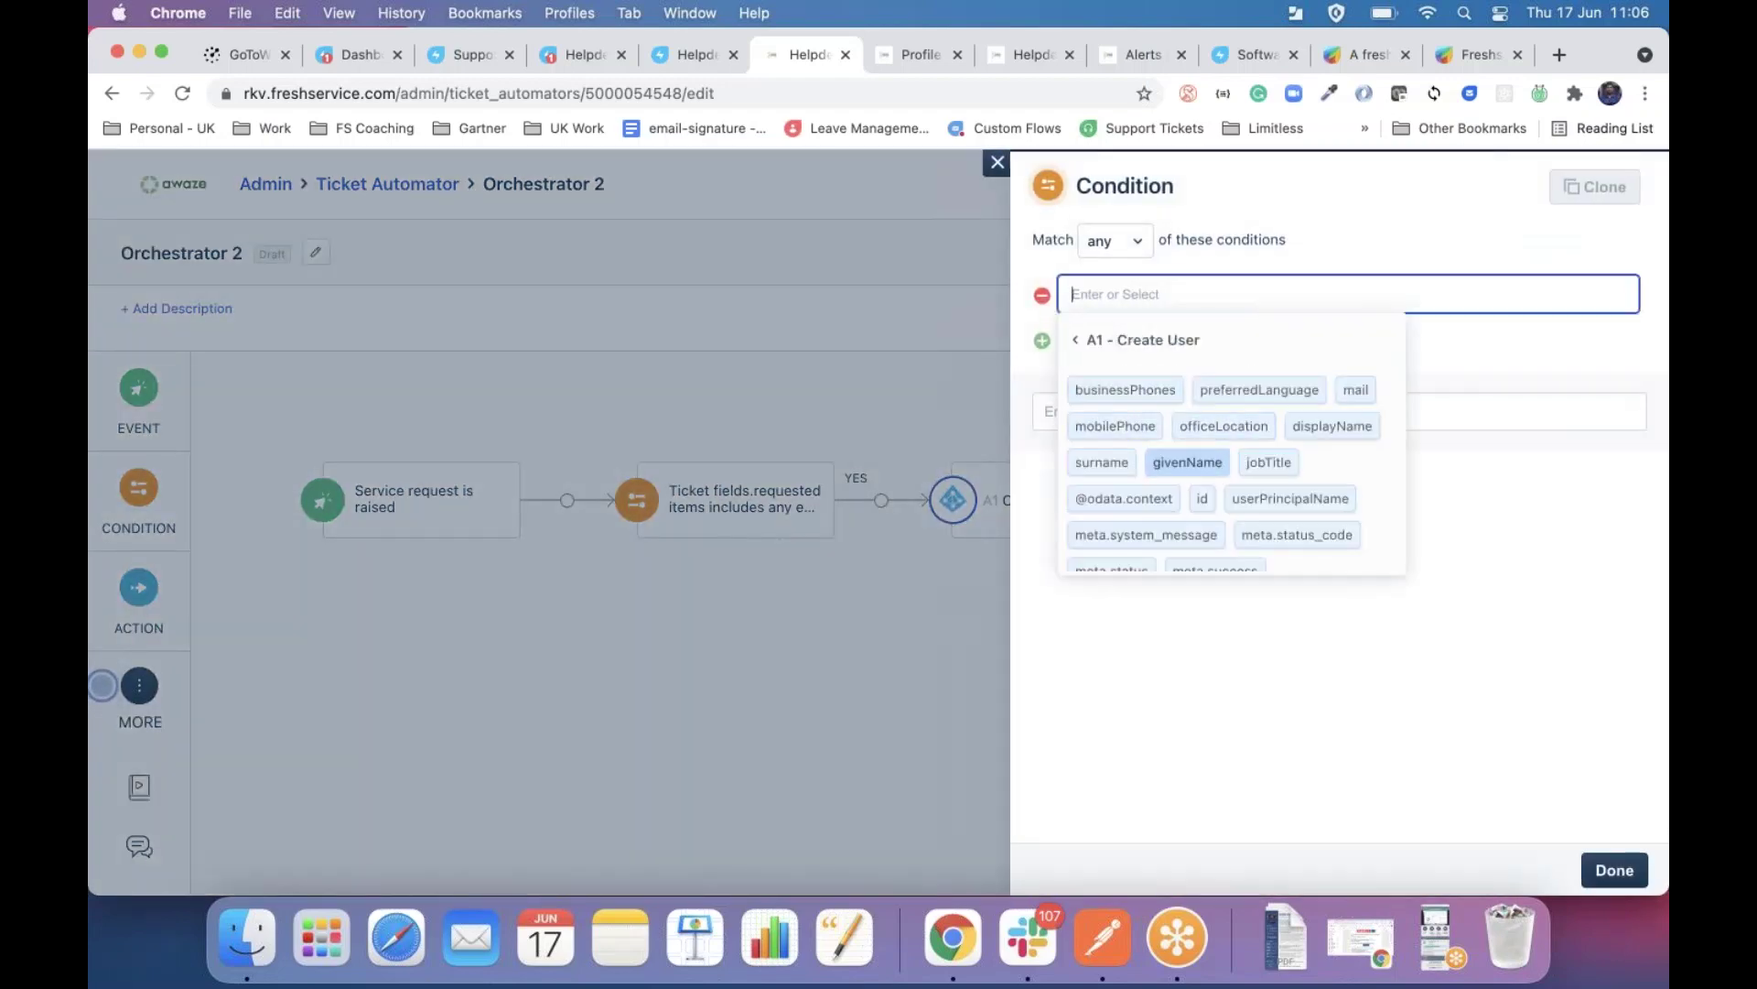
pyautogui.scroll(-1, 1187, 457)
pyautogui.click(1216, 551)
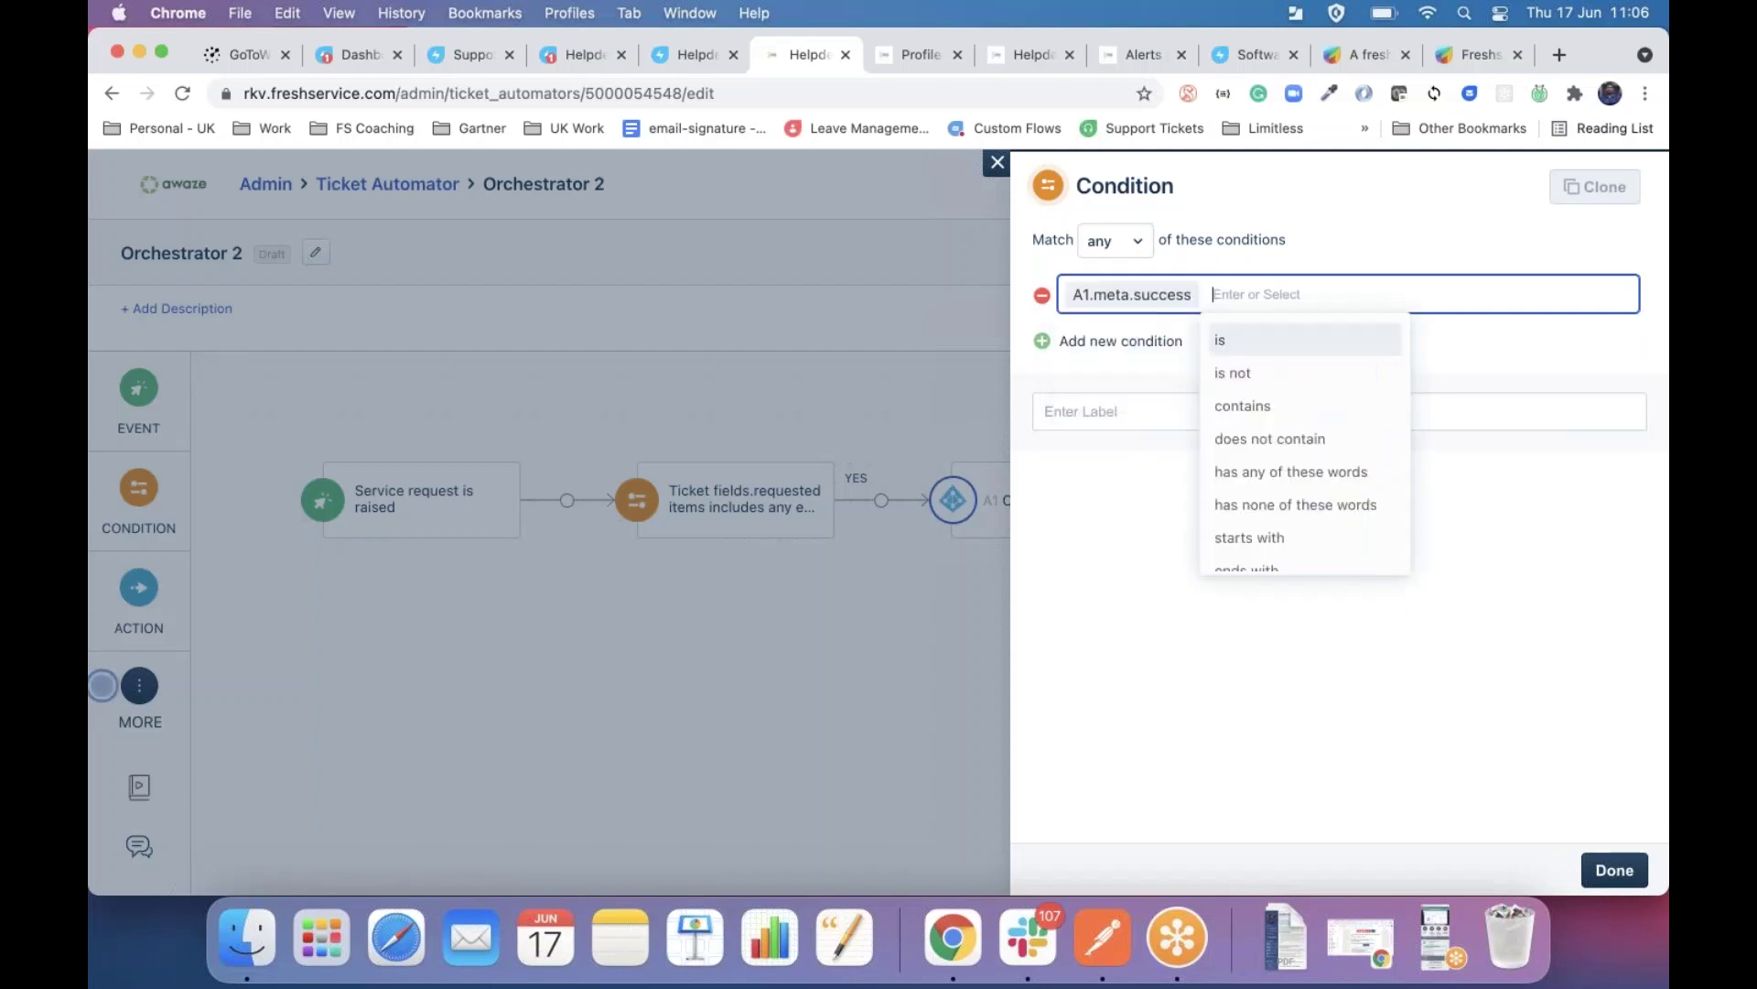
pyautogui.click(1226, 342)
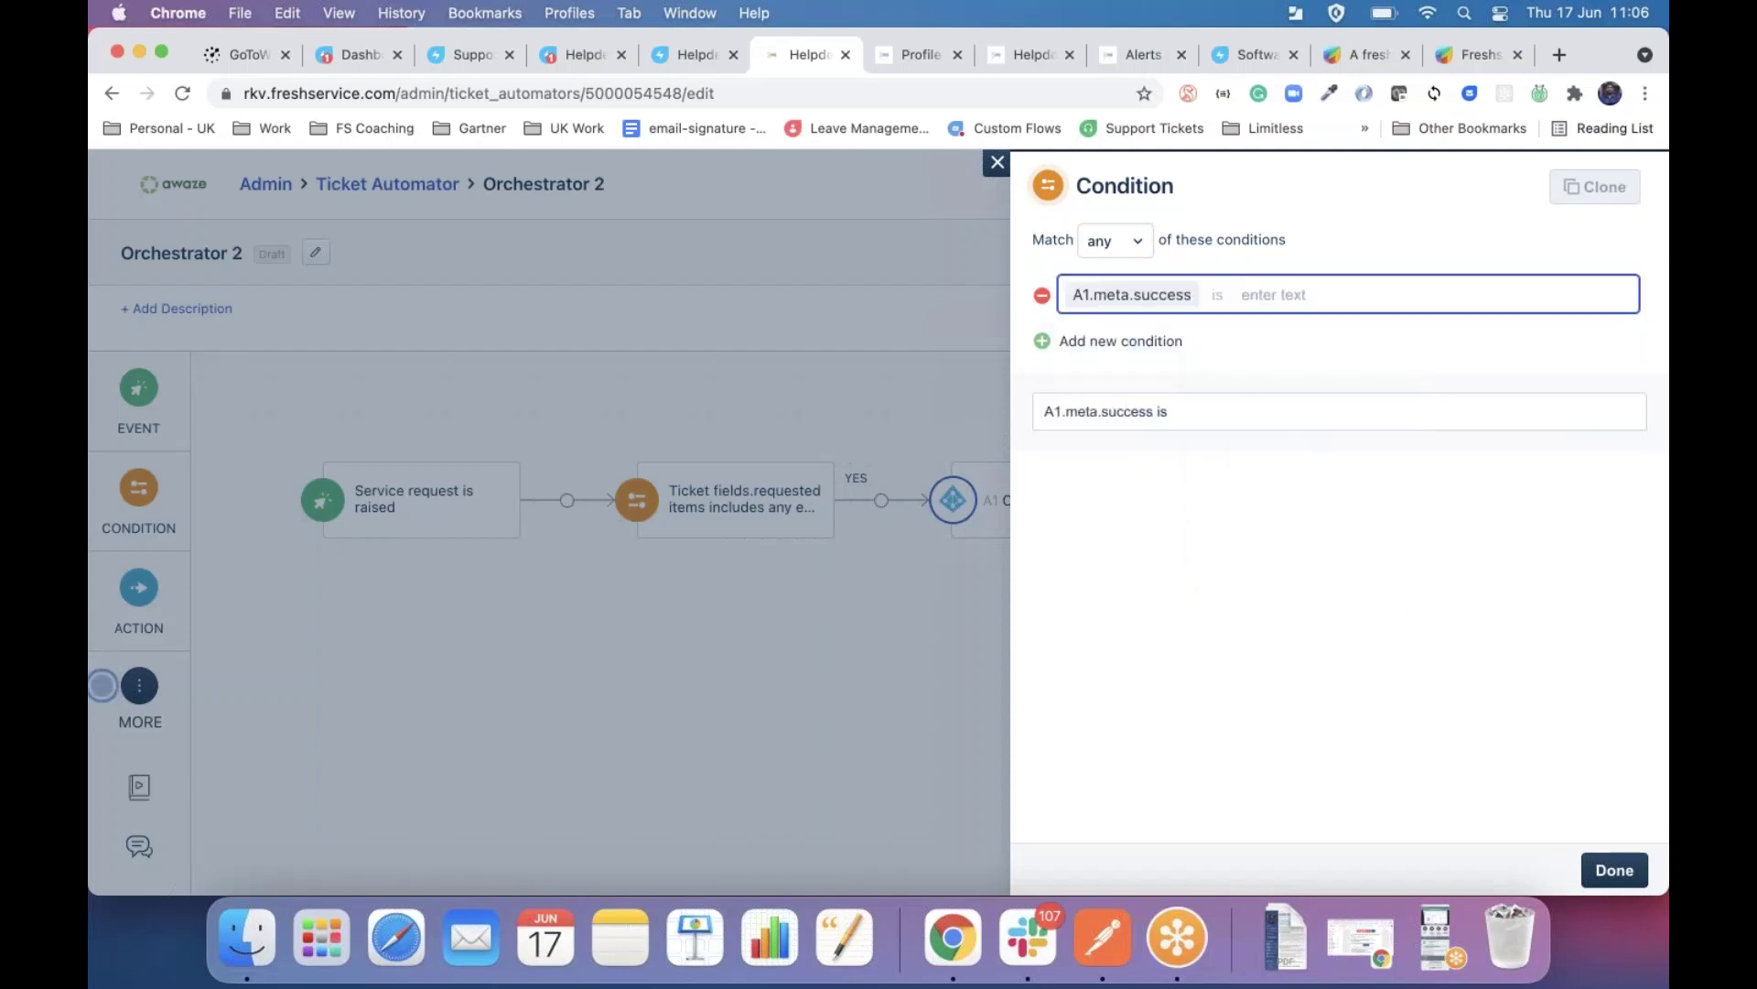
pyautogui.write('true')
pyautogui.click(1615, 869)
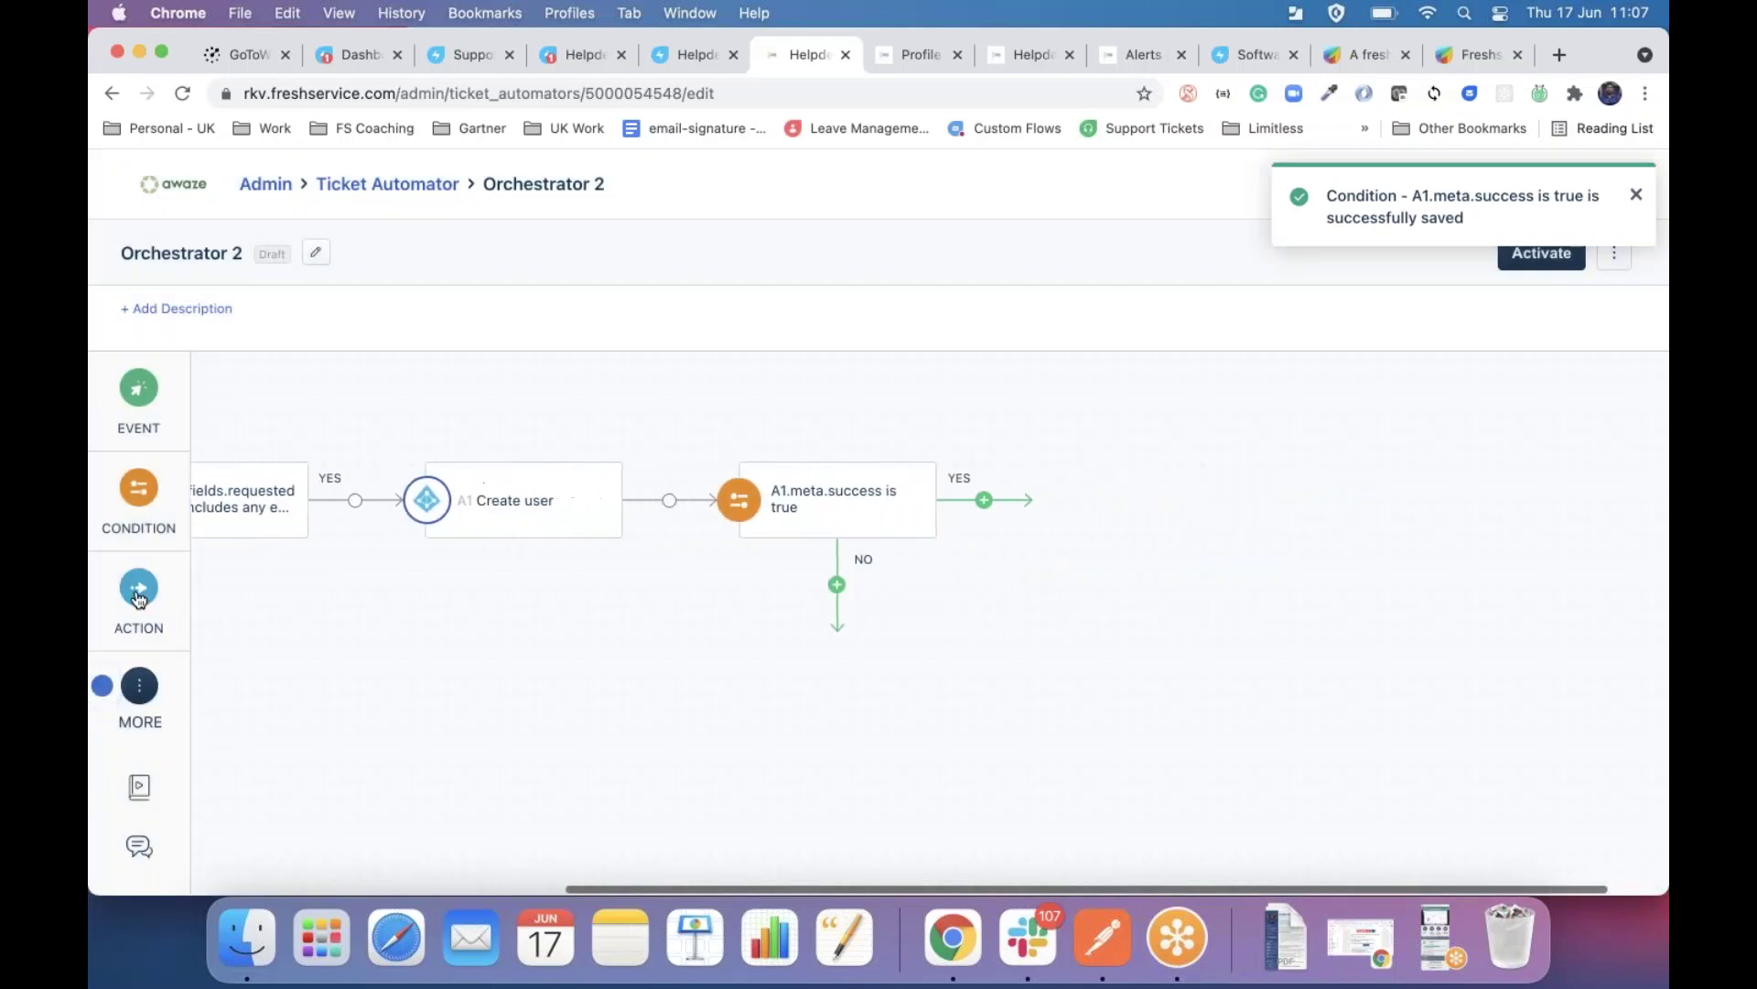
pyautogui.moveTo(138, 591); pyautogui.dragTo(987, 500)
# Add a YES-branch Add Note action with the description 'User wsq created successfull'.
pyautogui.write('ass')
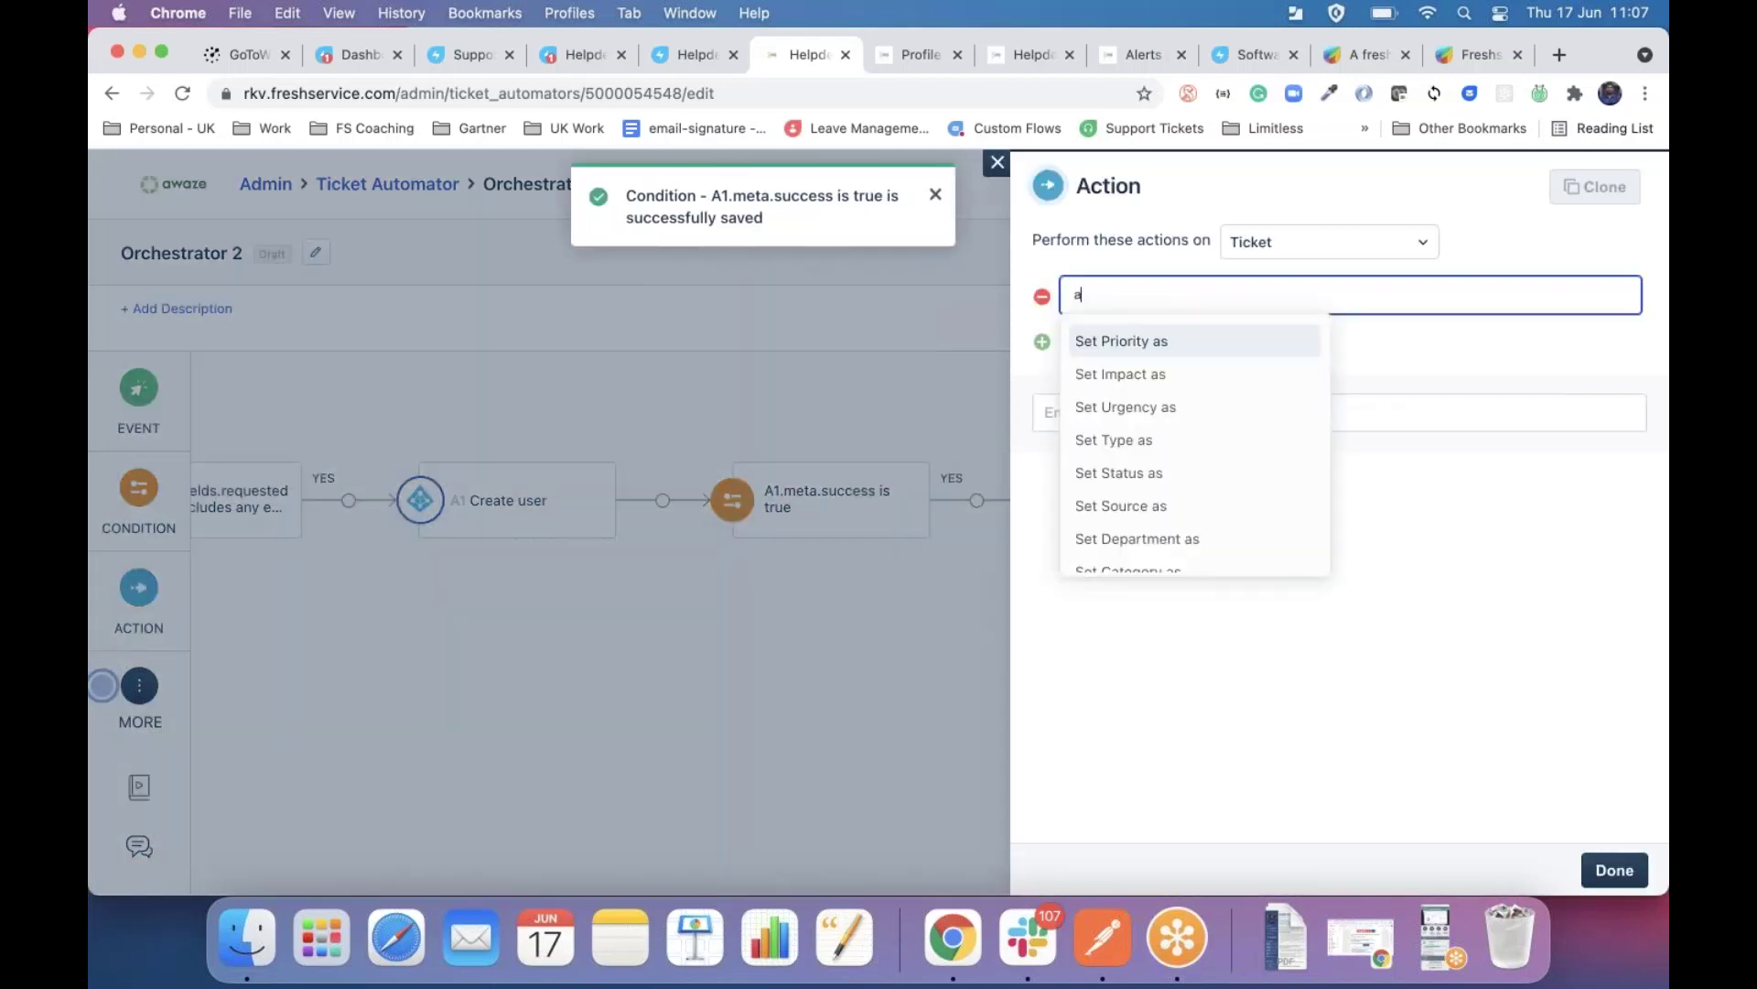
pyautogui.press('BackSpace')
pyautogui.press('BackSpace')
pyautogui.write('dd')
pyautogui.press('Return')
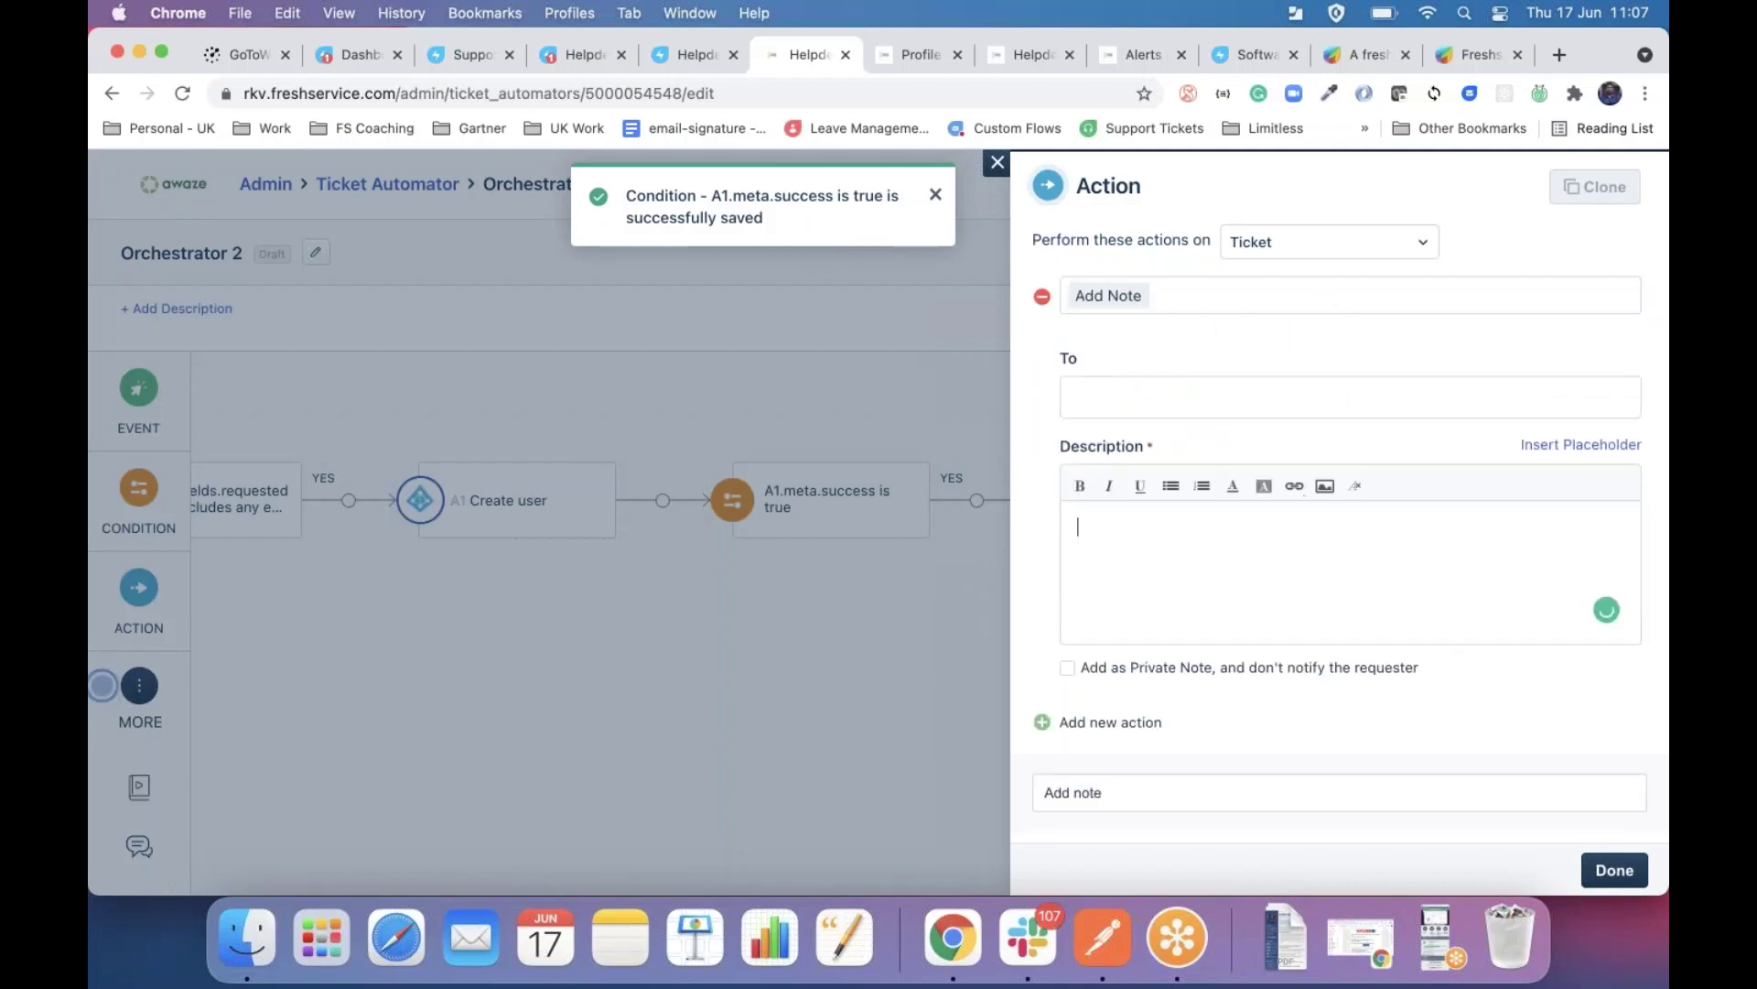
pyautogui.click(1159, 611)
pyautogui.write('User wsq c')
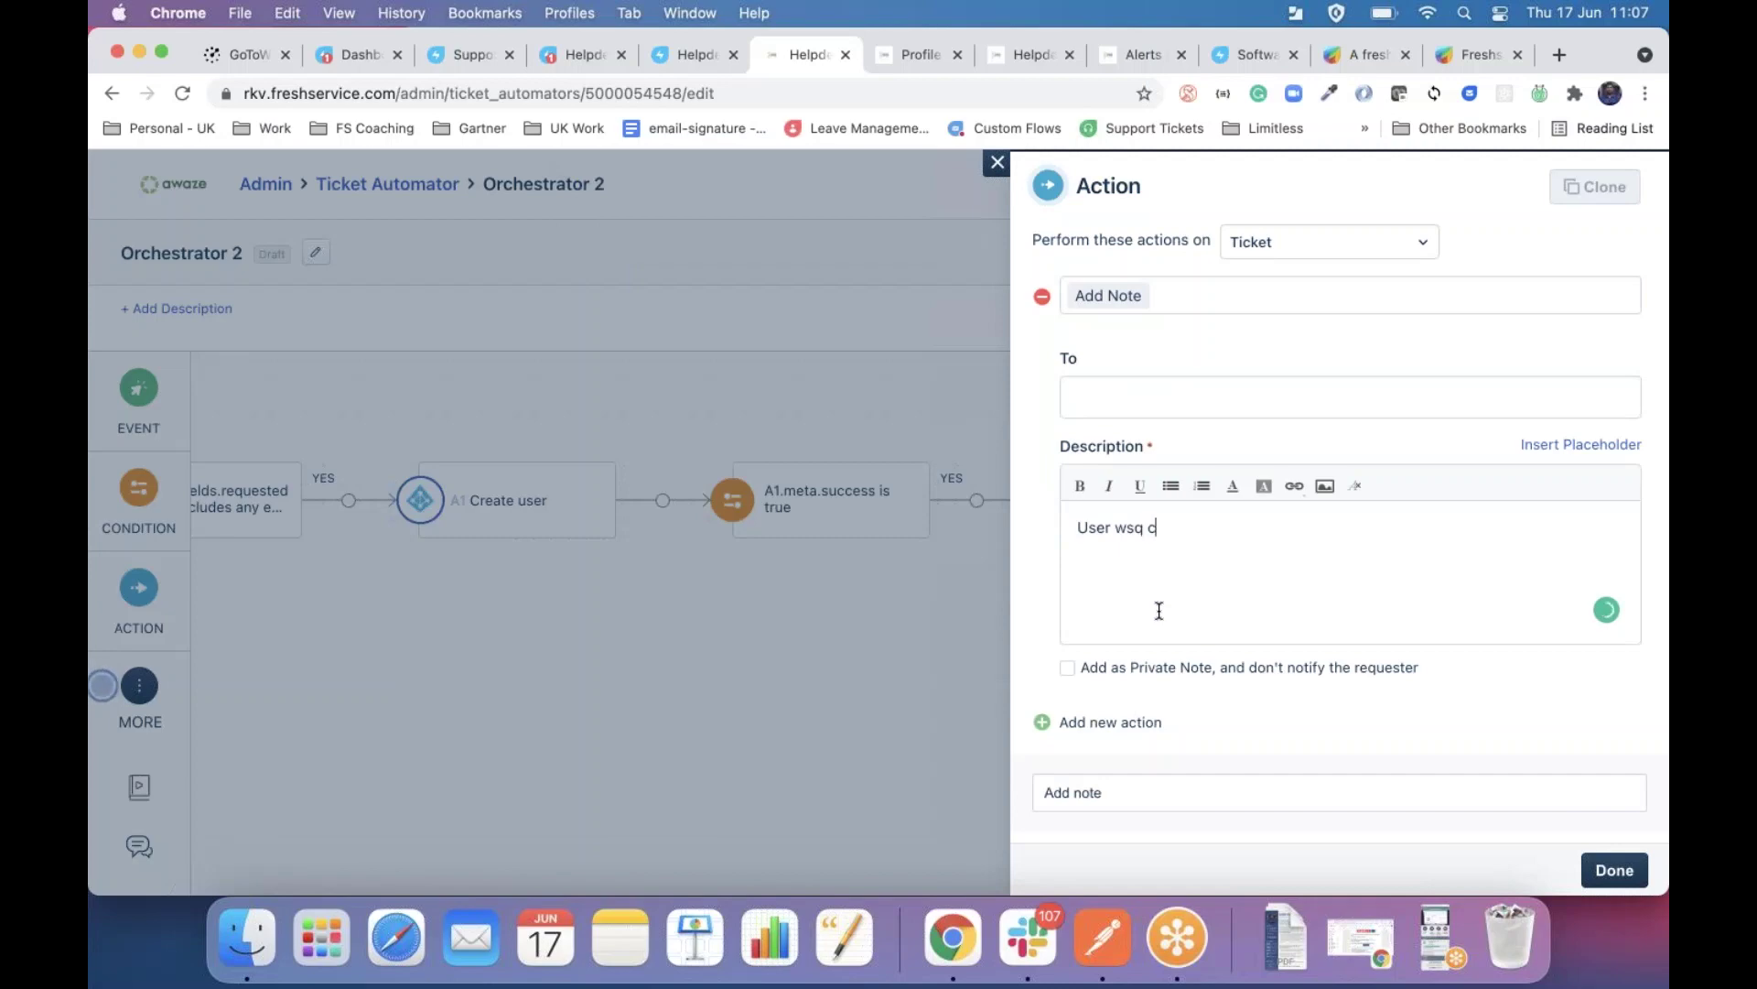
pyautogui.write('reated successfully')
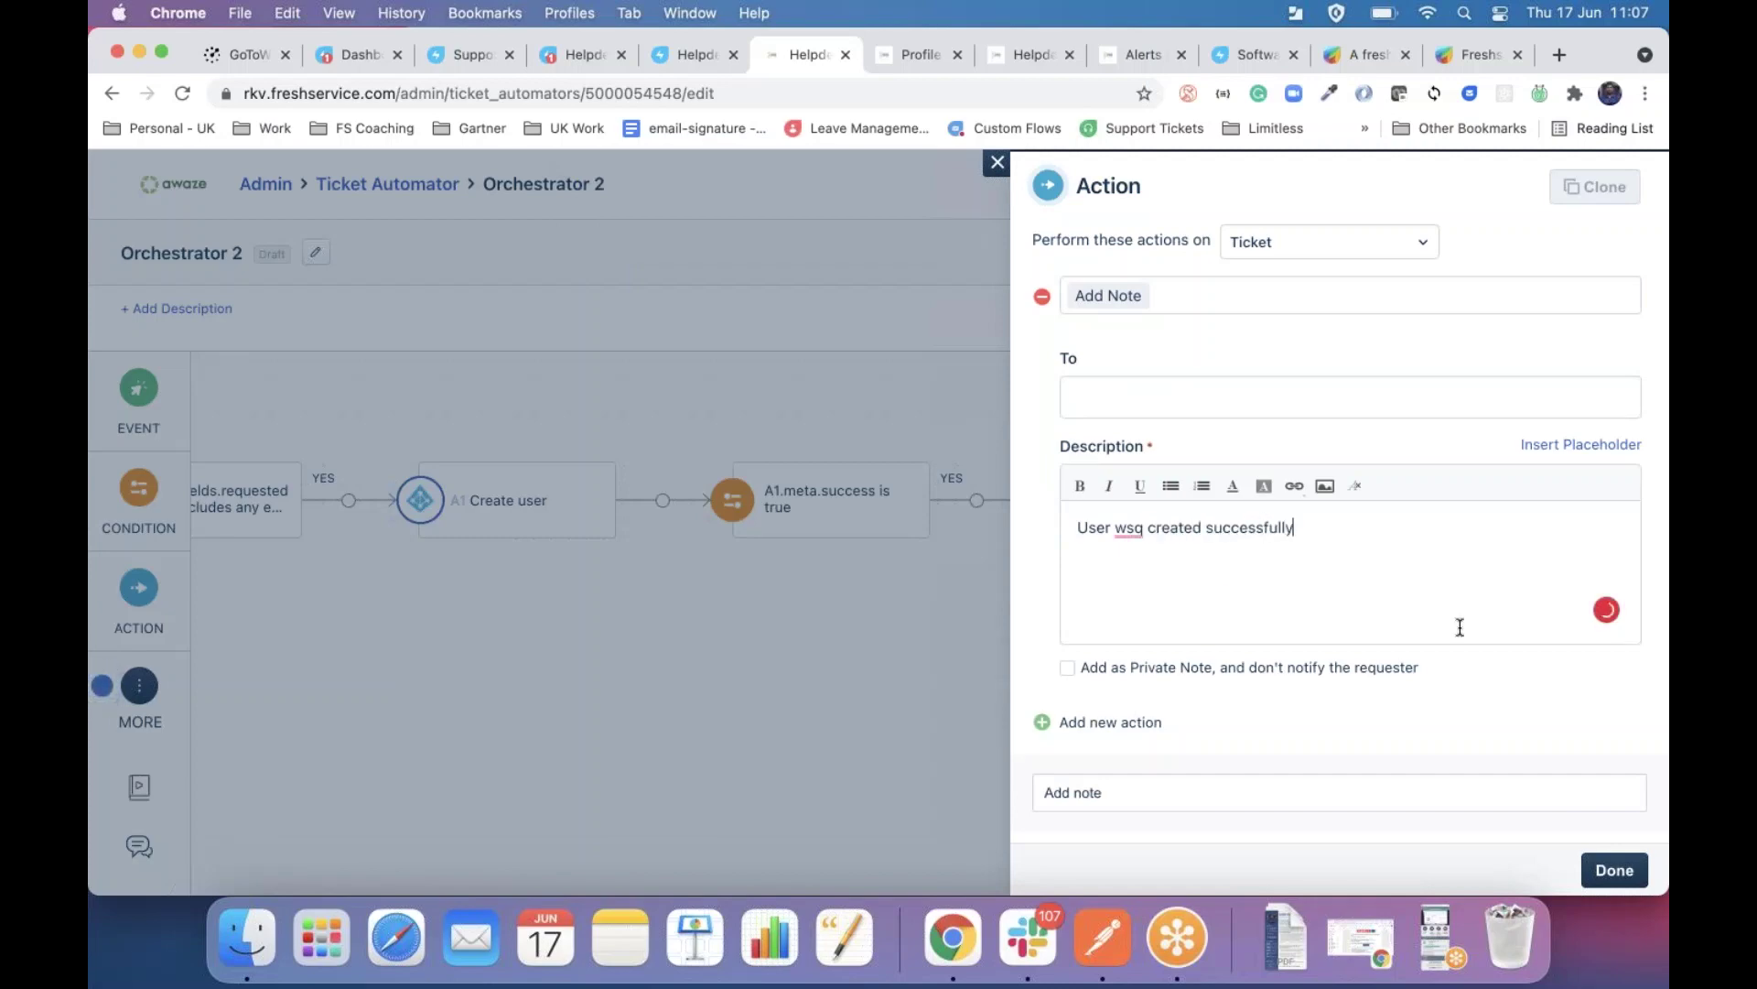
pyautogui.click(1615, 869)
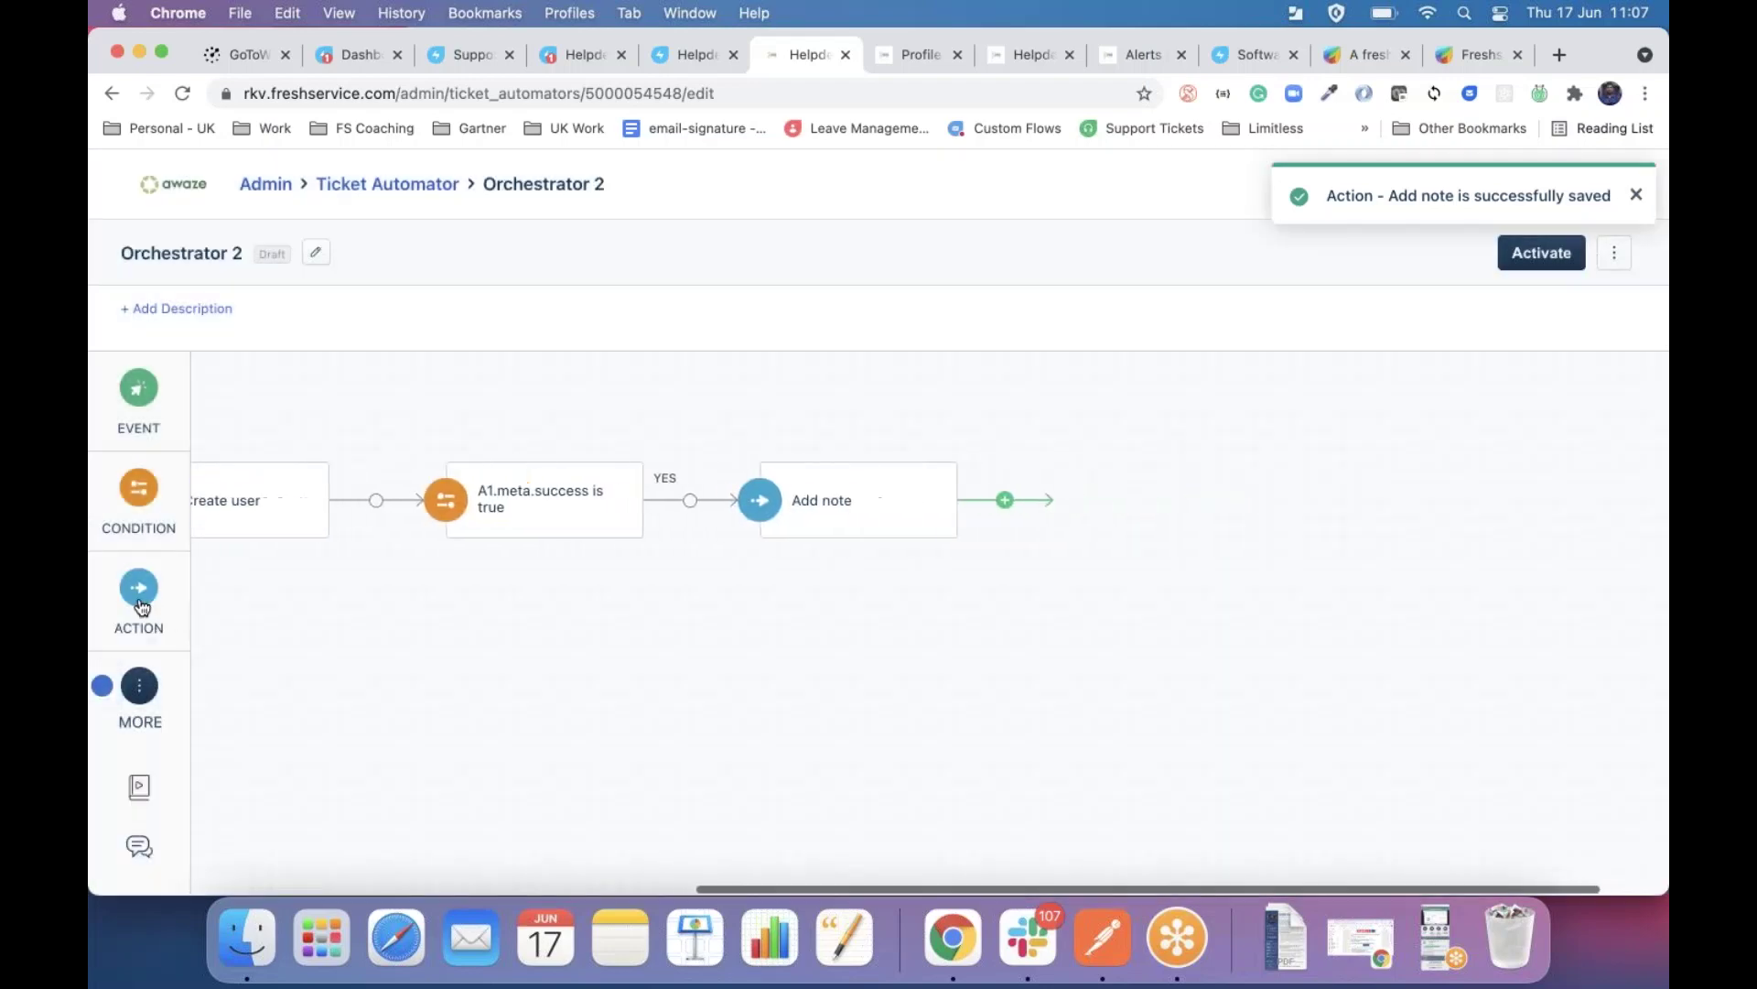
# Follow the note with a Set Status action that closes the ticket.
pyautogui.moveTo(140, 607); pyautogui.dragTo(1005, 499)
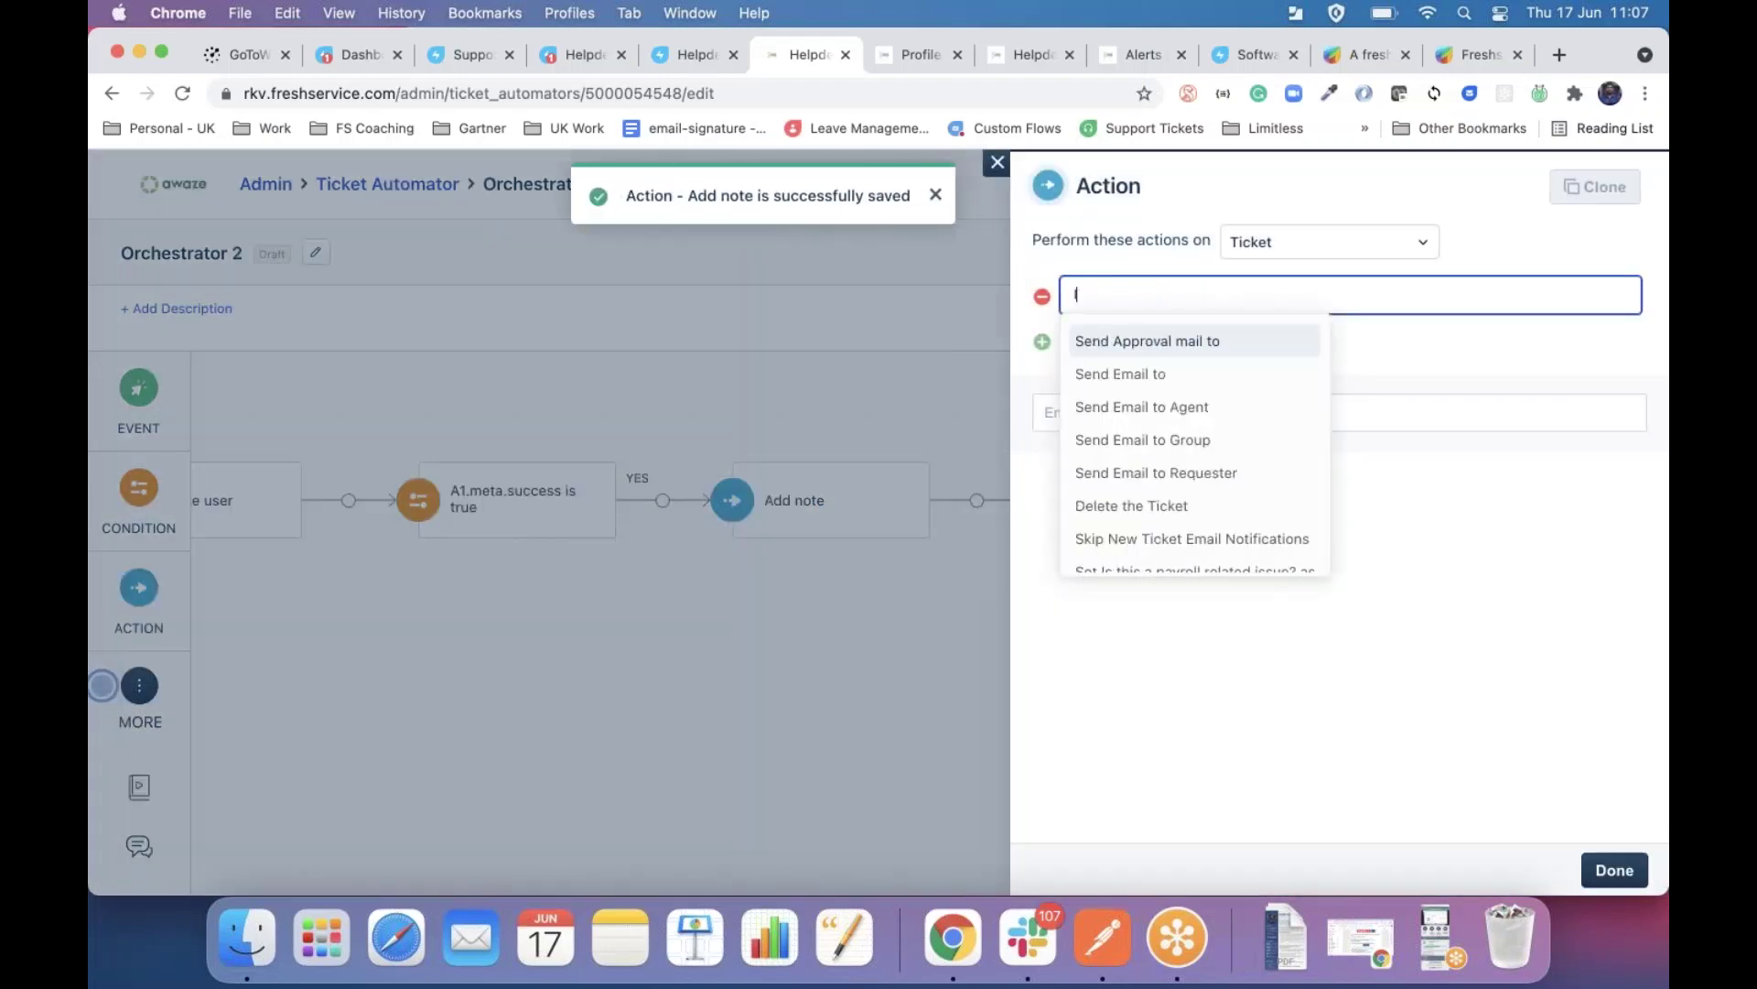
pyautogui.write('sta')
pyautogui.press('Return')
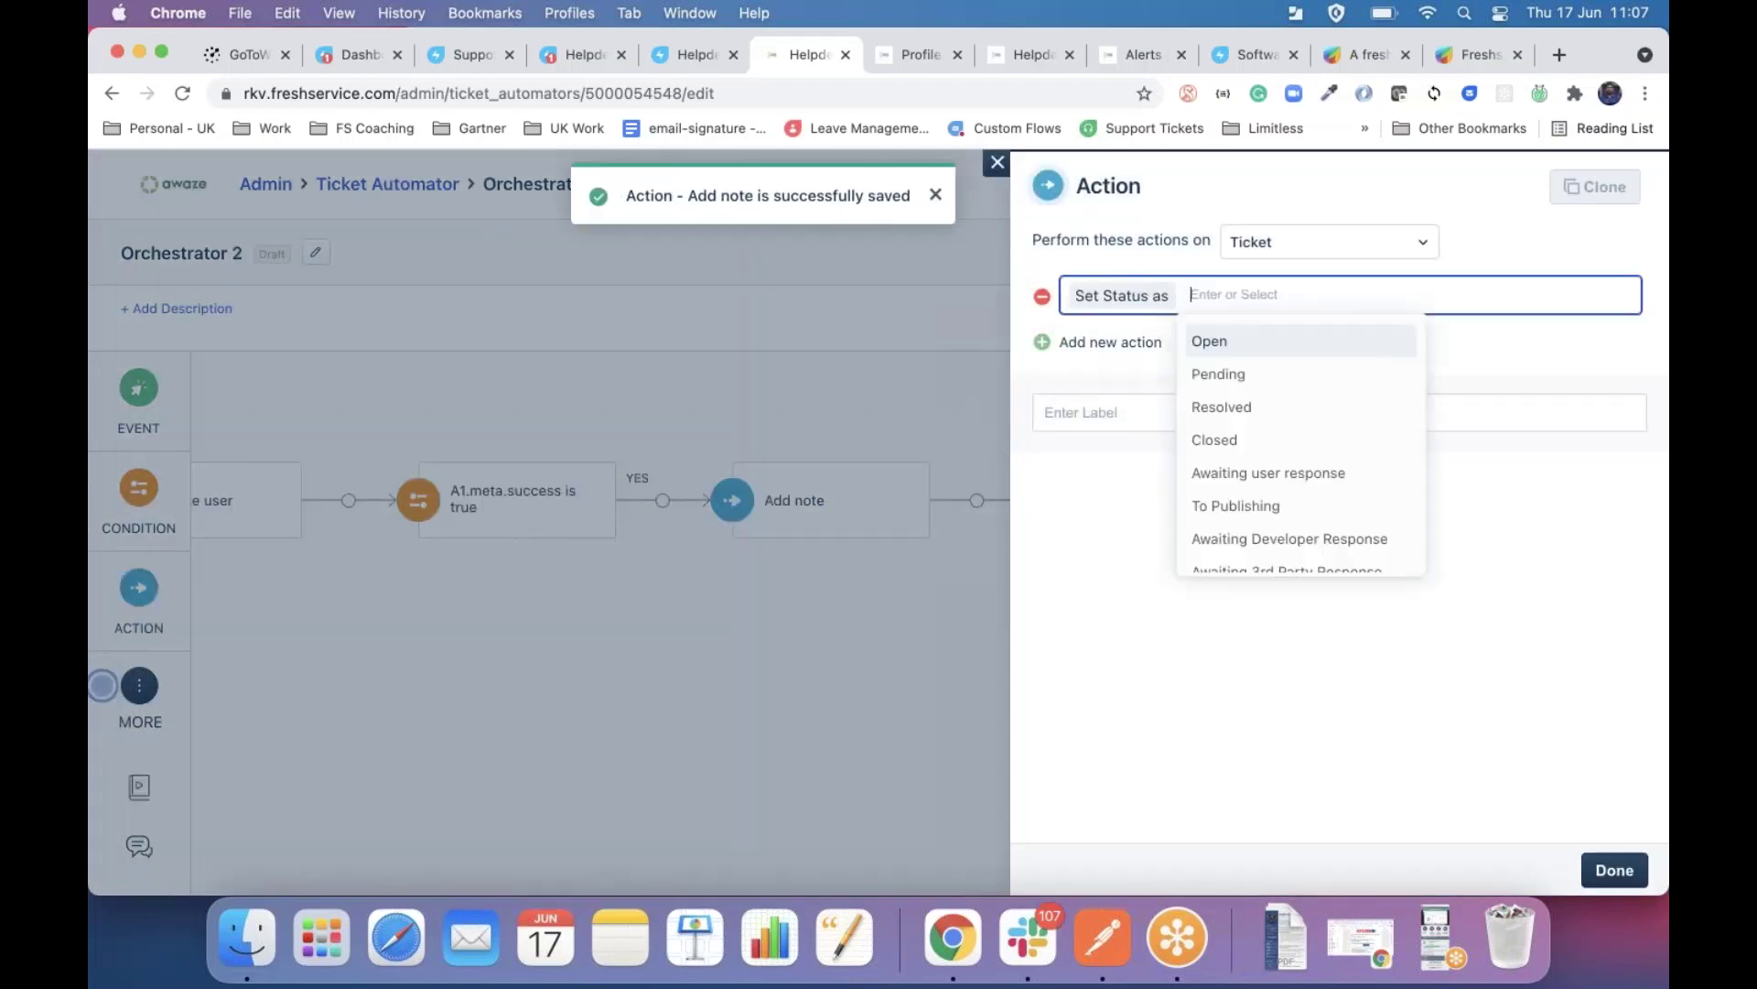
pyautogui.press('Down')
pyautogui.press('Down')
pyautogui.press('Down')
pyautogui.press('Return')
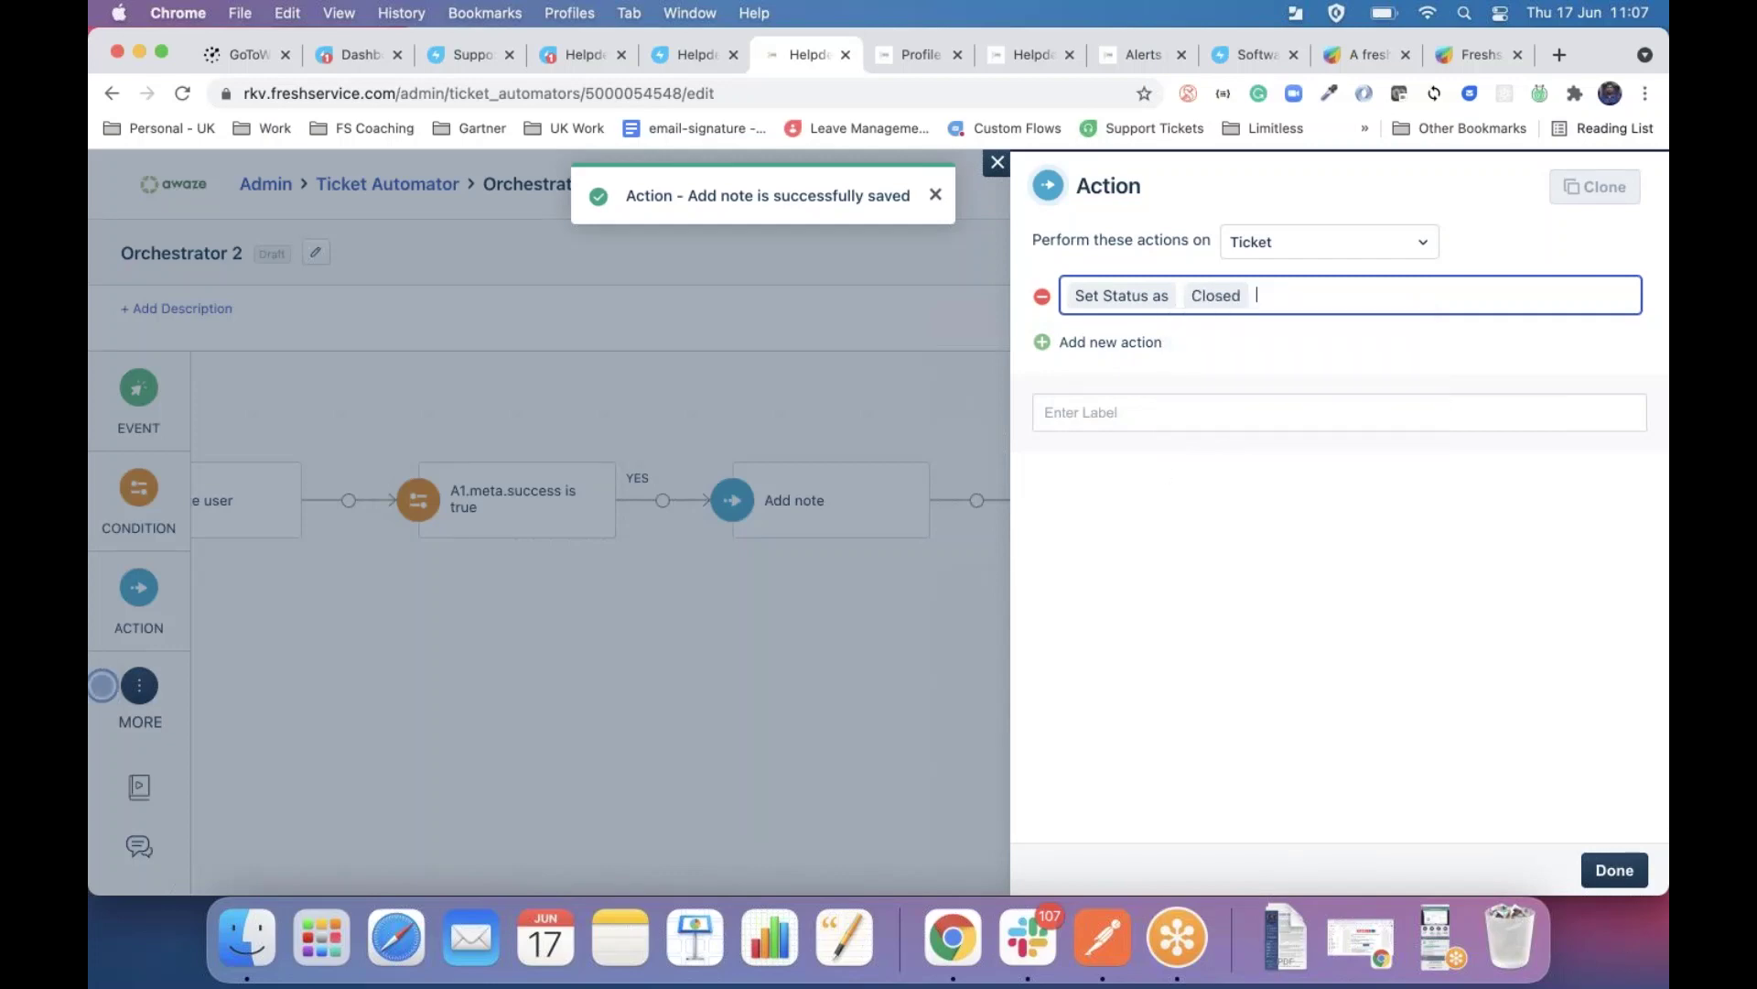
pyautogui.click(1615, 869)
# Add a NO-branch action that assigns the ticket to an agent.
pyautogui.hscroll(3, 367, 622)
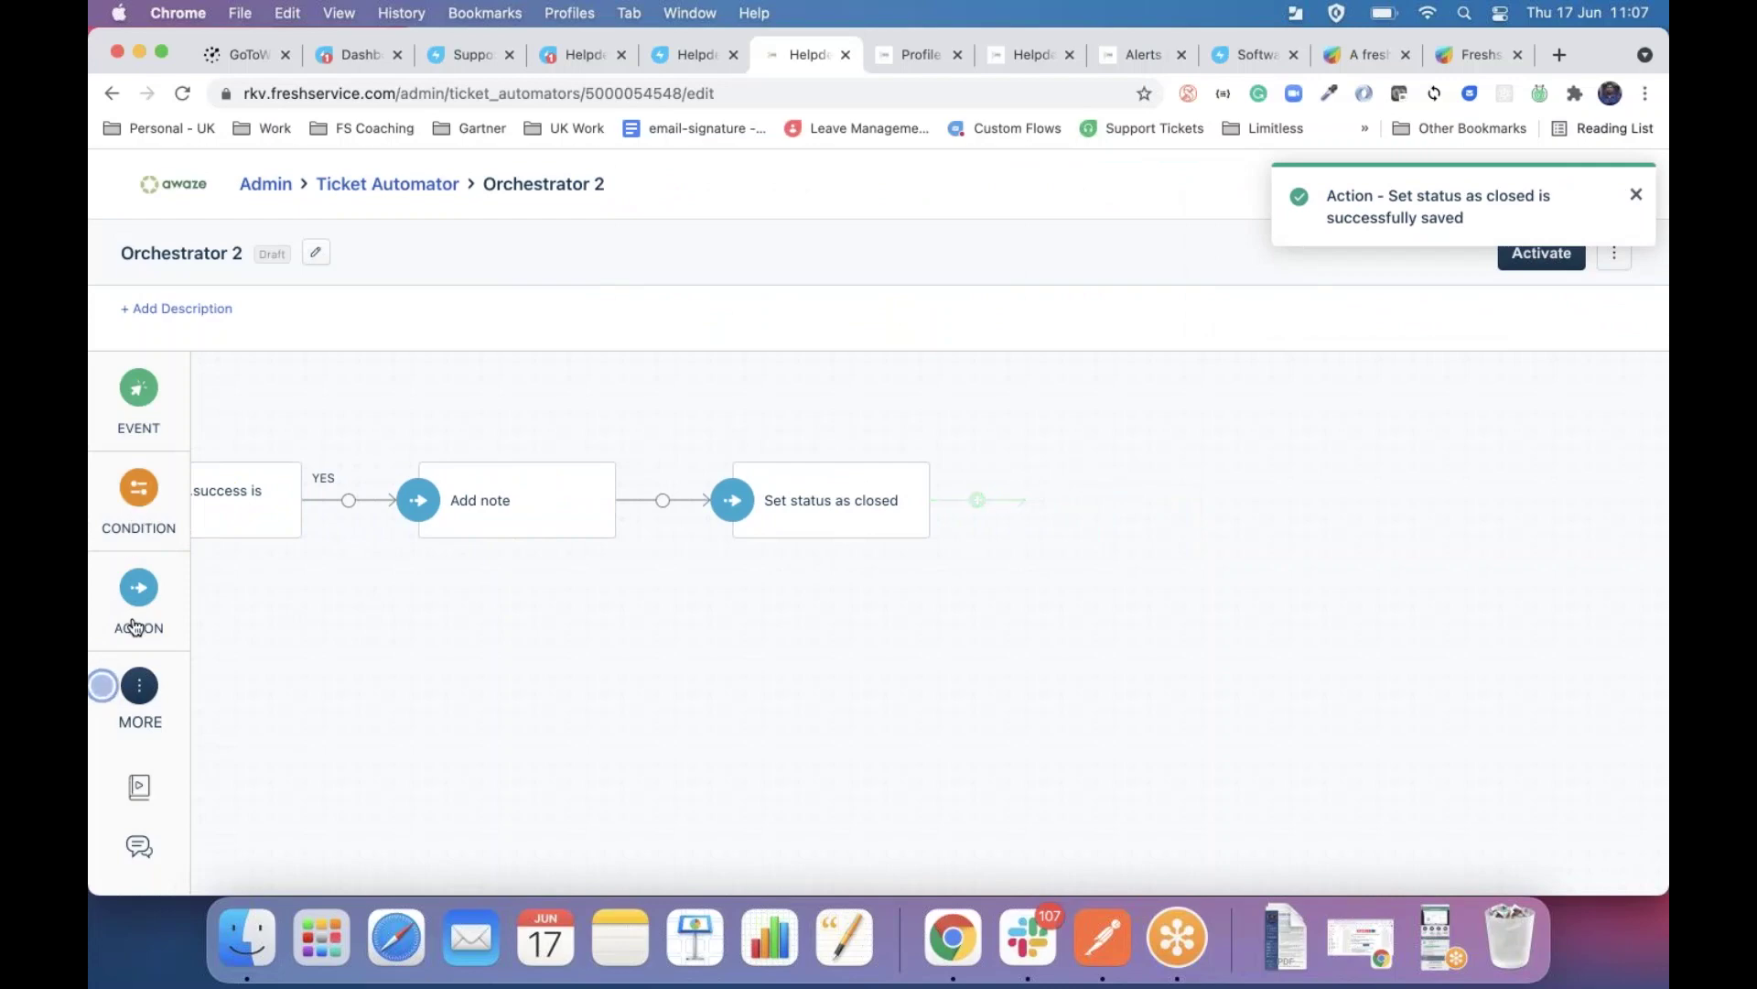
pyautogui.moveTo(139, 588); pyautogui.dragTo(256, 595)
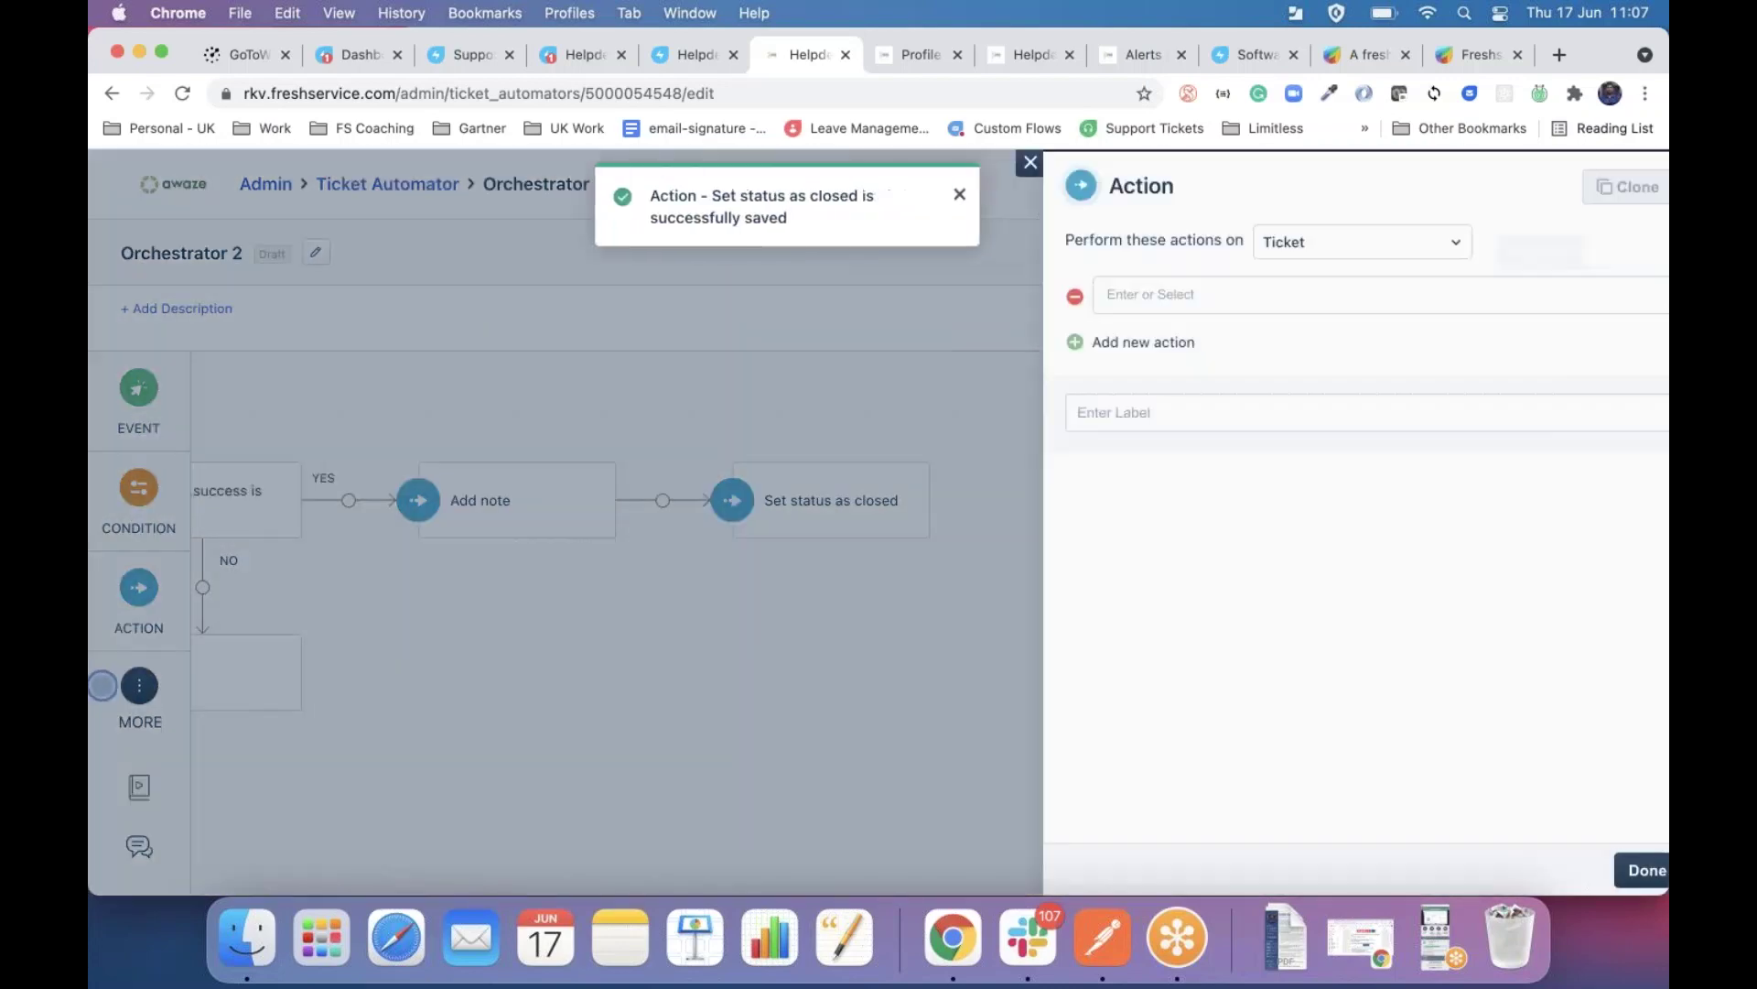
pyautogui.write('ass')
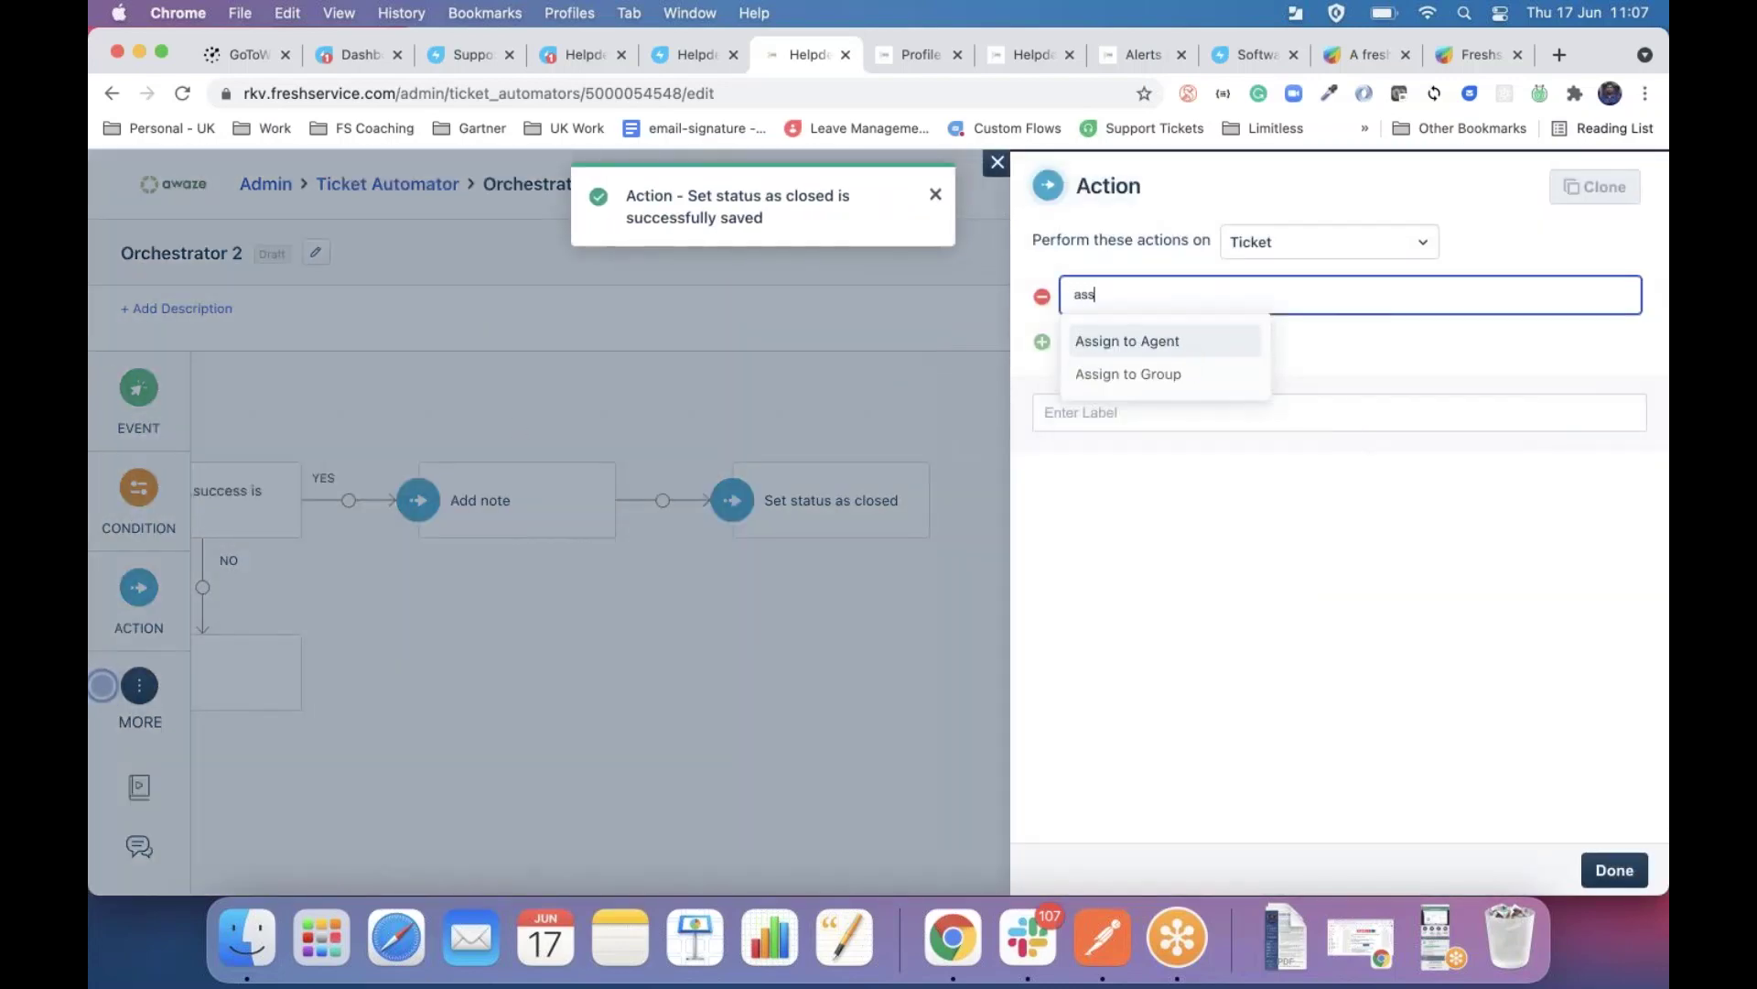
pyautogui.press('Return')
pyautogui.press('Down')
pyautogui.press('Down')
pyautogui.press('Return')
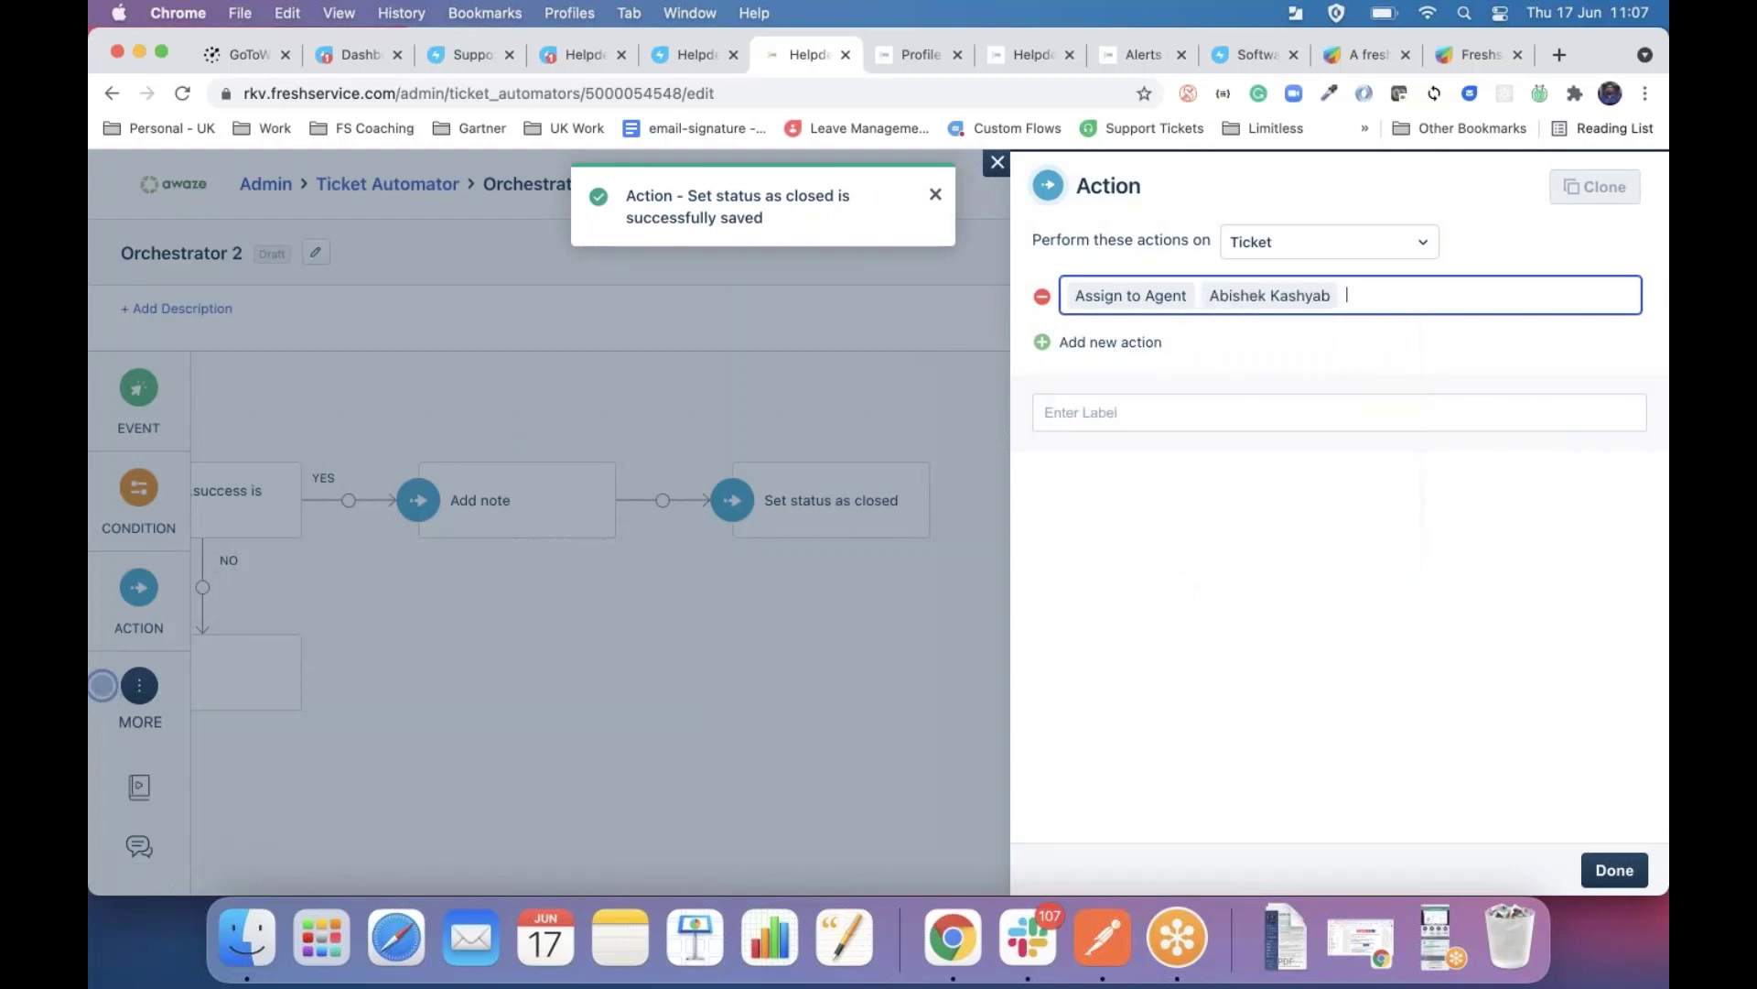
# Save the NO branch's Assign to Agent action, review the flow, then go to Profile 1's alert profiles.
pyautogui.click(1616, 867)
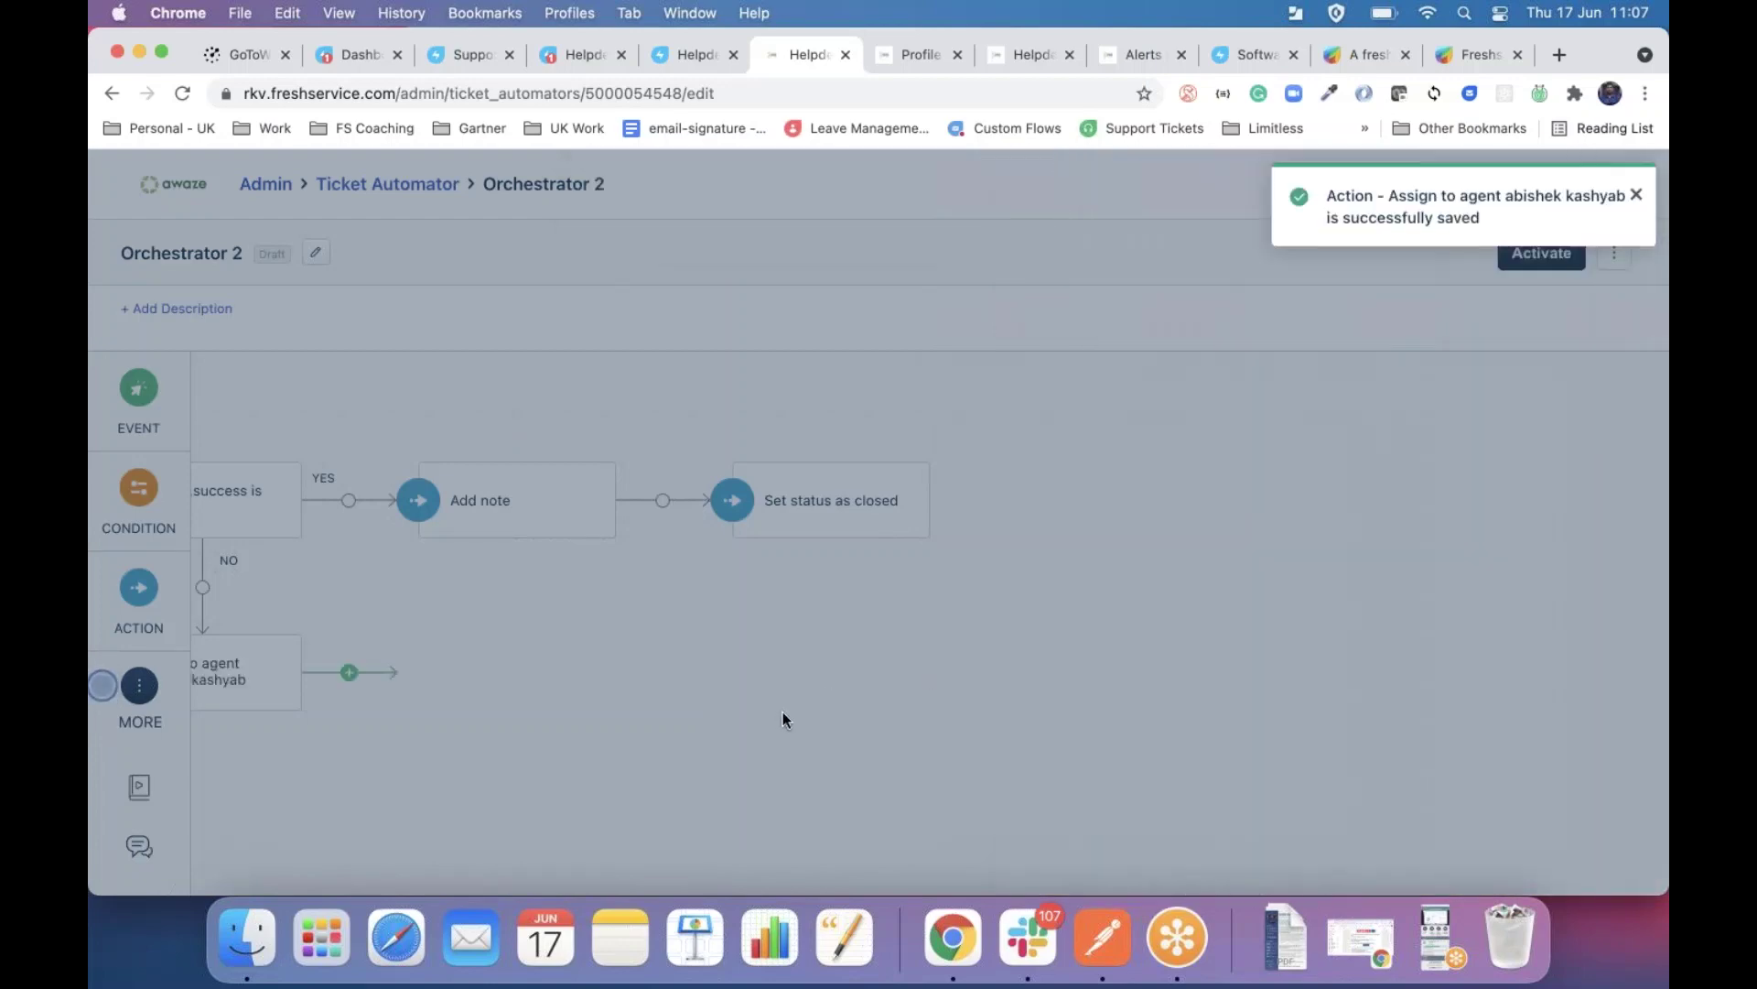
pyautogui.hscroll(-10, 782, 718)
pyautogui.scroll(2, 783, 719)
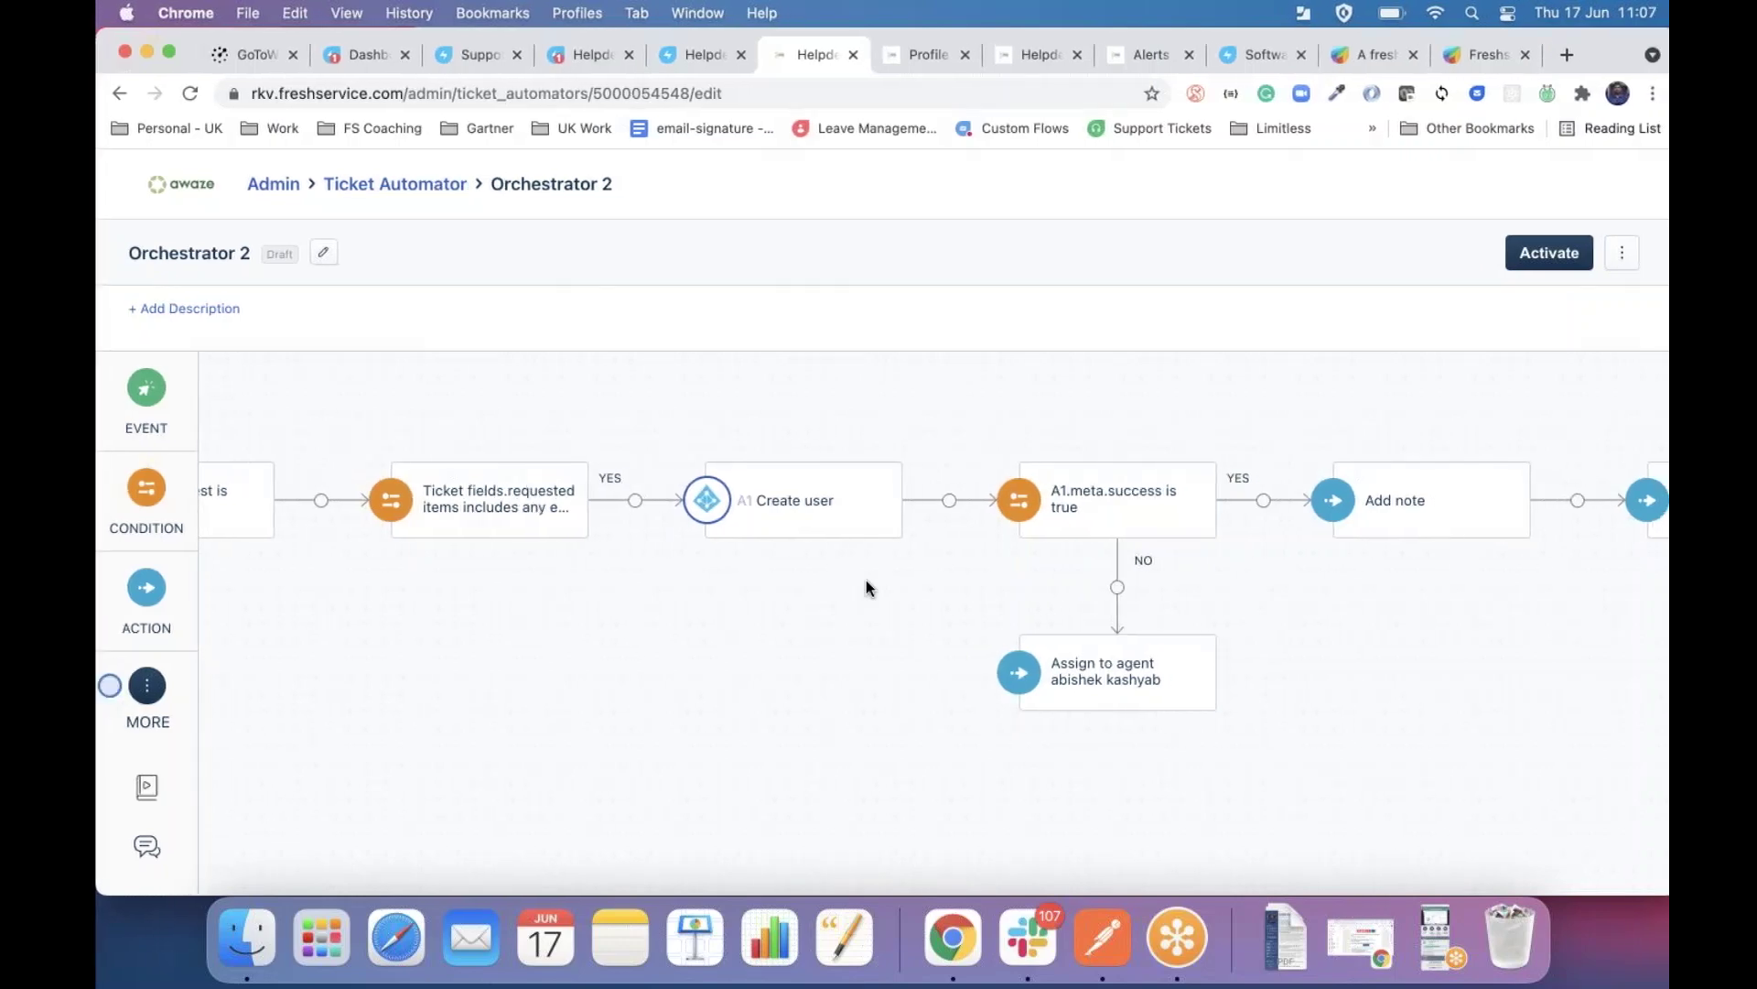
pyautogui.hscroll(-5, 866, 585)
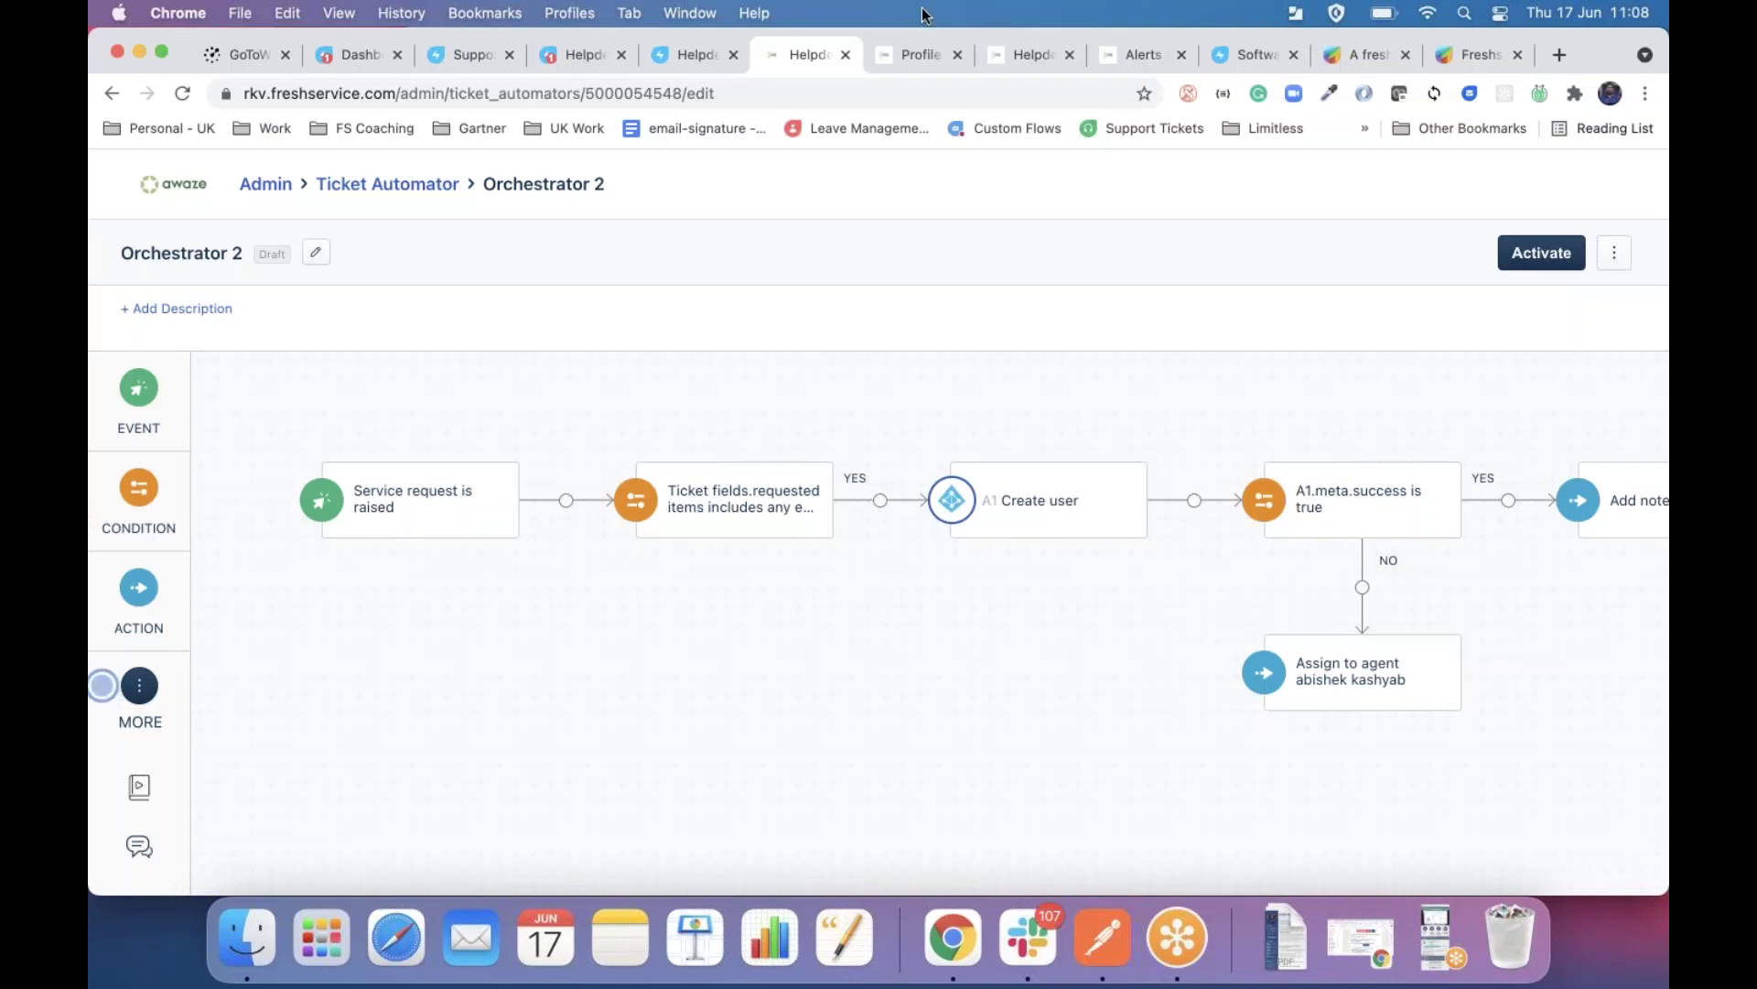
pyautogui.click(898, 59)
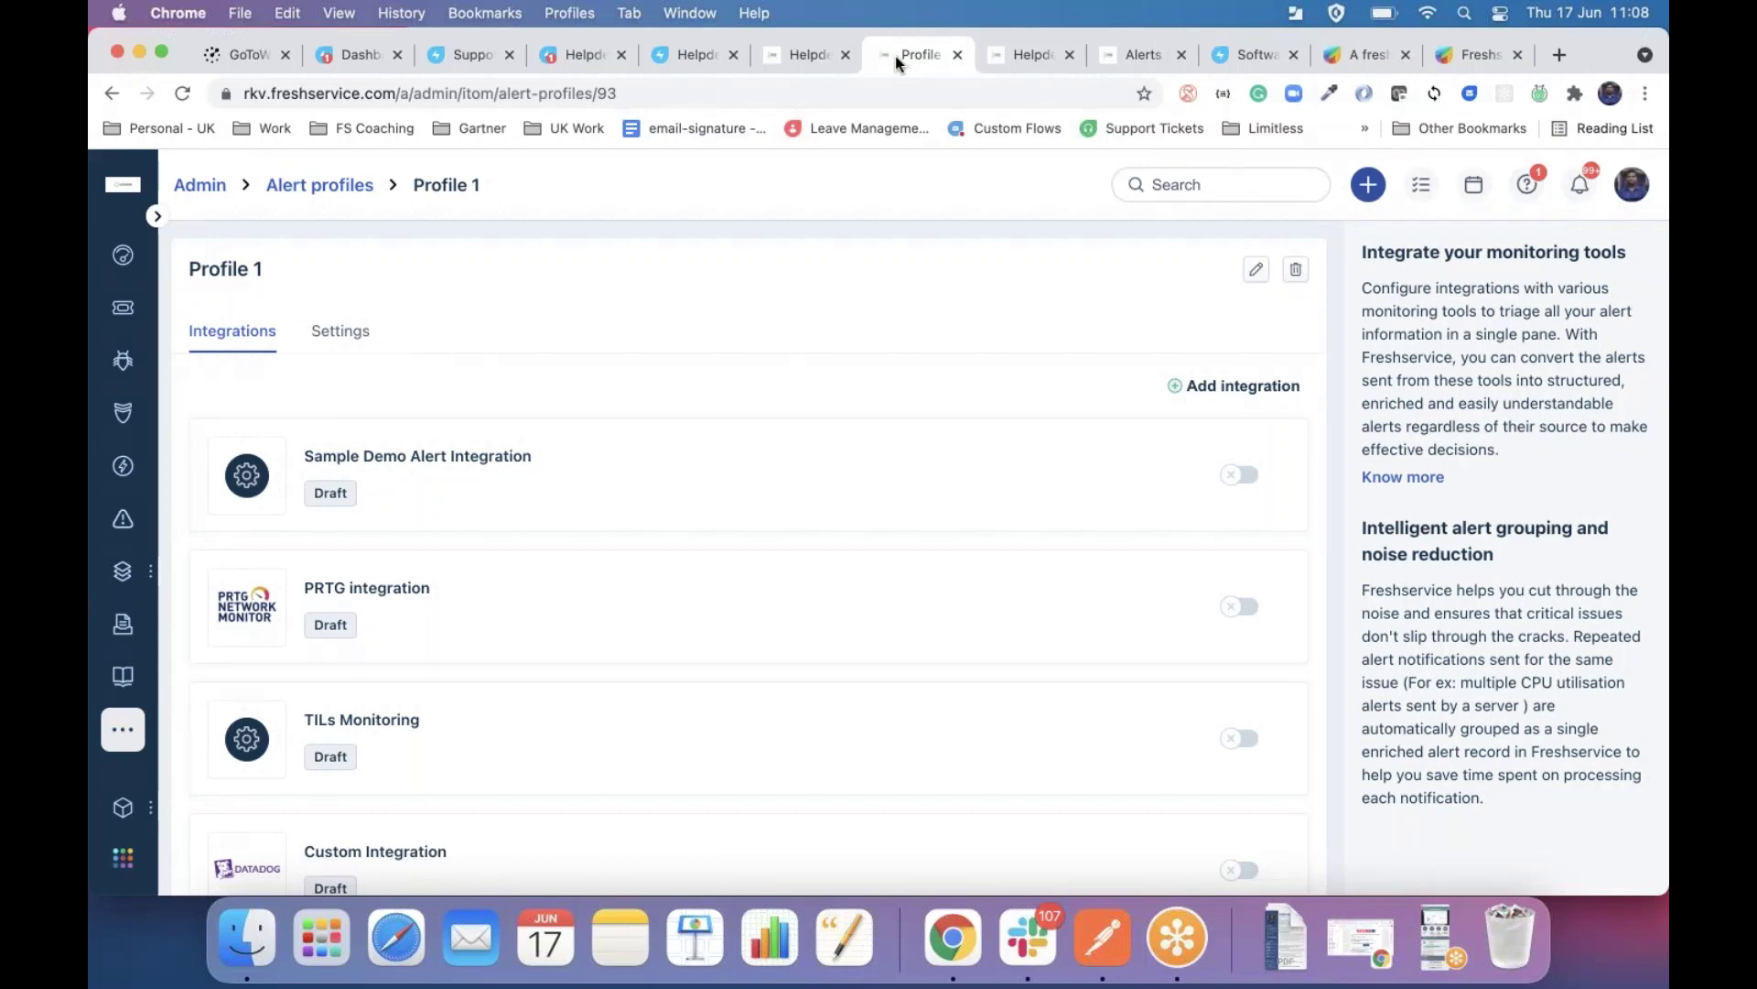
# Return to the Orchestrator 2 editor and reopen the Create user step's Azure AD settings.
pyautogui.click(793, 54)
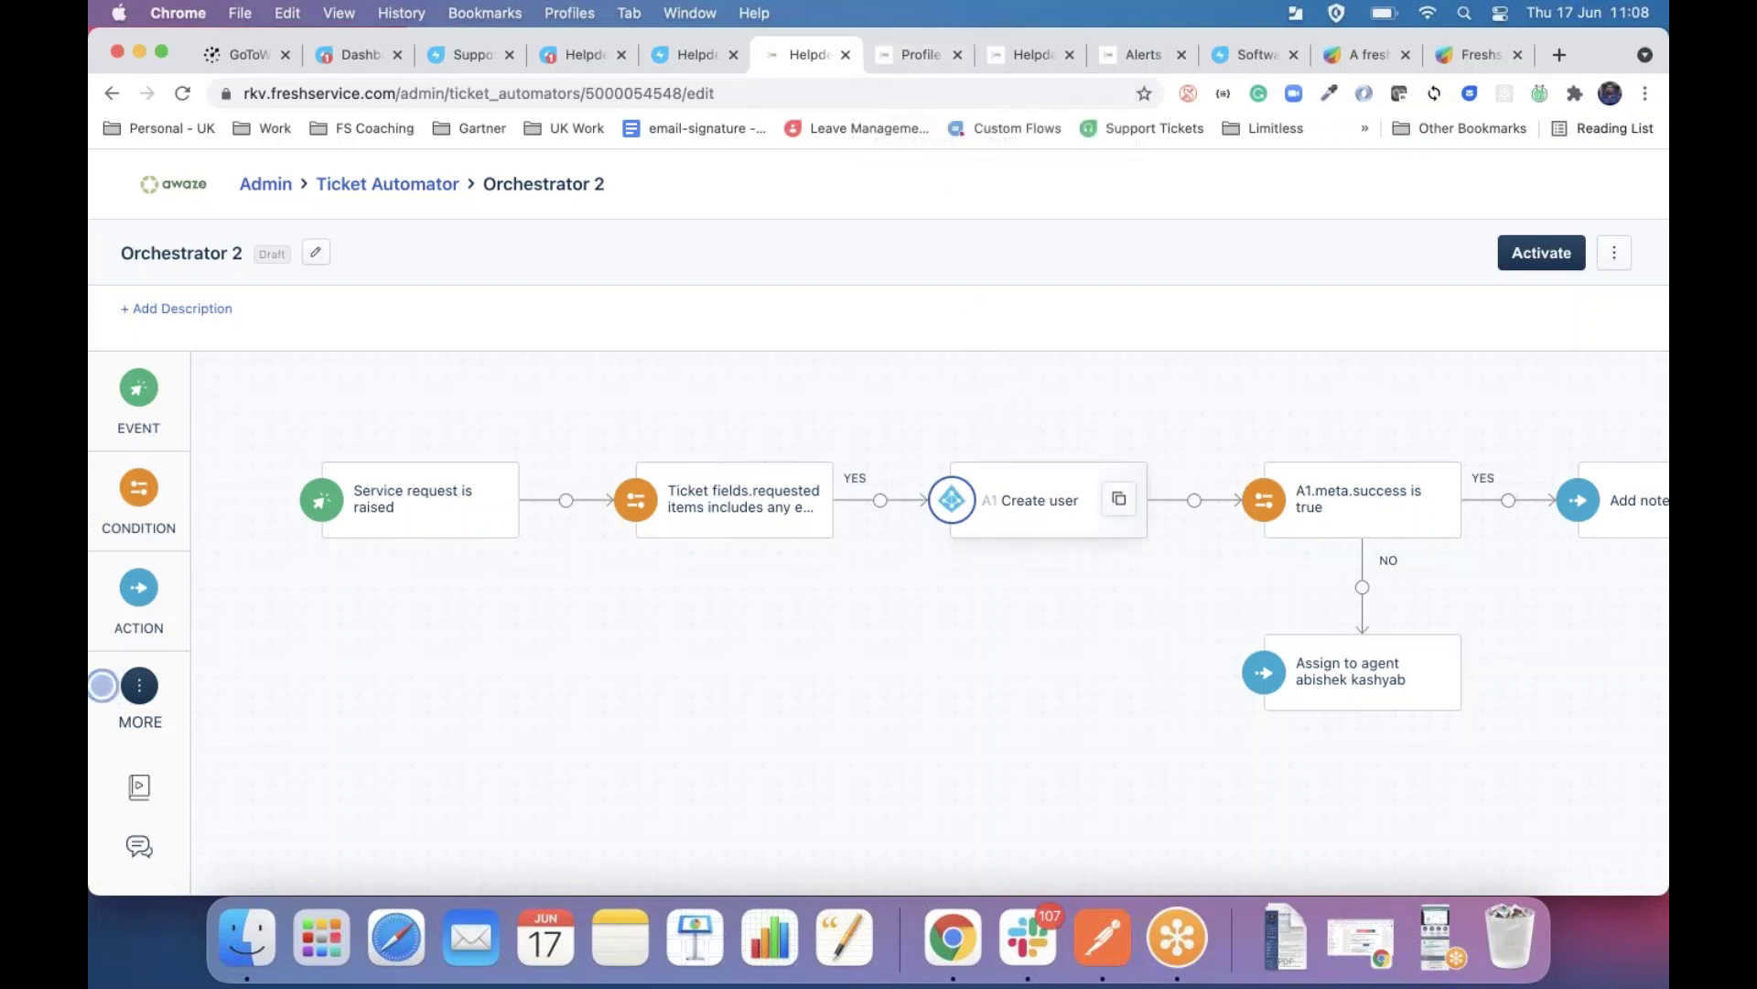
pyautogui.click(1035, 500)
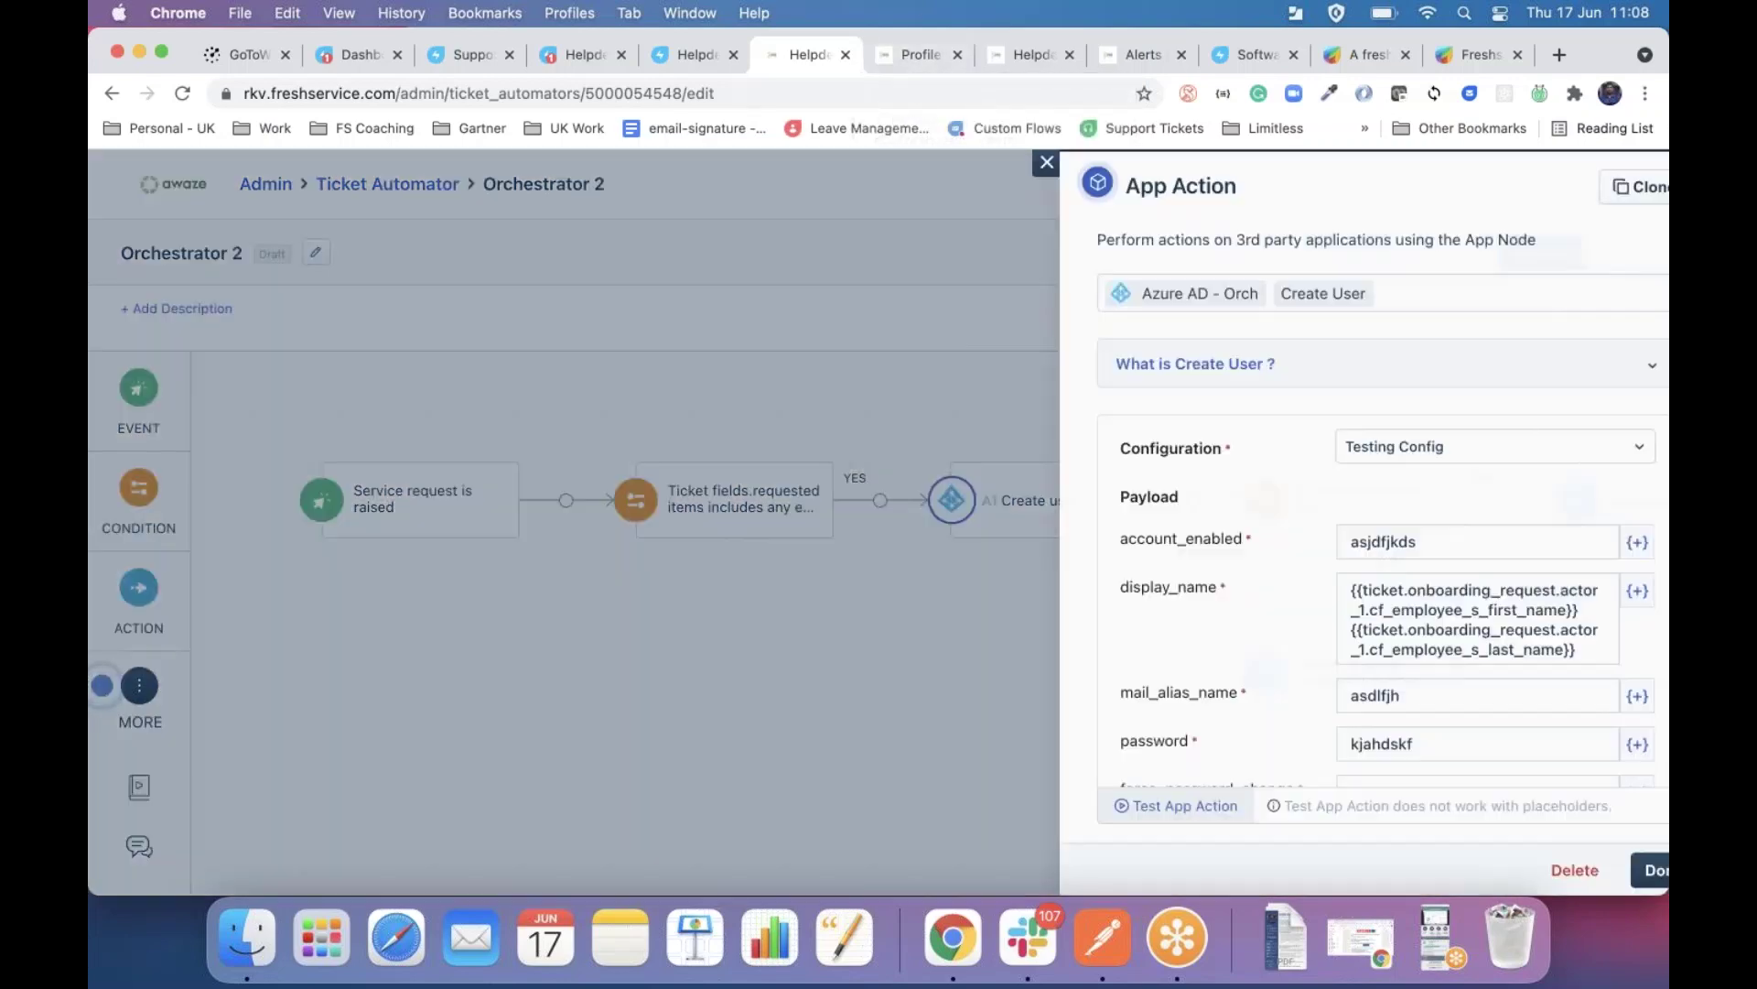
# Browse the other available Azure AD actions for the Create user step.
pyautogui.click(1404, 289)
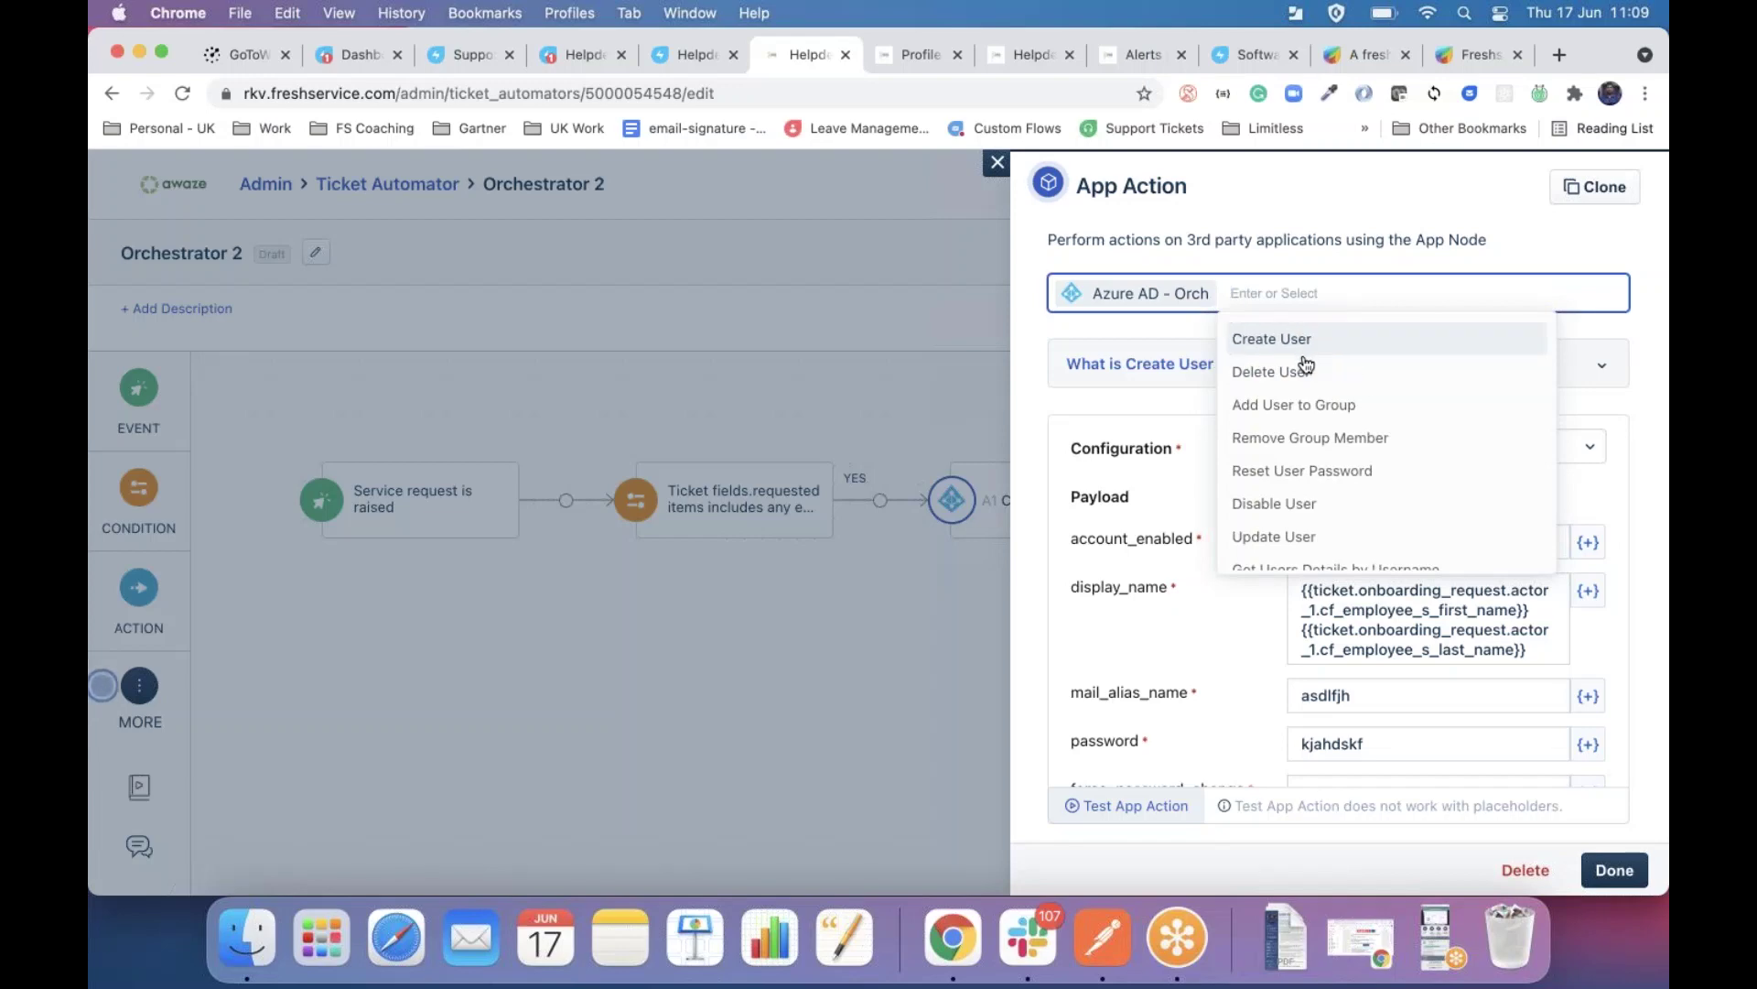
pyautogui.scroll(-3, 1325, 455)
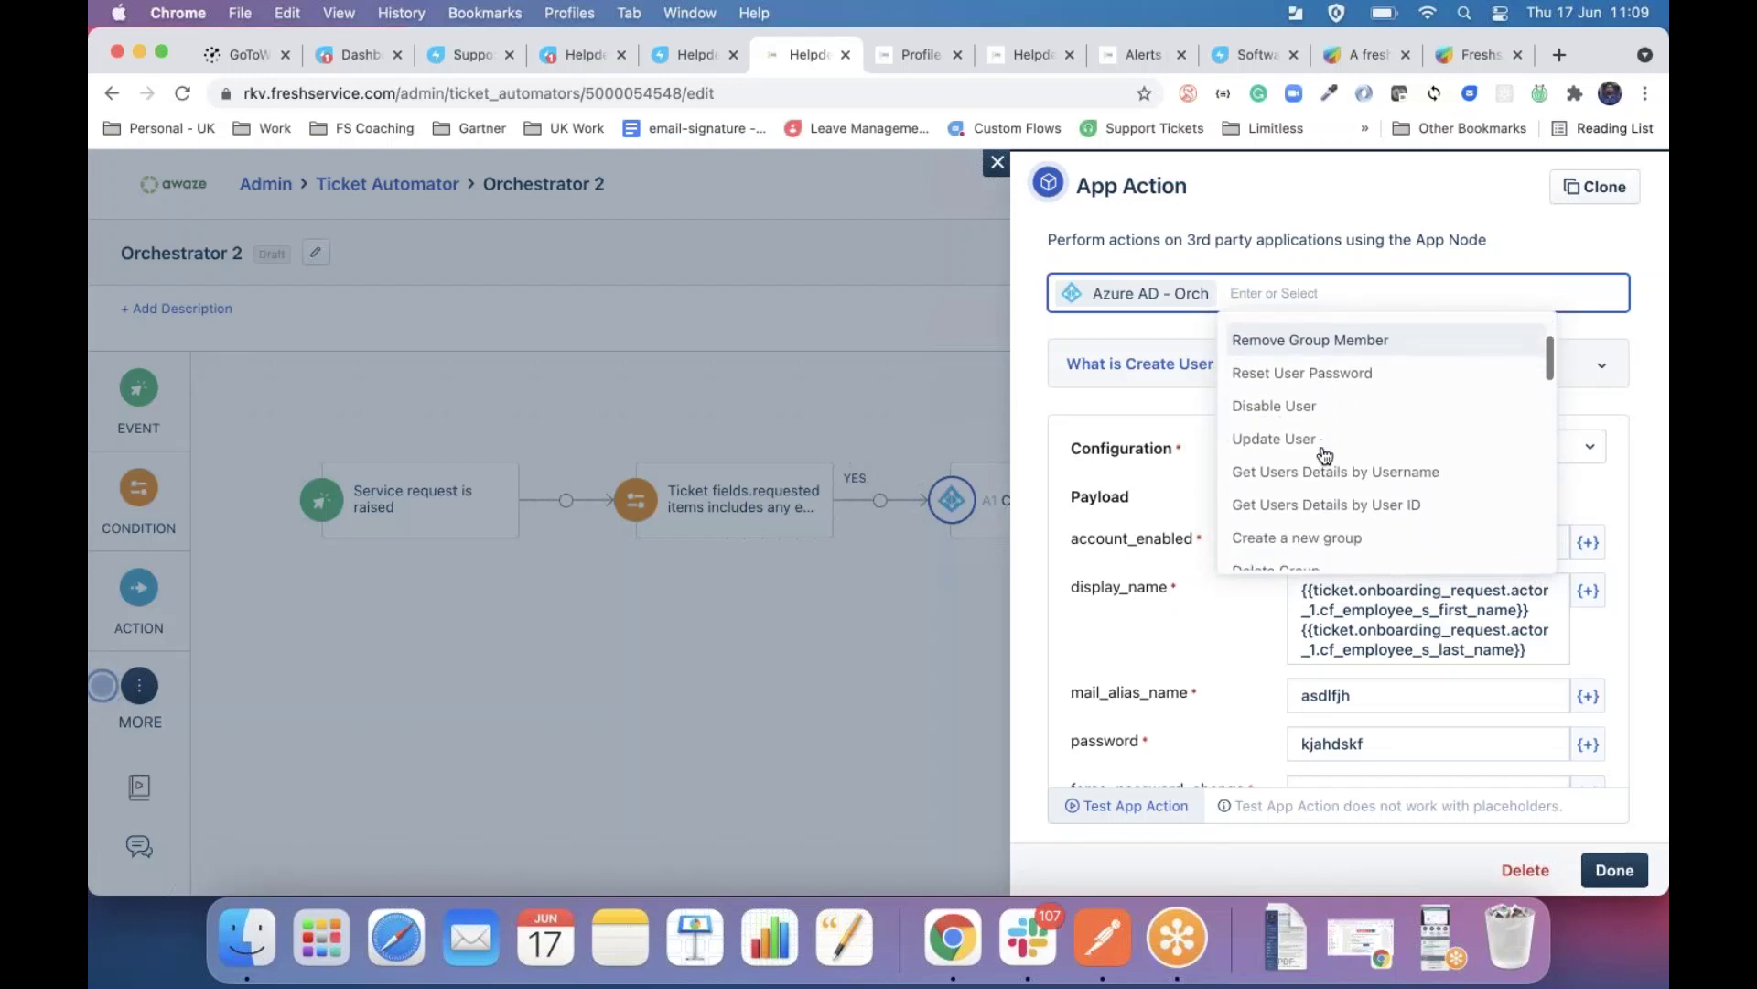
pyautogui.scroll(3, 1325, 455)
pyautogui.scroll(-5, 1324, 455)
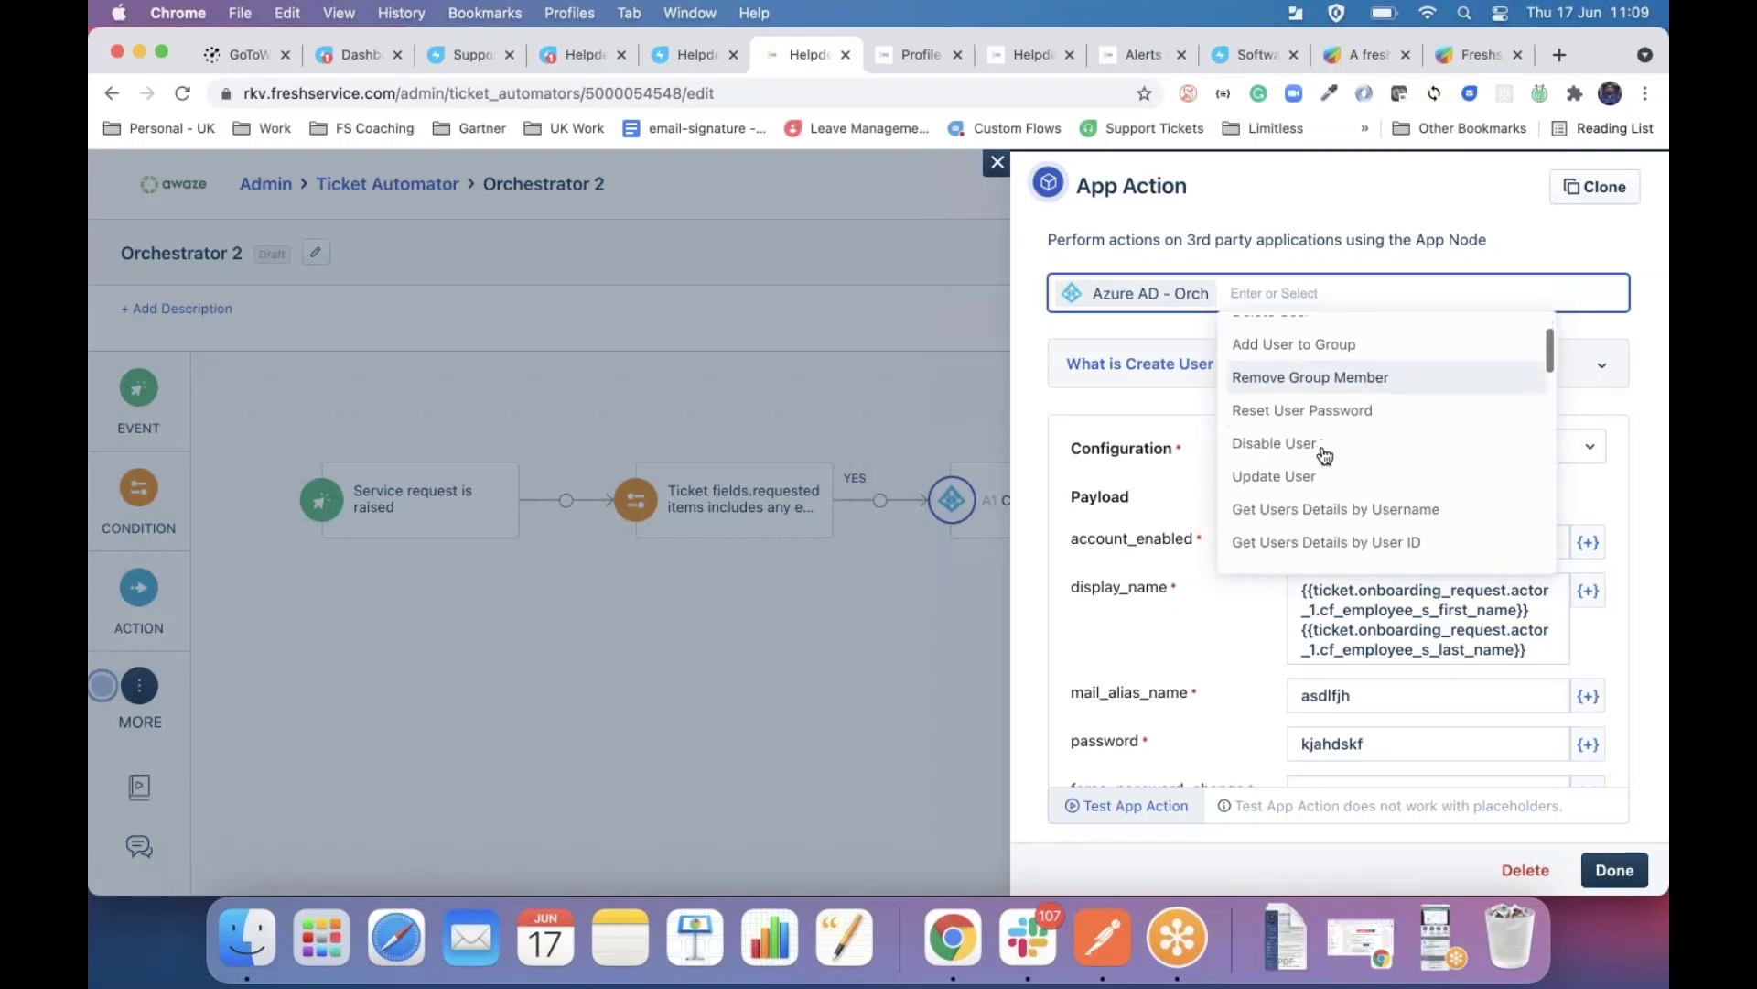
pyautogui.scroll(-10, 1324, 455)
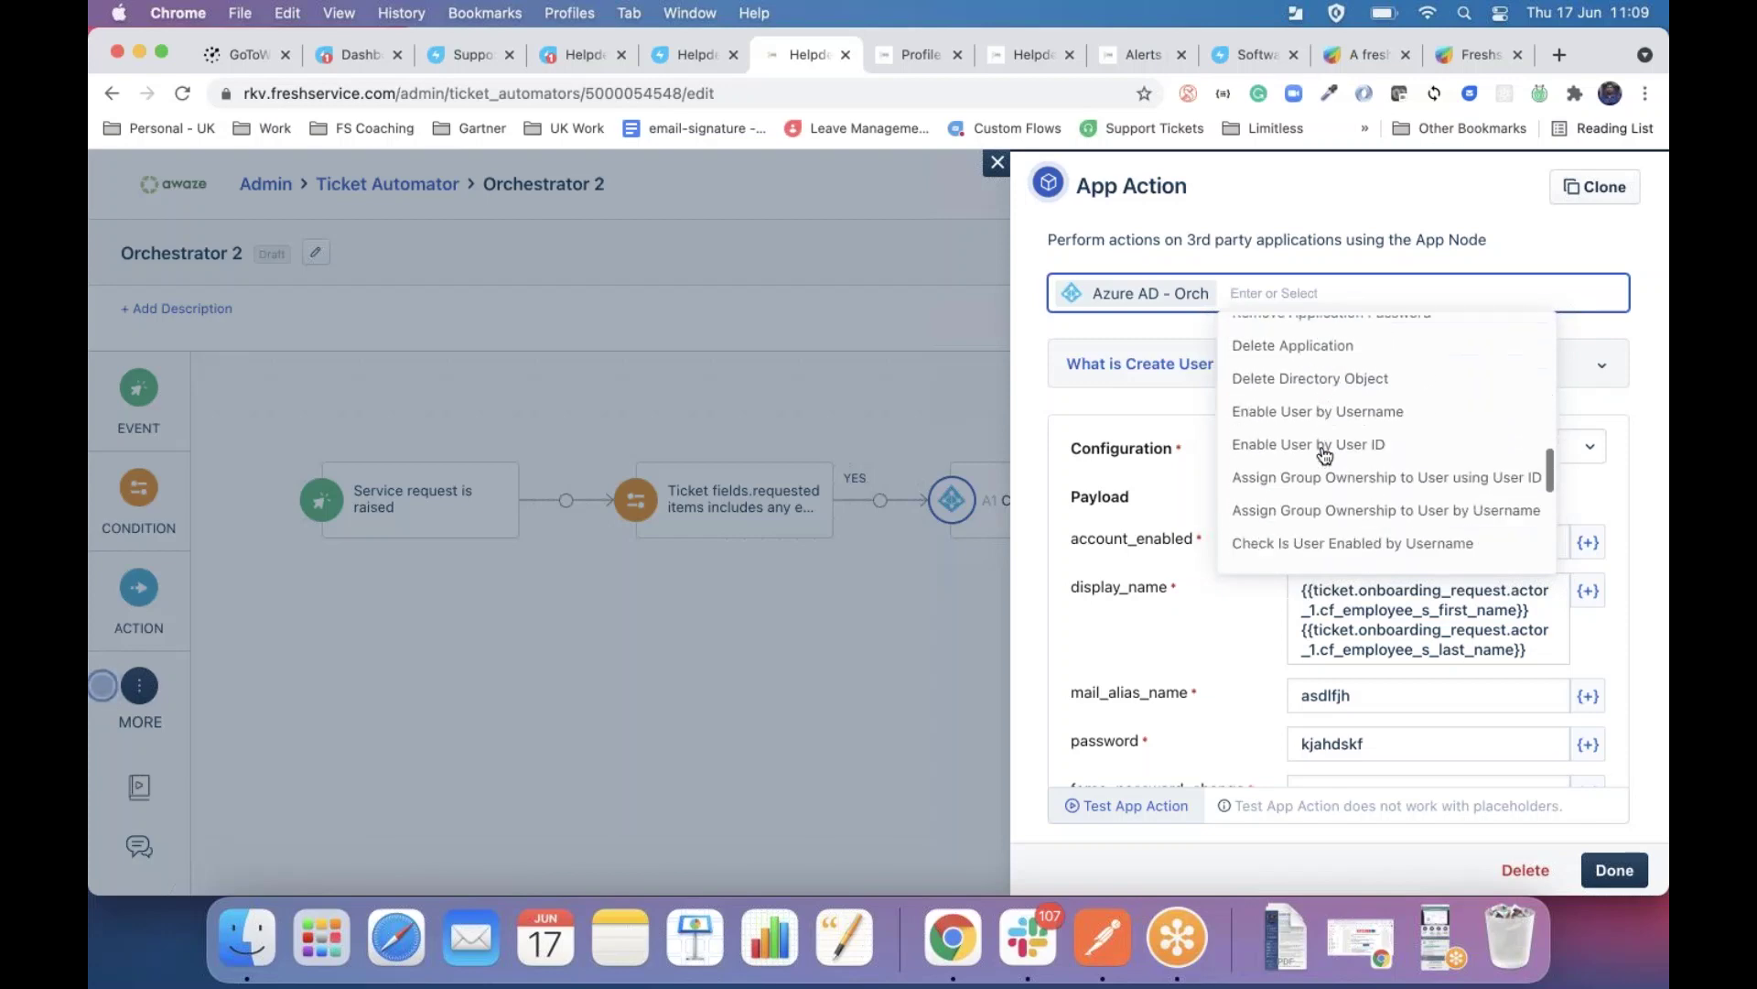
pyautogui.scroll(15, 1324, 455)
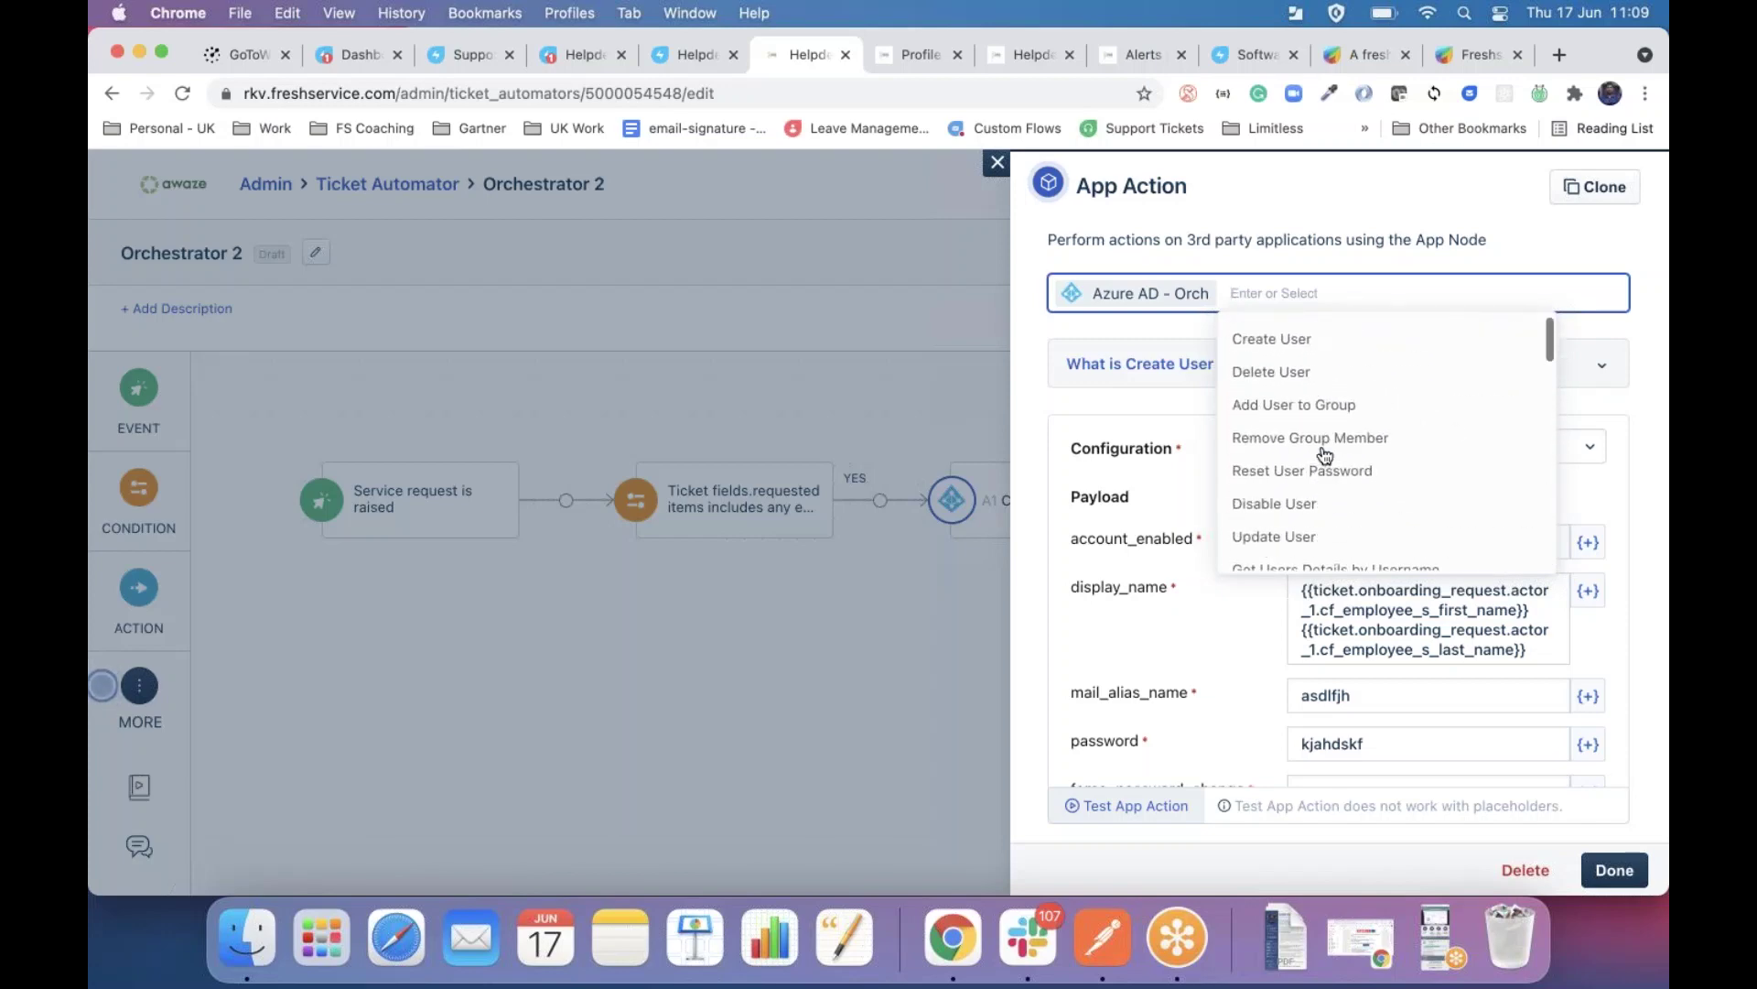
# Clear the Azure AD - Orch app, browse the other apps, and close the App Action panel.
pyautogui.press('BackSpace')
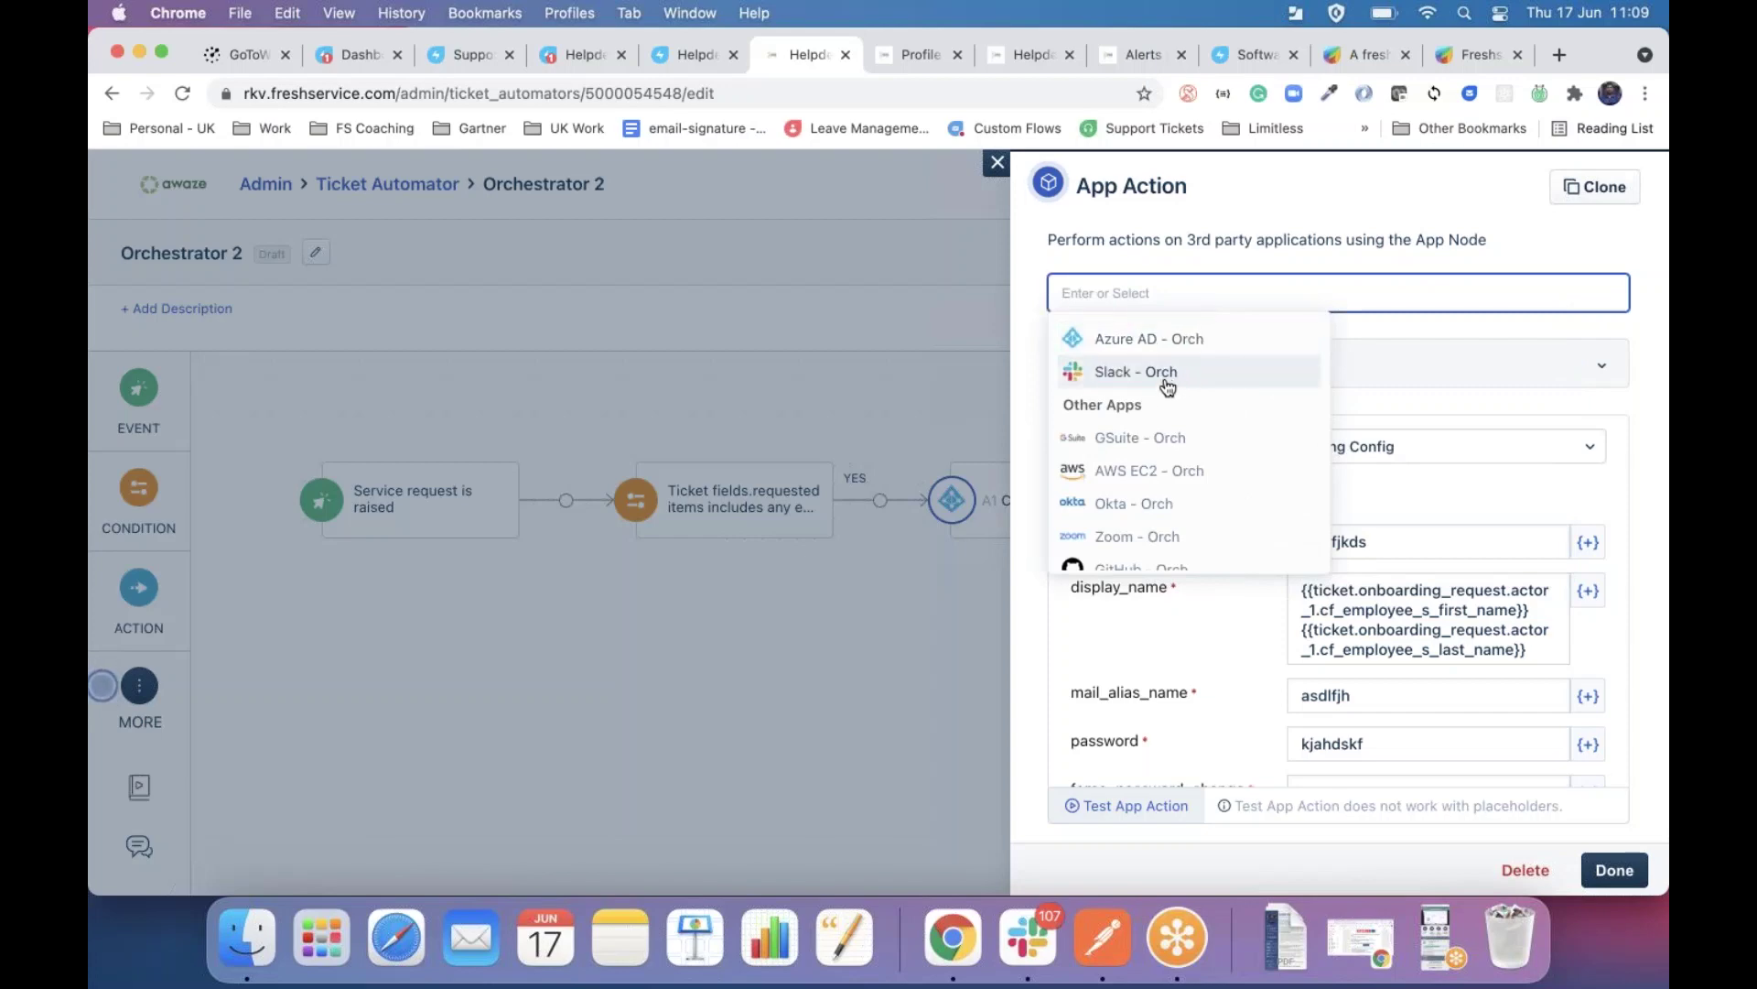
pyautogui.scroll(-10, 1175, 478)
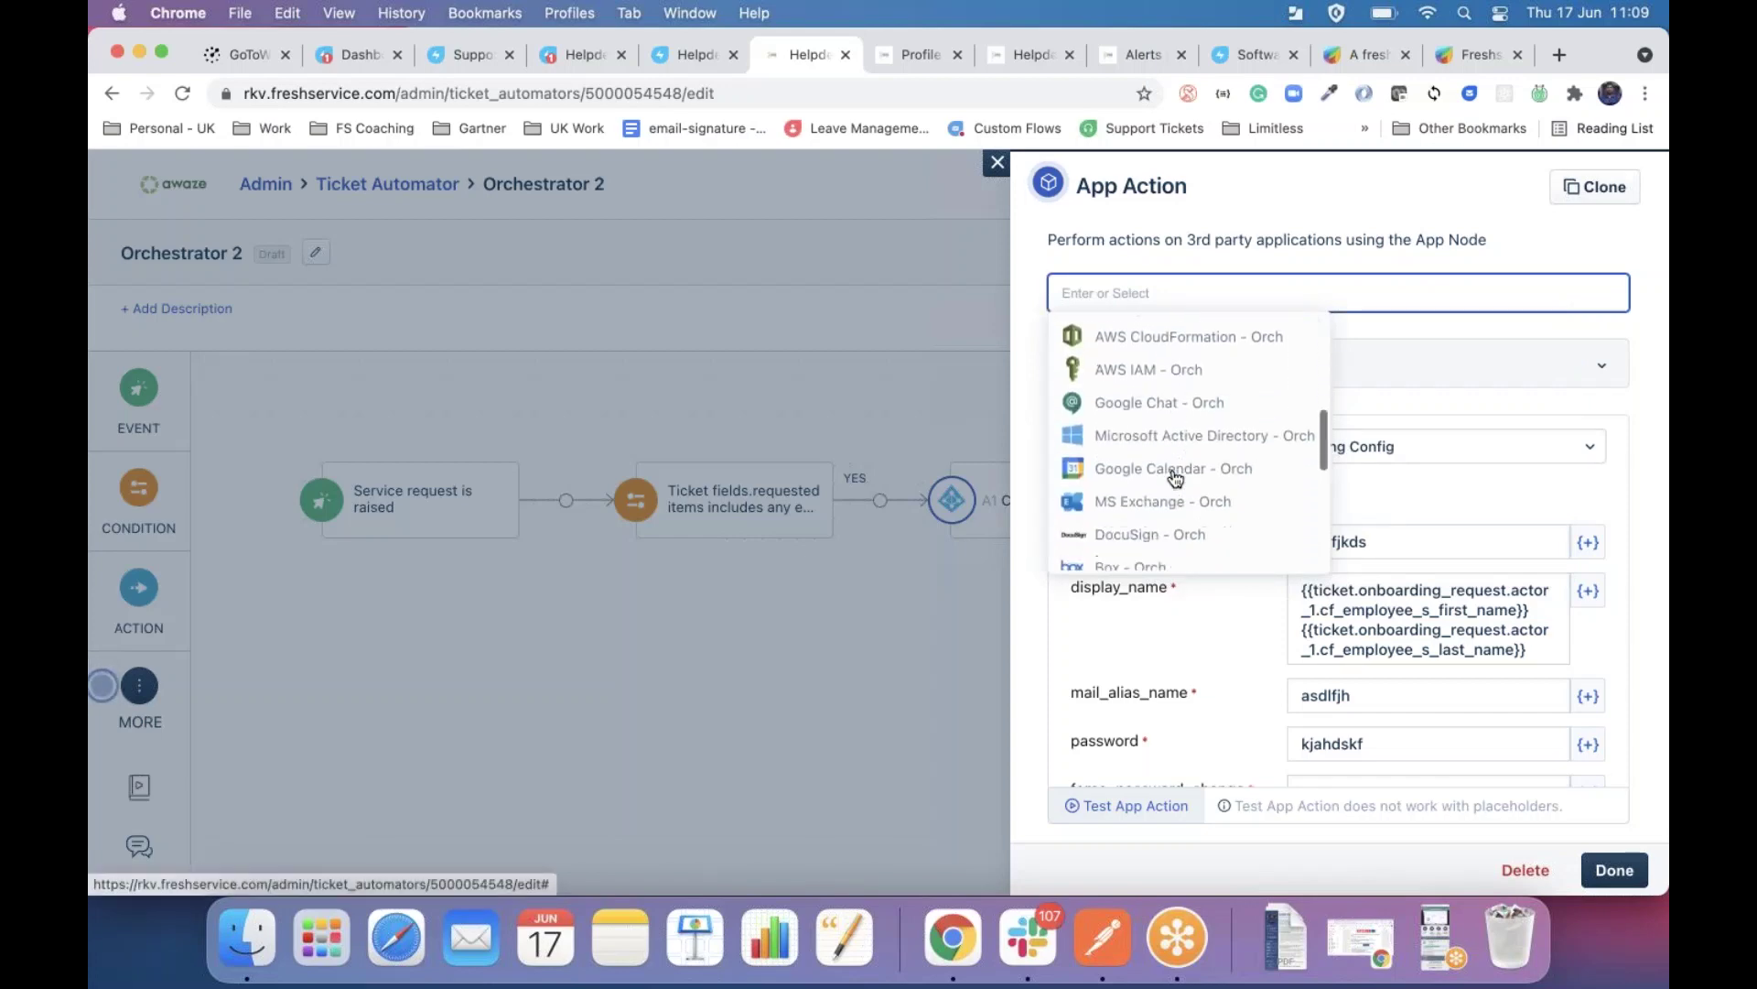
pyautogui.scroll(10, 1175, 478)
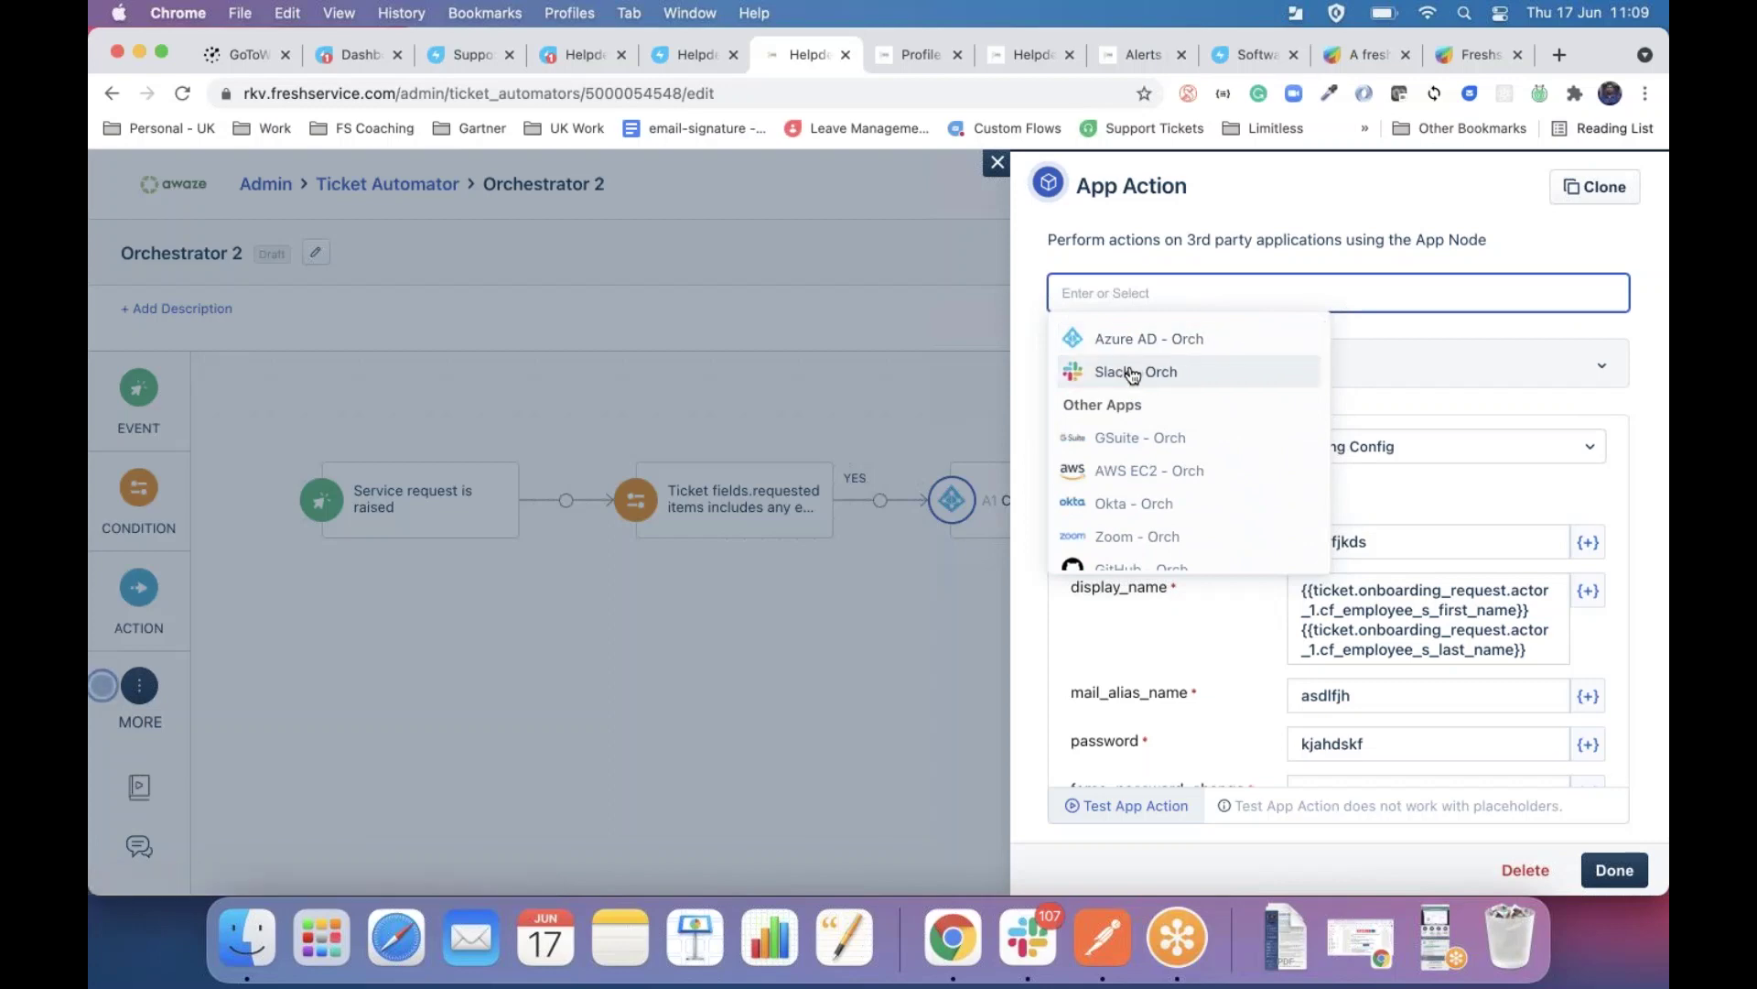
pyautogui.scroll(-5, 1136, 458)
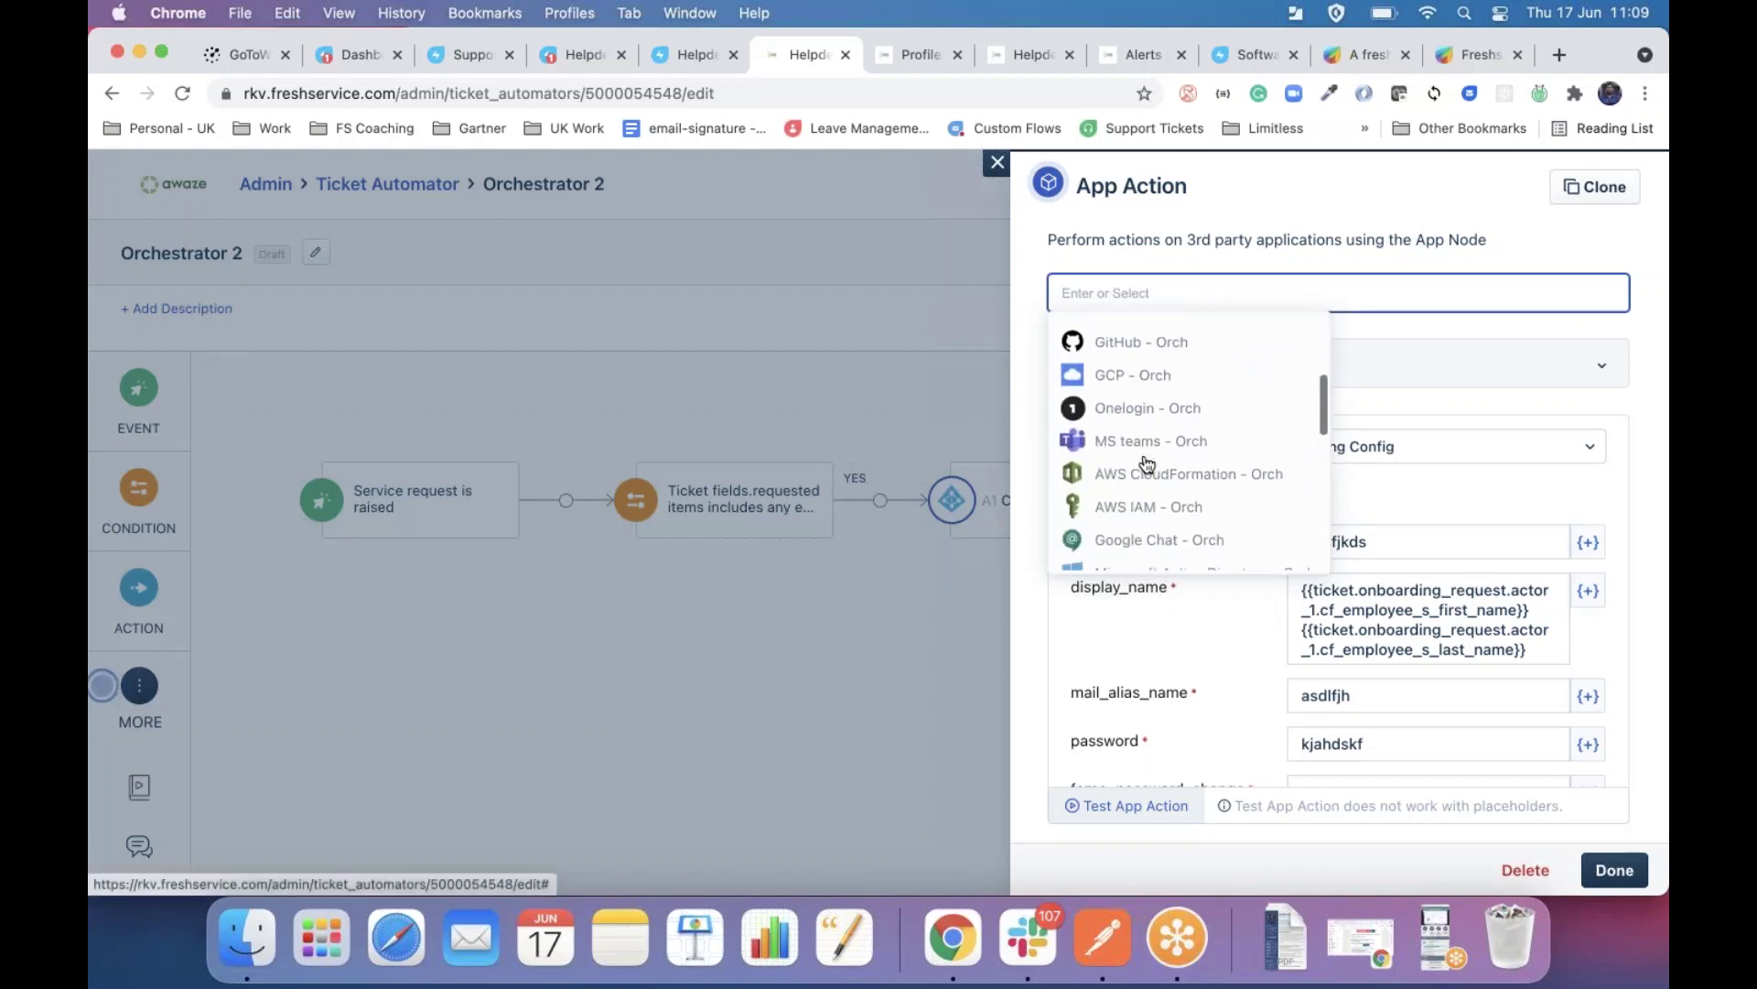
pyautogui.scroll(-3, 1136, 482)
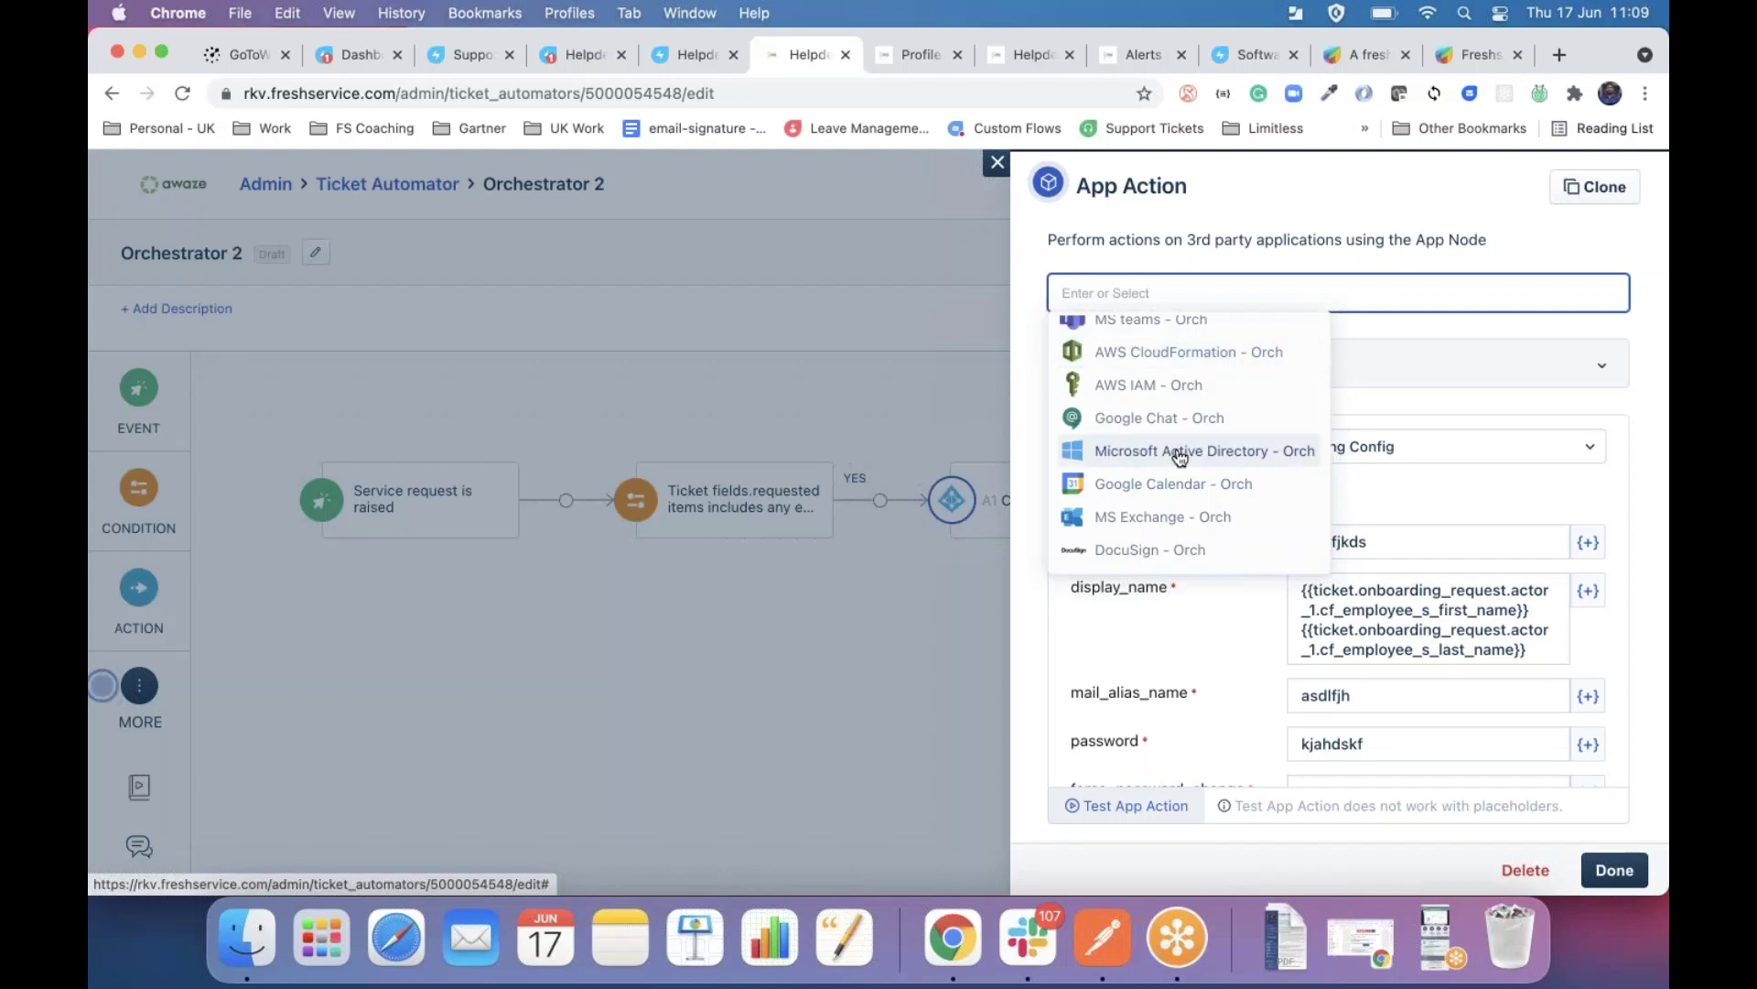
pyautogui.scroll(-6, 1180, 457)
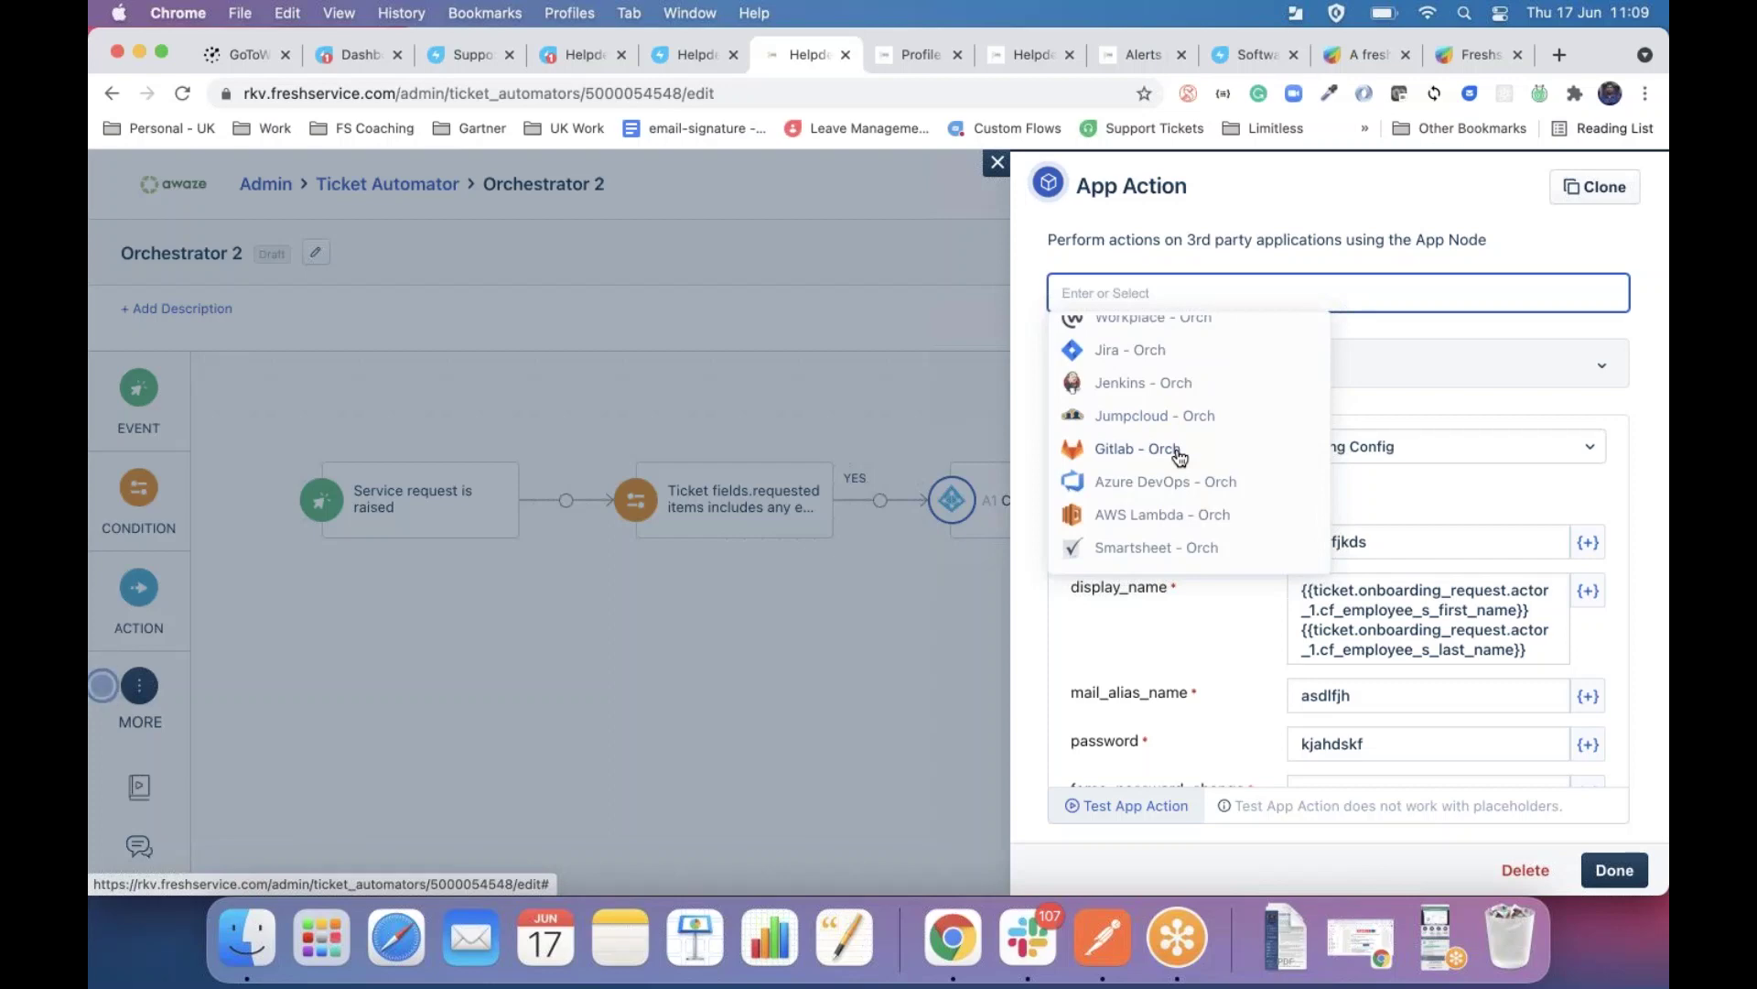
pyautogui.scroll(1, 1173, 448)
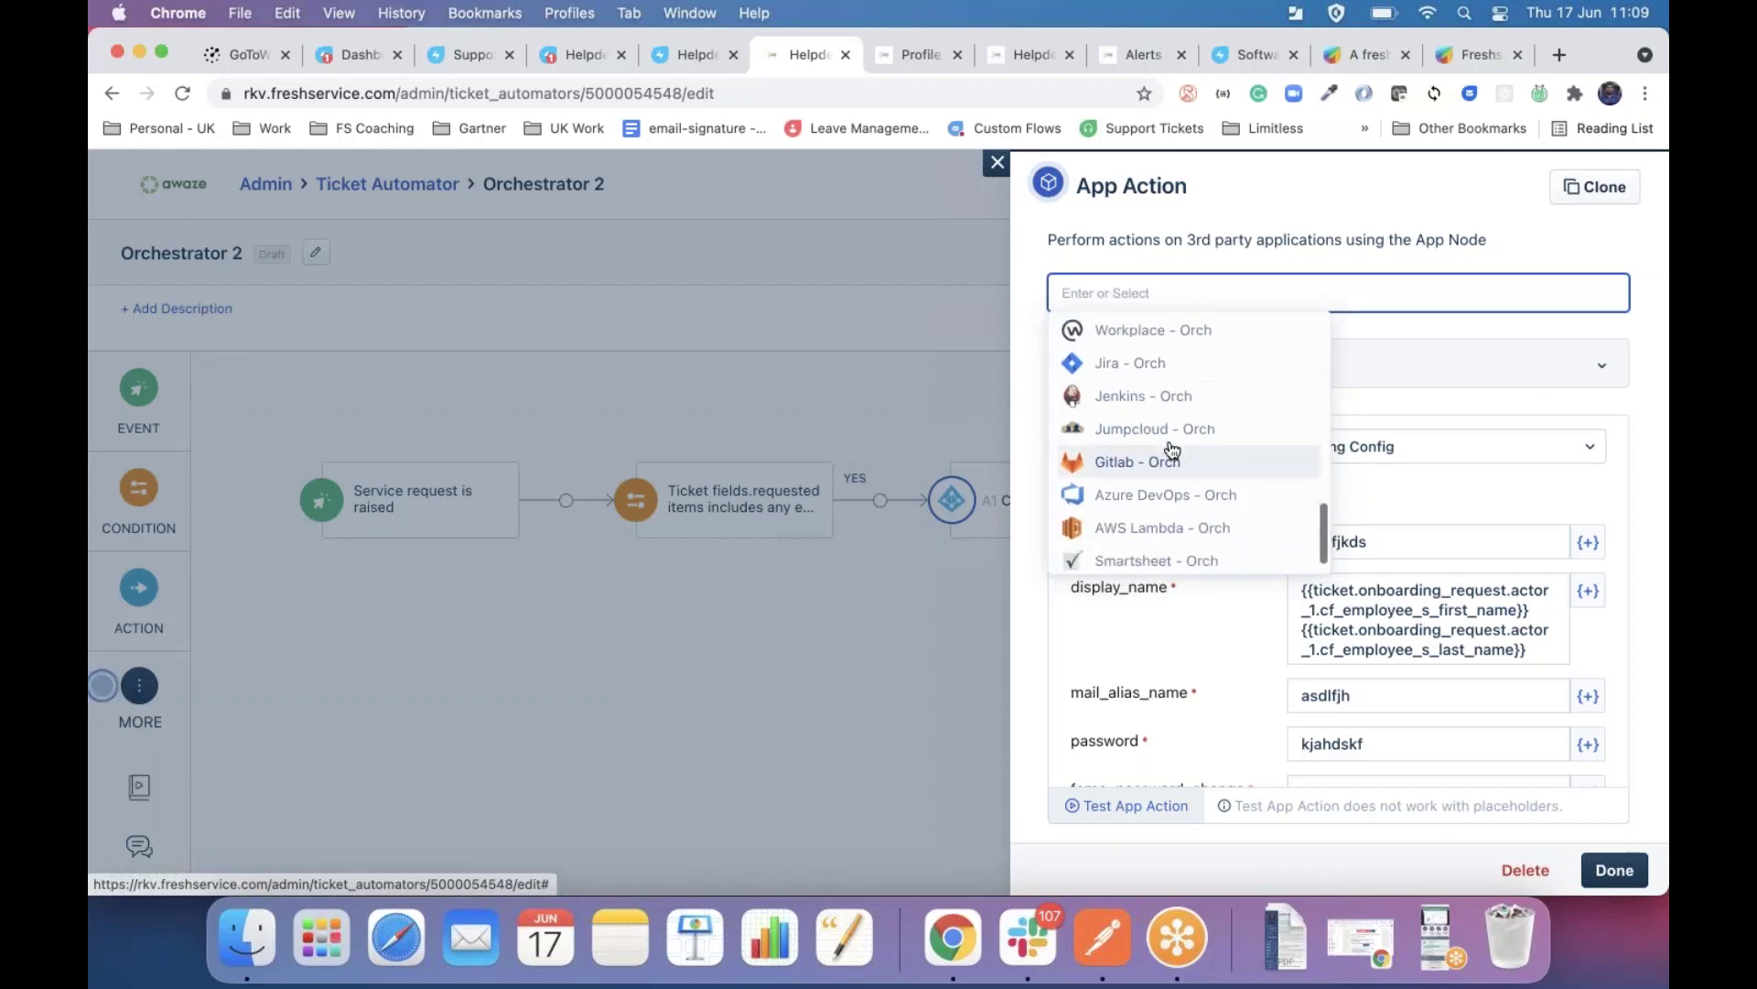
pyautogui.scroll(-1, 1173, 448)
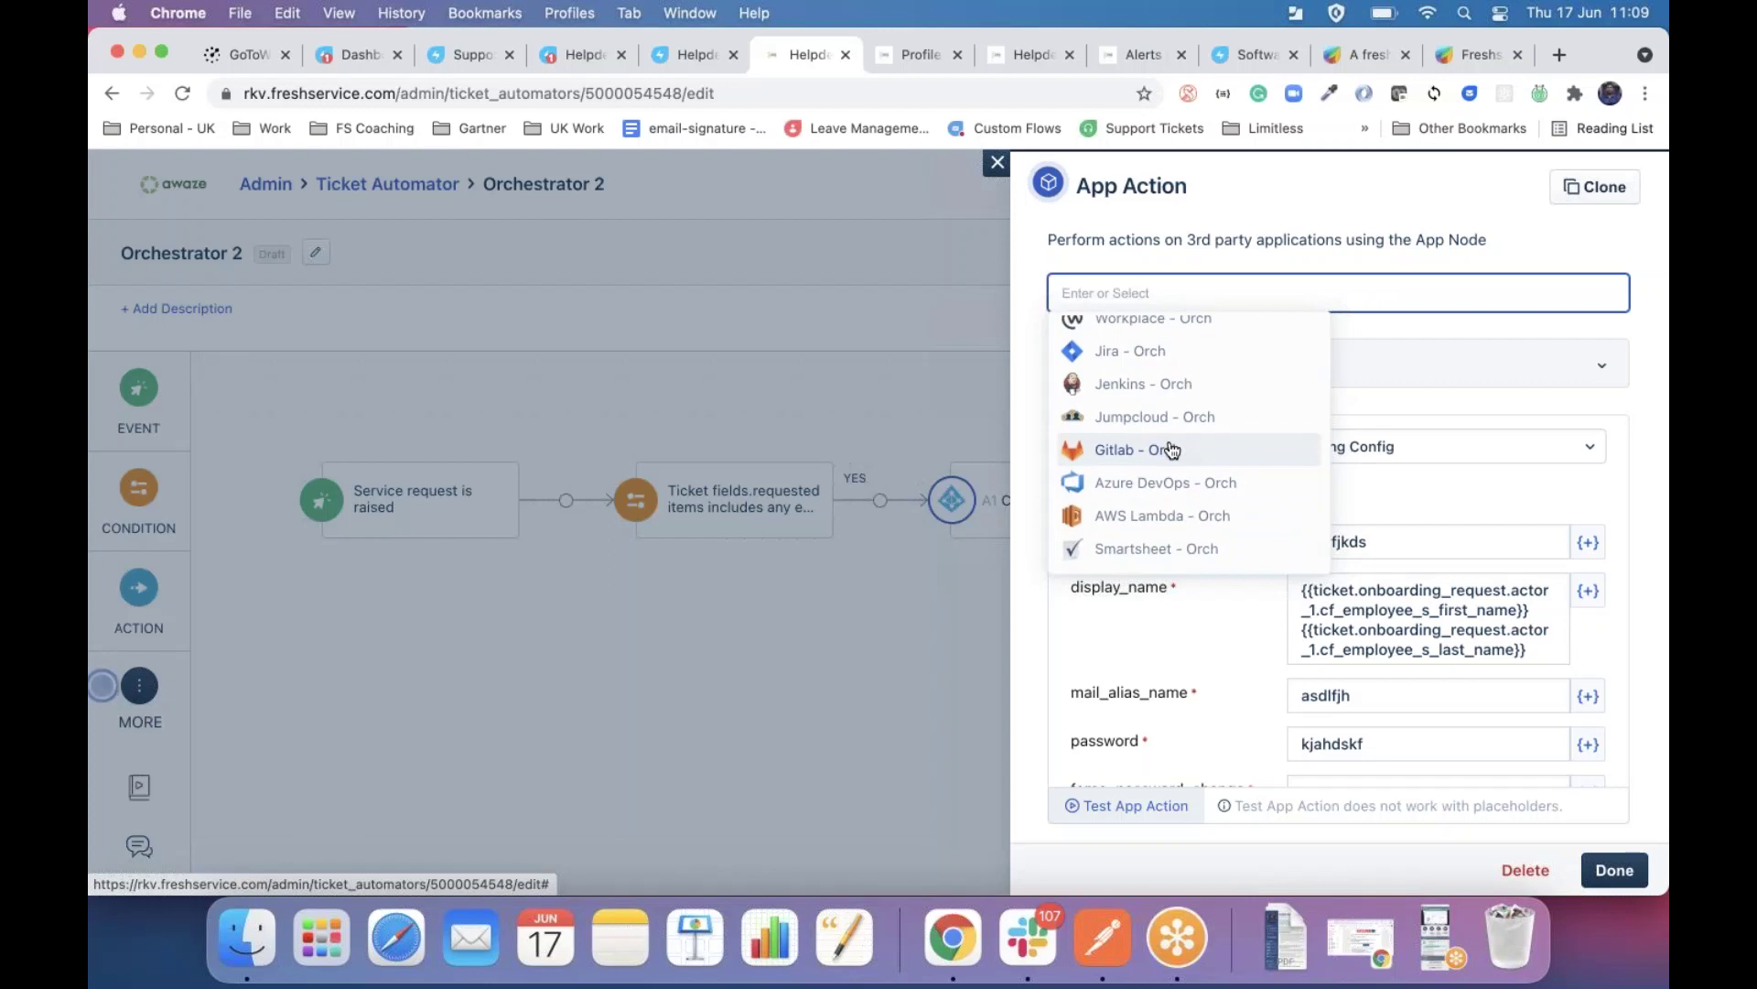
pyautogui.click(997, 164)
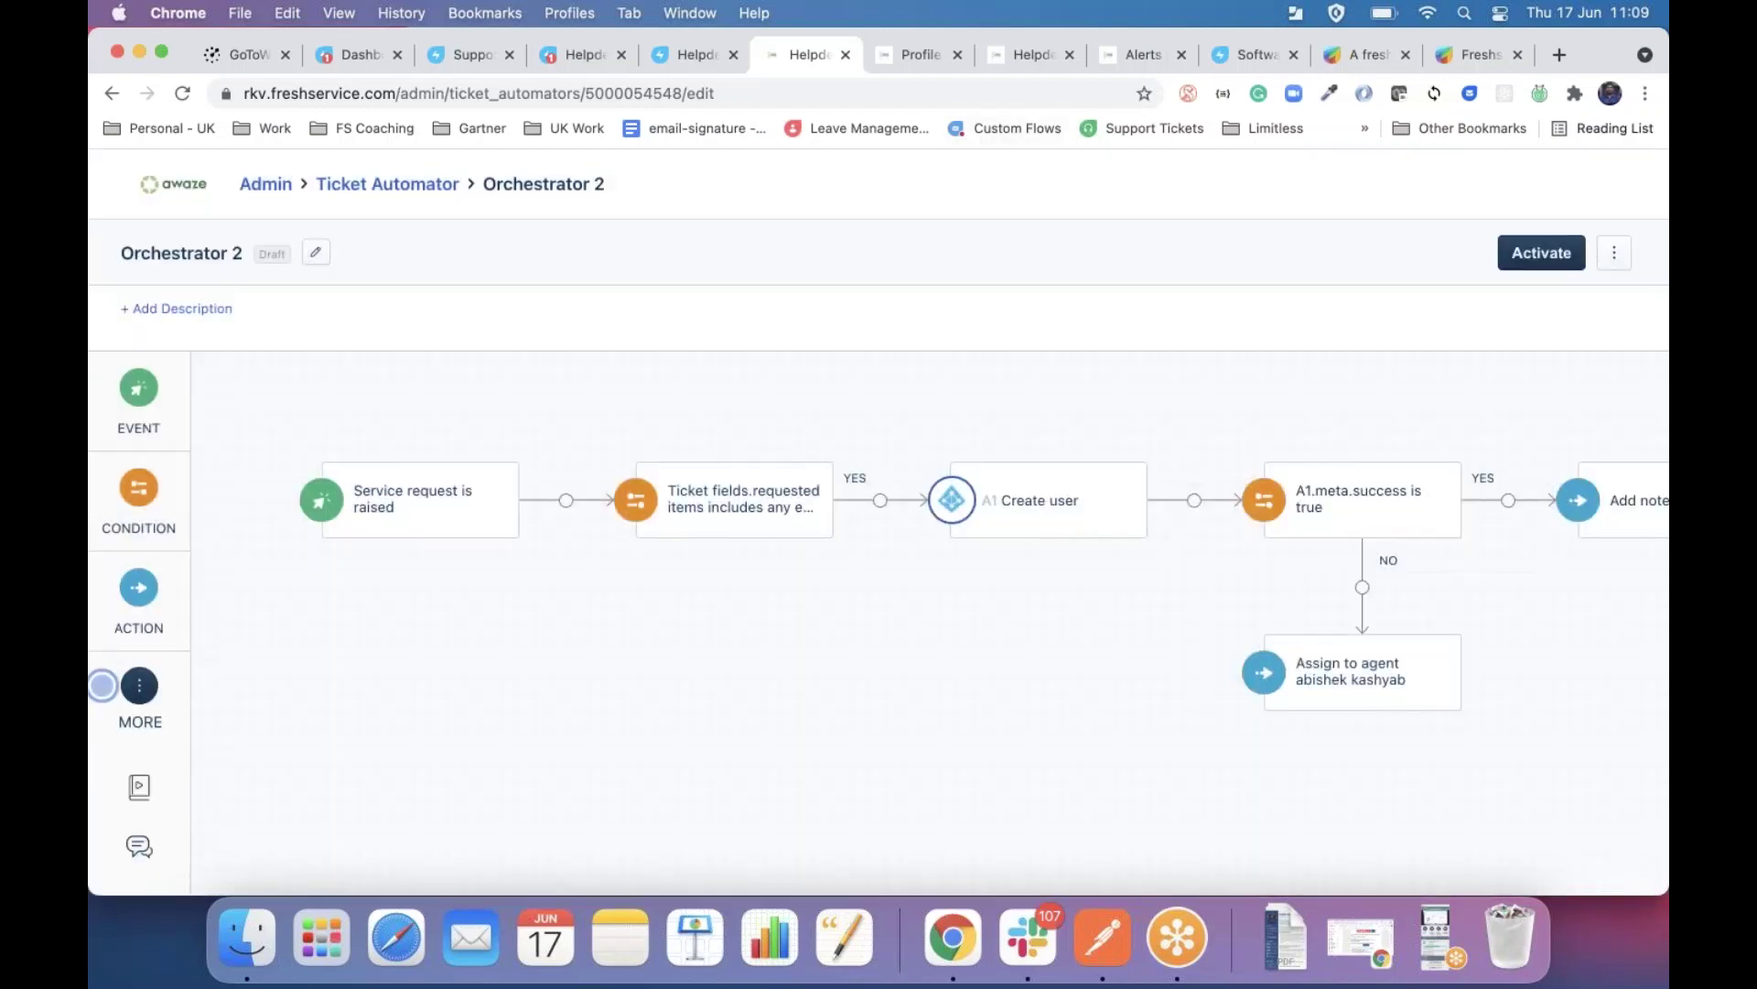
# On alert Profile 1, start adding an integration and browse monitoring tools like Dynatrace and Zabbix.
pyautogui.click(904, 53)
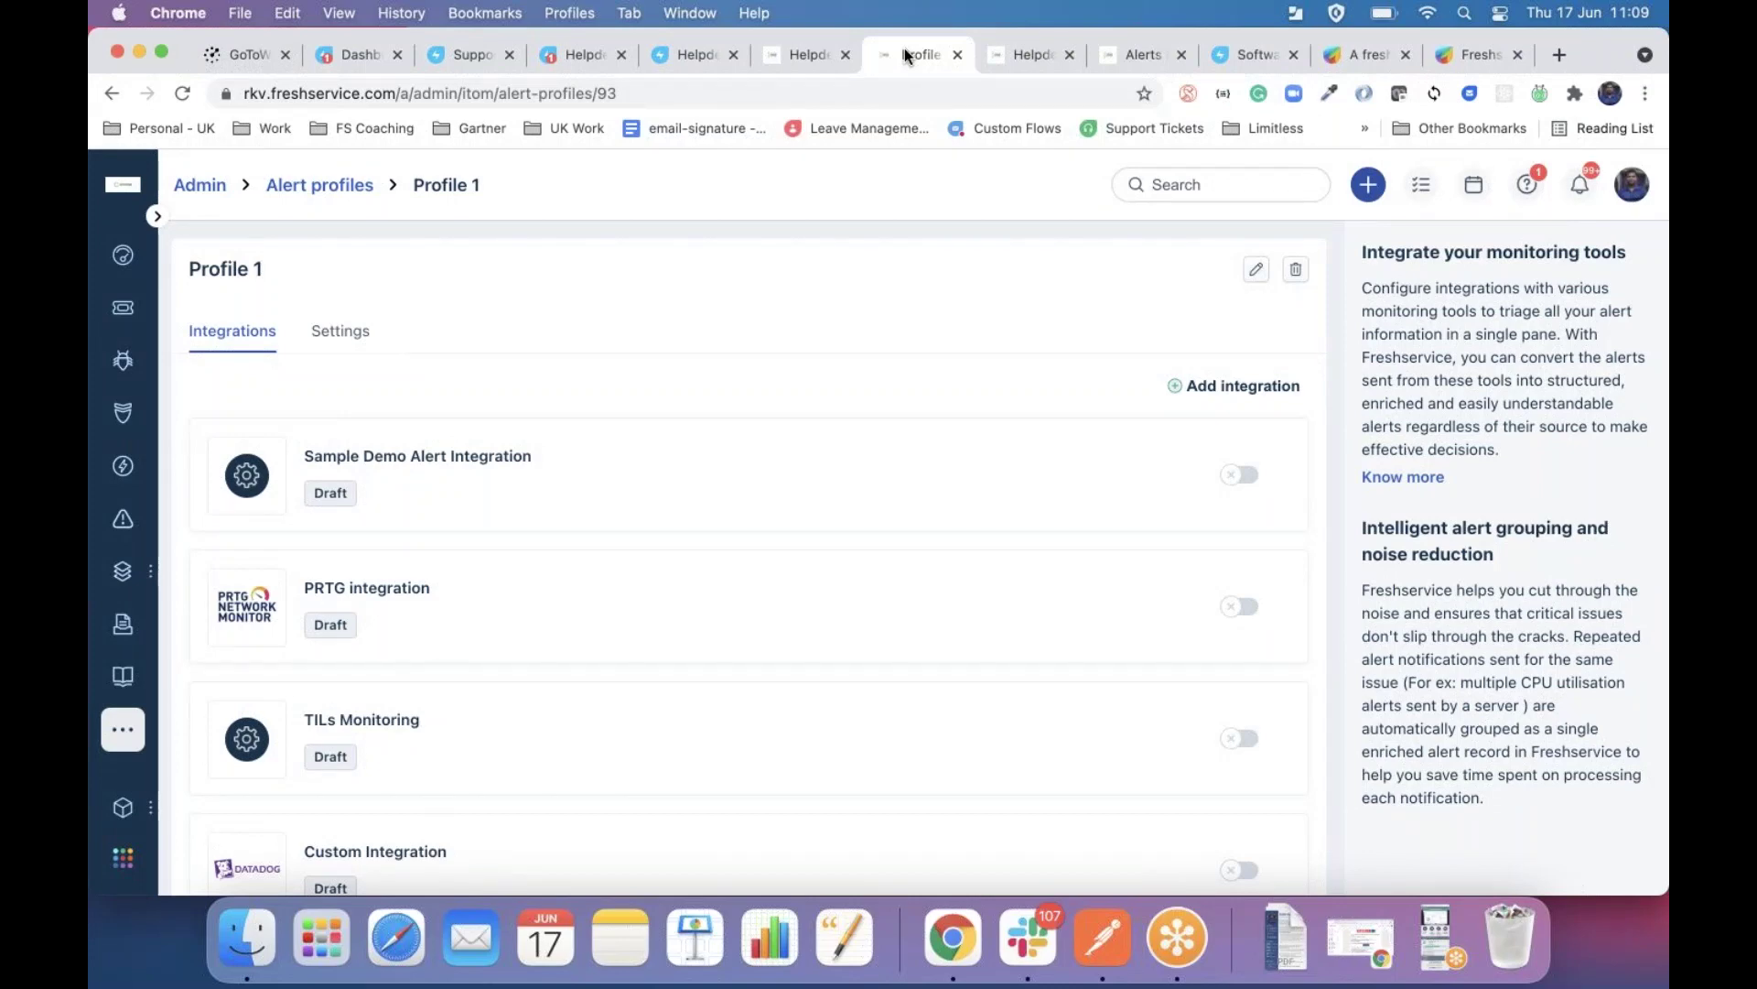
pyautogui.click(1233, 396)
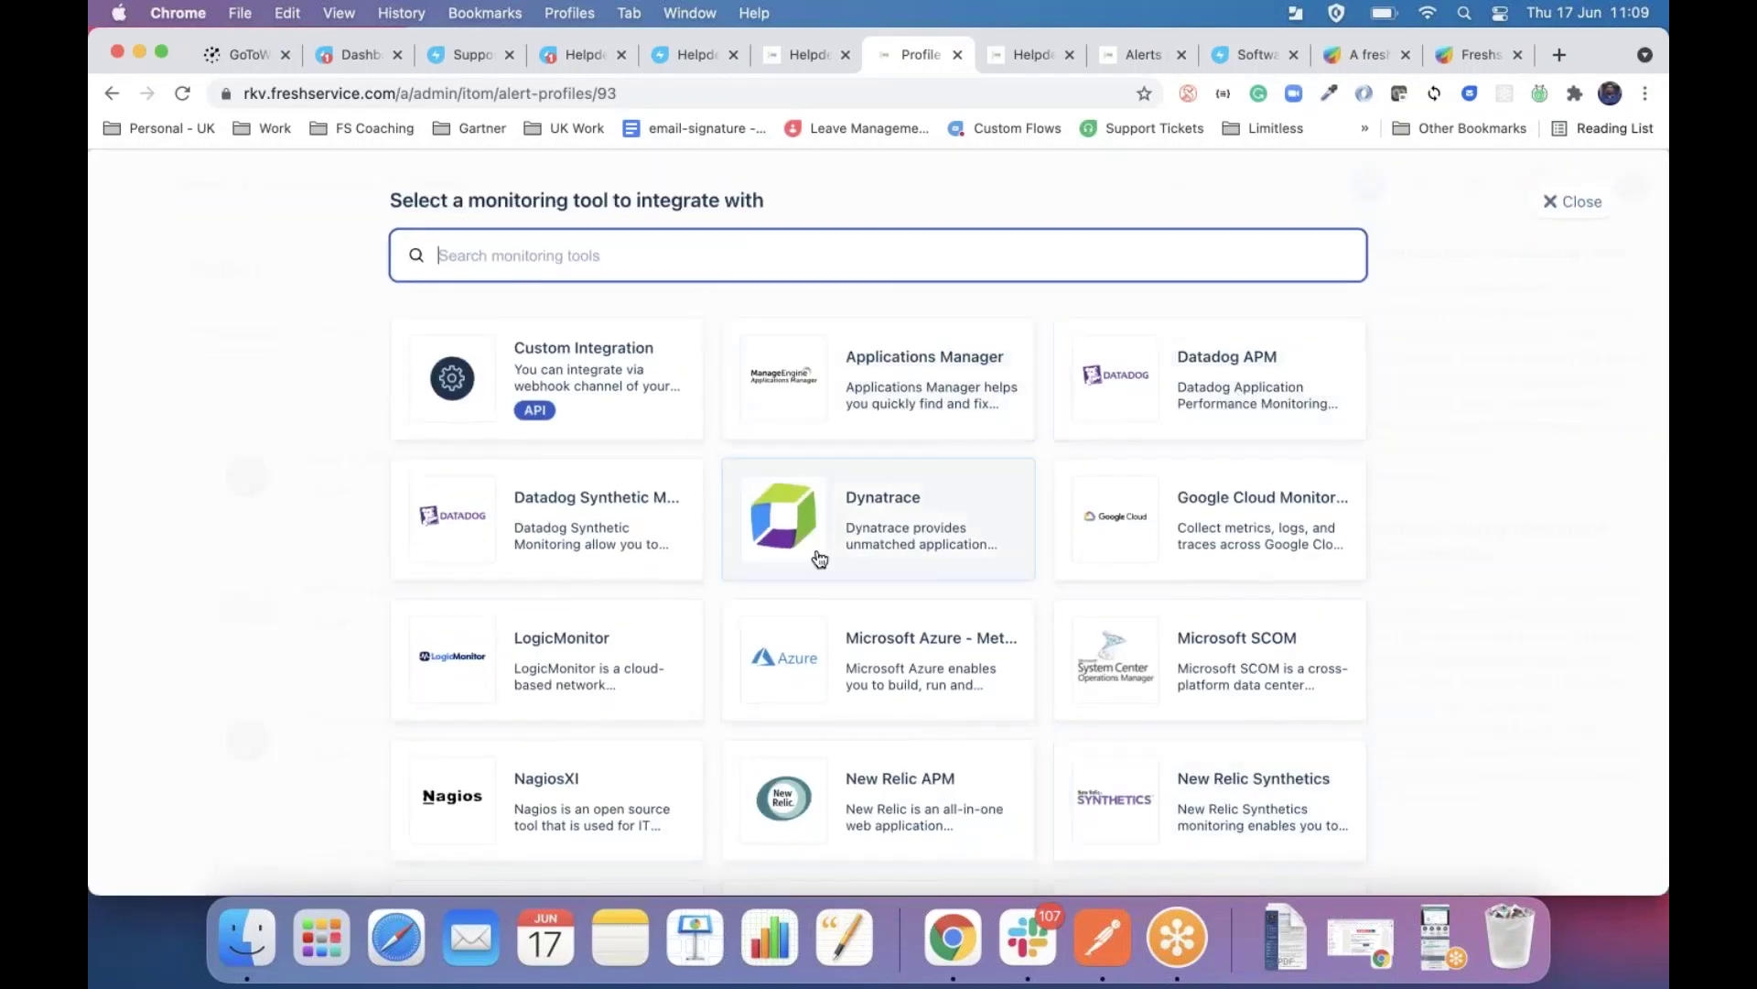
pyautogui.scroll(-6, 898, 678)
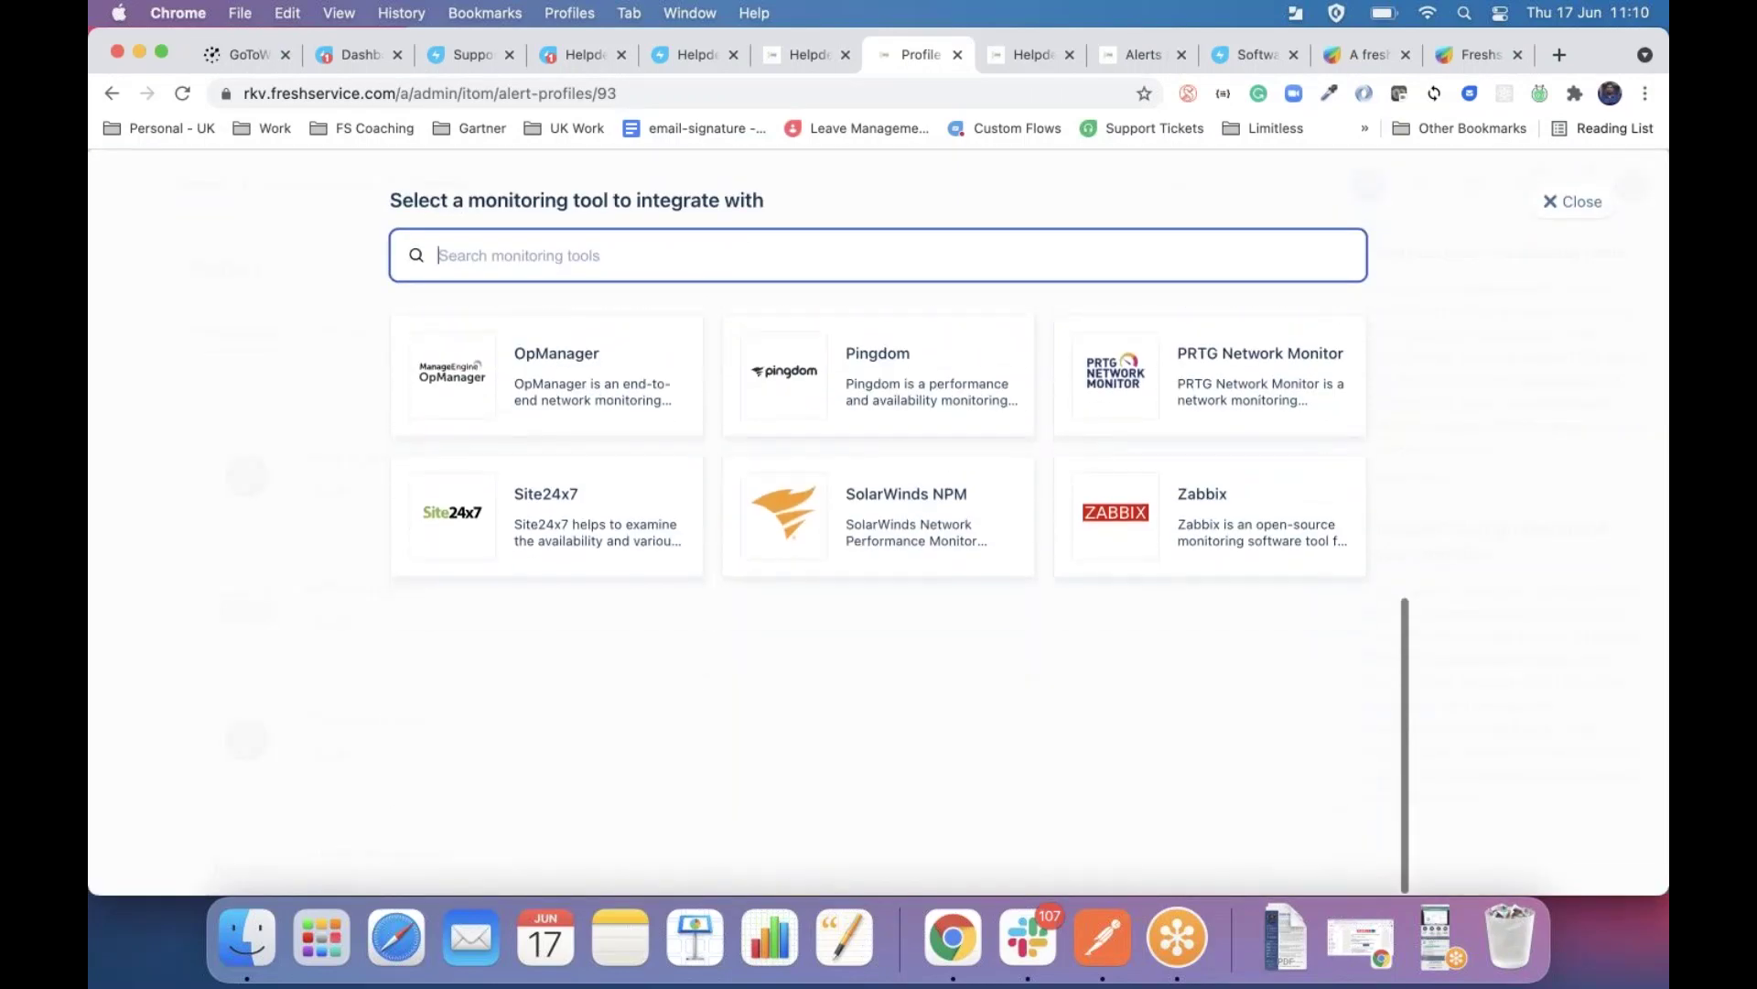
pyautogui.scroll(6, 898, 678)
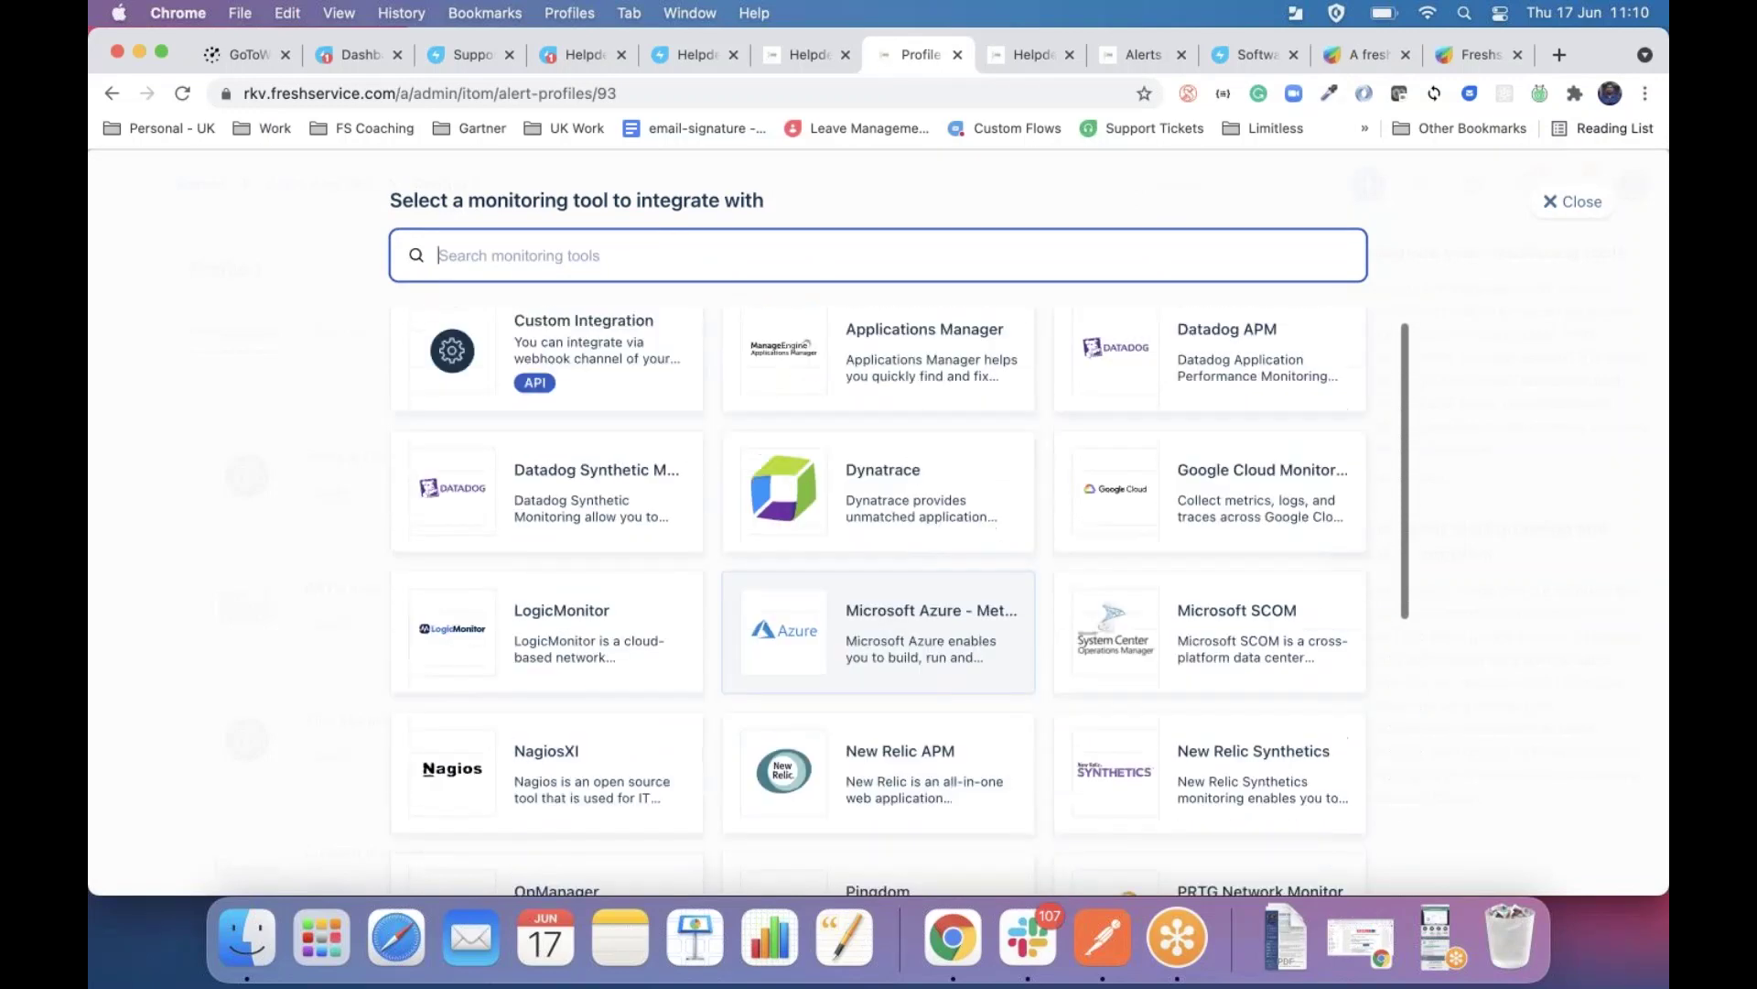
pyautogui.moveTo(898, 678)
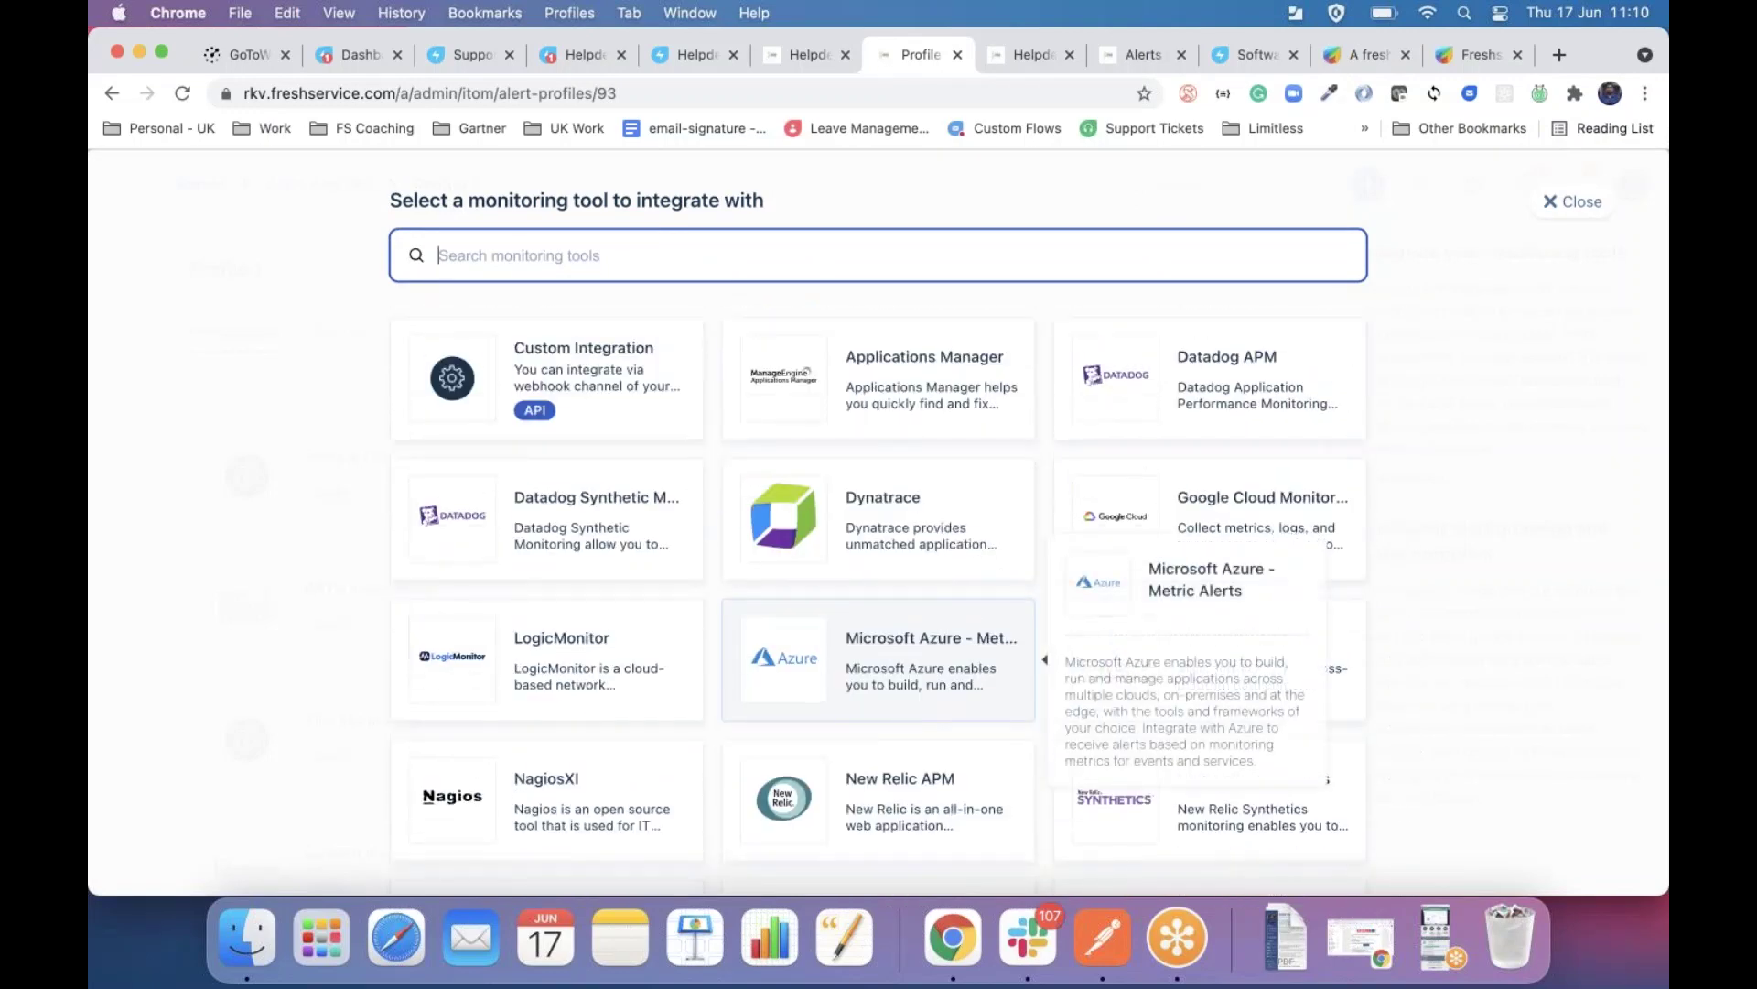
pyautogui.scroll(-3, 898, 678)
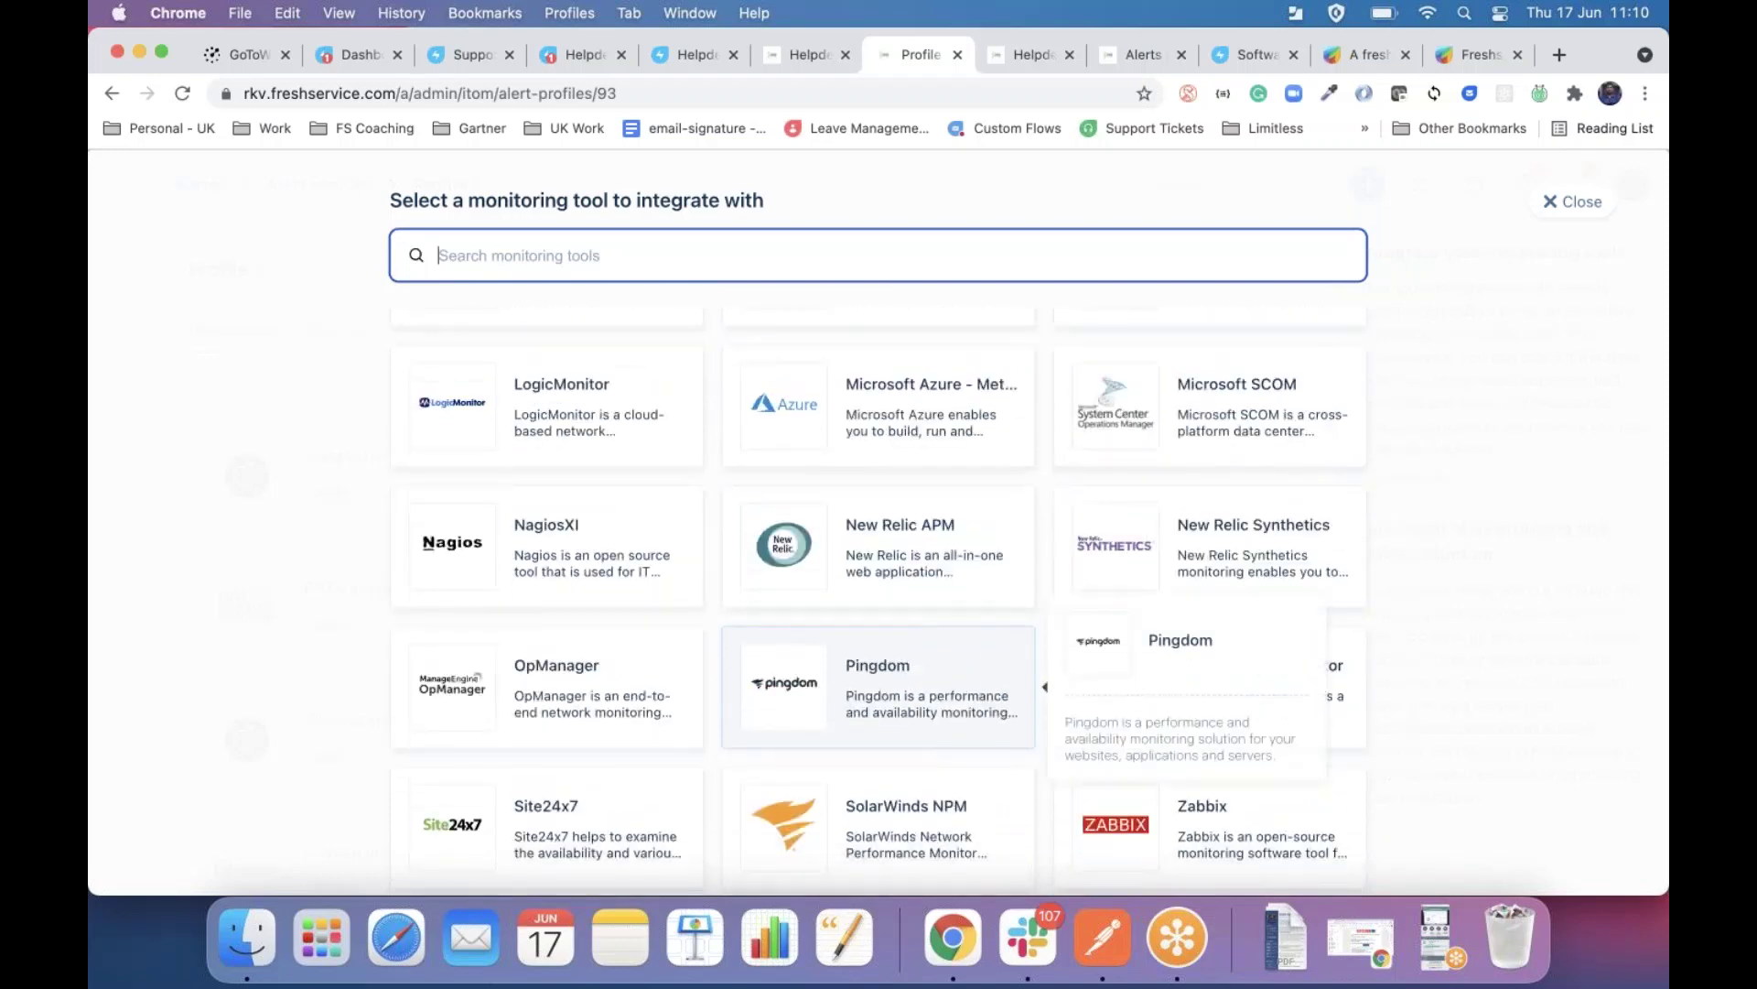
pyautogui.scroll(3, 878, 682)
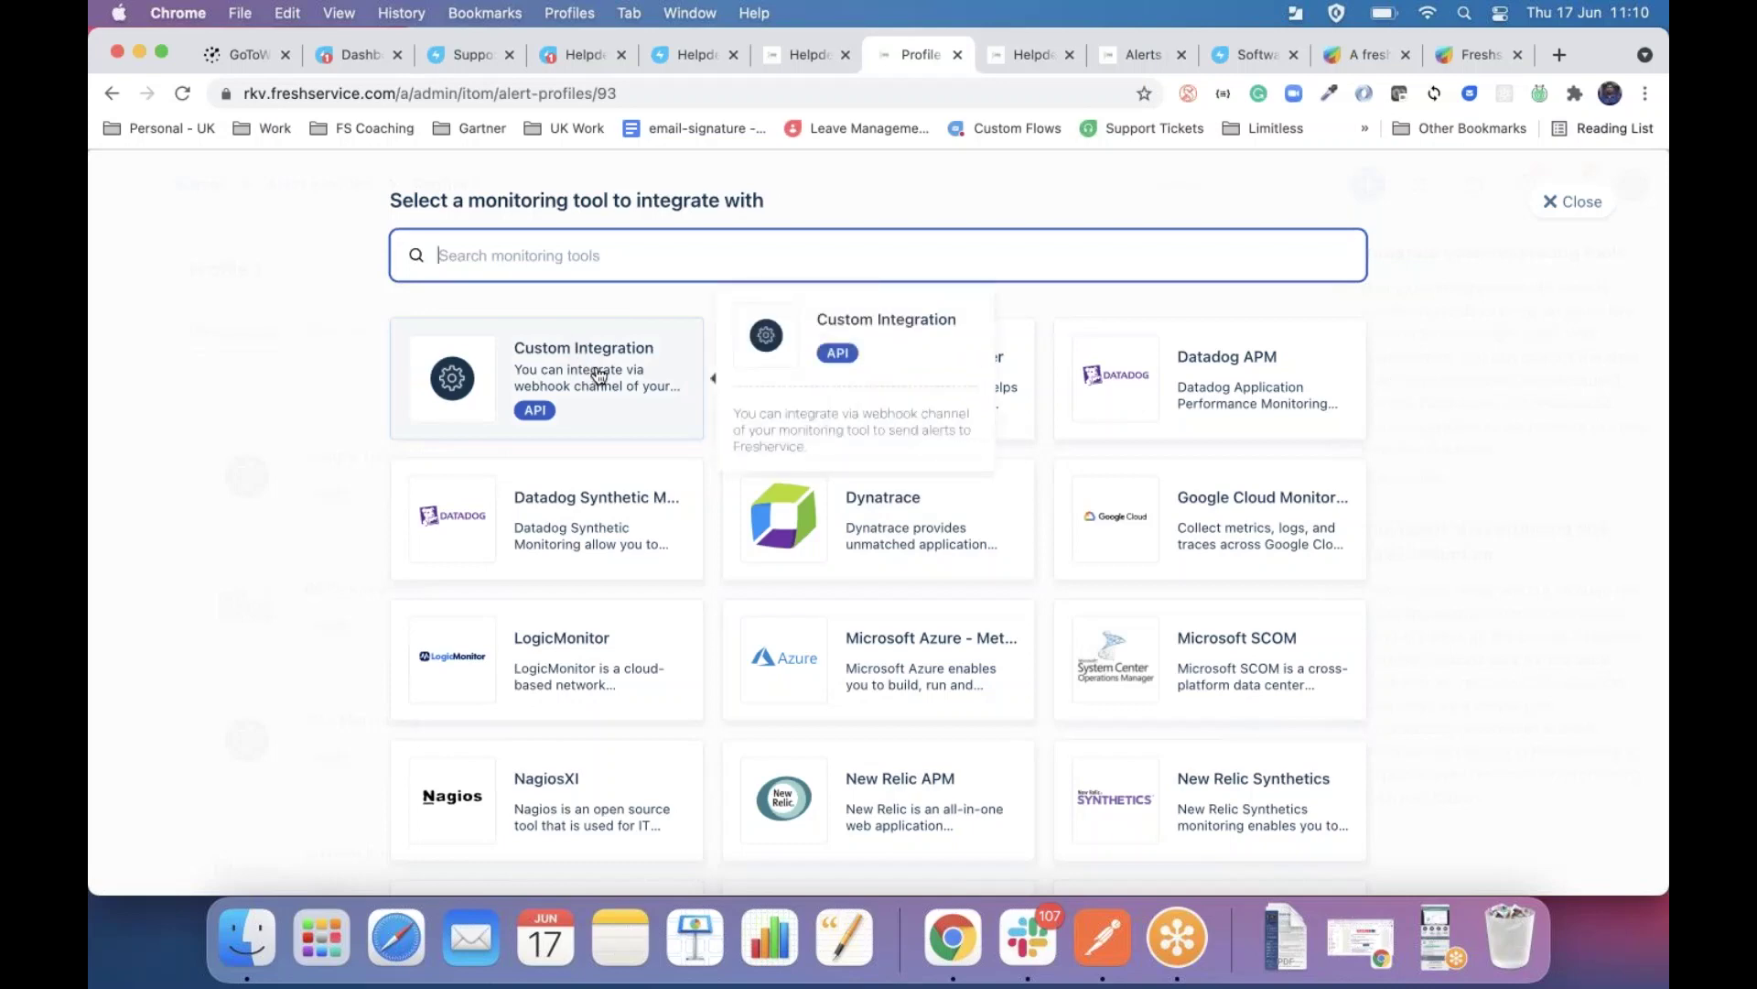
# Choose Custom Integration as the monitoring tool and review its setup form.
pyautogui.click(598, 375)
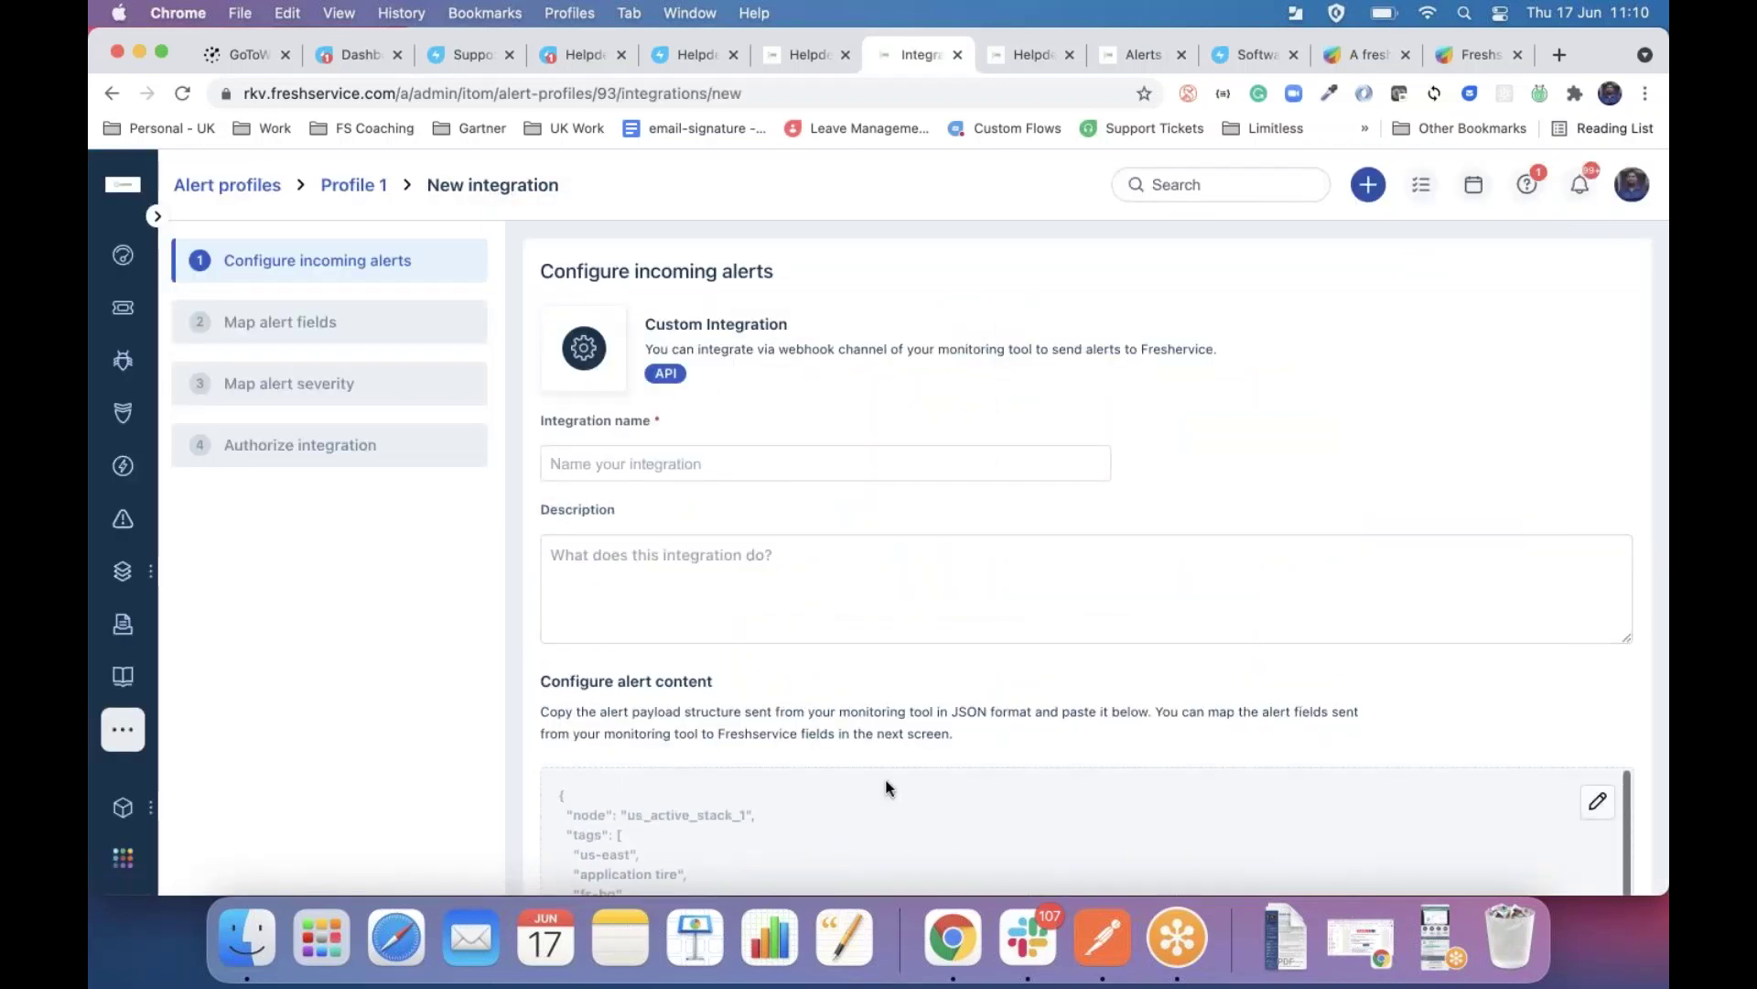
pyautogui.scroll(-5, 886, 787)
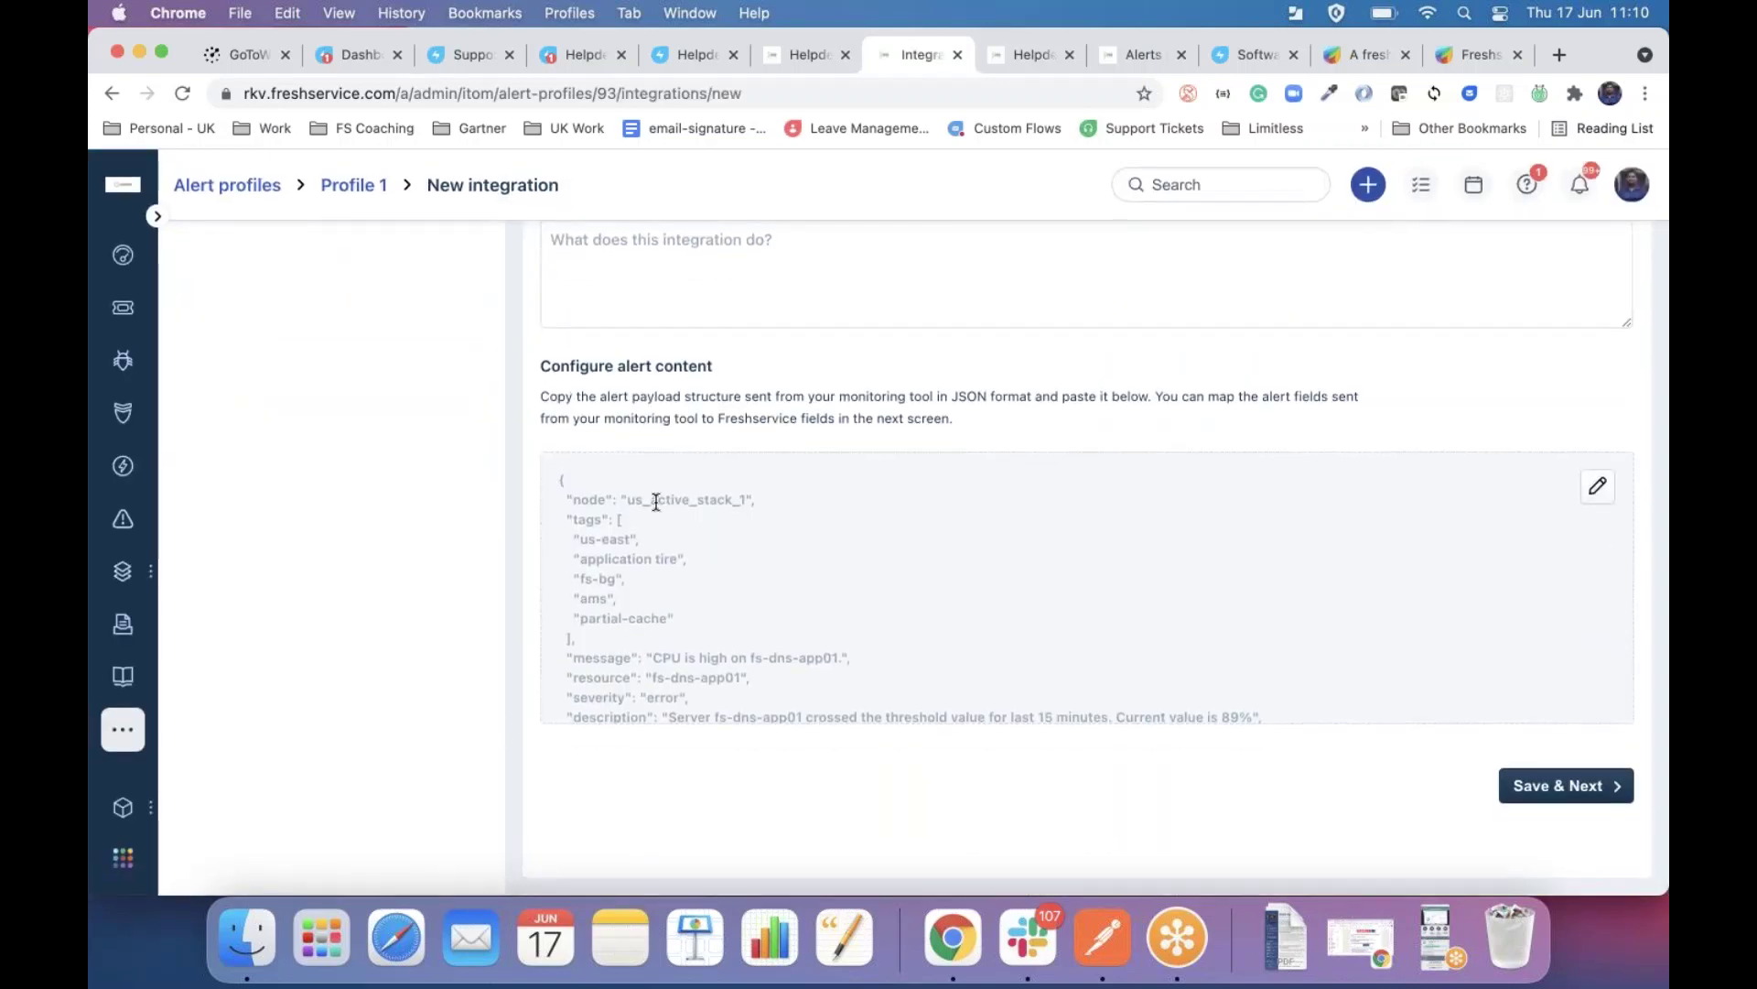
pyautogui.scroll(-5, 655, 502)
pyautogui.scroll(5, 656, 502)
pyautogui.scroll(5, 717, 487)
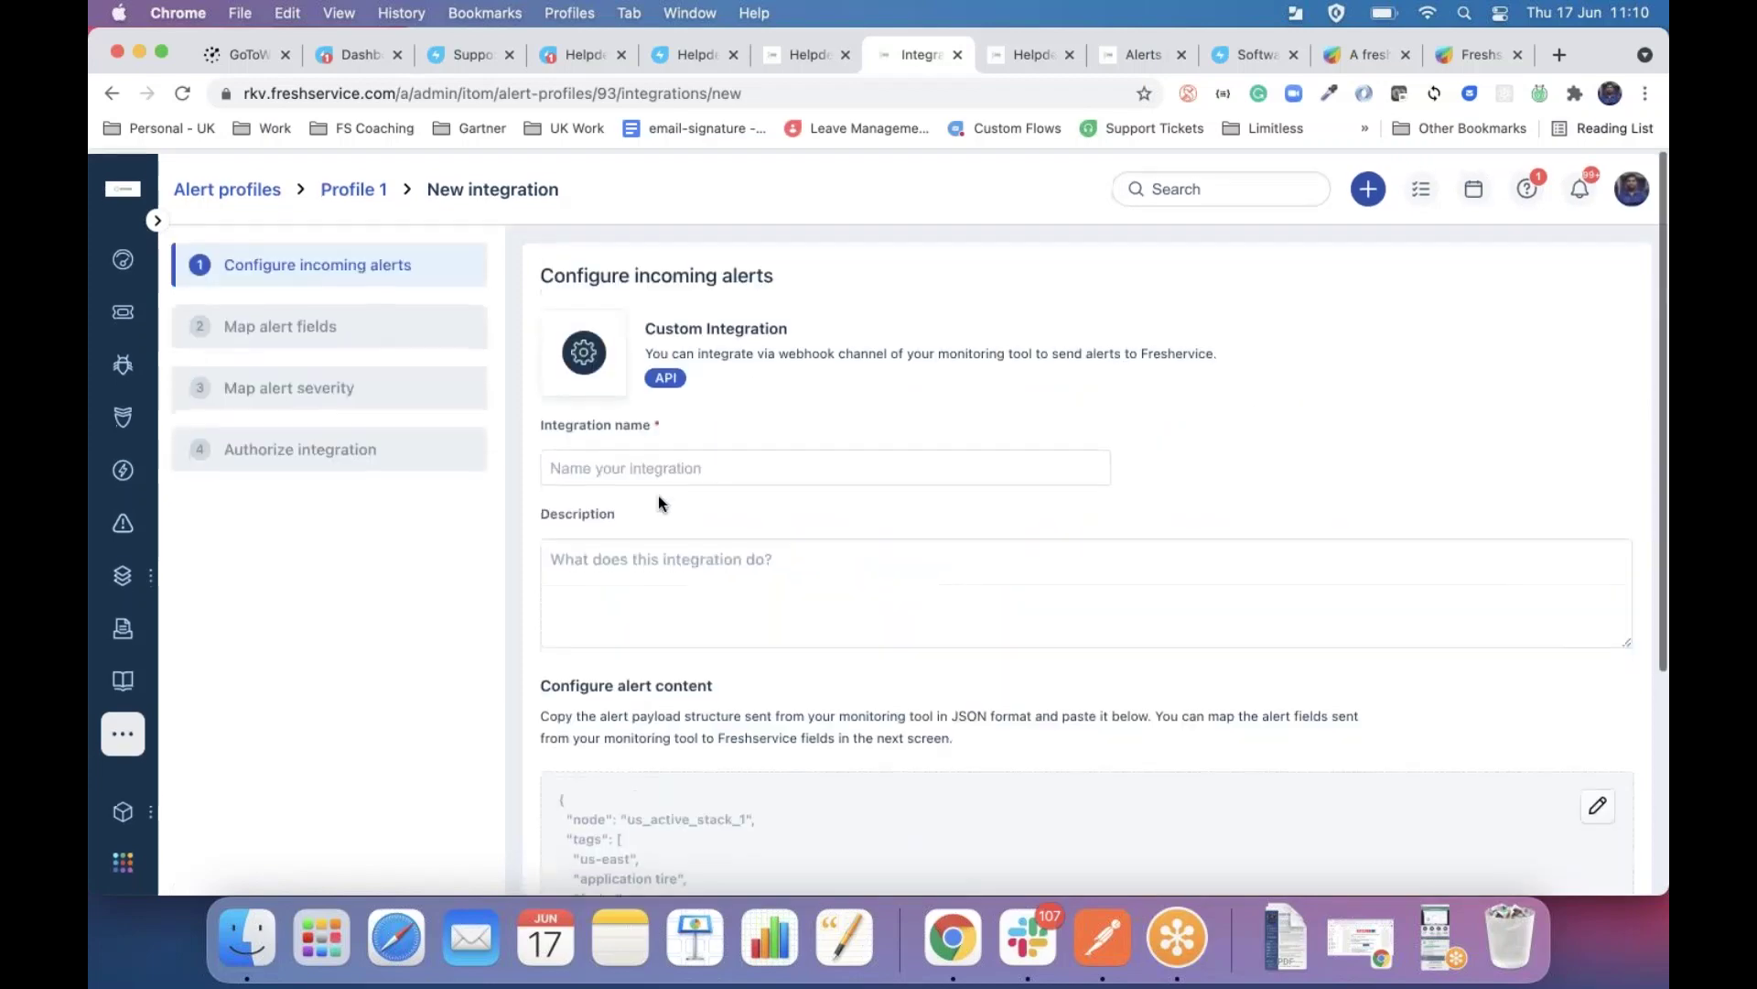
# Name the integration 'Test Integration for SDI' and save to reach the alert field mapping.
pyautogui.click(618, 468)
pyautogui.write('Test In')
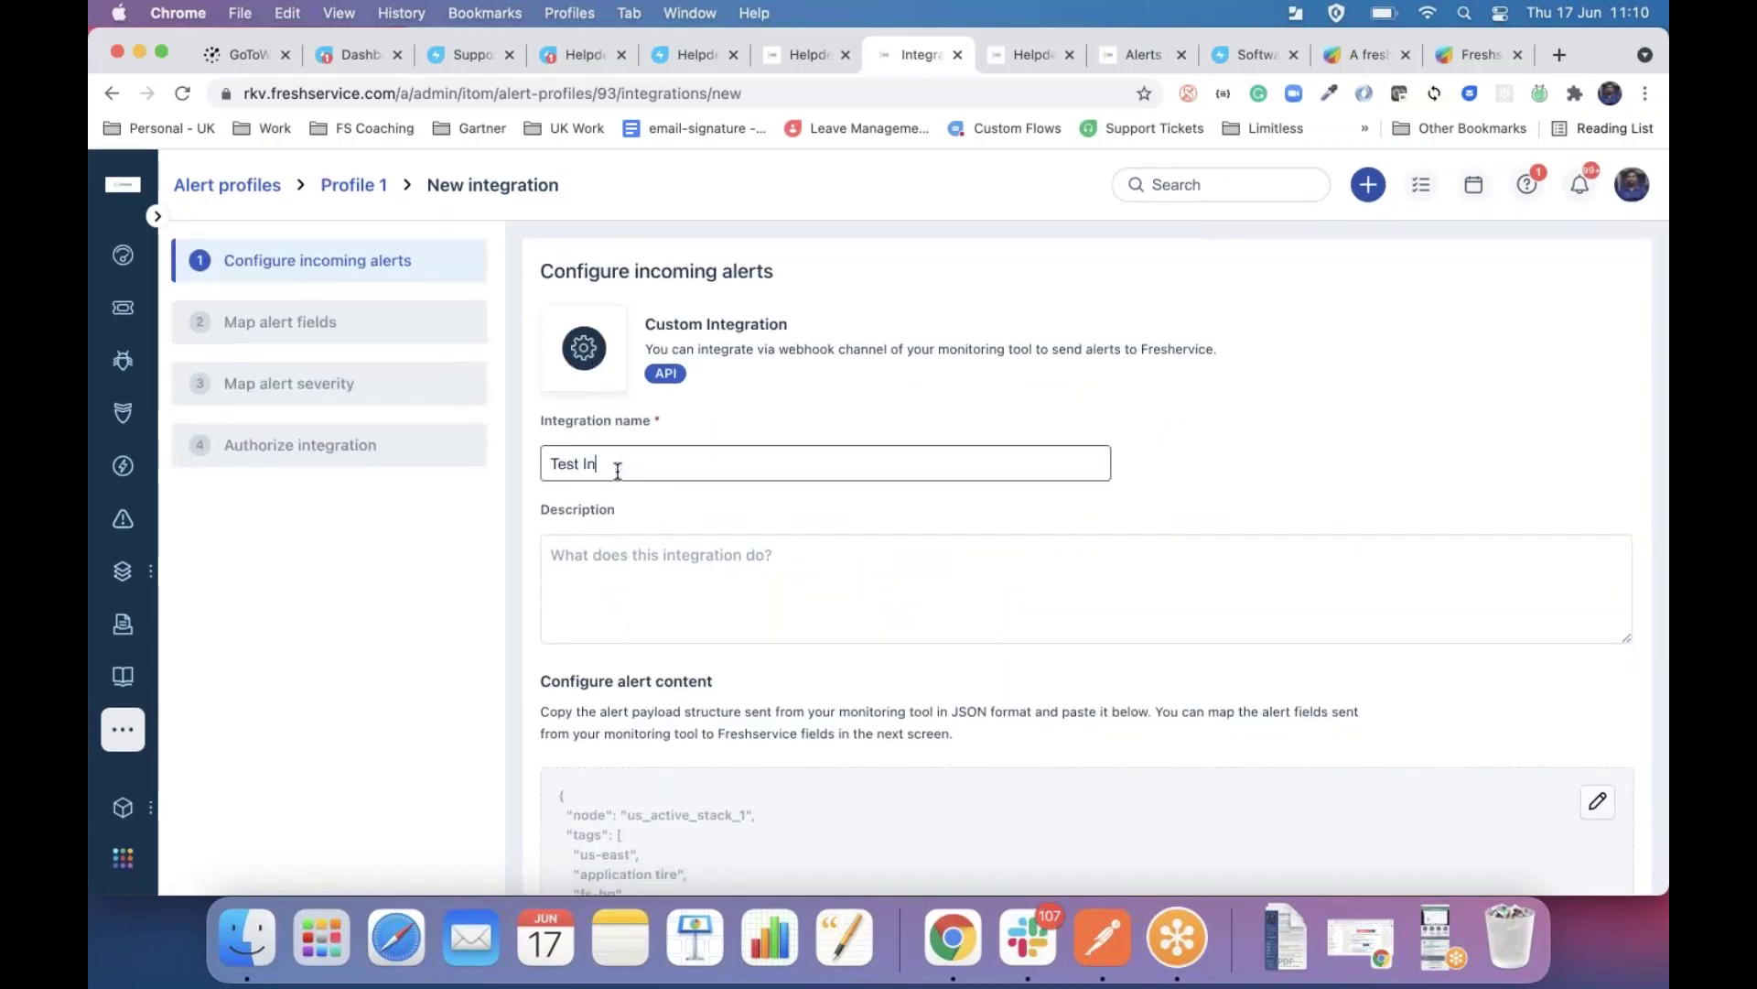
pyautogui.write('tegration for SDI')
pyautogui.scroll(-5, 1256, 501)
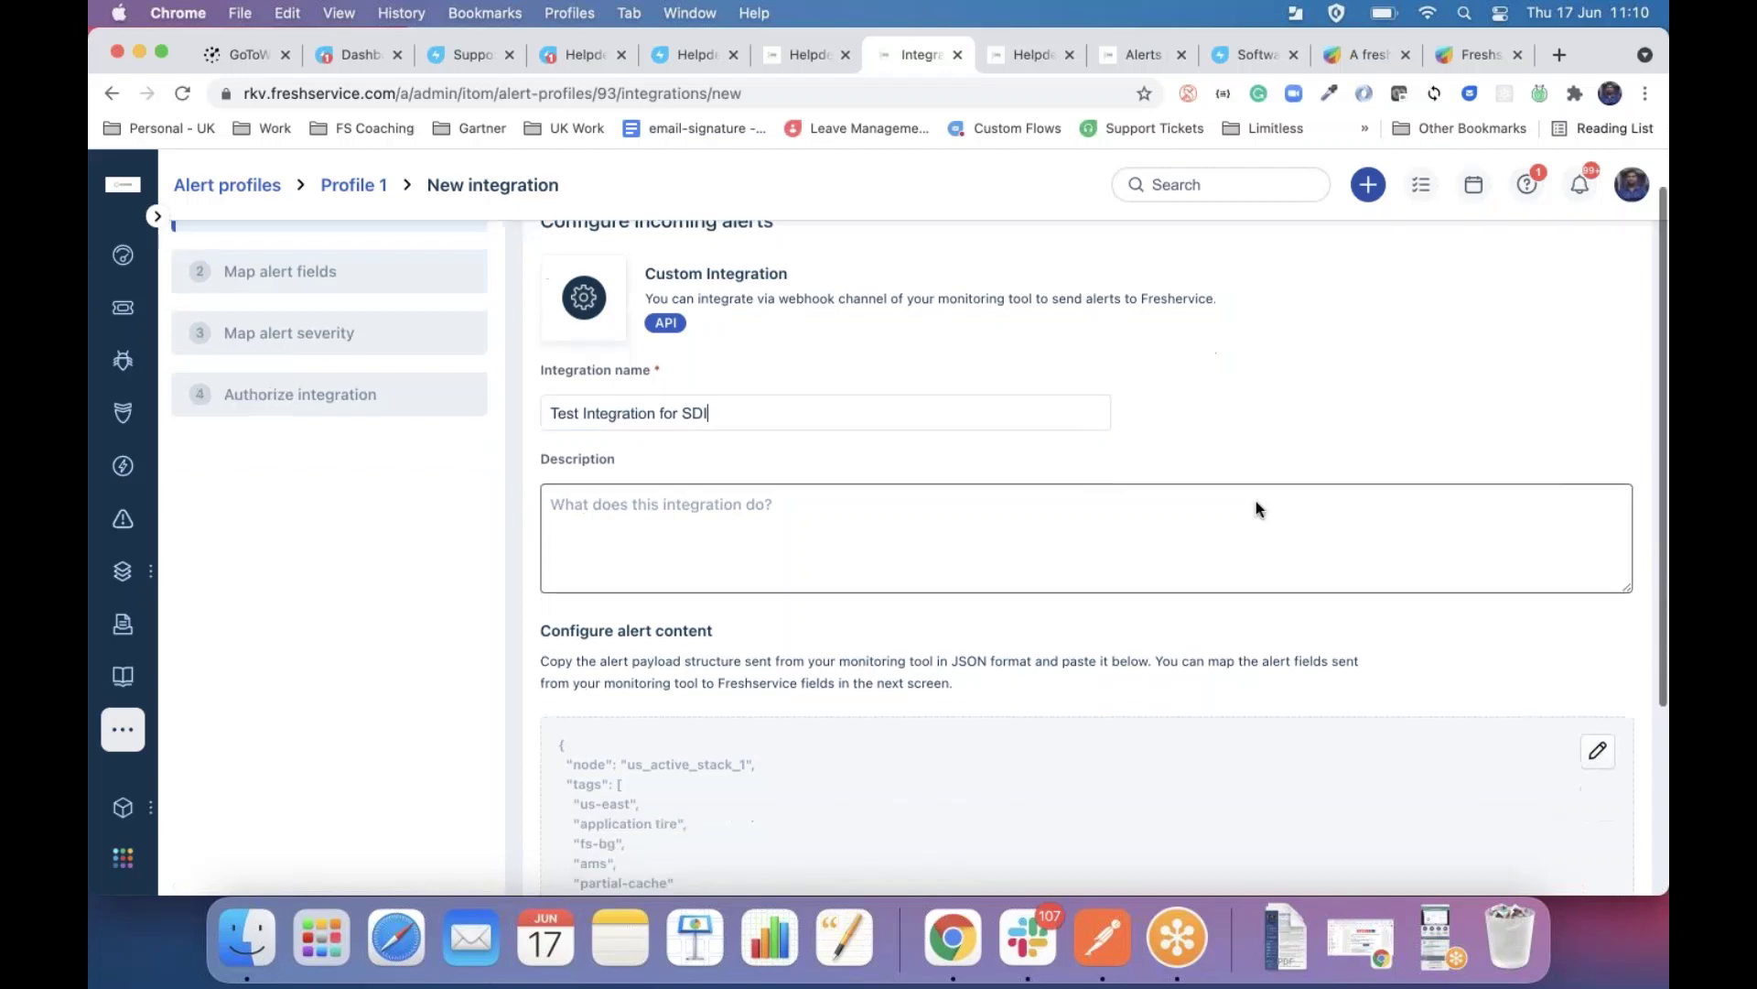
pyautogui.click(1556, 784)
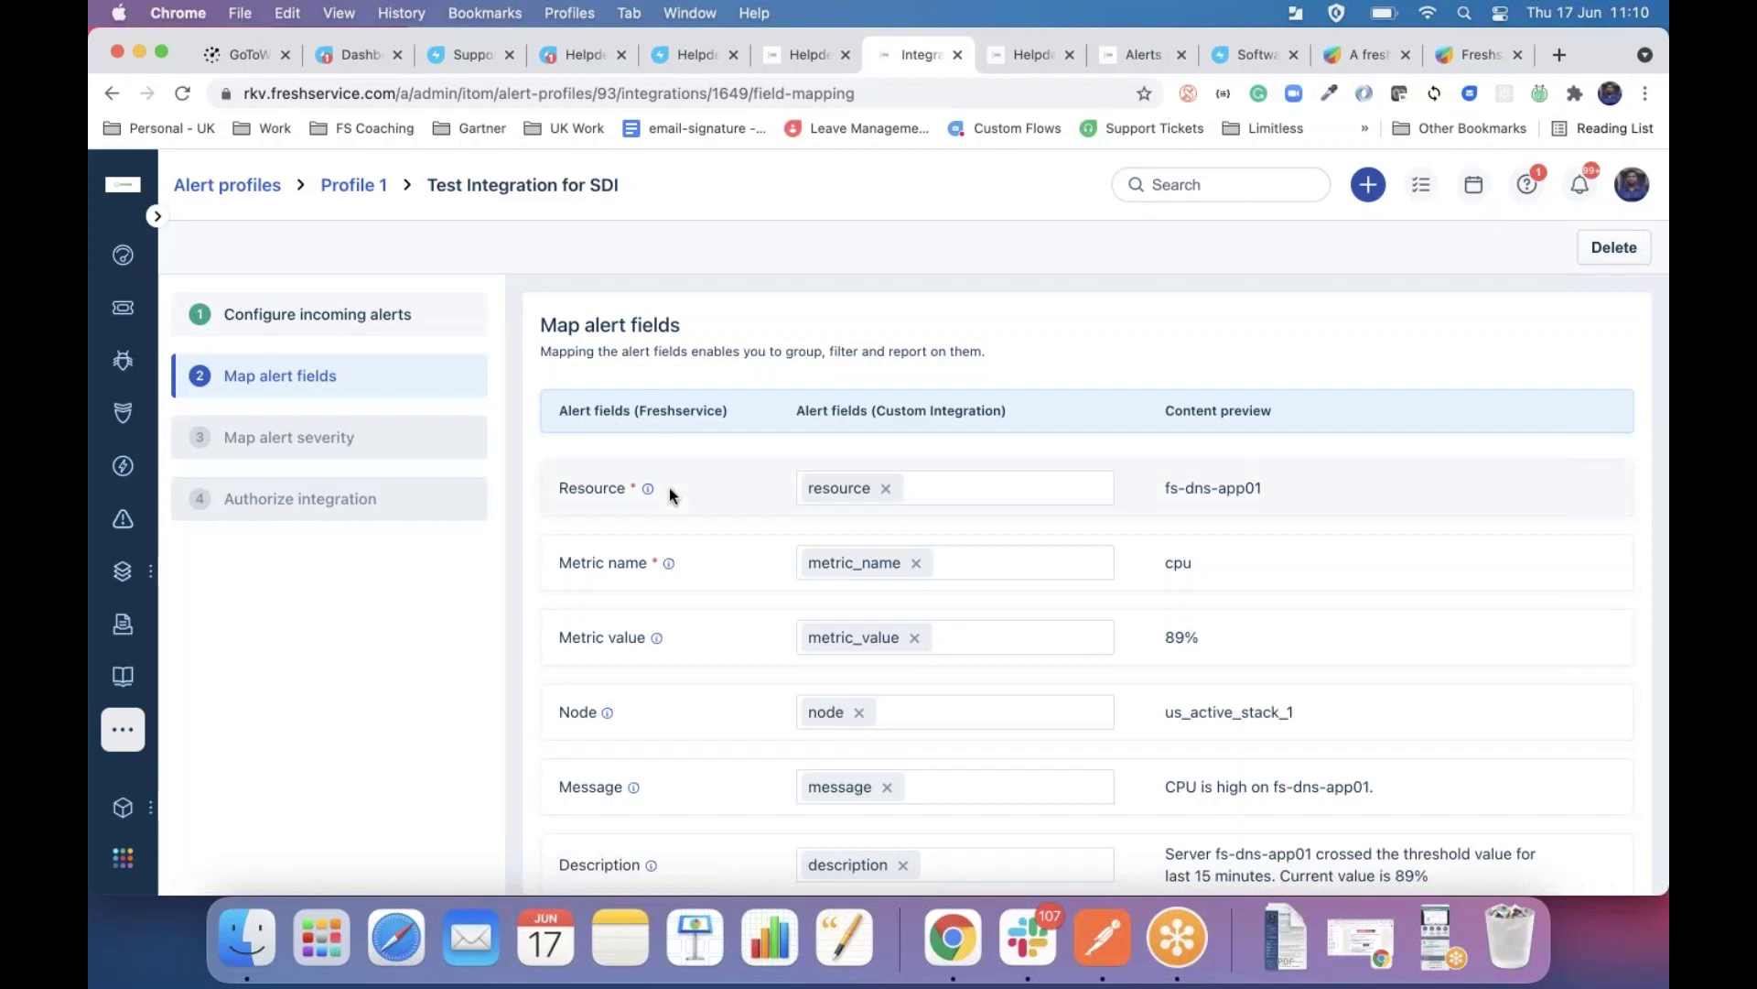
pyautogui.scroll(-10, 697, 608)
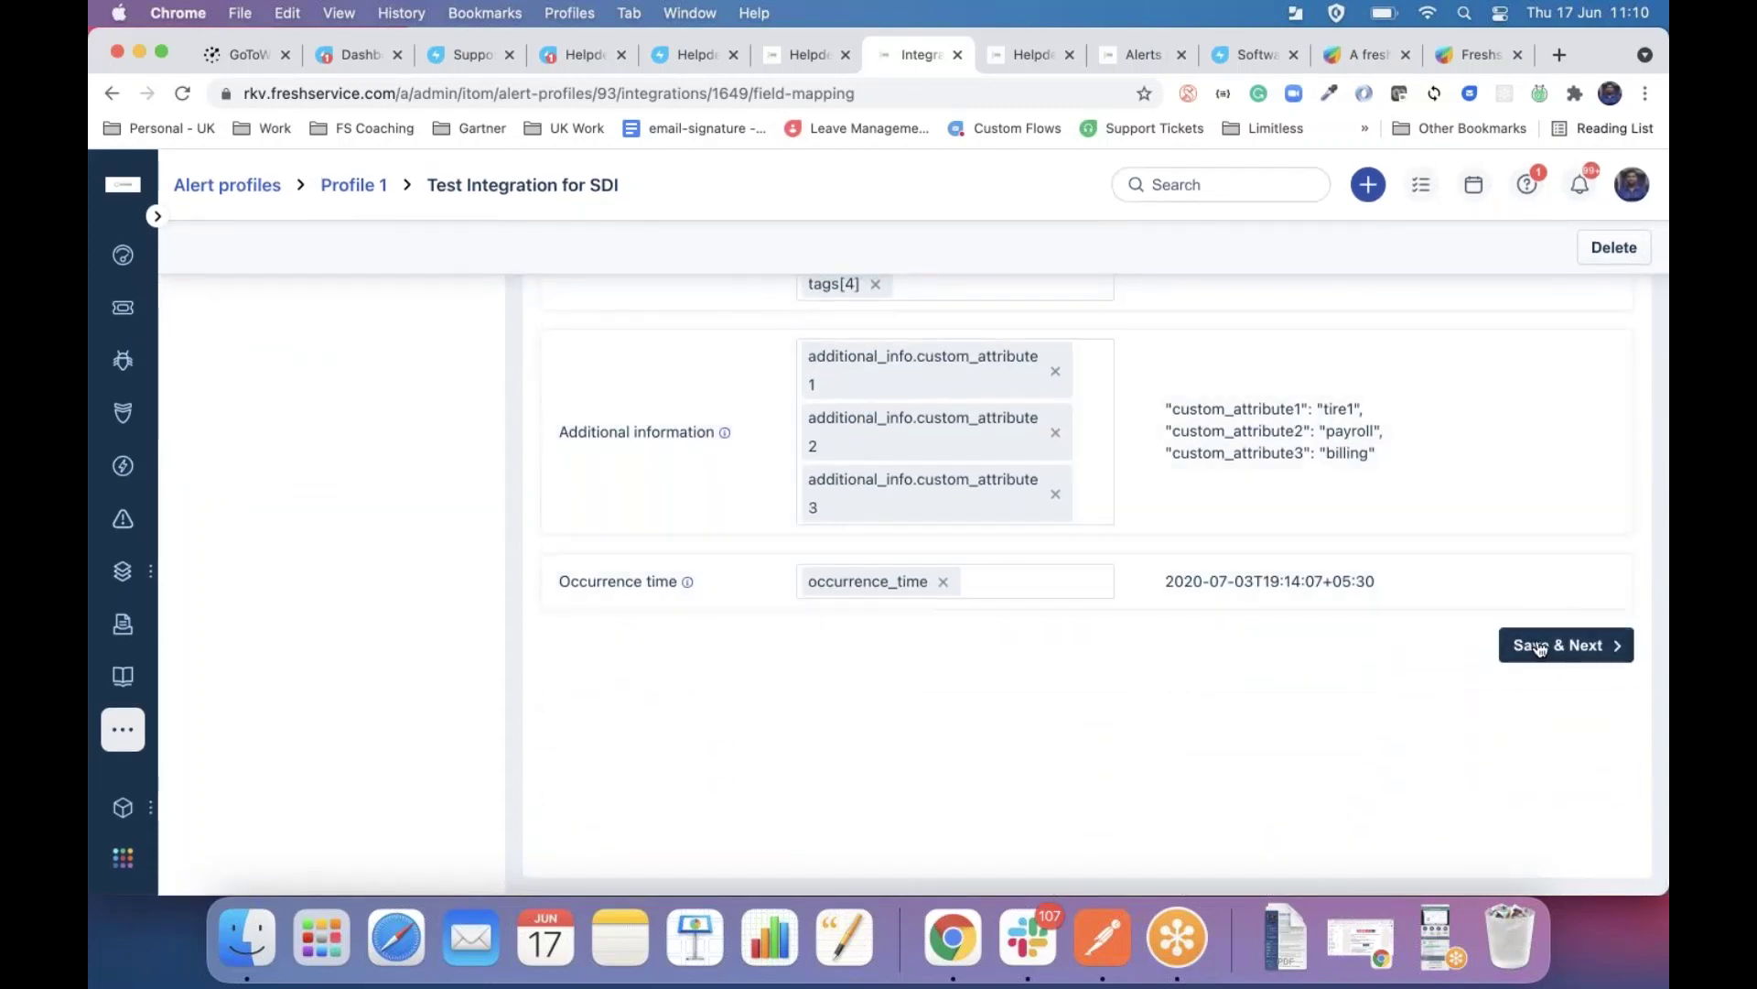
# Save the field and severity mappings to reach Authorize integration, then view the SDI - Jun 2021 asset.
pyautogui.click(1540, 648)
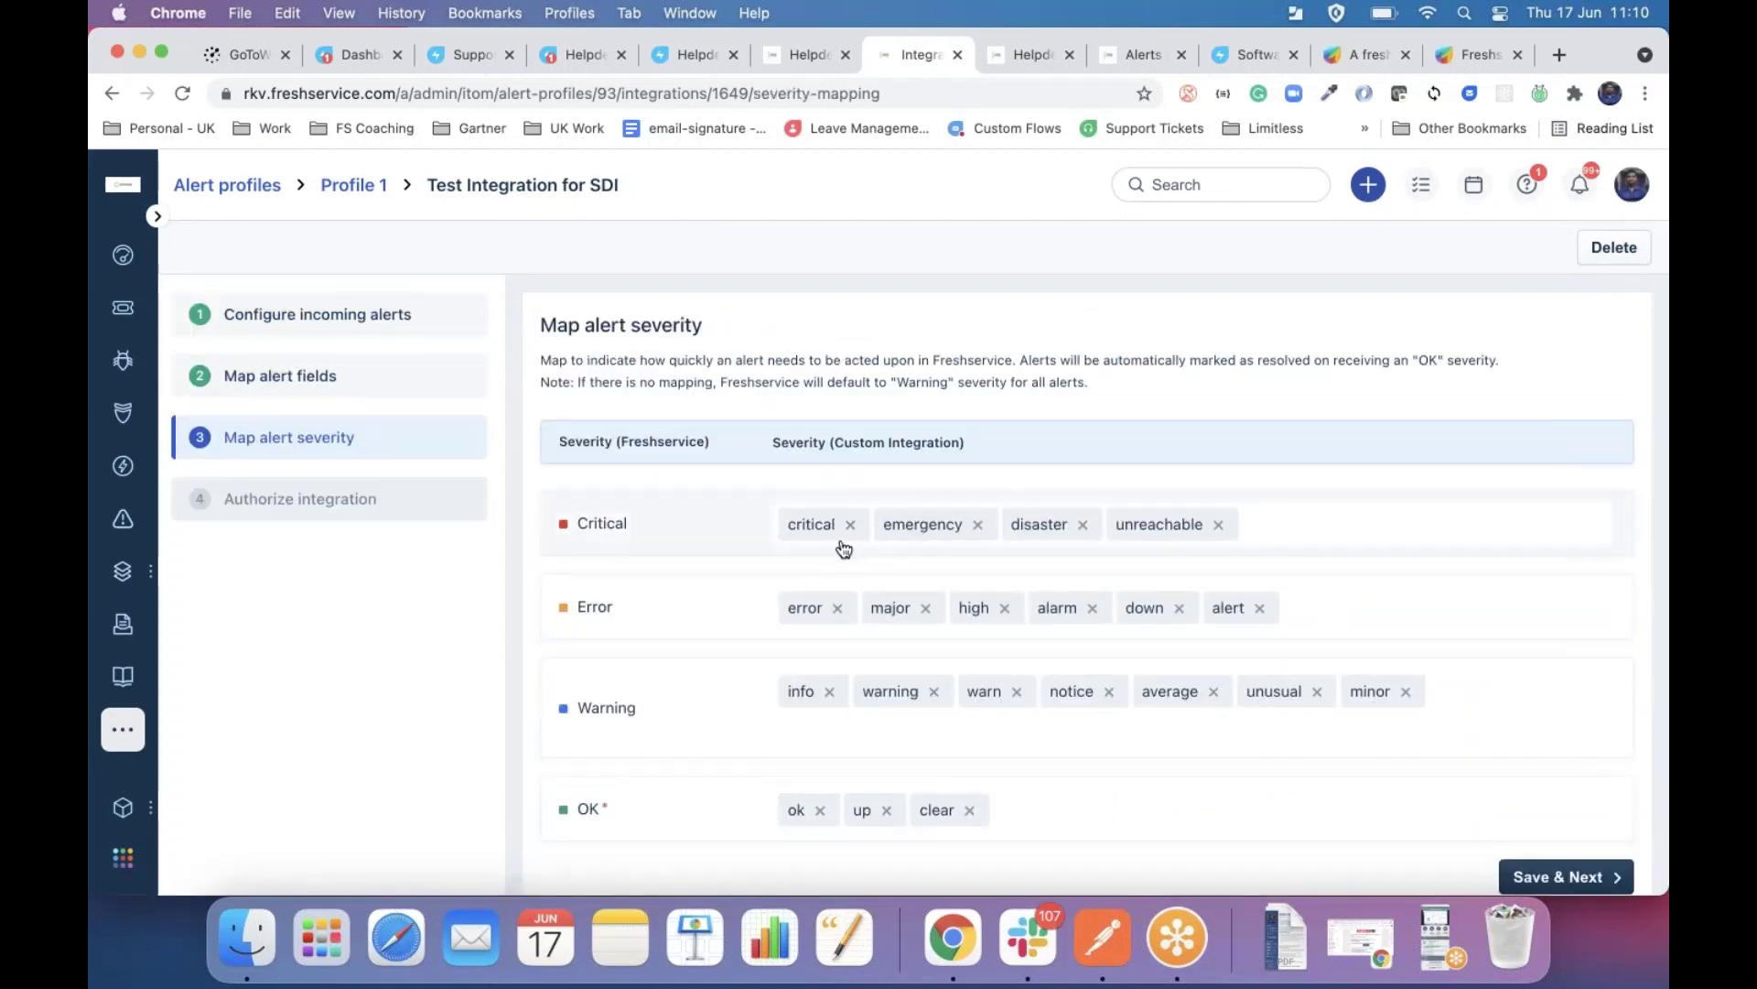
pyautogui.scroll(-3, 628, 581)
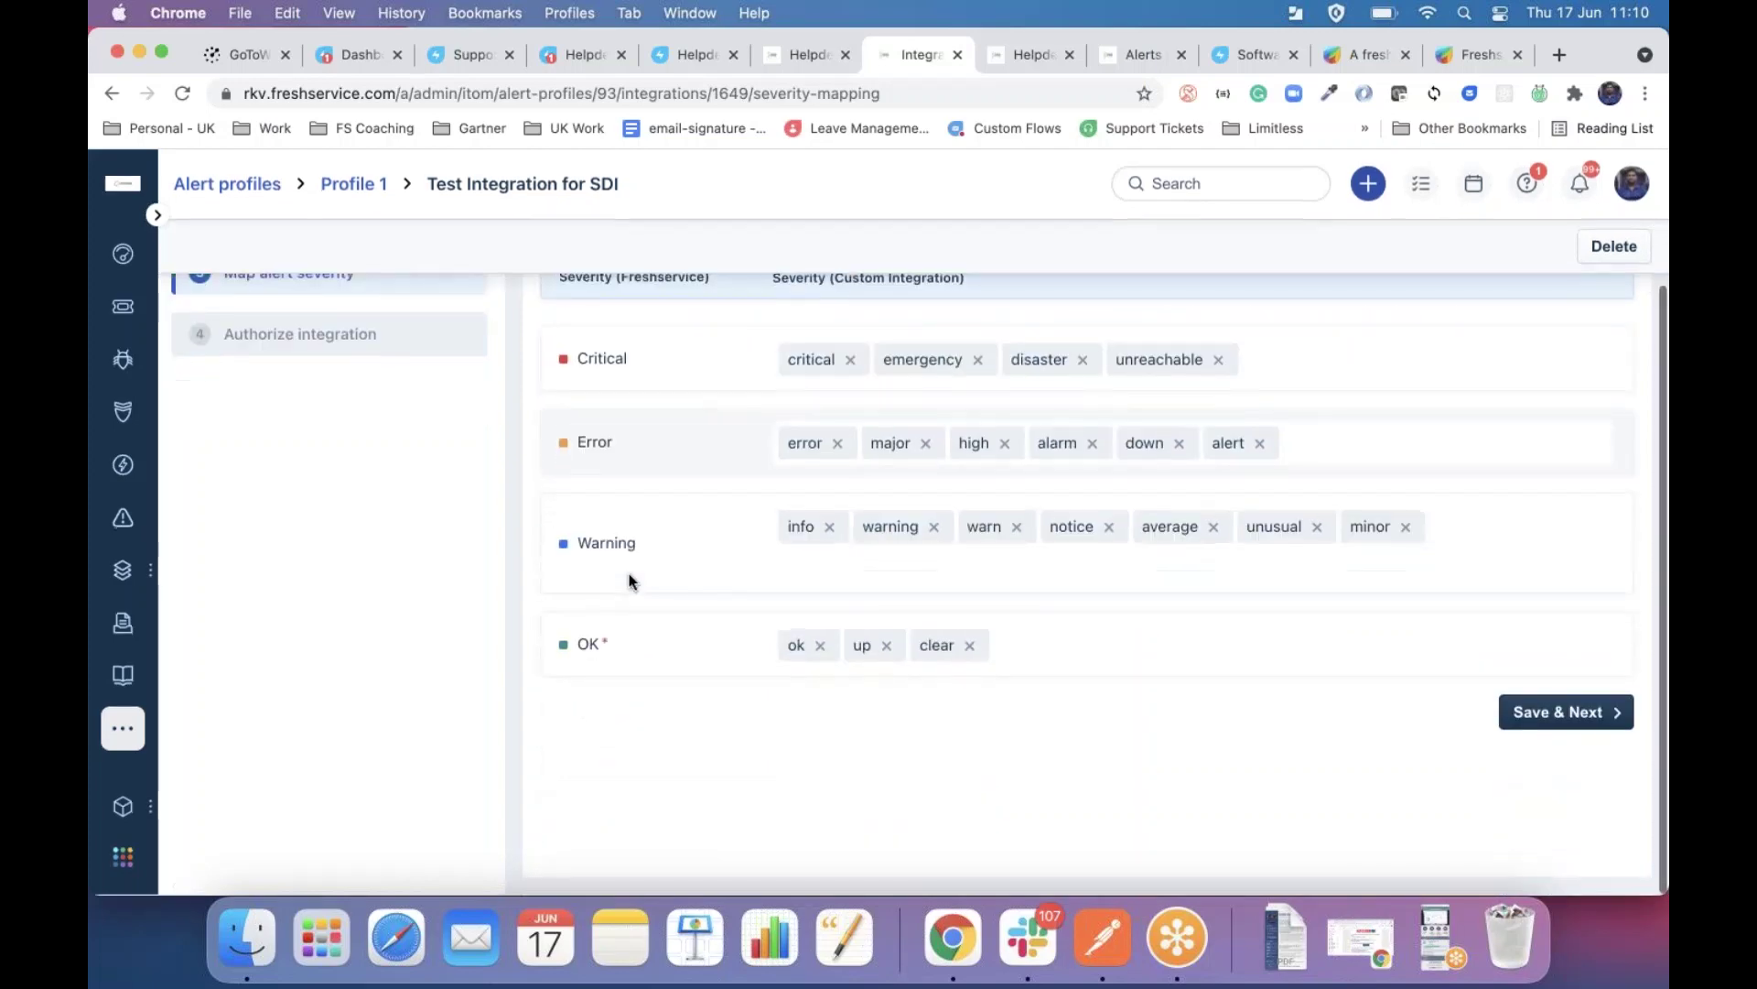
pyautogui.click(1567, 716)
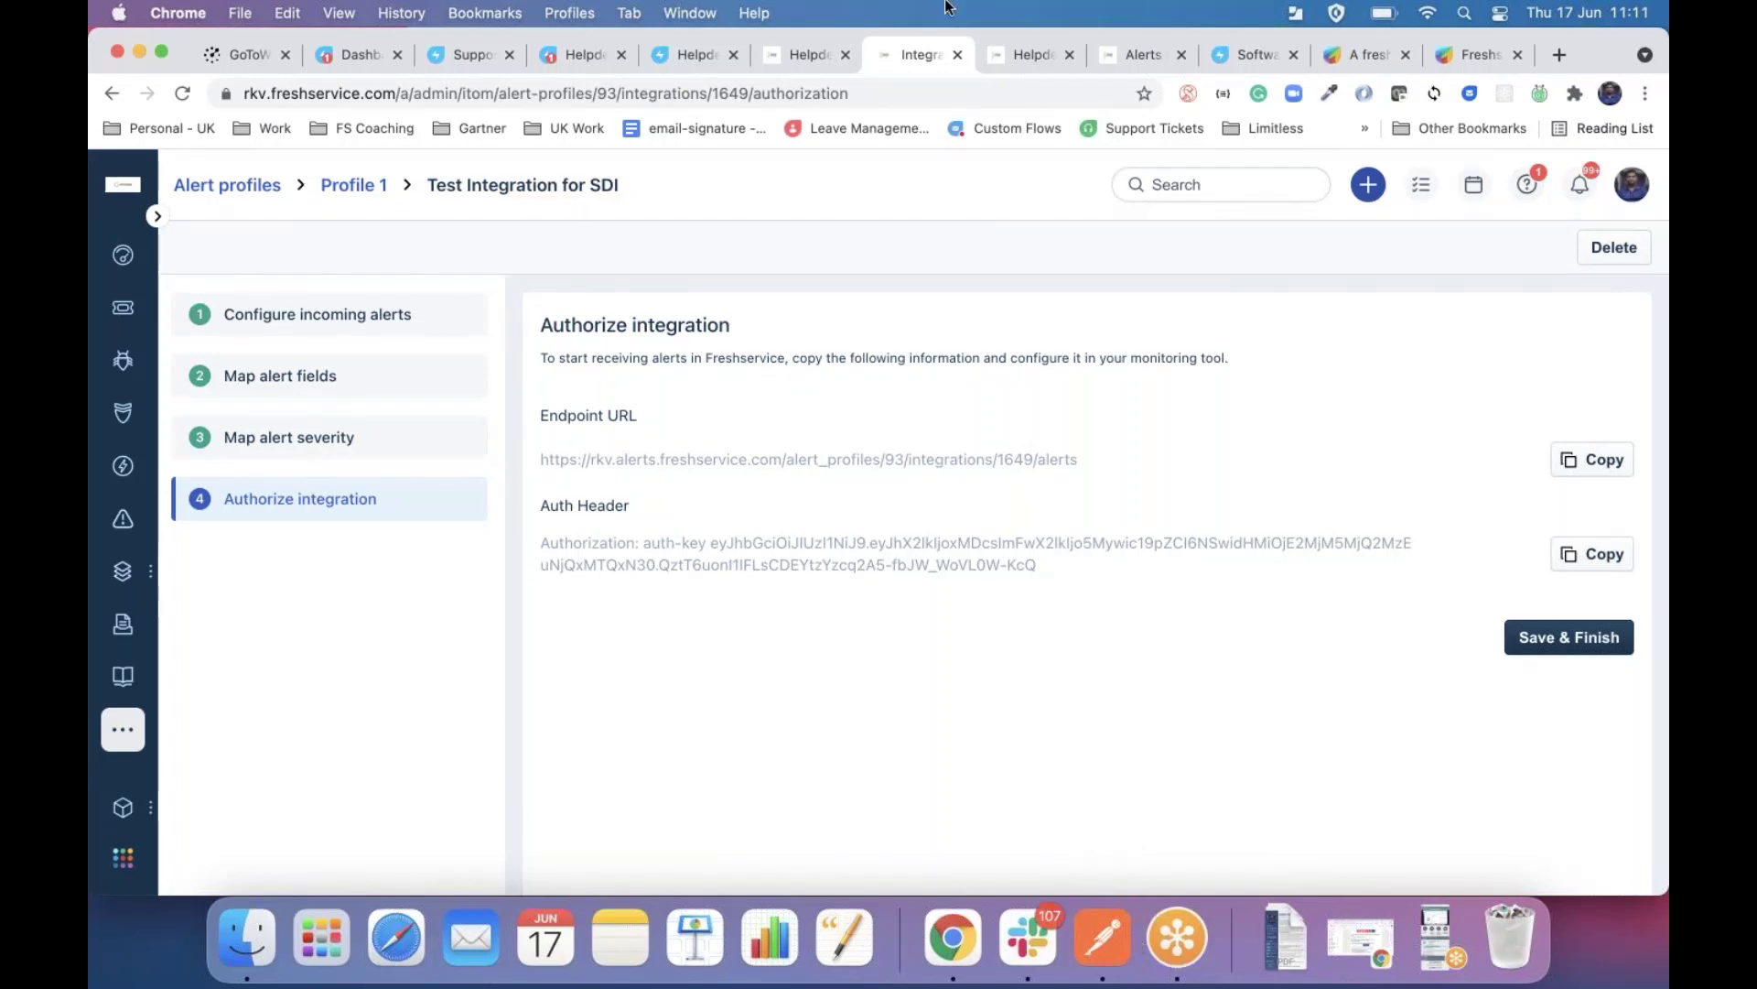
pyautogui.click(1011, 55)
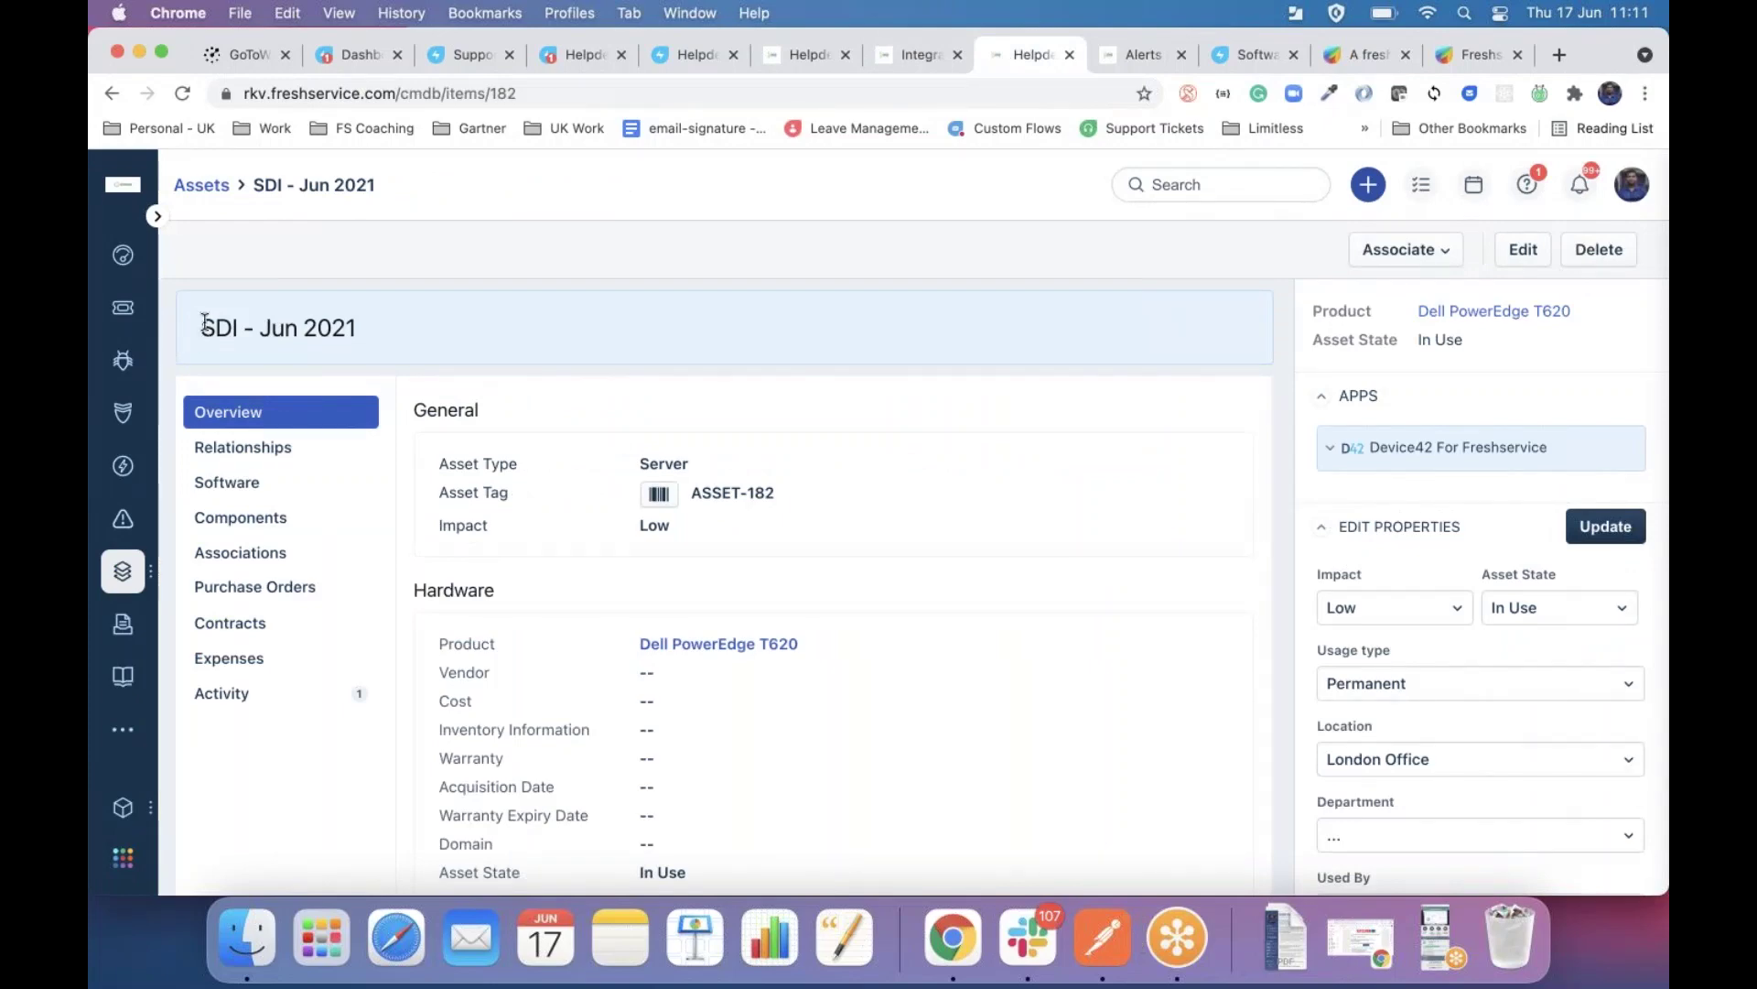
# Copy the asset name SDI - Jun 2021 and go to the Alerts list.
pyautogui.moveTo(212, 323); pyautogui.dragTo(367, 330)
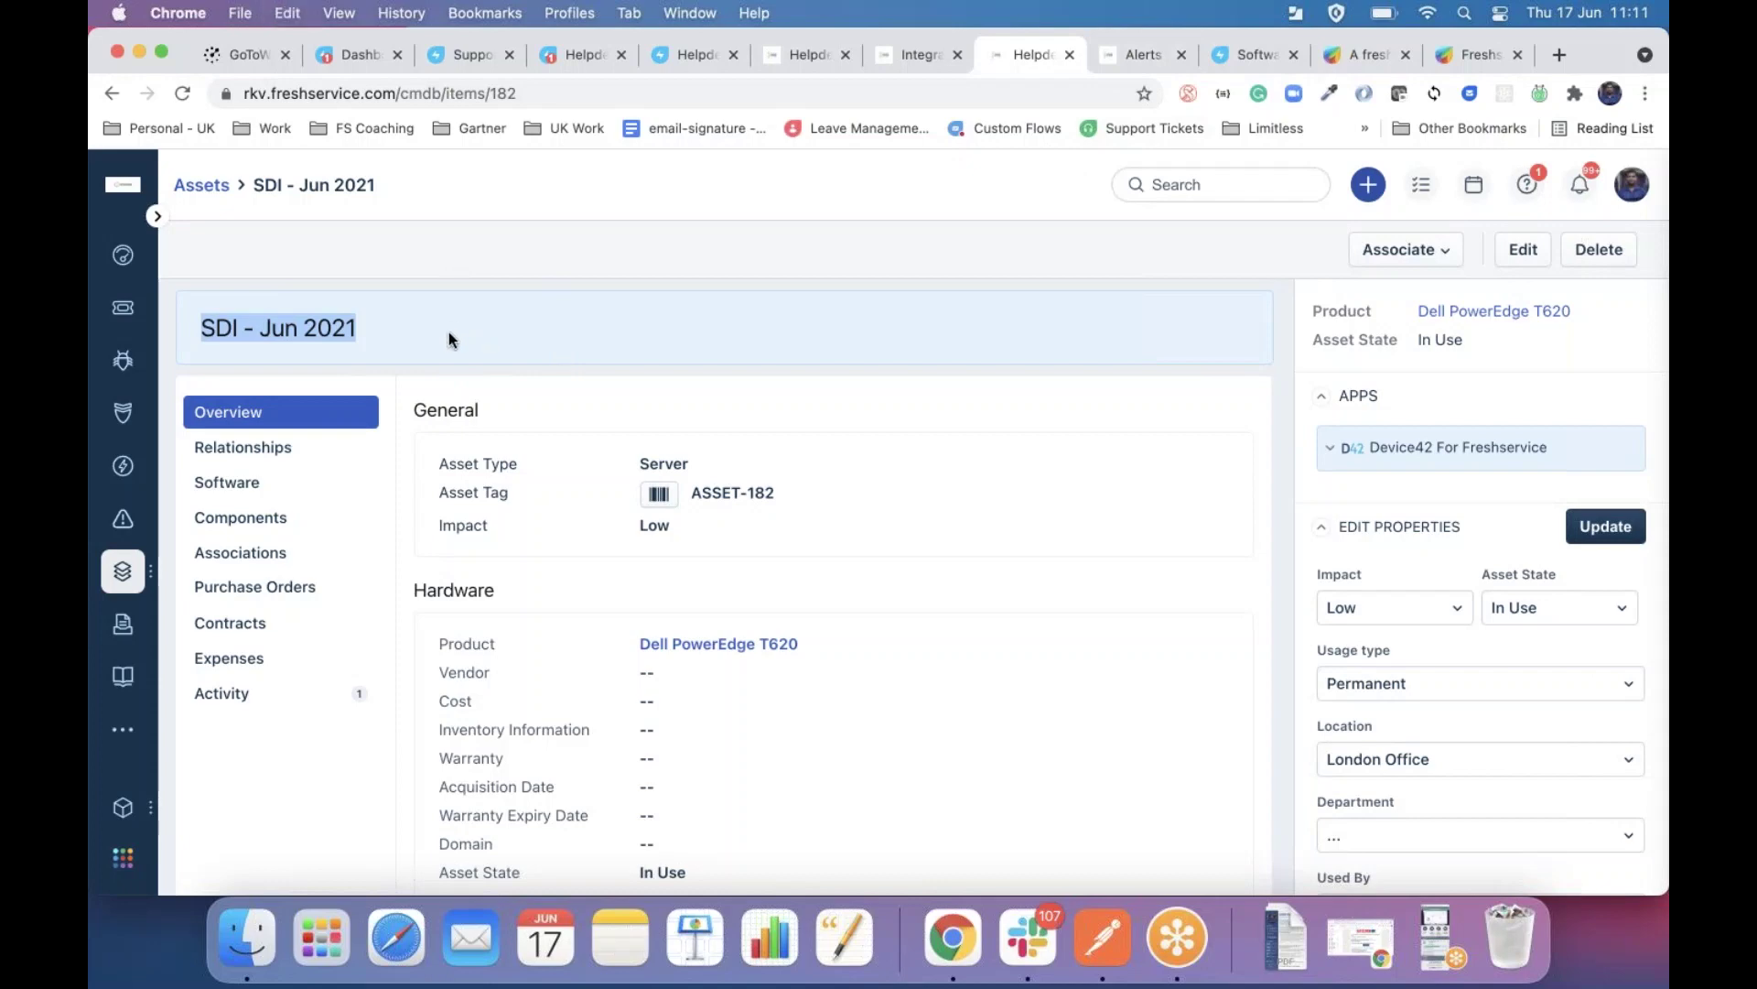
pyautogui.click(1130, 57)
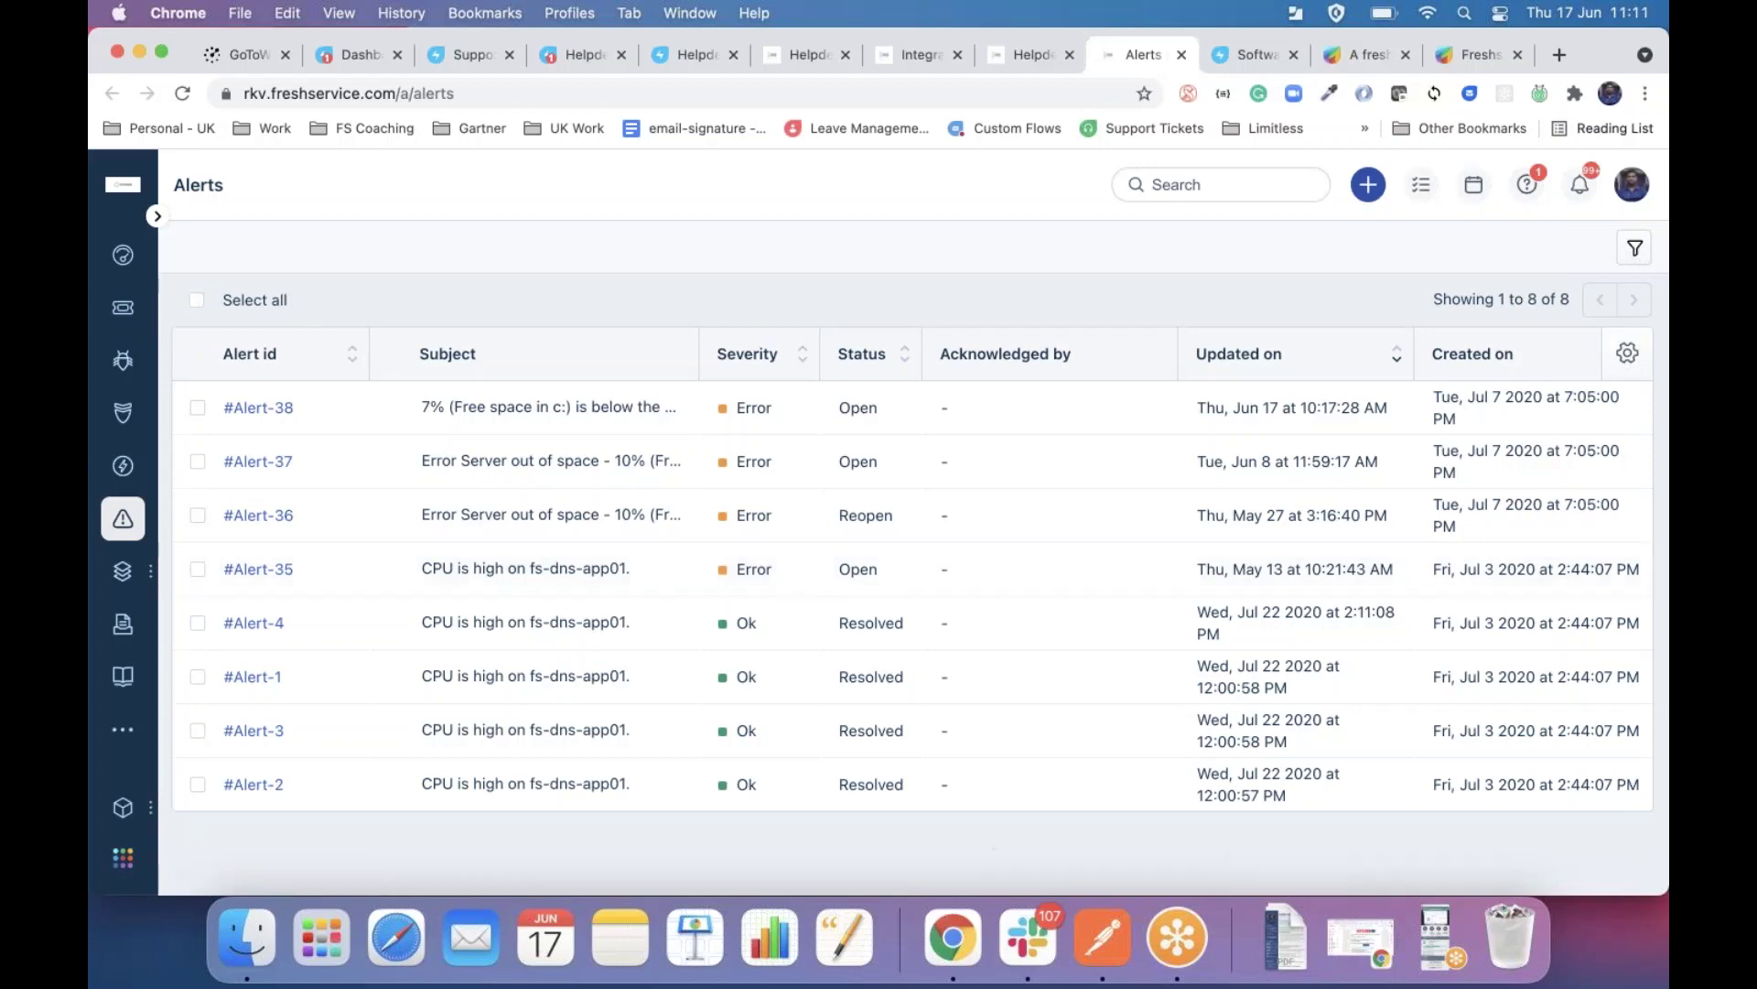
# In Postman, set the SITS Server Alert device to SDI - Jun 2021 and send it (202 Accepted).
pyautogui.click(1090, 928)
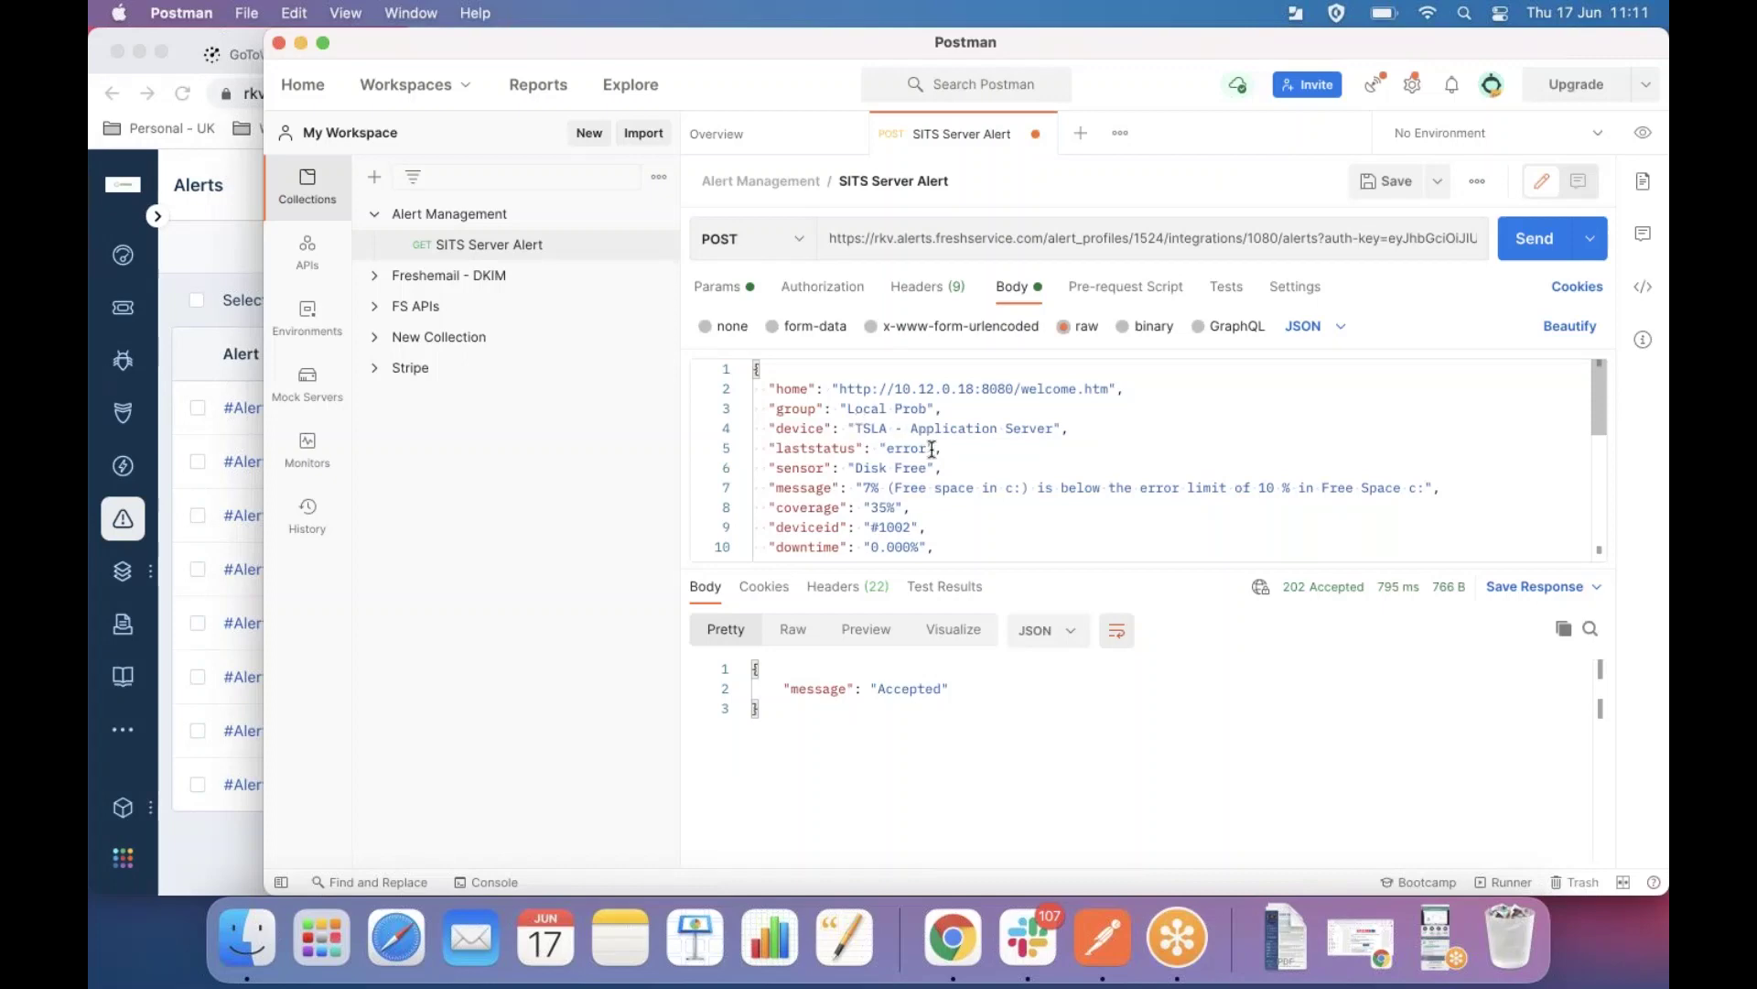
pyautogui.scroll(-10, 931, 448)
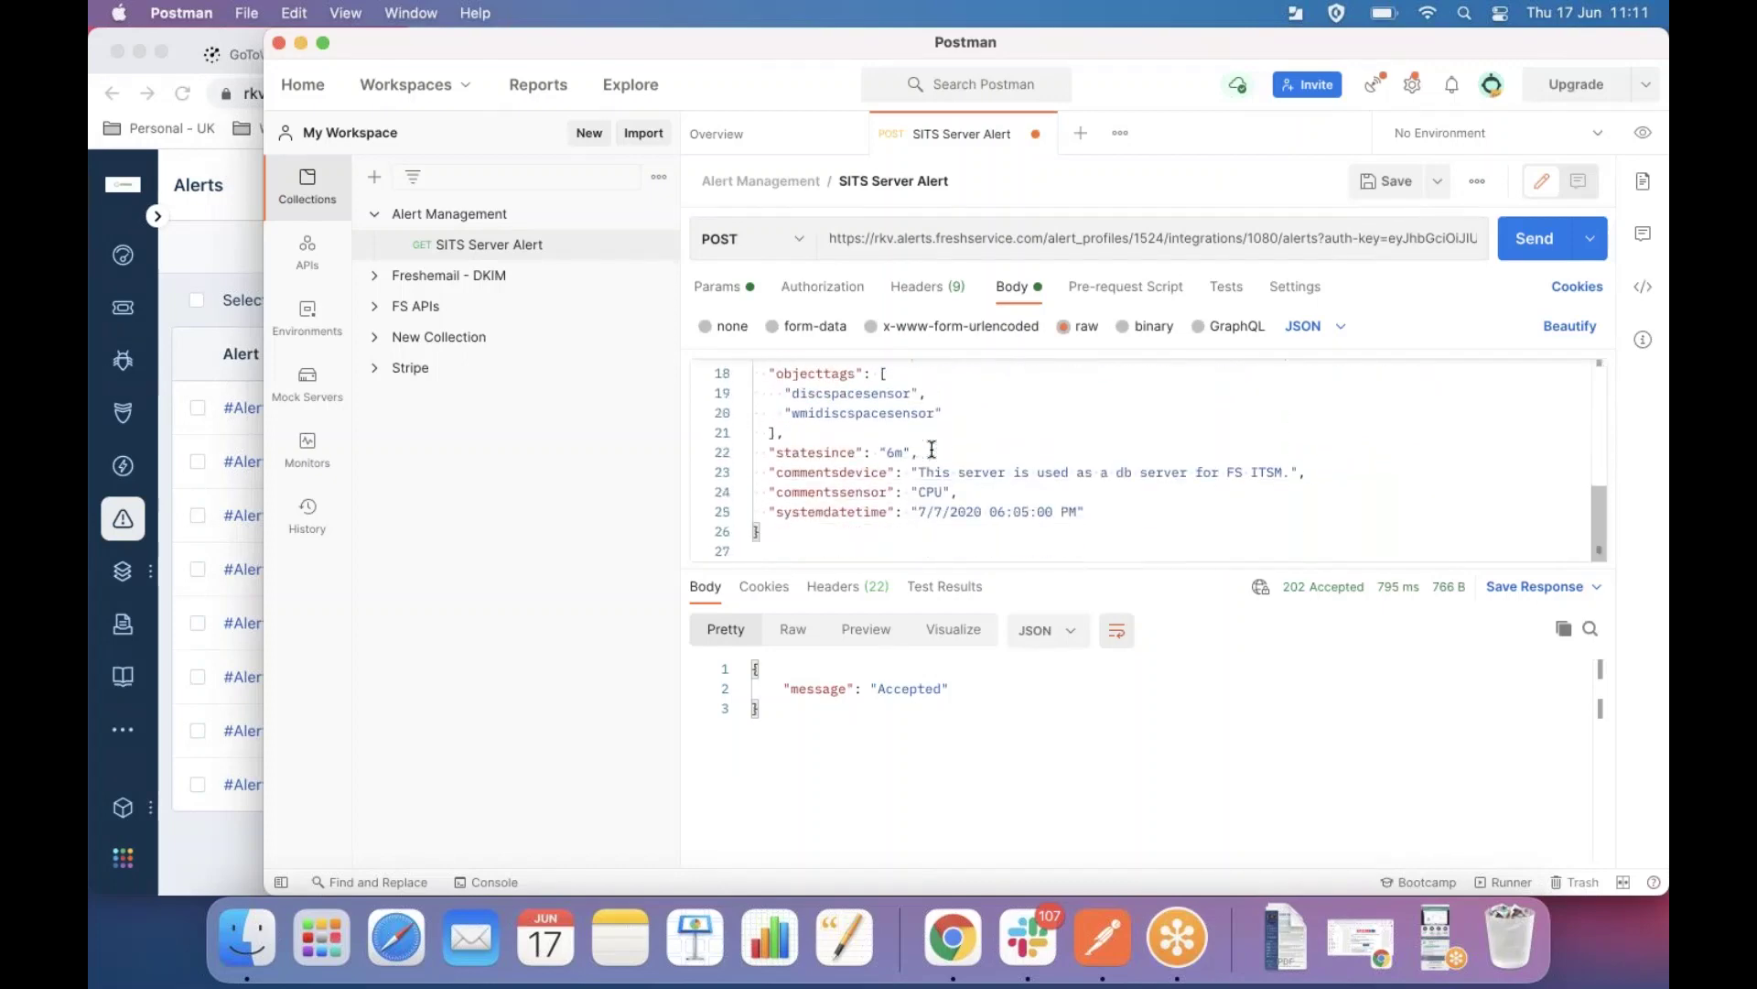
pyautogui.scroll(10, 931, 448)
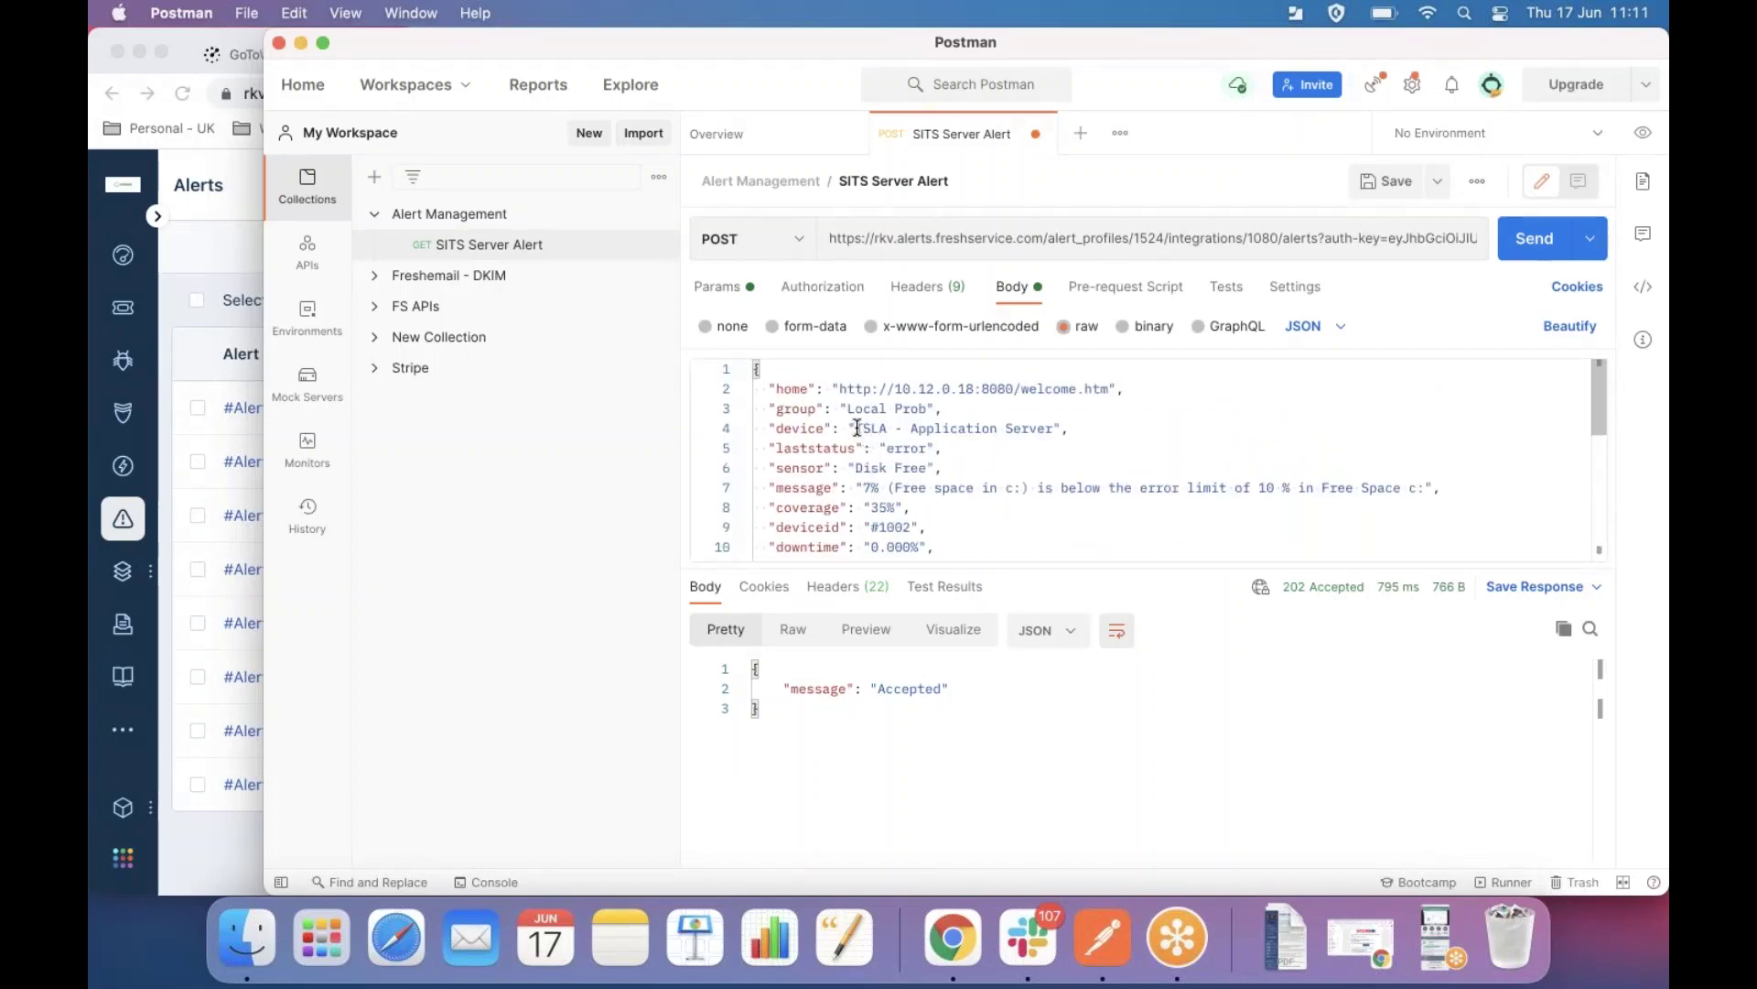
pyautogui.moveTo(857, 427); pyautogui.dragTo(1052, 428)
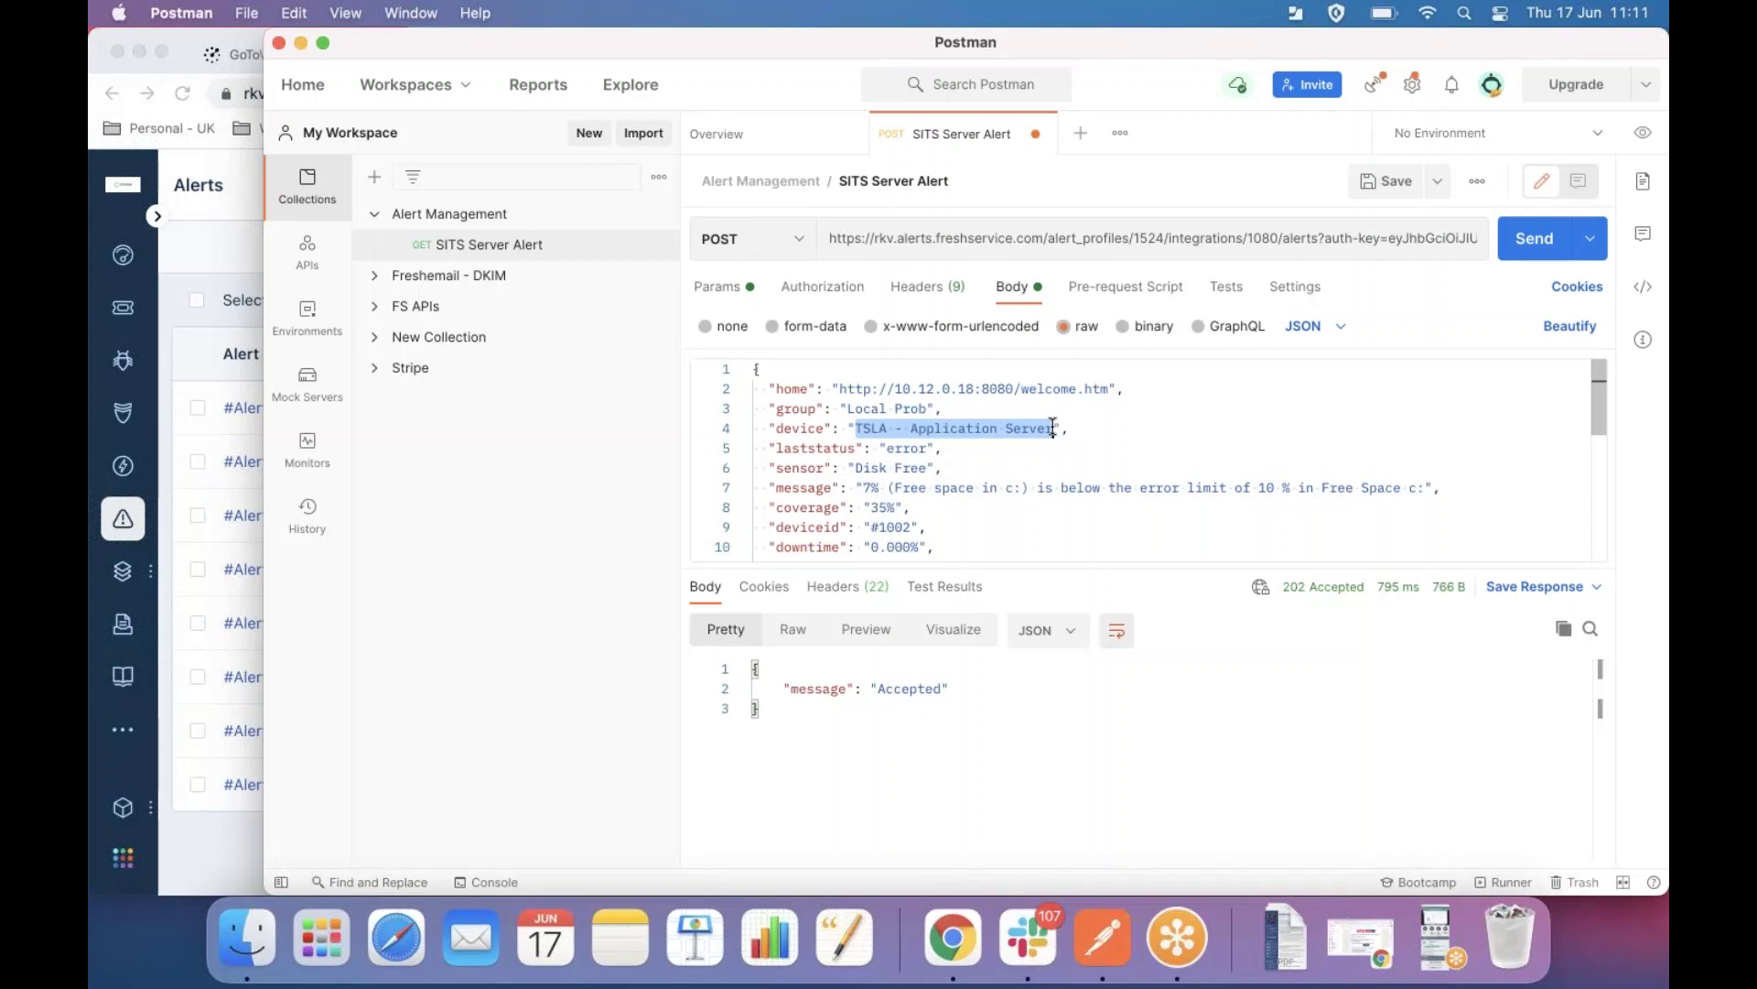
pyautogui.write('SDI - Jun 2021SDI - Jun 2021')
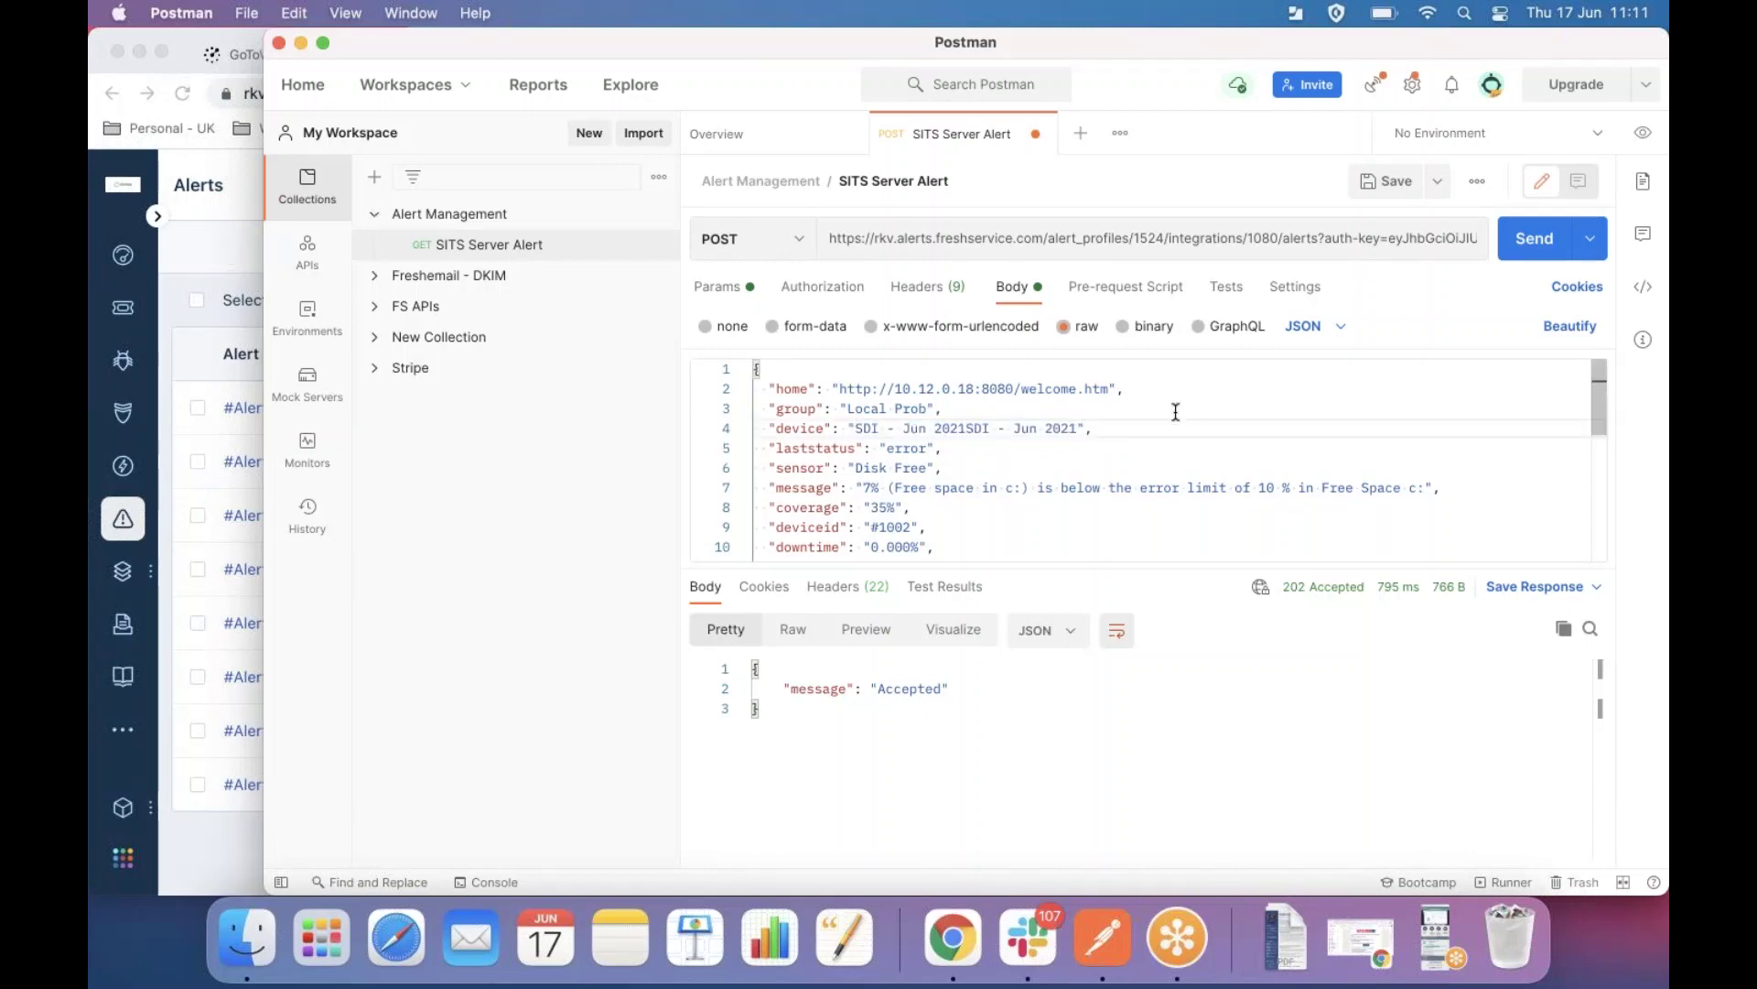
pyautogui.press('BackSpace')
pyautogui.press('BackSpace')
pyautogui.press('BackSpace')
pyautogui.press('BackSpace')
pyautogui.press('BackSpace')
pyautogui.press('BackSpace')
pyautogui.press('BackSpace')
pyautogui.press('BackSpace')
pyautogui.press('BackSpace')
pyautogui.press('BackSpace')
pyautogui.press('BackSpace')
pyautogui.press('BackSpace')
pyautogui.press('BackSpace')
pyautogui.press('BackSpace')
pyautogui.click(1535, 240)
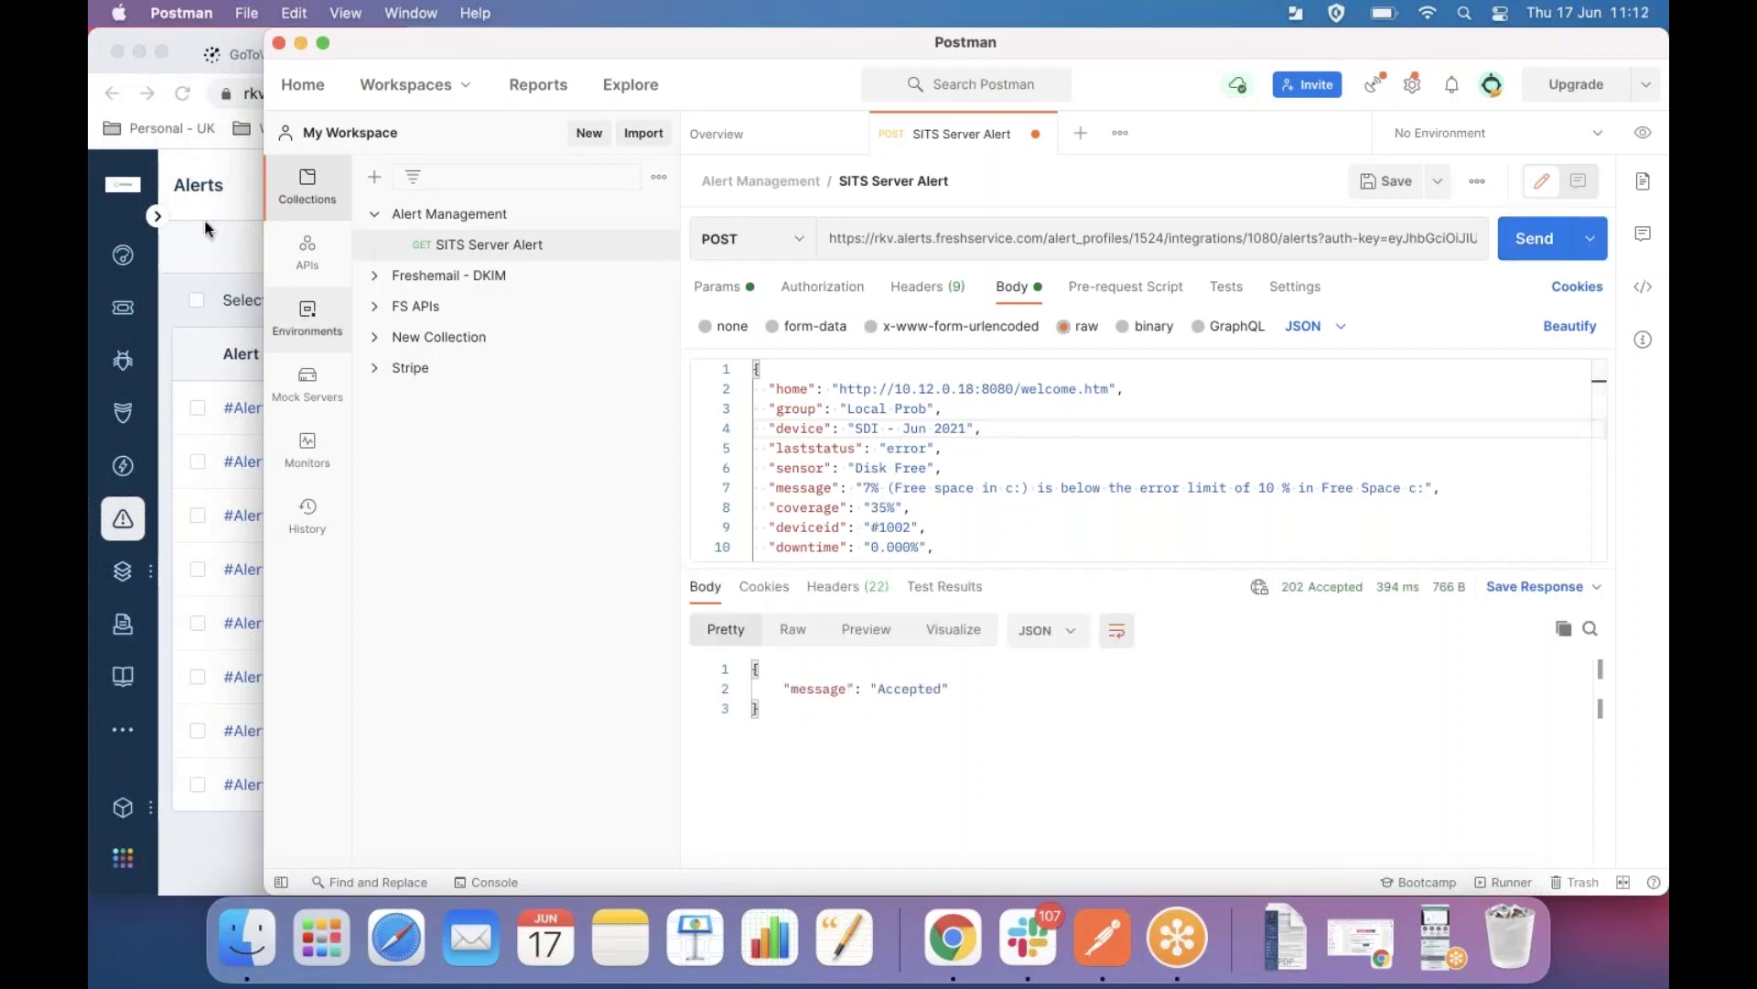
# Refresh the Freshservice alerts list to show the new alert and open #Alert-39 for SDI - Jun 2021.
pyautogui.click(220, 255)
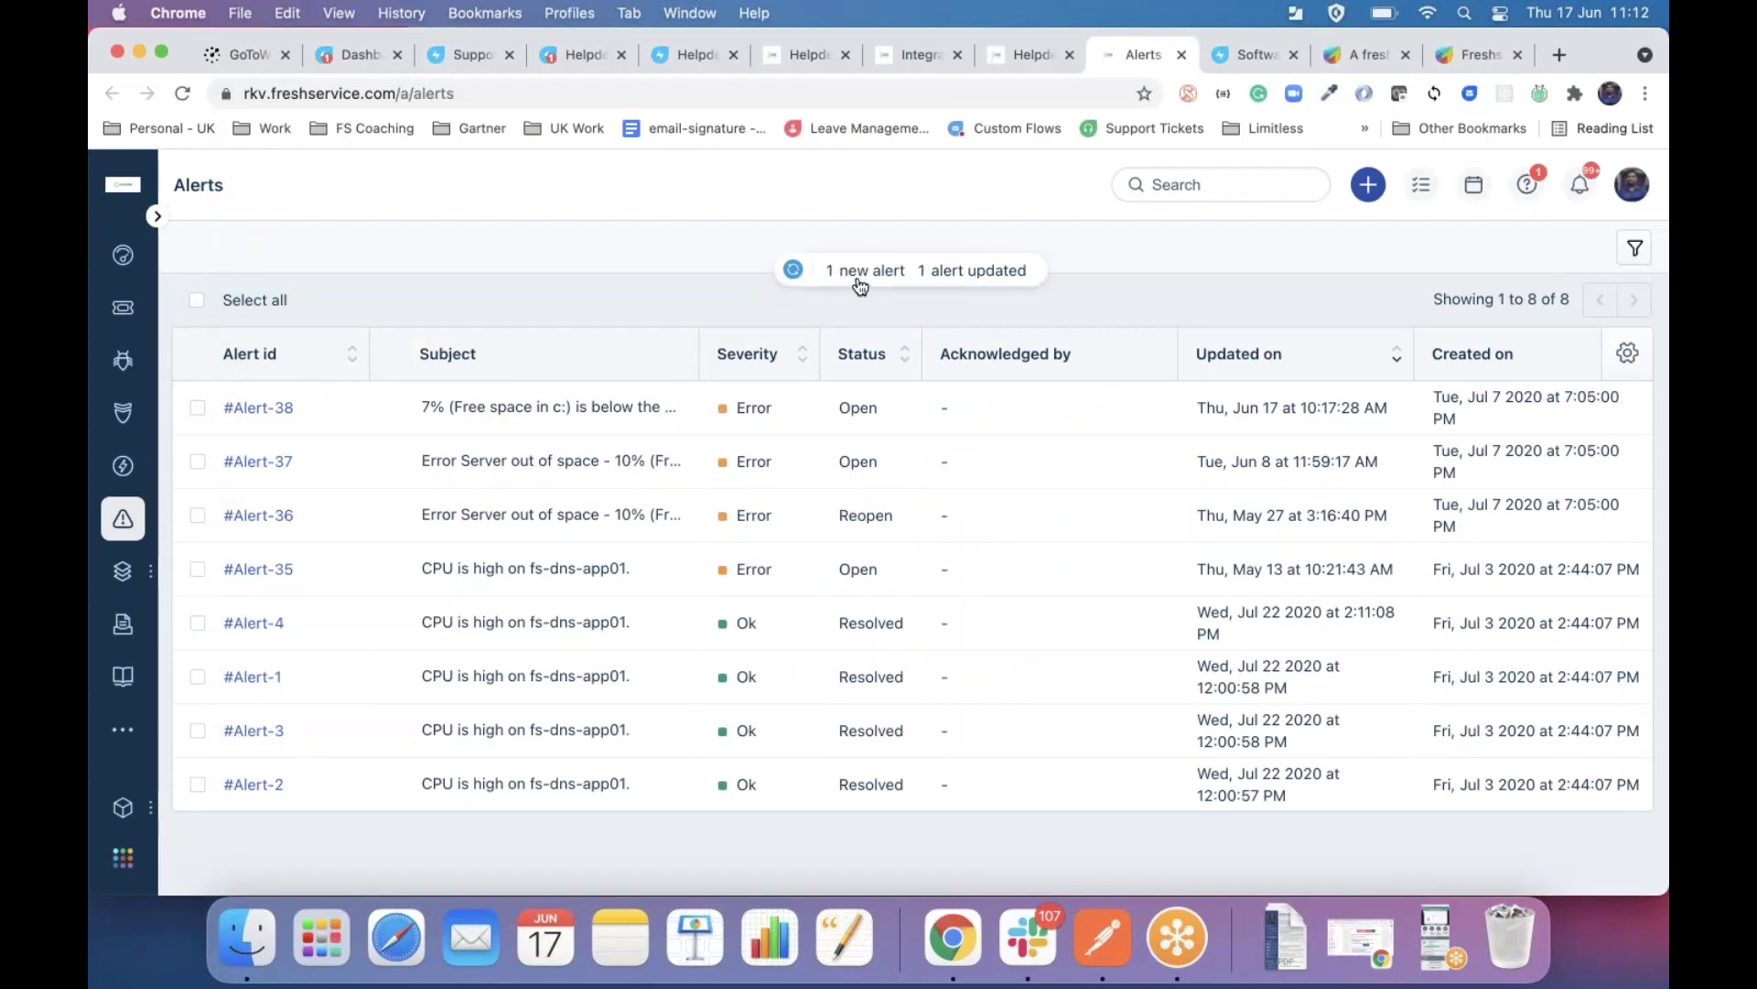
pyautogui.click(860, 280)
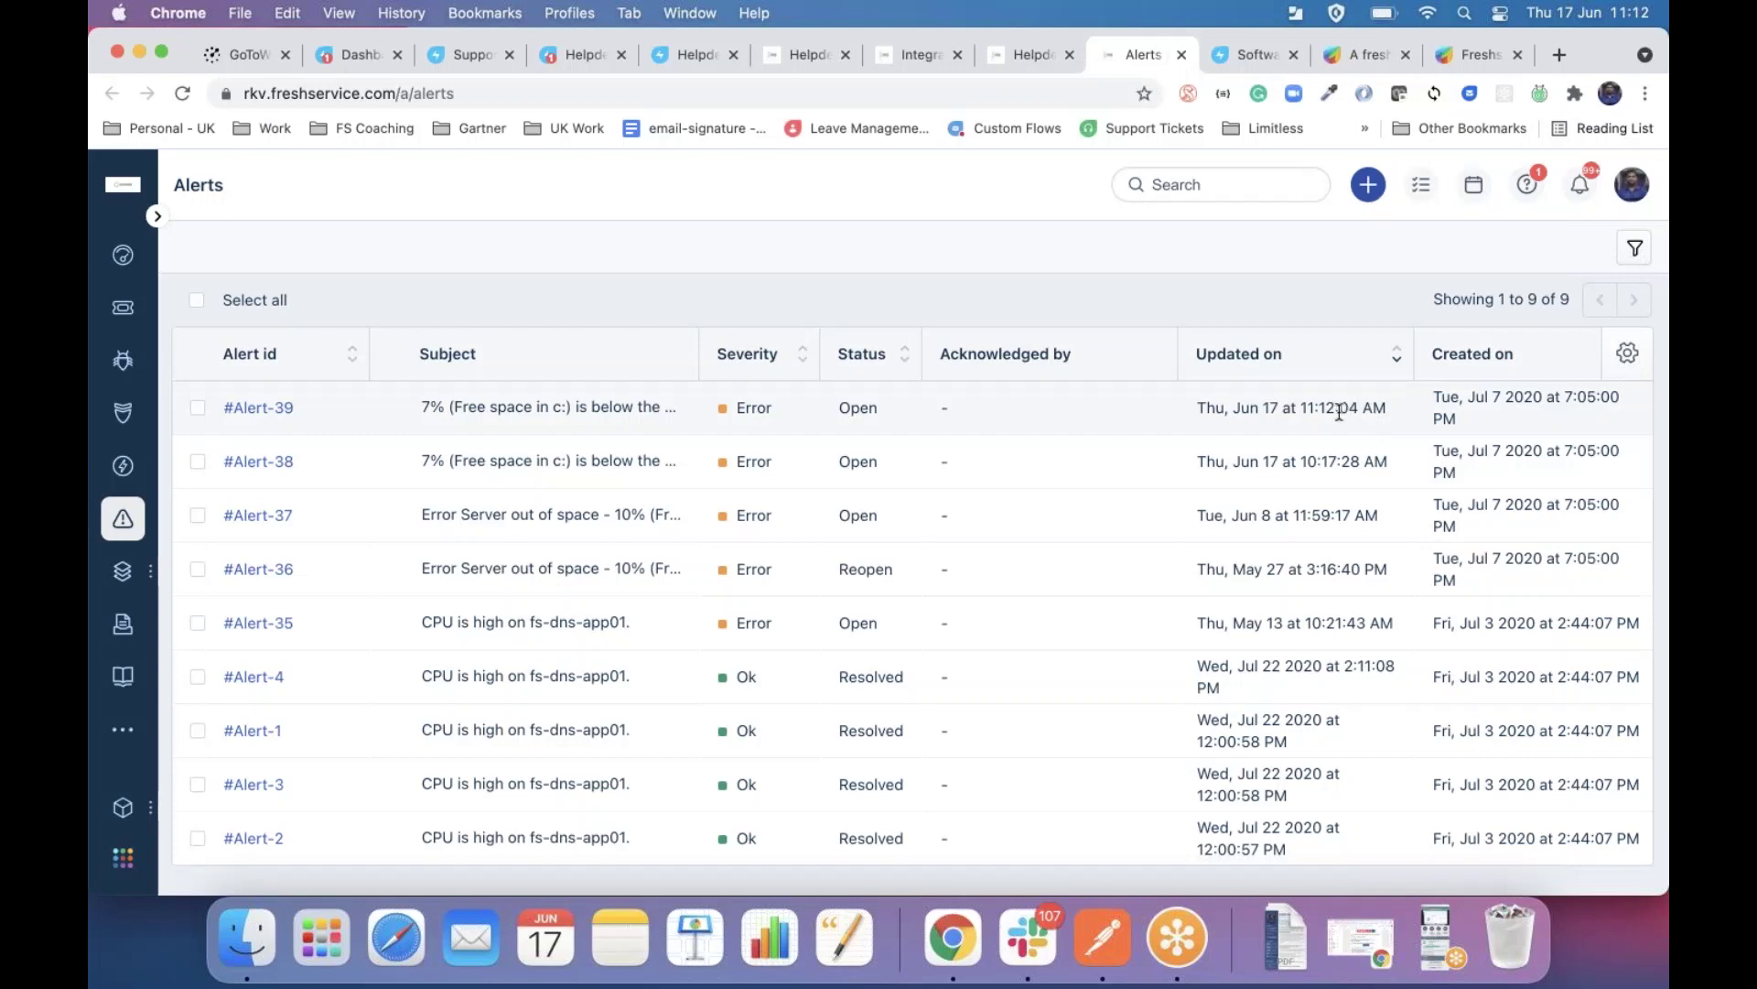
pyautogui.moveTo(1306, 412); pyautogui.dragTo(1389, 410)
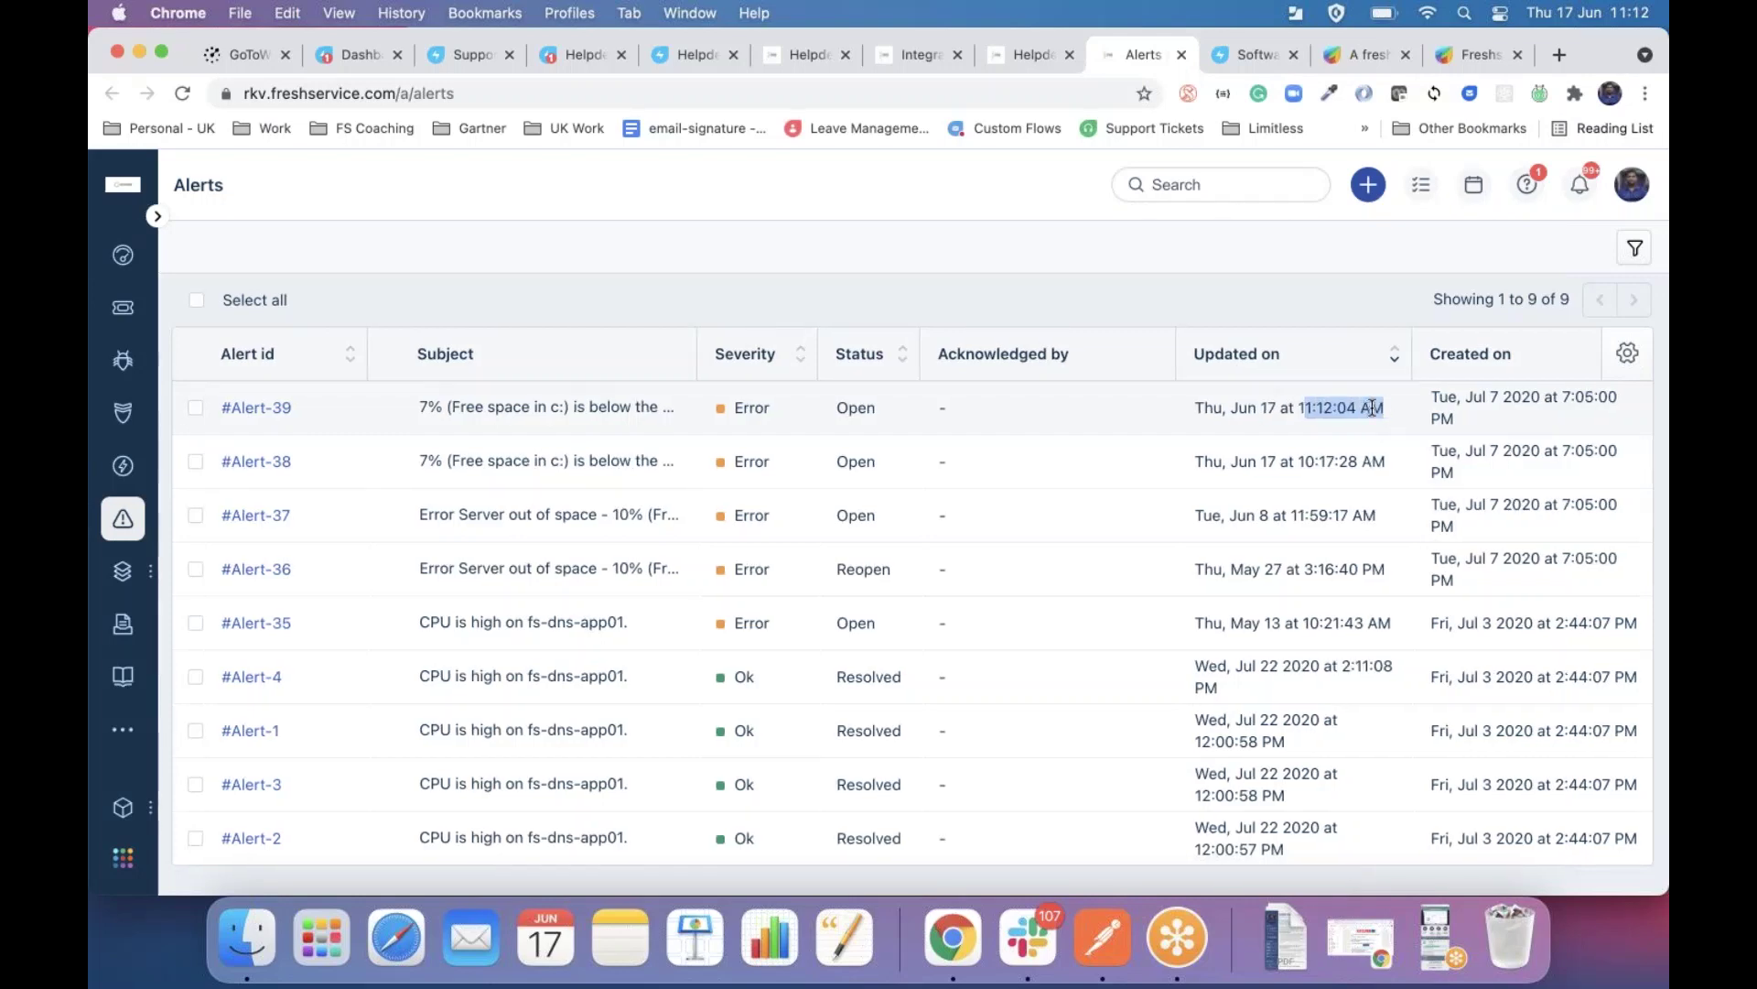
pyautogui.hscroll(4, 1373, 409)
pyautogui.hscroll(5, 1372, 409)
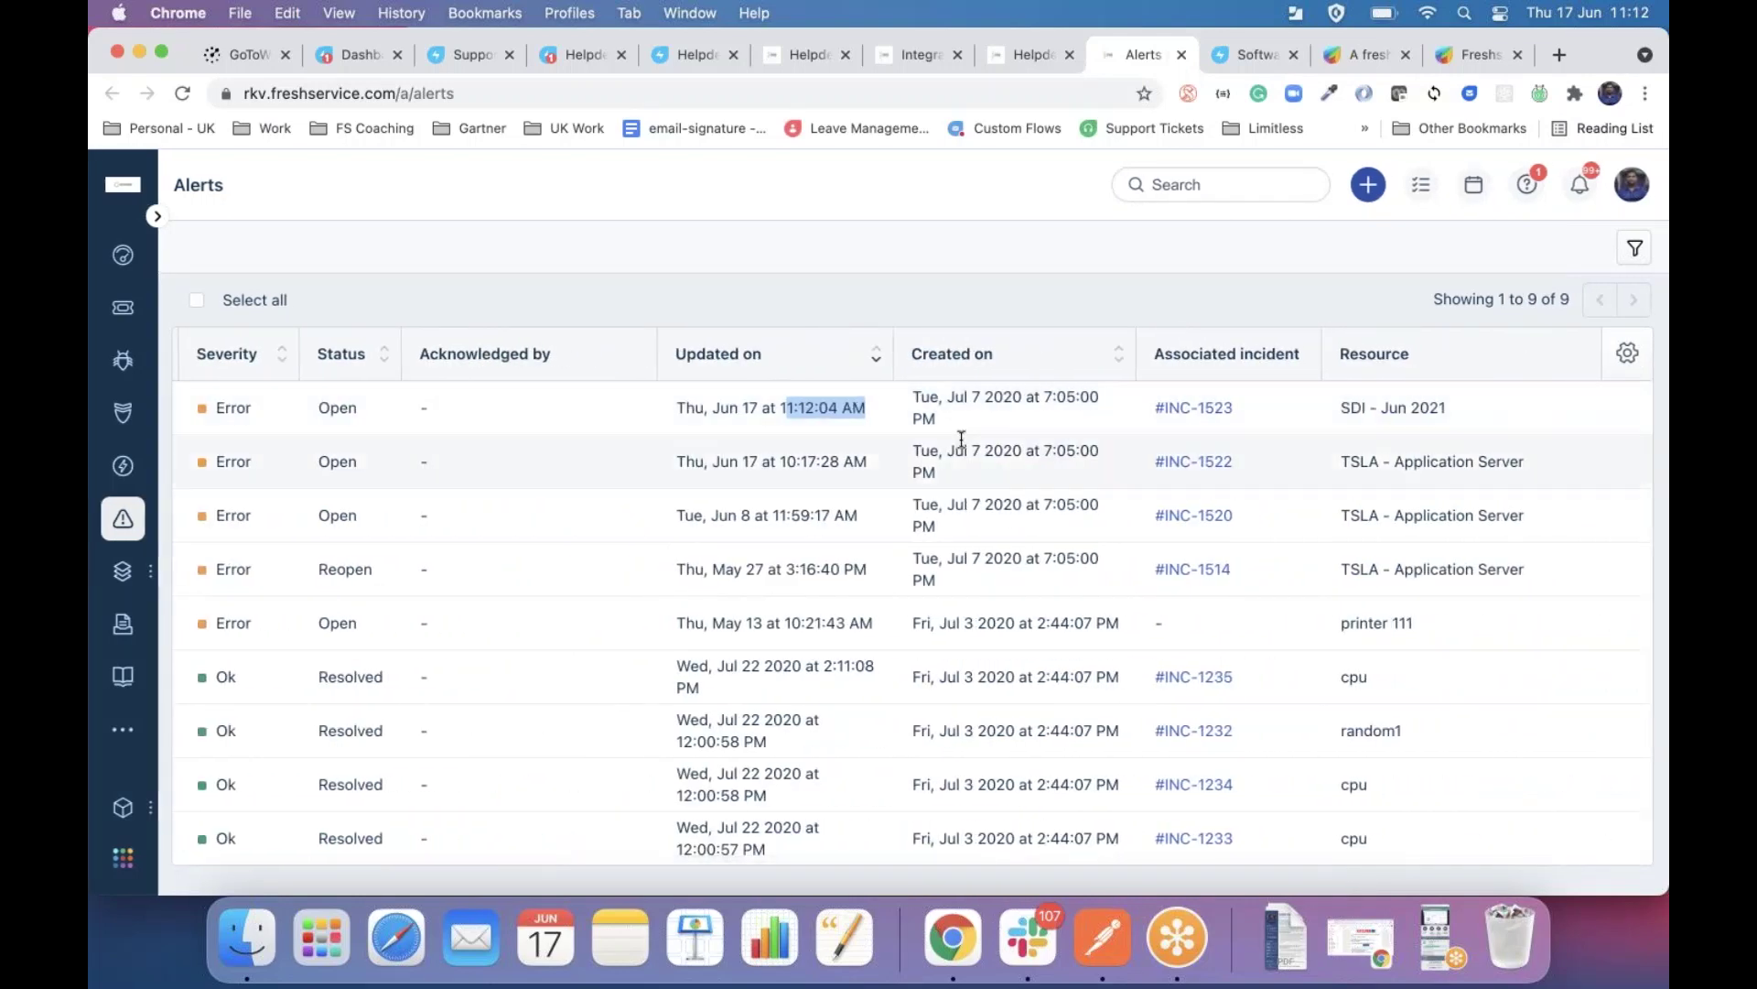
pyautogui.hscroll(-9, 344, 410)
pyautogui.click(283, 406)
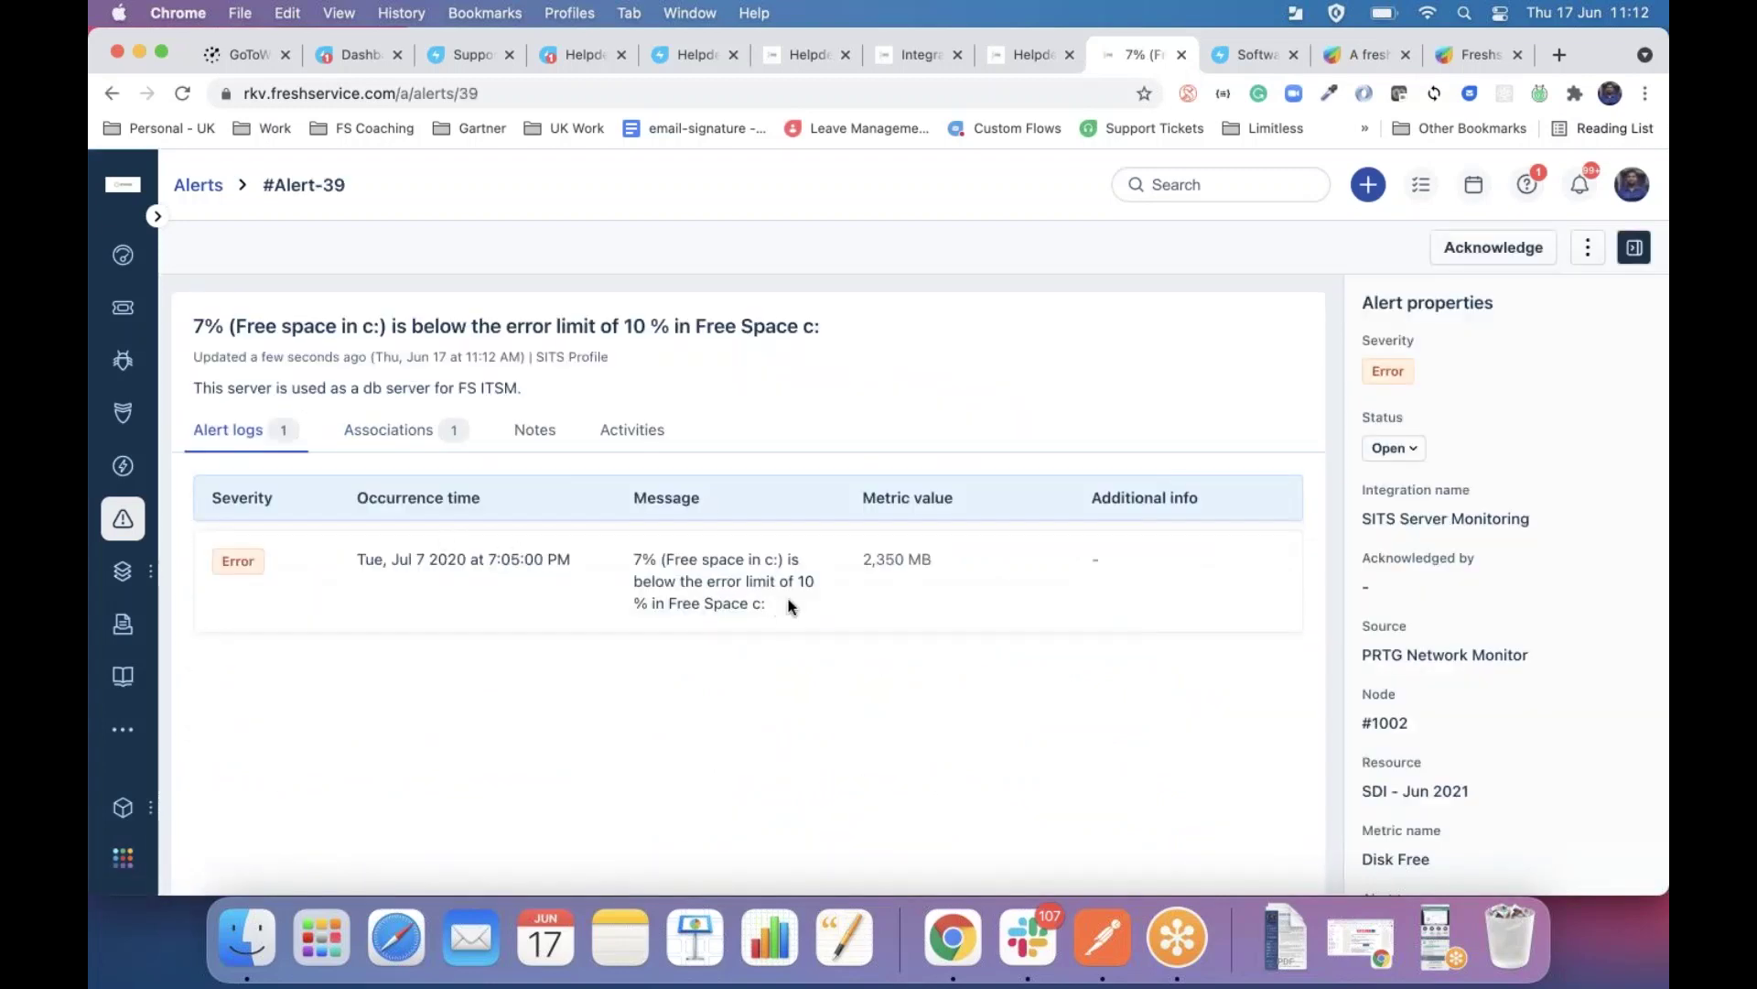
# Open ticket #INC-1523 from the alert's Associations in a new tab.
pyautogui.click(417, 440)
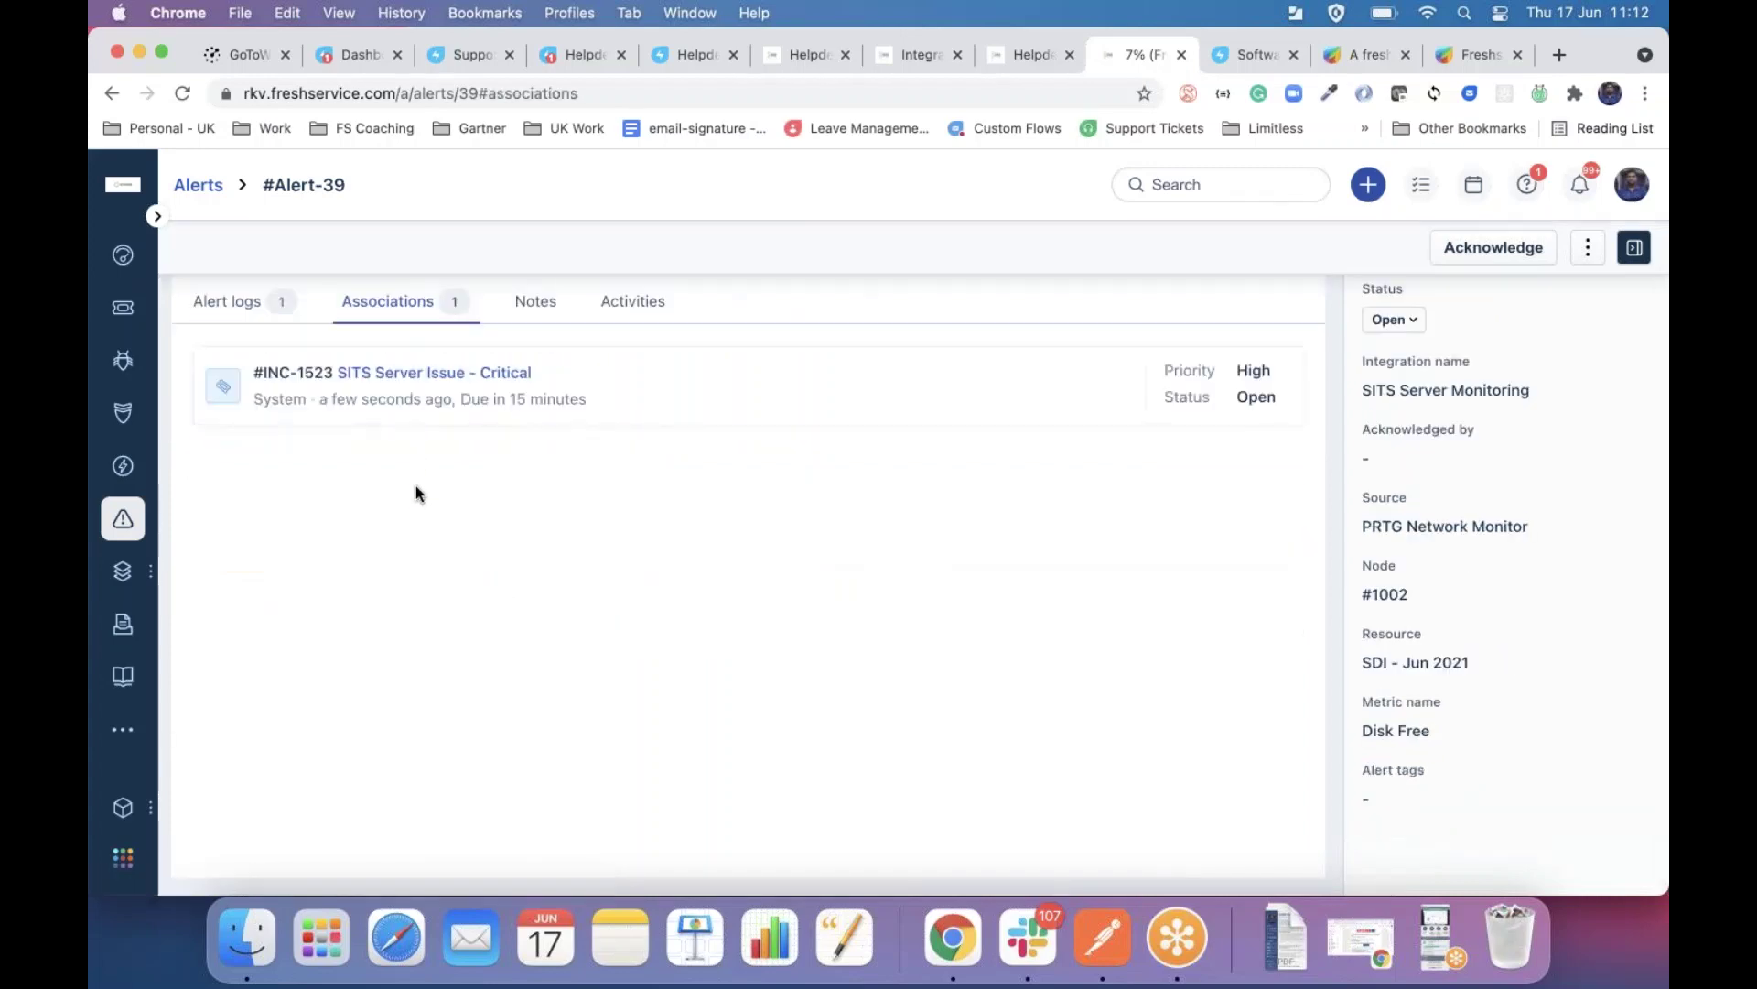
pyautogui.scroll(3, 415, 494)
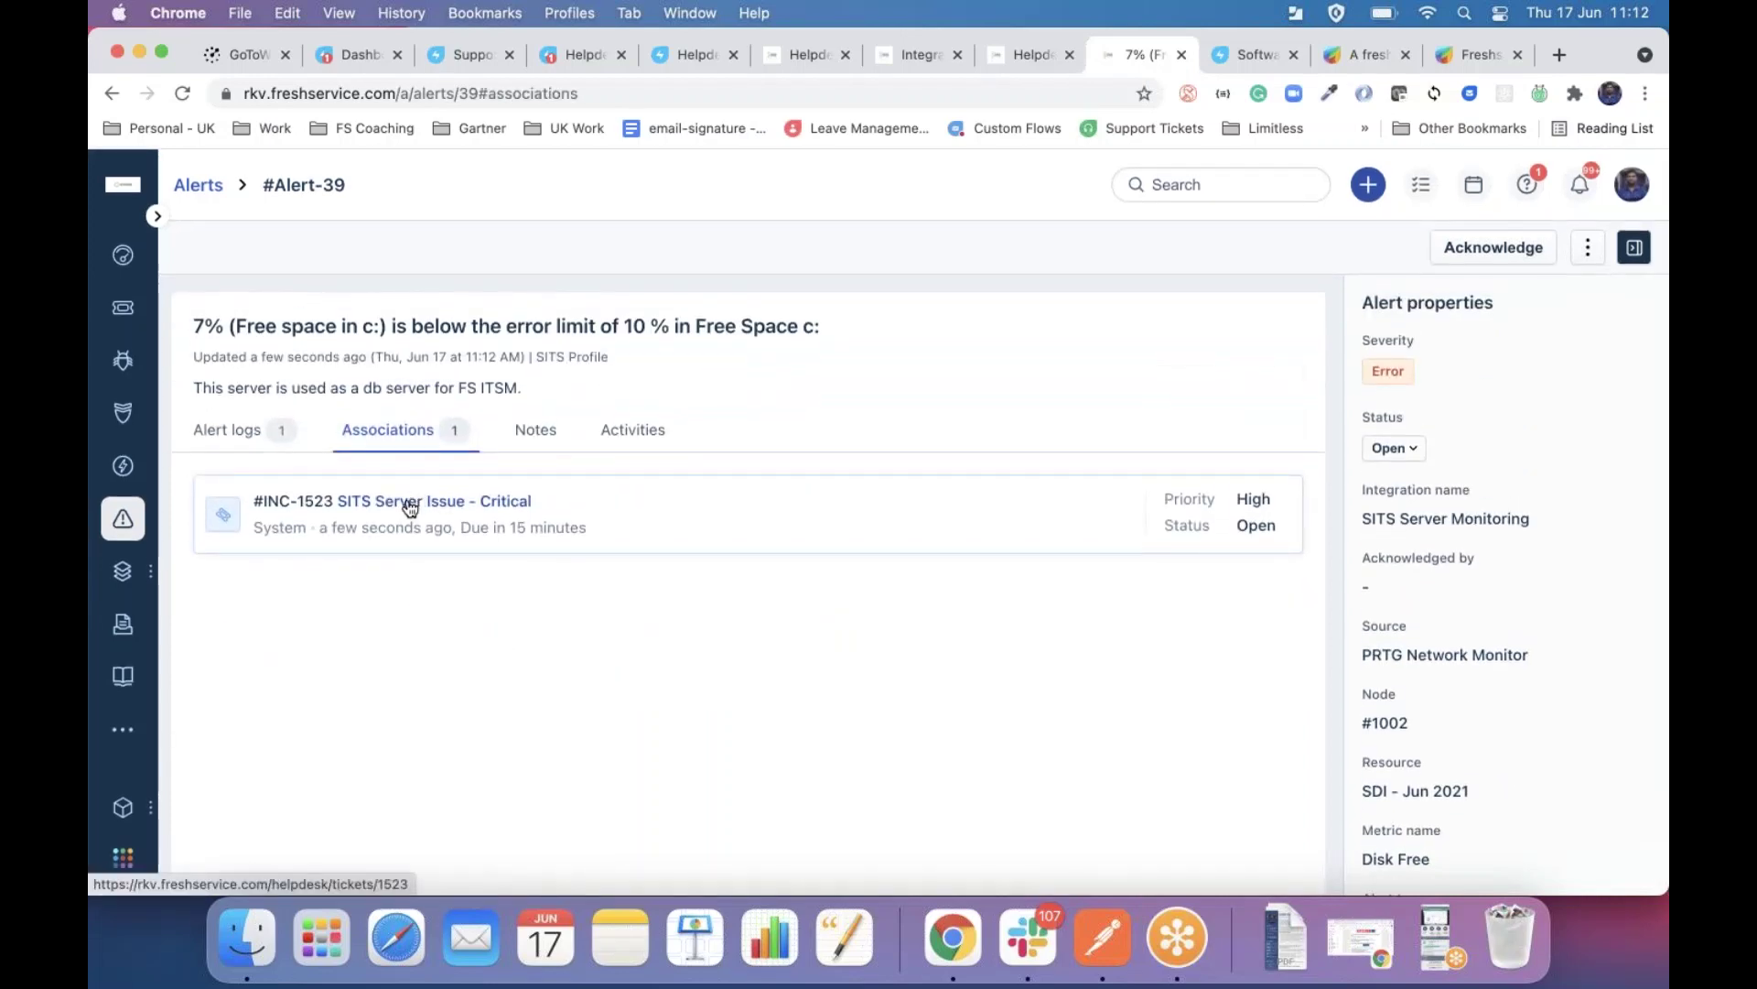
pyautogui.keyDown('super'); pyautogui.click(409, 503); pyautogui.keyUp('super')
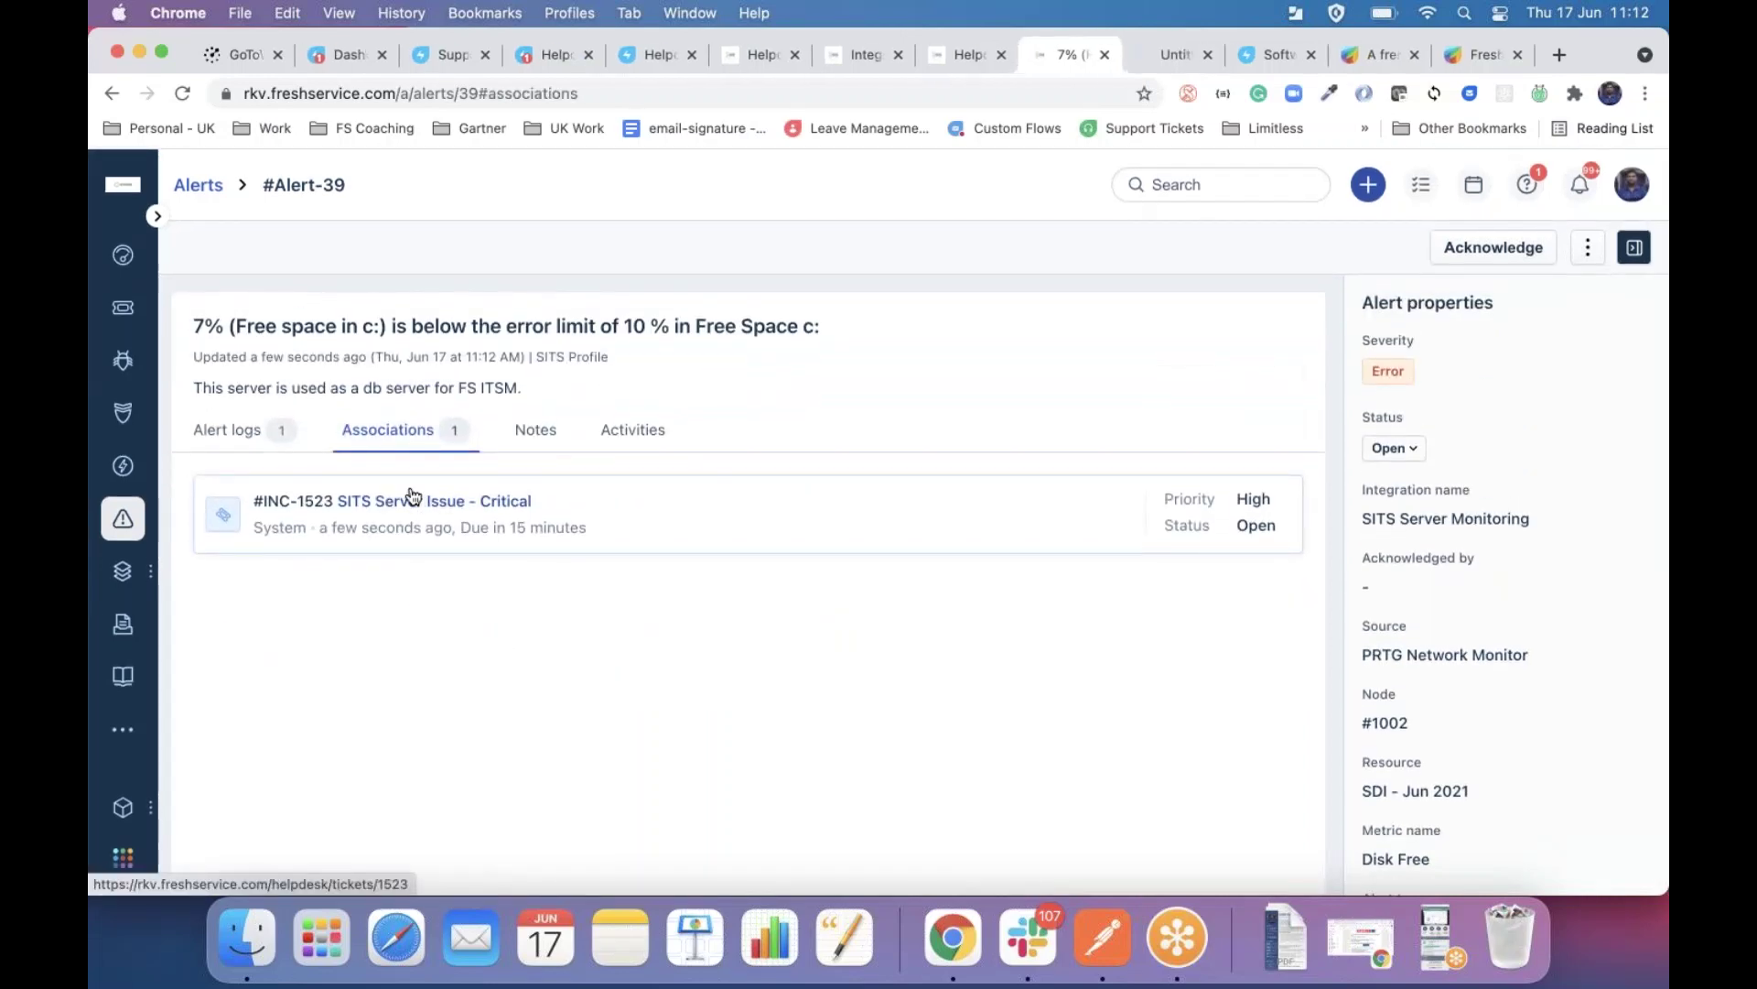
pyautogui.click(1166, 55)
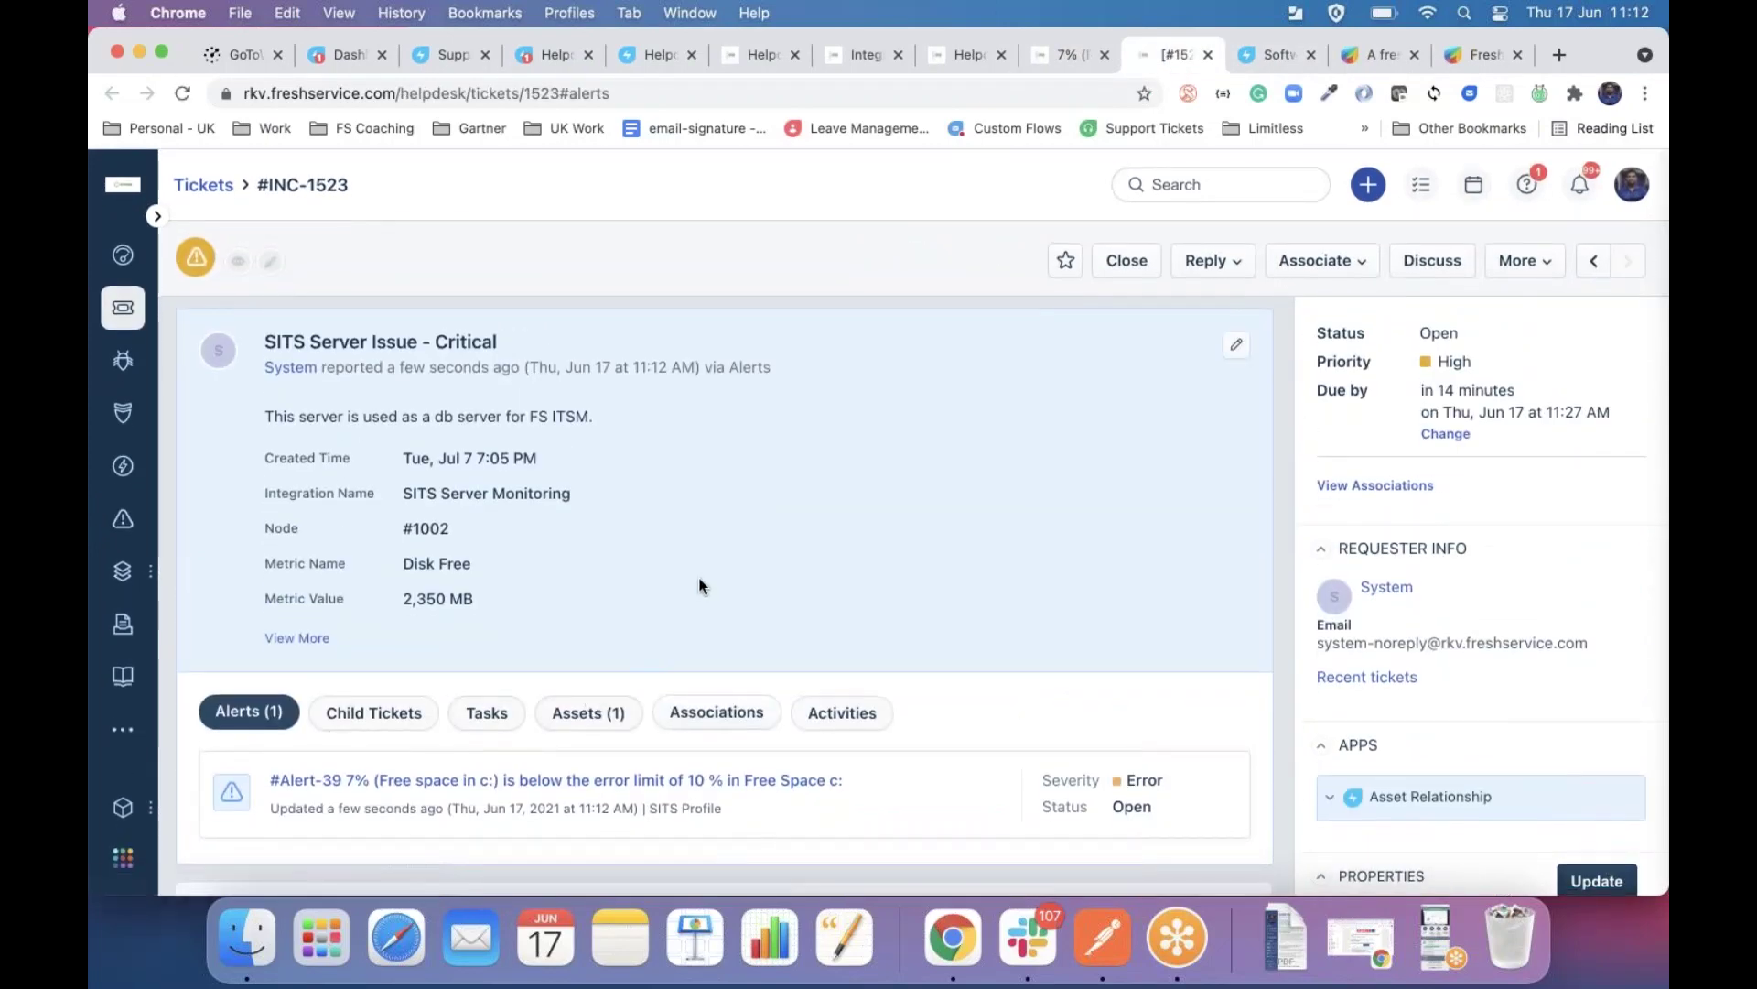
# Confirm the ticket's Assets tab lists SDI - Jun 2021, then return to Postman.
pyautogui.scroll(-3, 700, 586)
pyautogui.scroll(3, 701, 586)
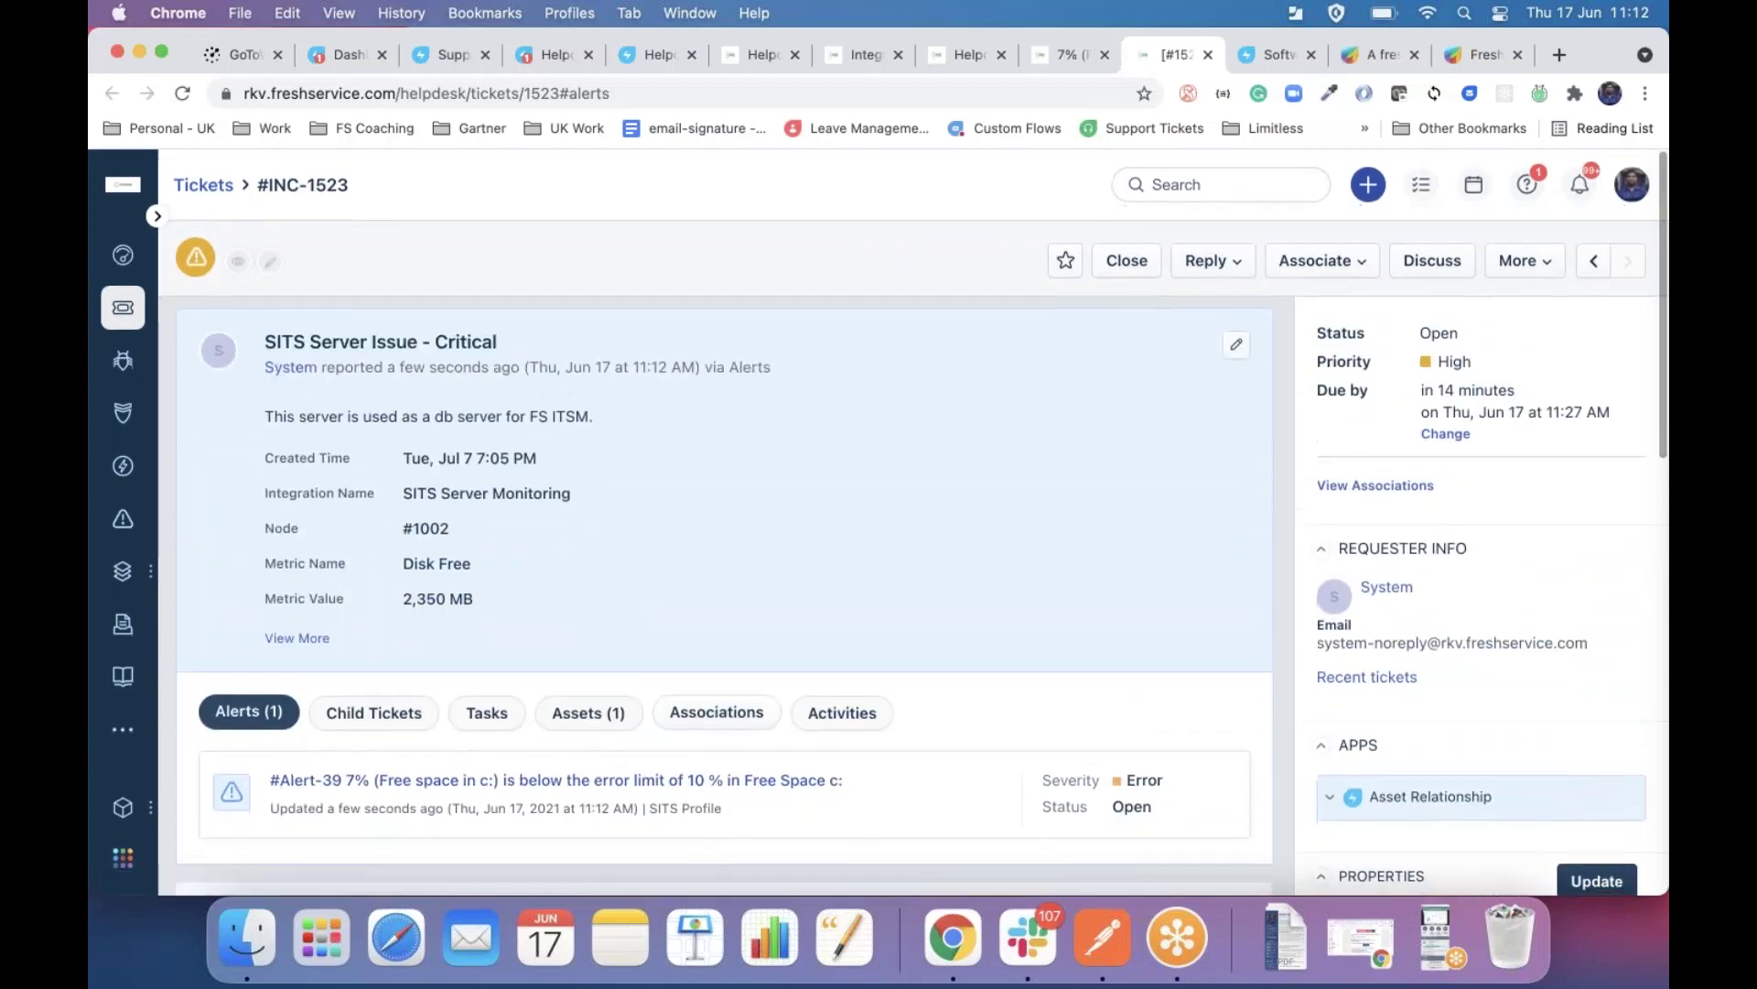
pyautogui.scroll(-3, 457, 531)
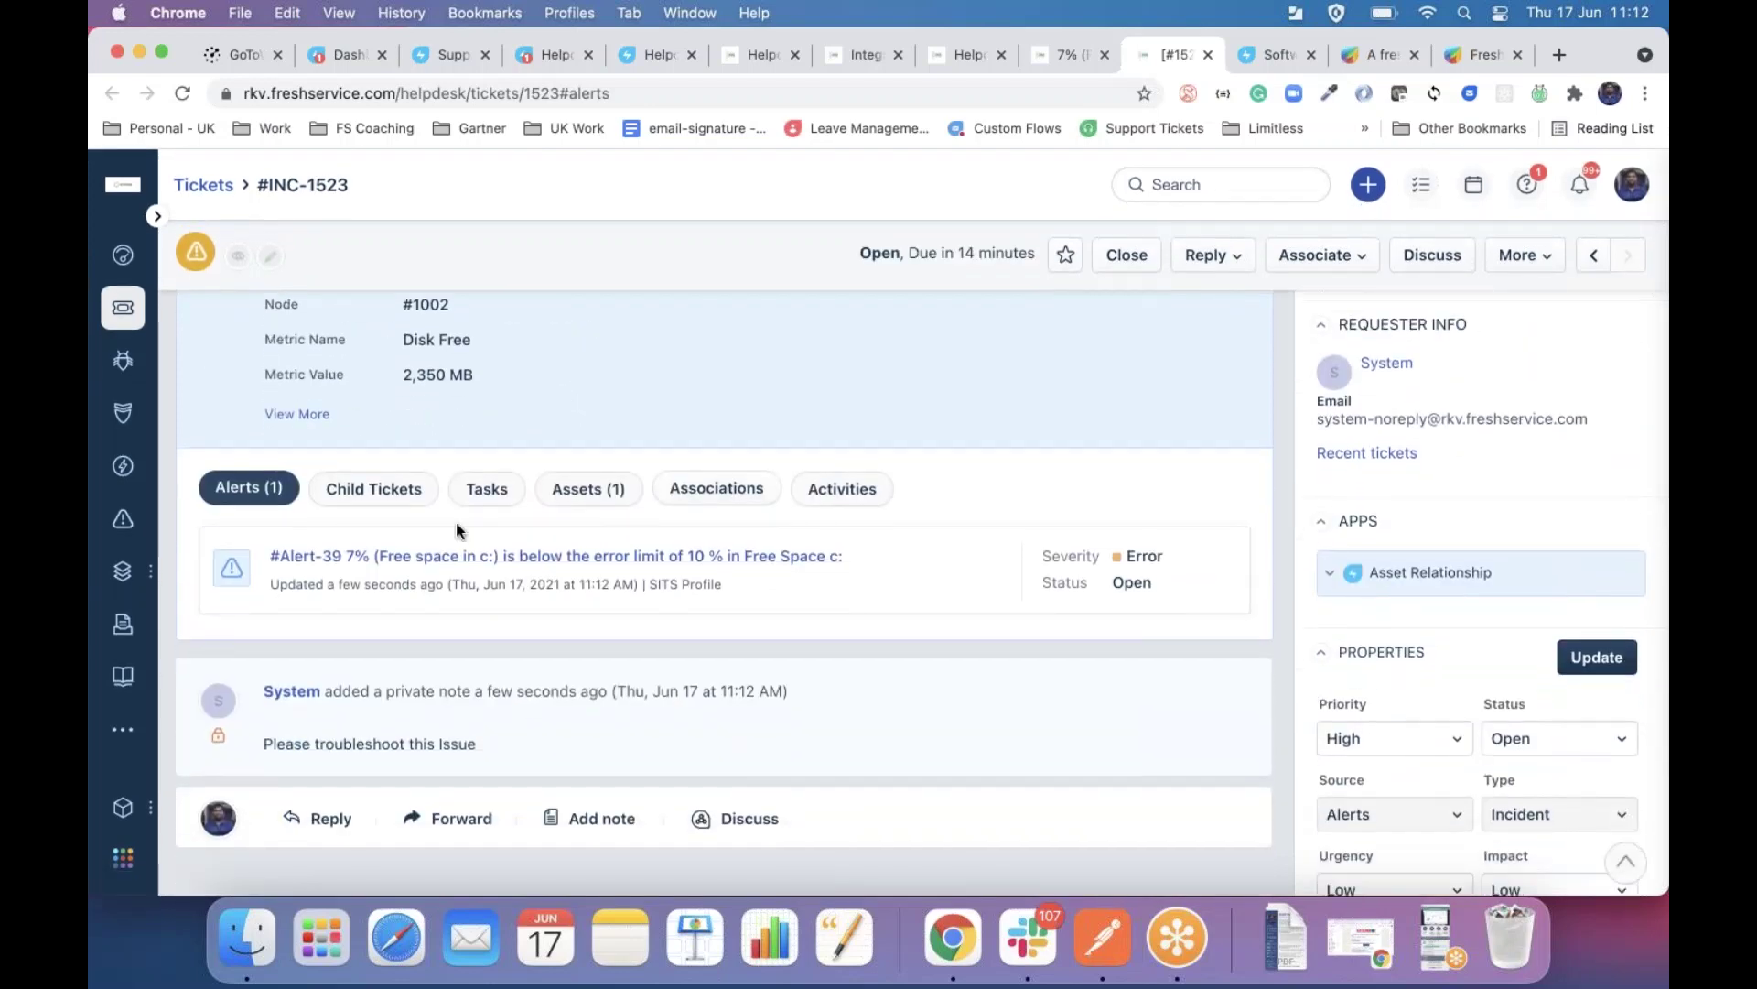
pyautogui.click(590, 488)
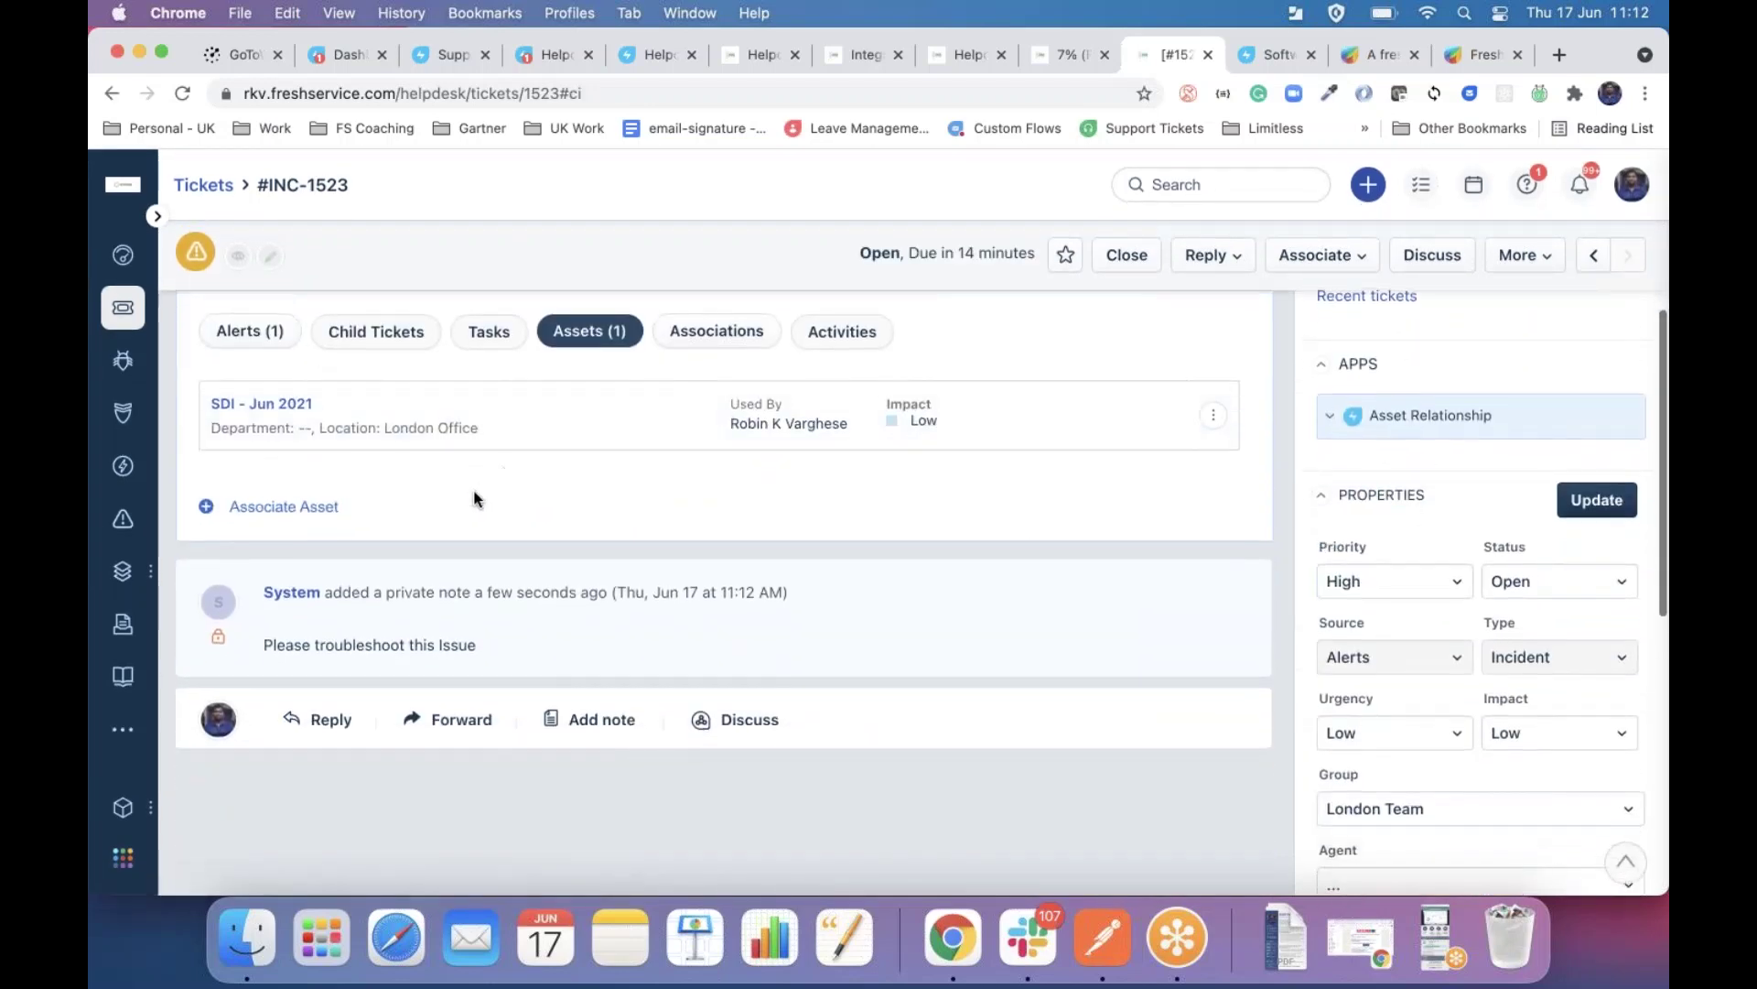
pyautogui.scroll(2, 465, 494)
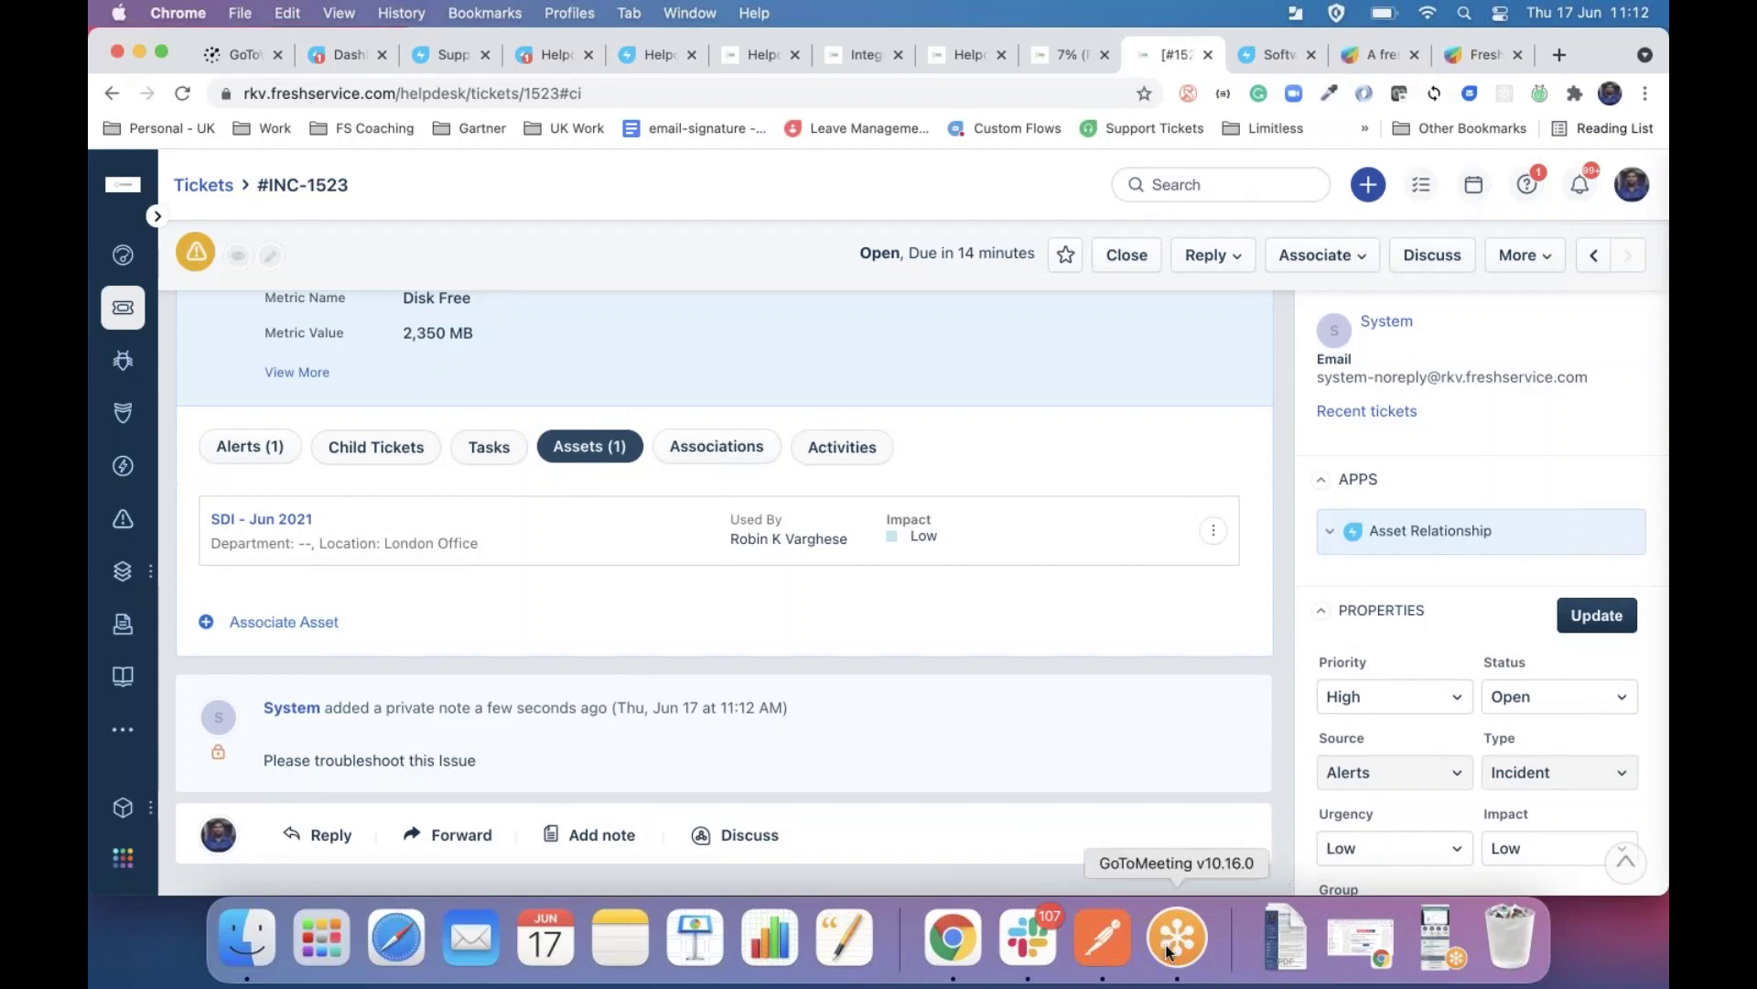
pyautogui.click(1104, 943)
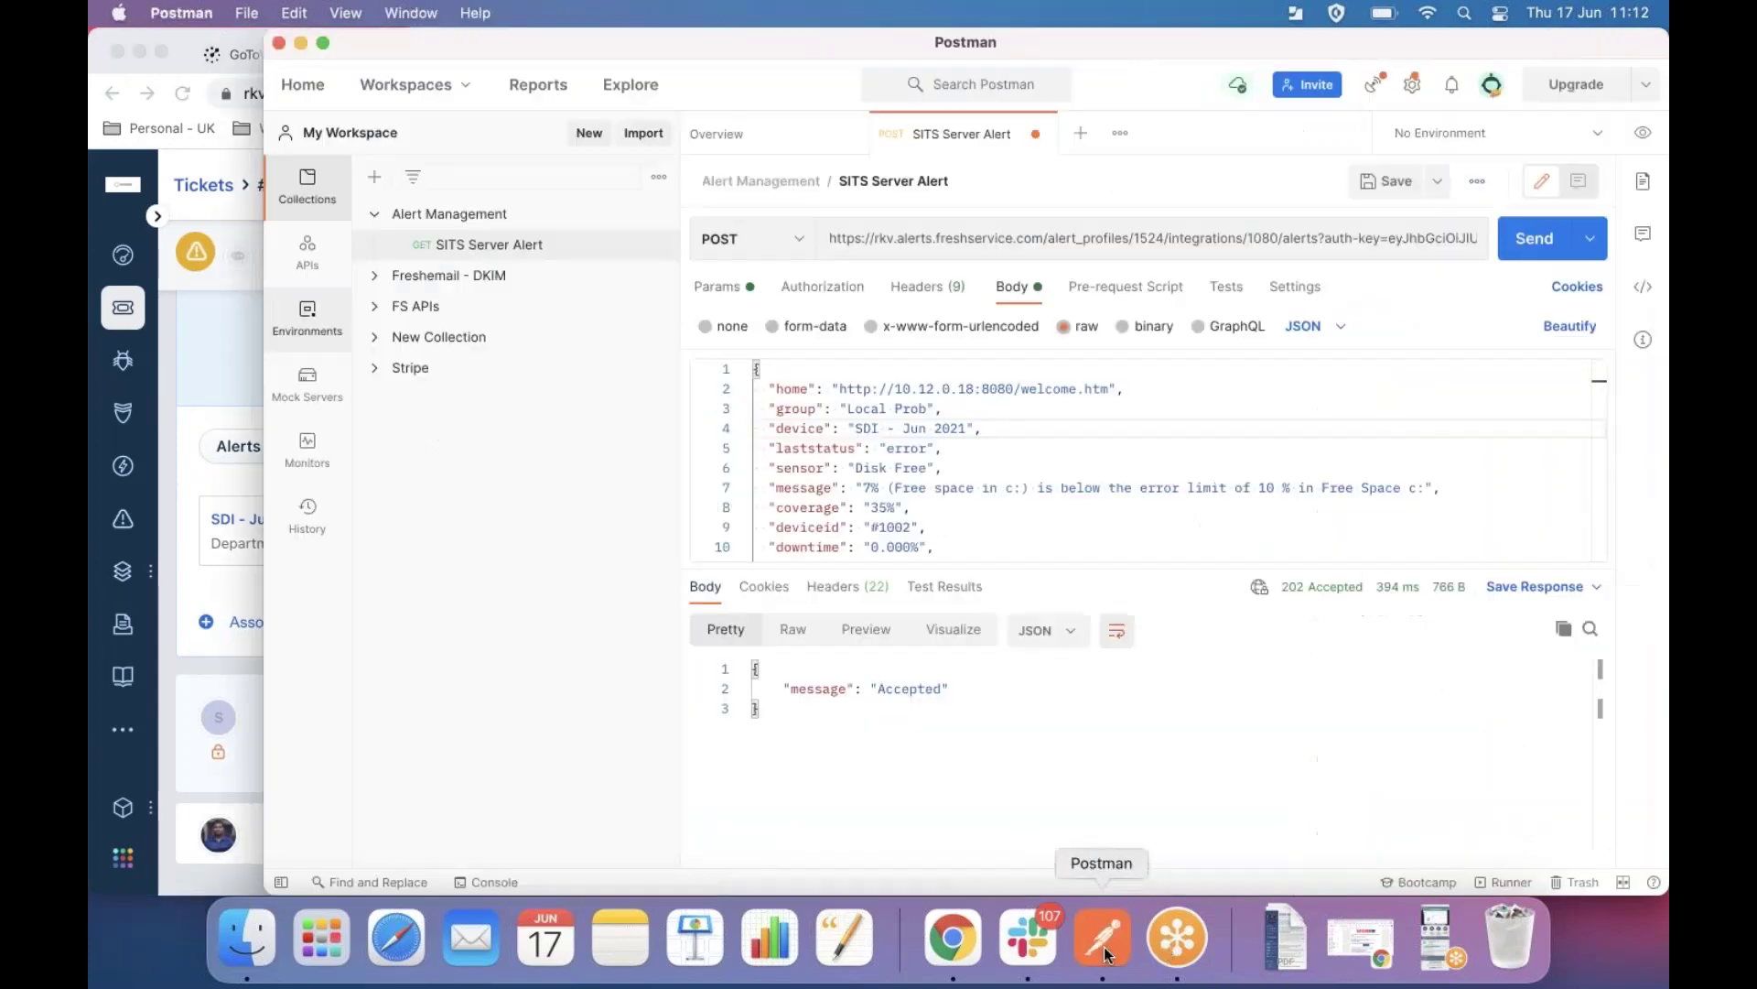
# Change the alert body's laststatus from 'error' to 'critical' and resend the request from Postman.
pyautogui.click(906, 446)
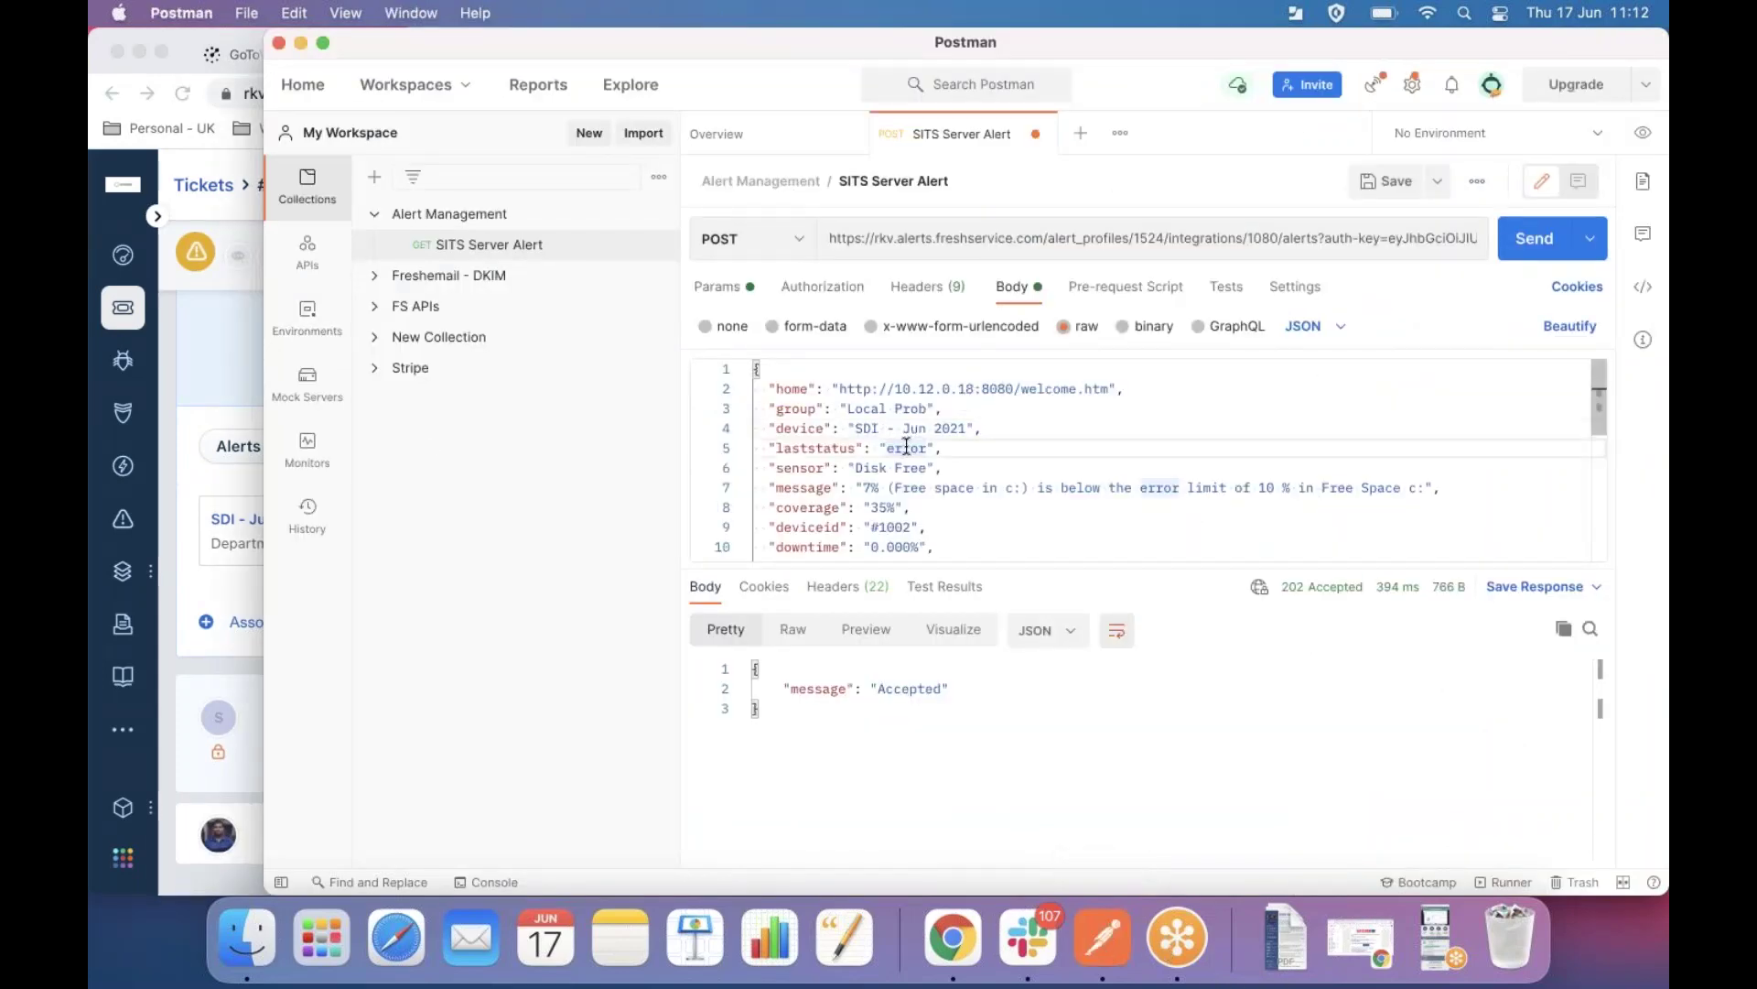
pyautogui.doubleClick(906, 446)
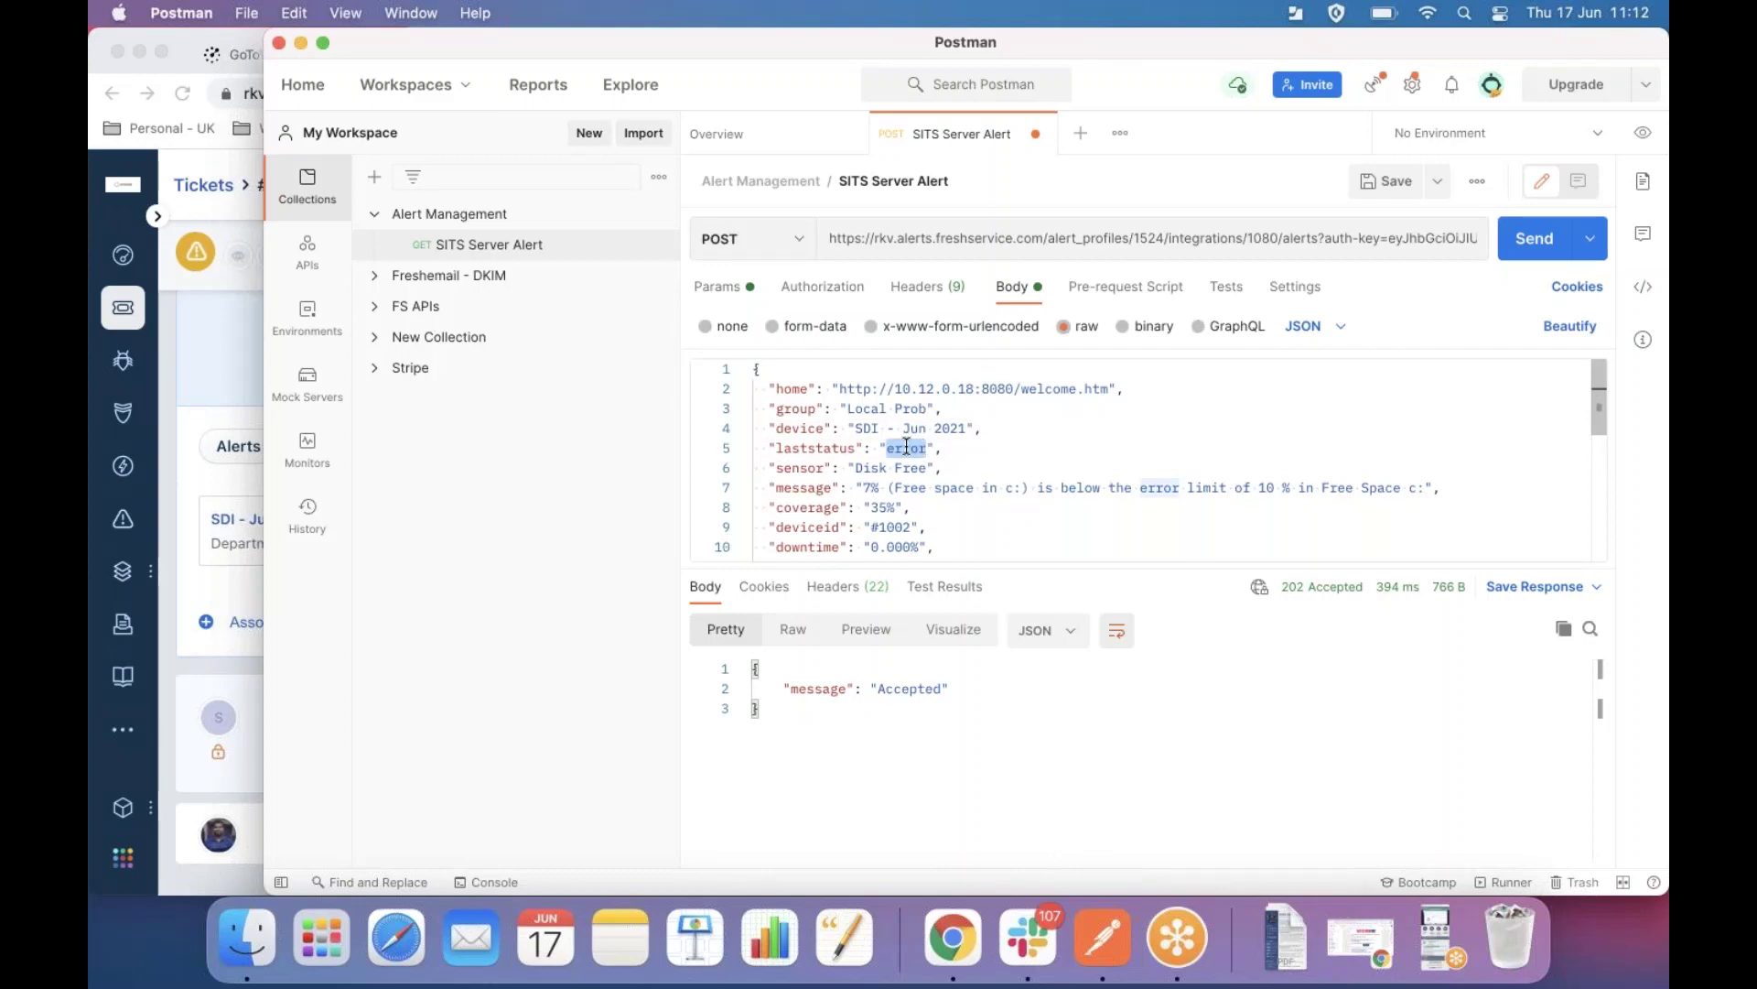
pyautogui.write('critical')
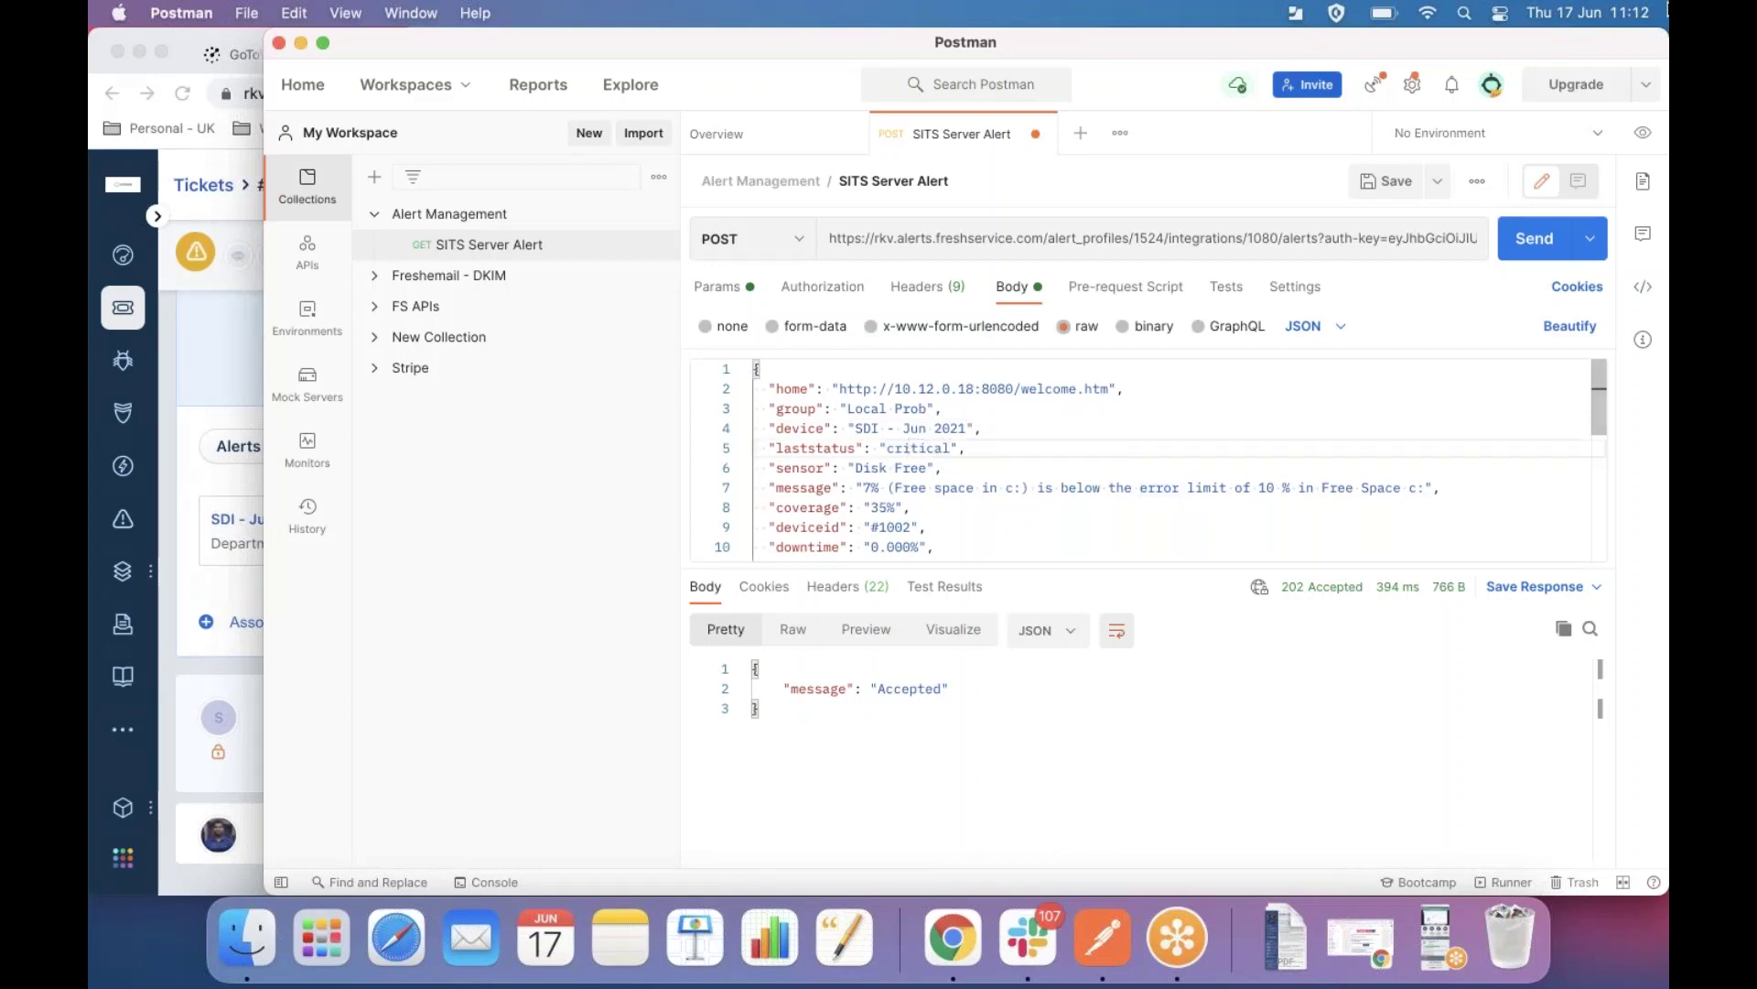
pyautogui.click(1535, 235)
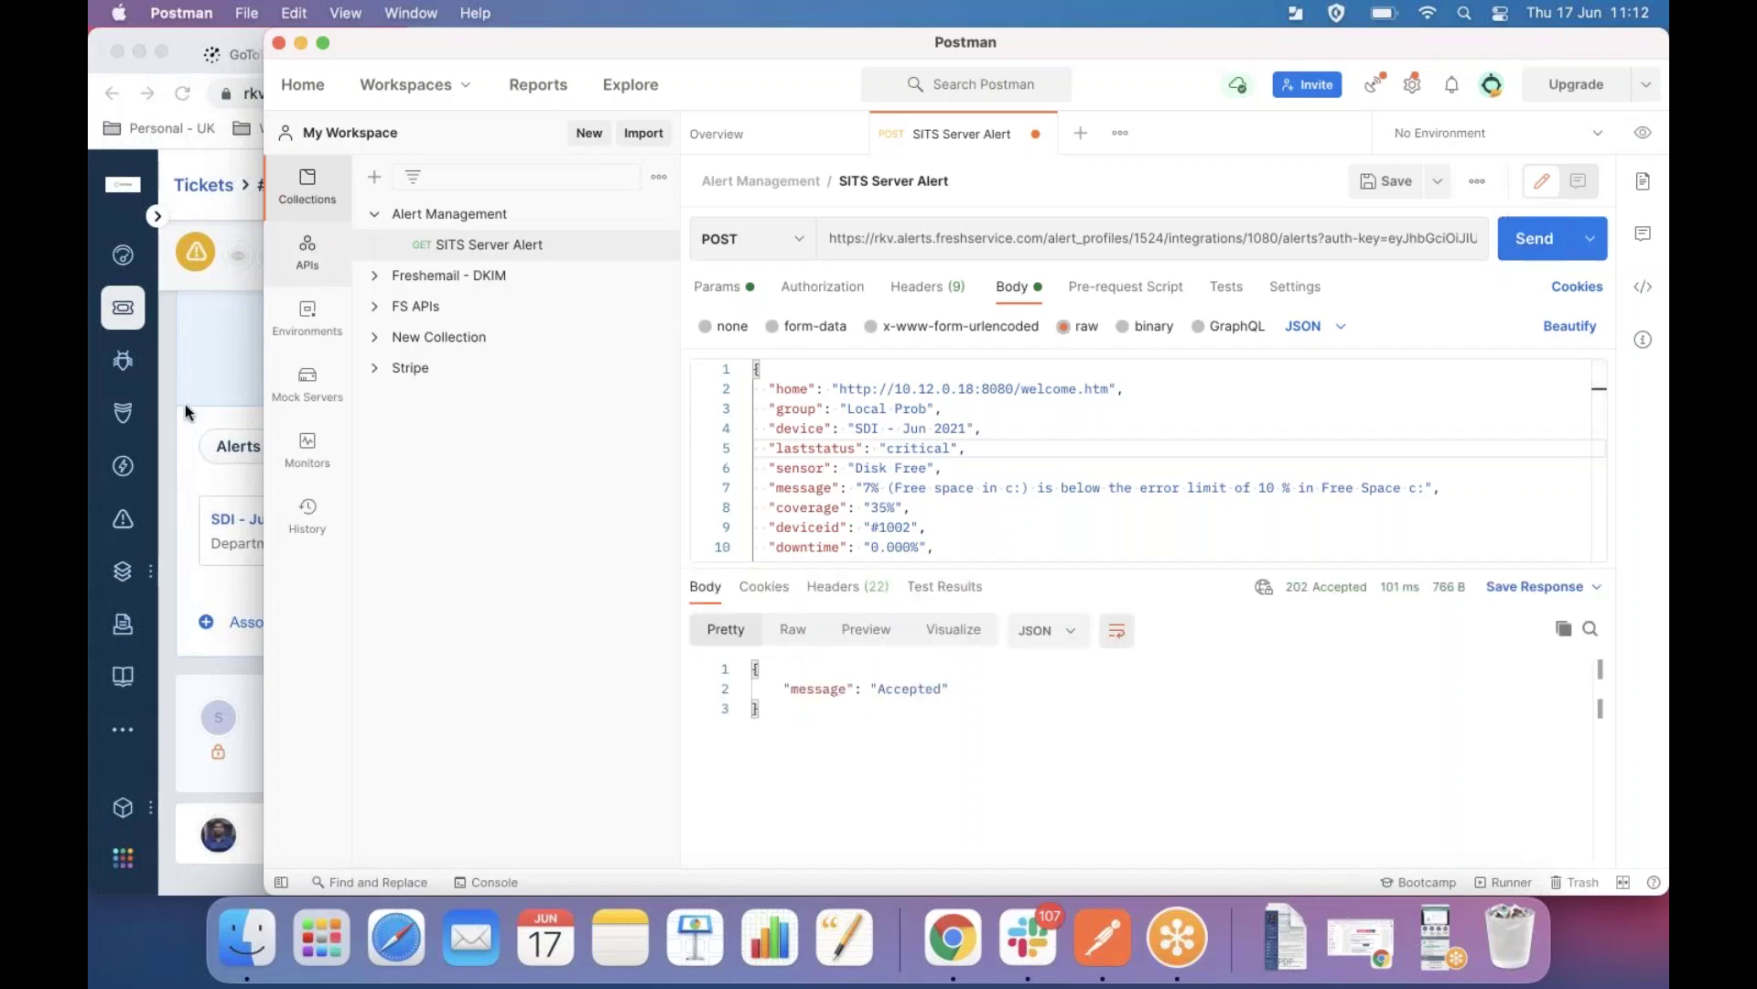
pyautogui.click(221, 392)
pyautogui.scroll(5, 541, 348)
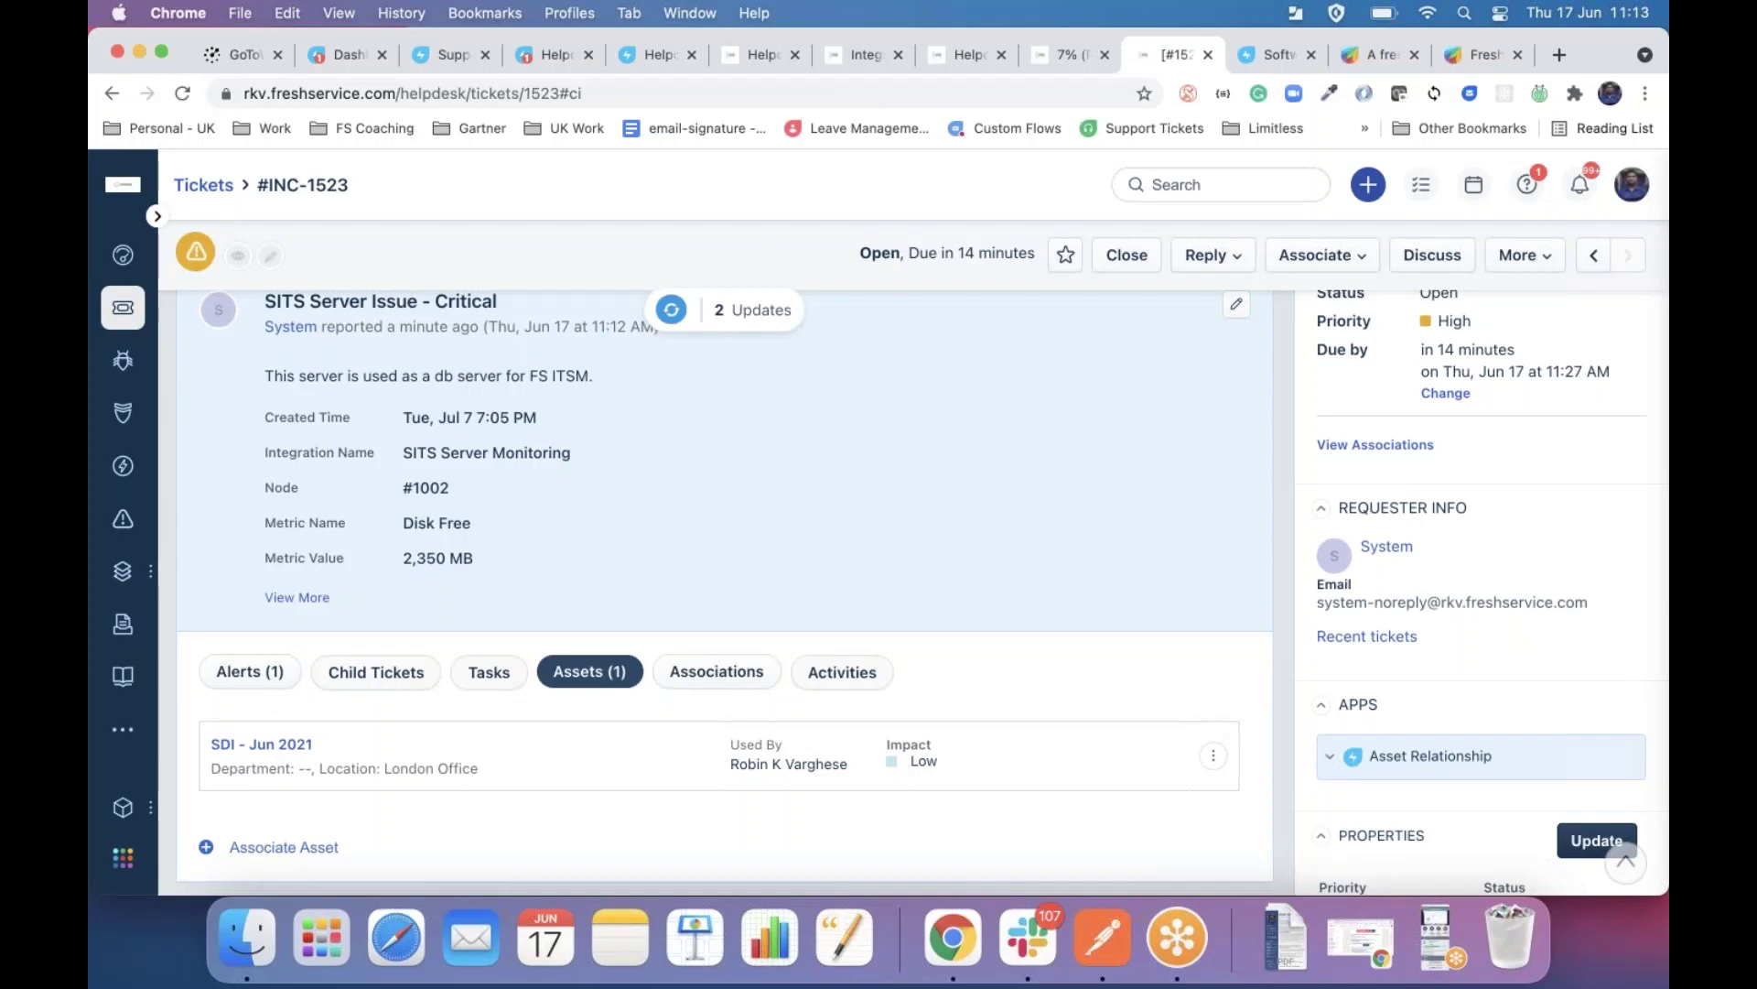
# Load the 2 pending updates into INC-1523 and highlight its 'Priority as Urgent' activity entry.
pyautogui.click(714, 325)
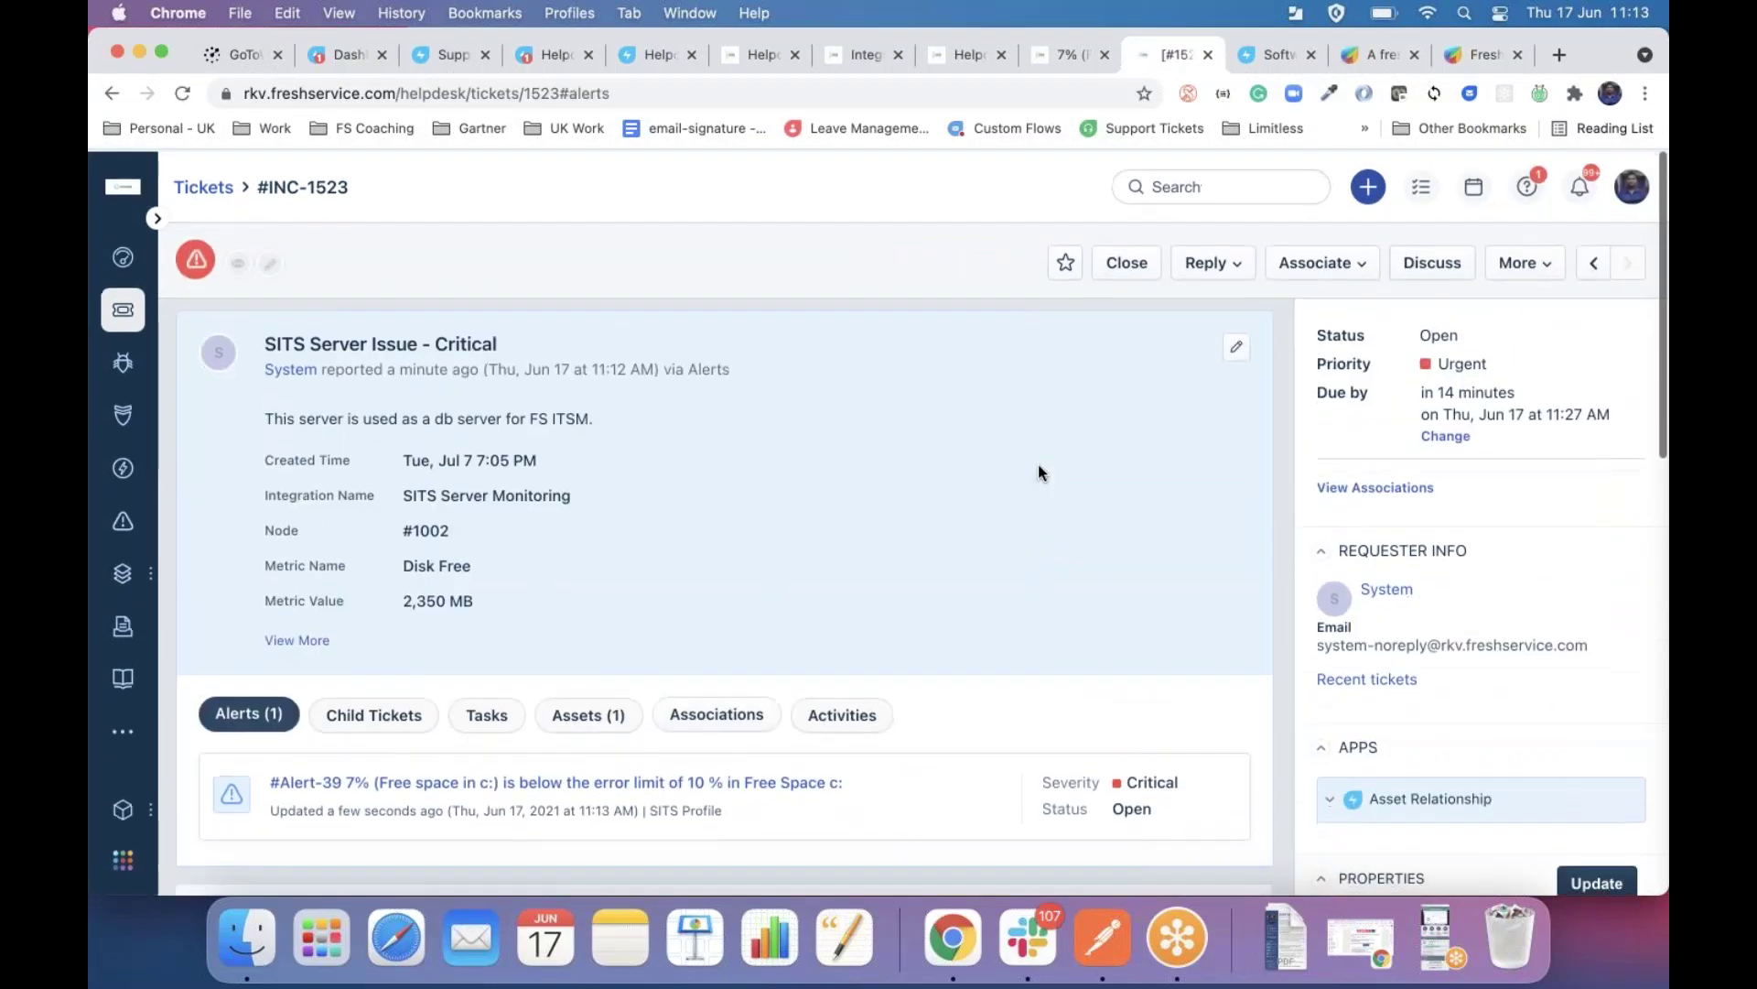
pyautogui.scroll(-3, 1038, 464)
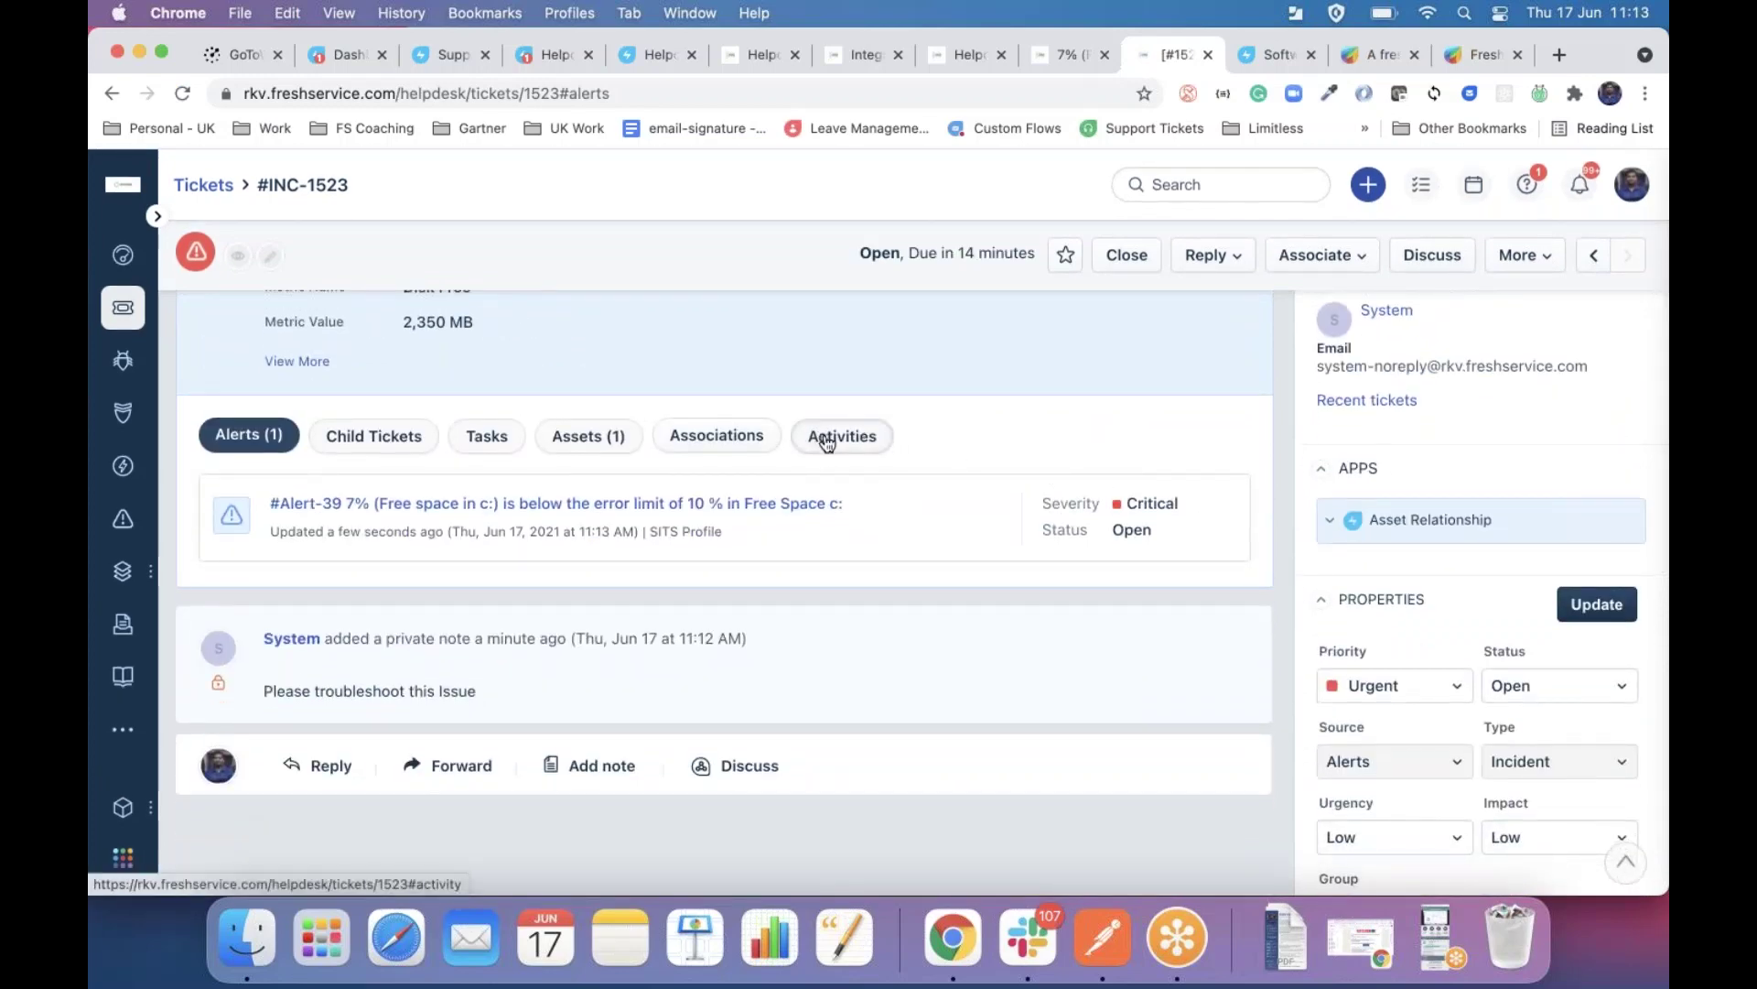
pyautogui.click(824, 433)
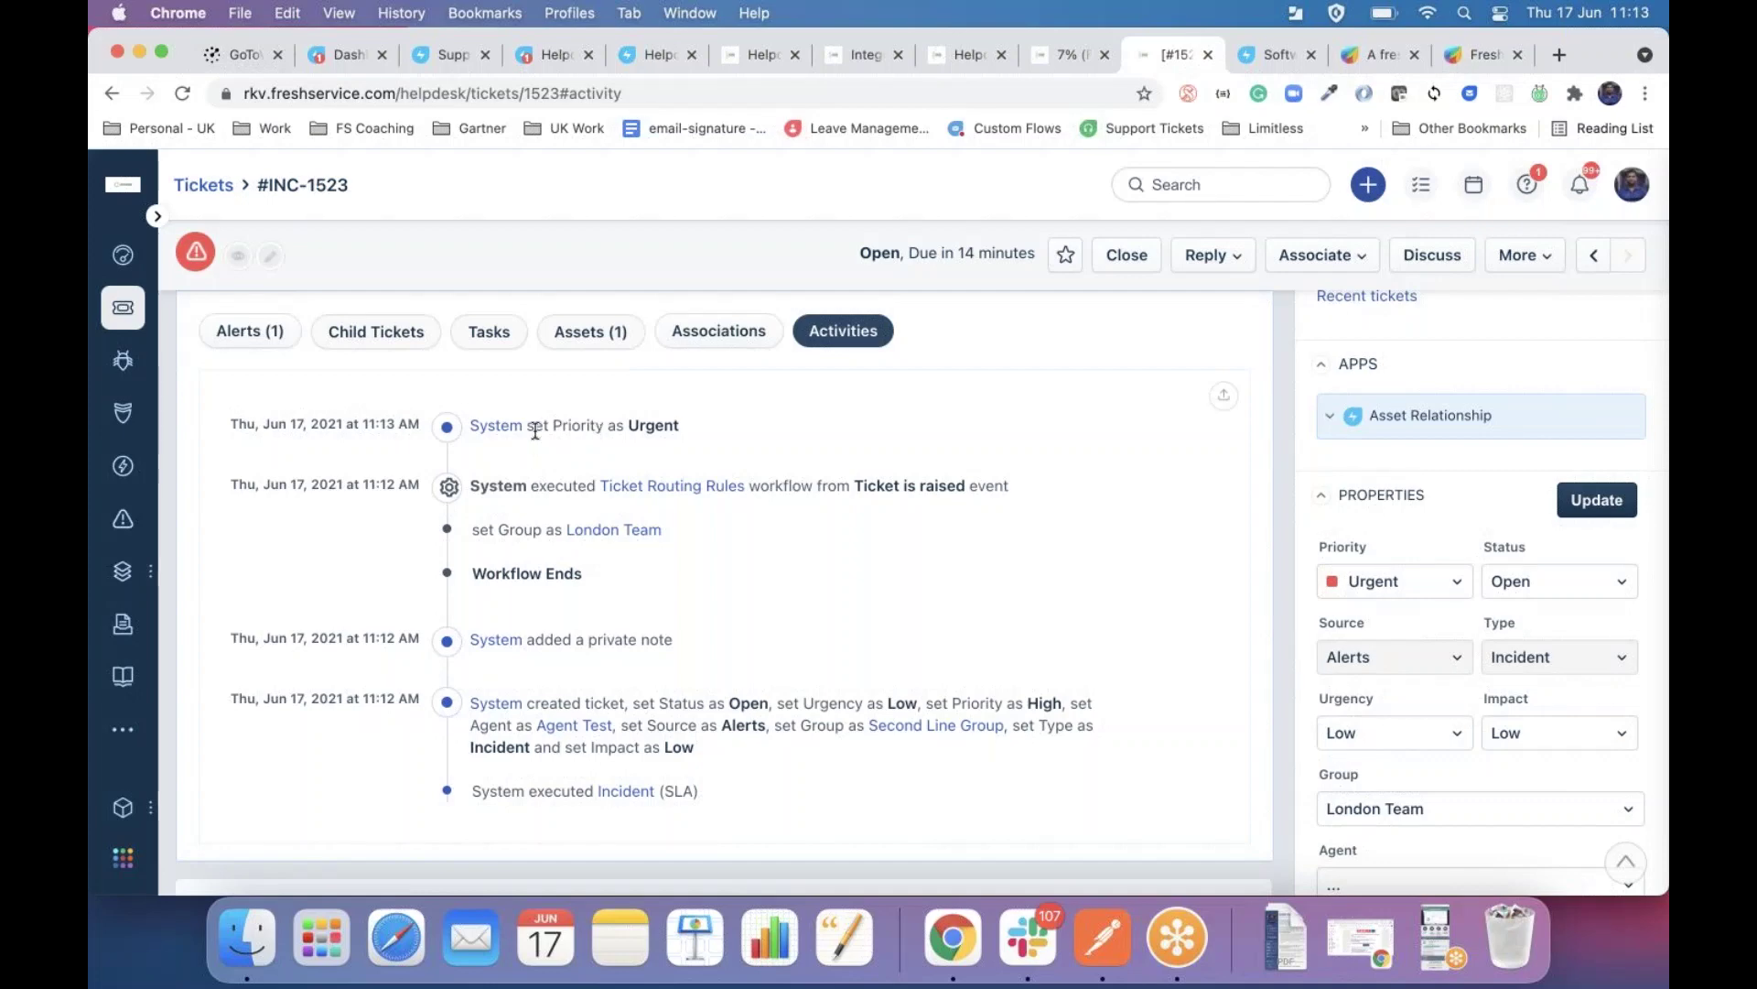
pyautogui.moveTo(554, 425); pyautogui.dragTo(694, 433)
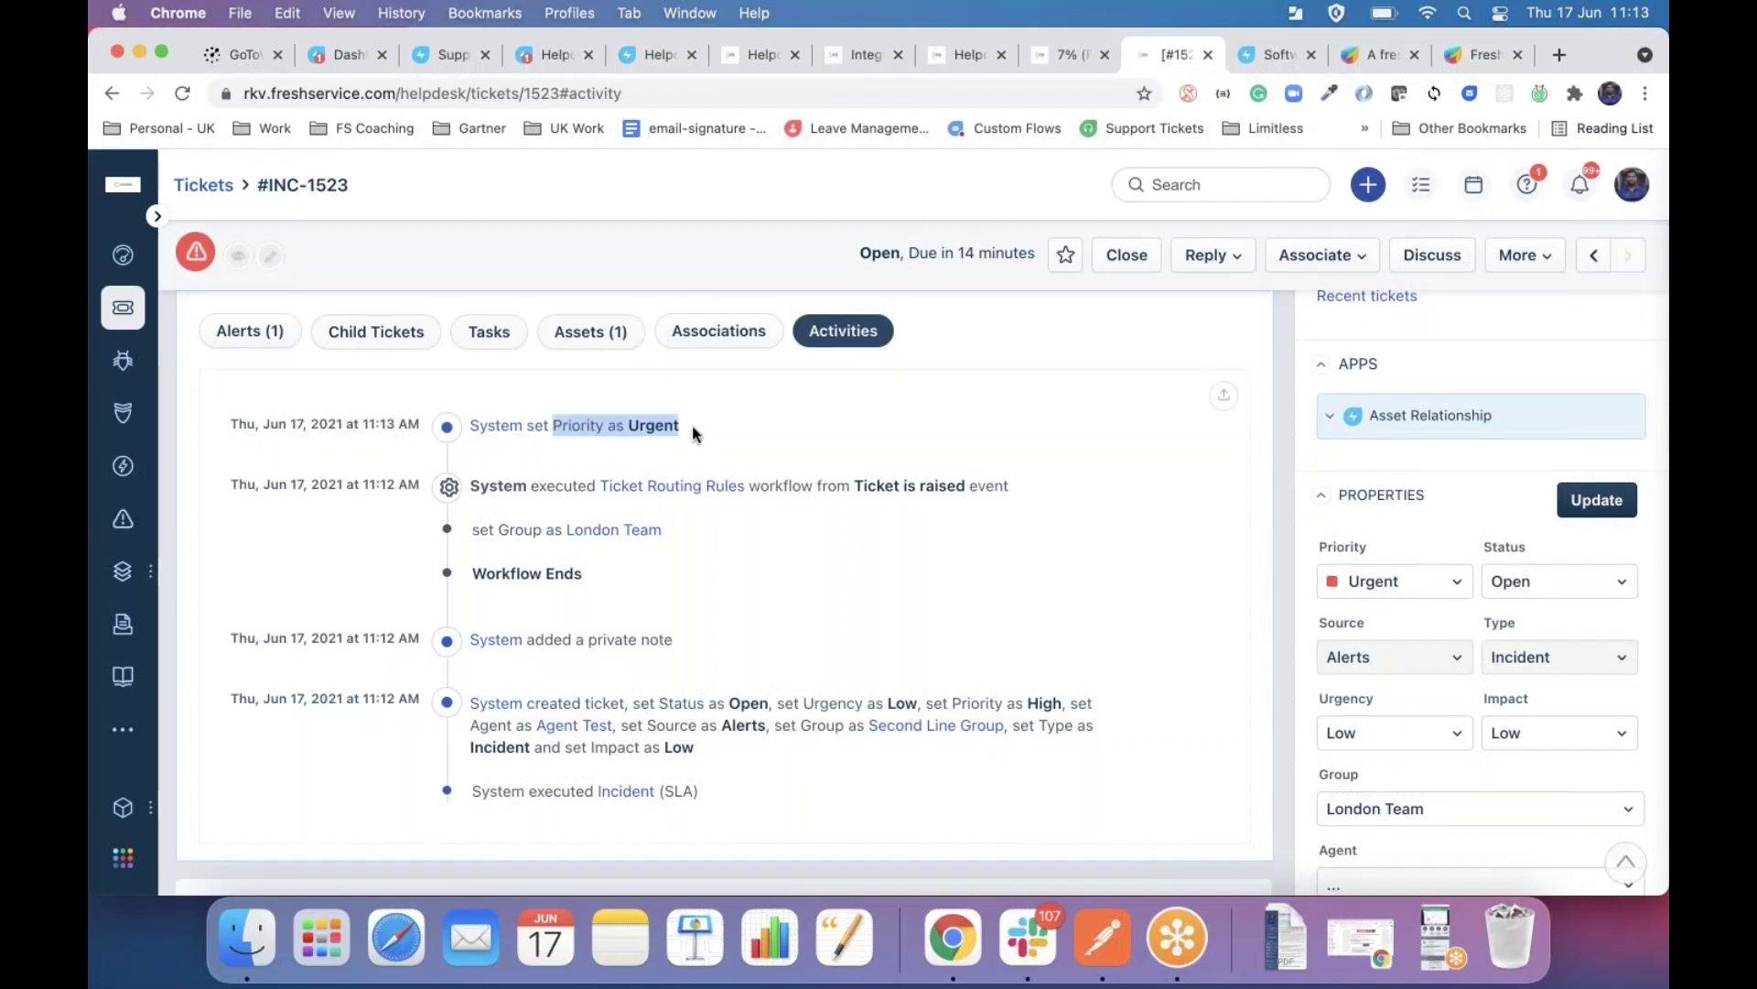
pyautogui.scroll(5, 811, 399)
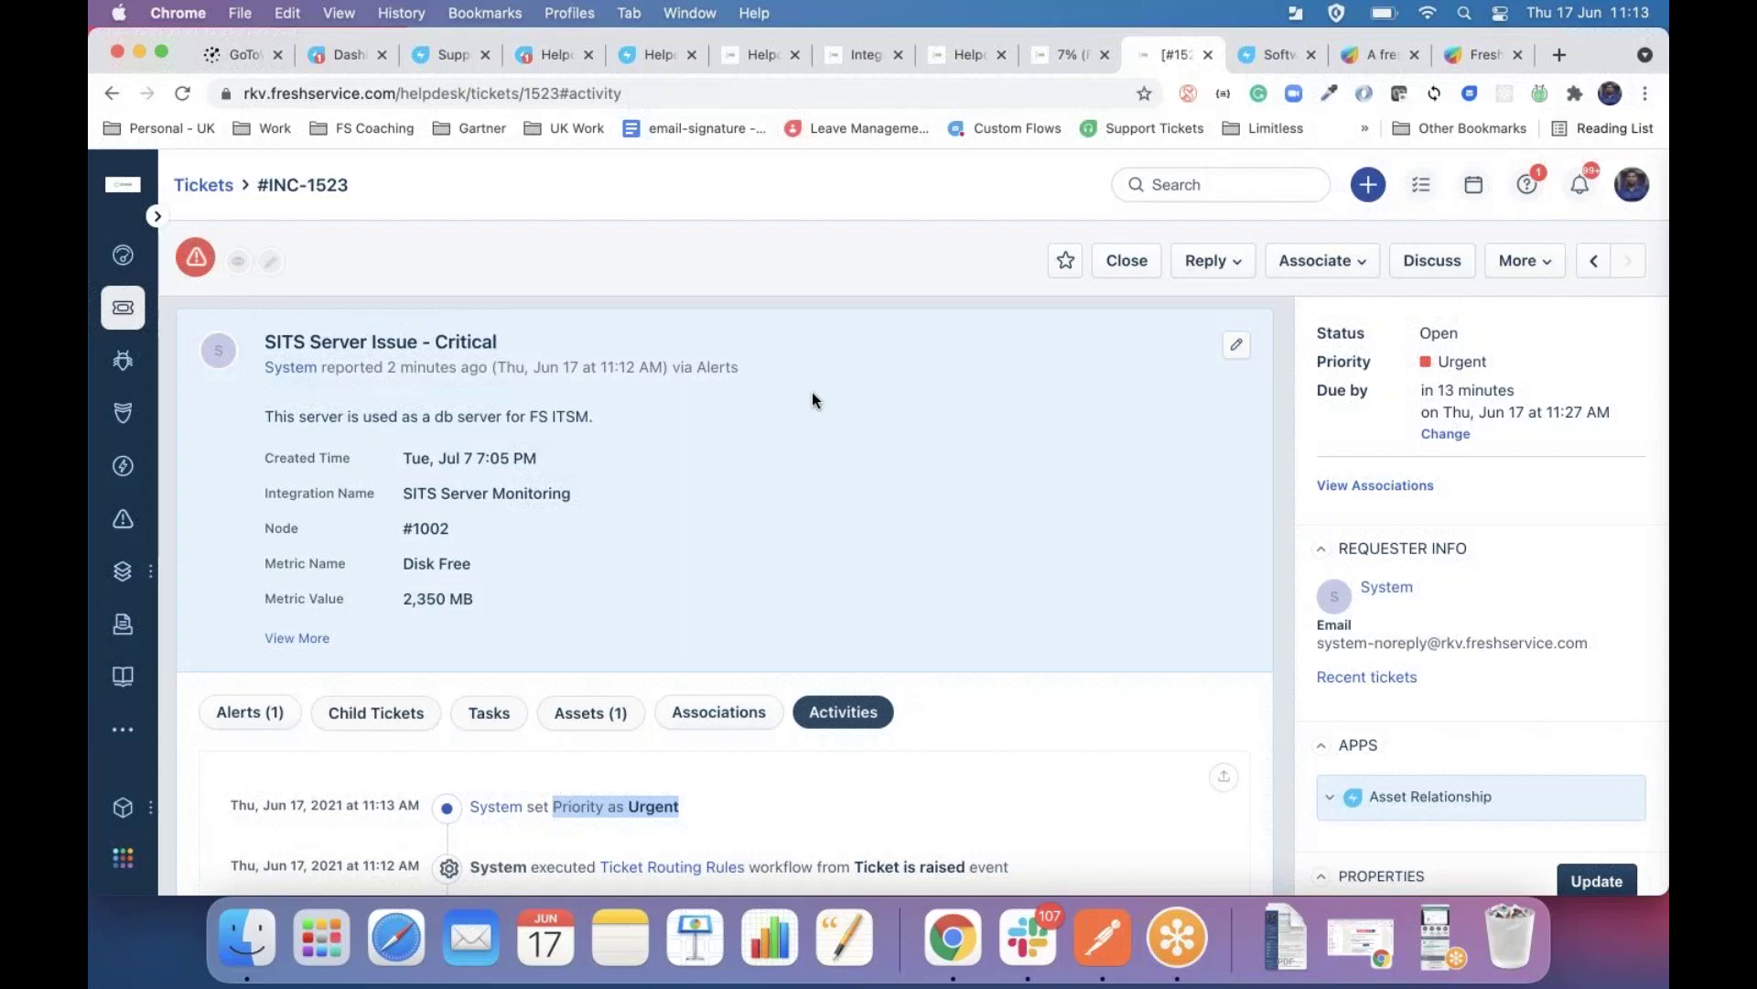
pyautogui.click(1118, 956)
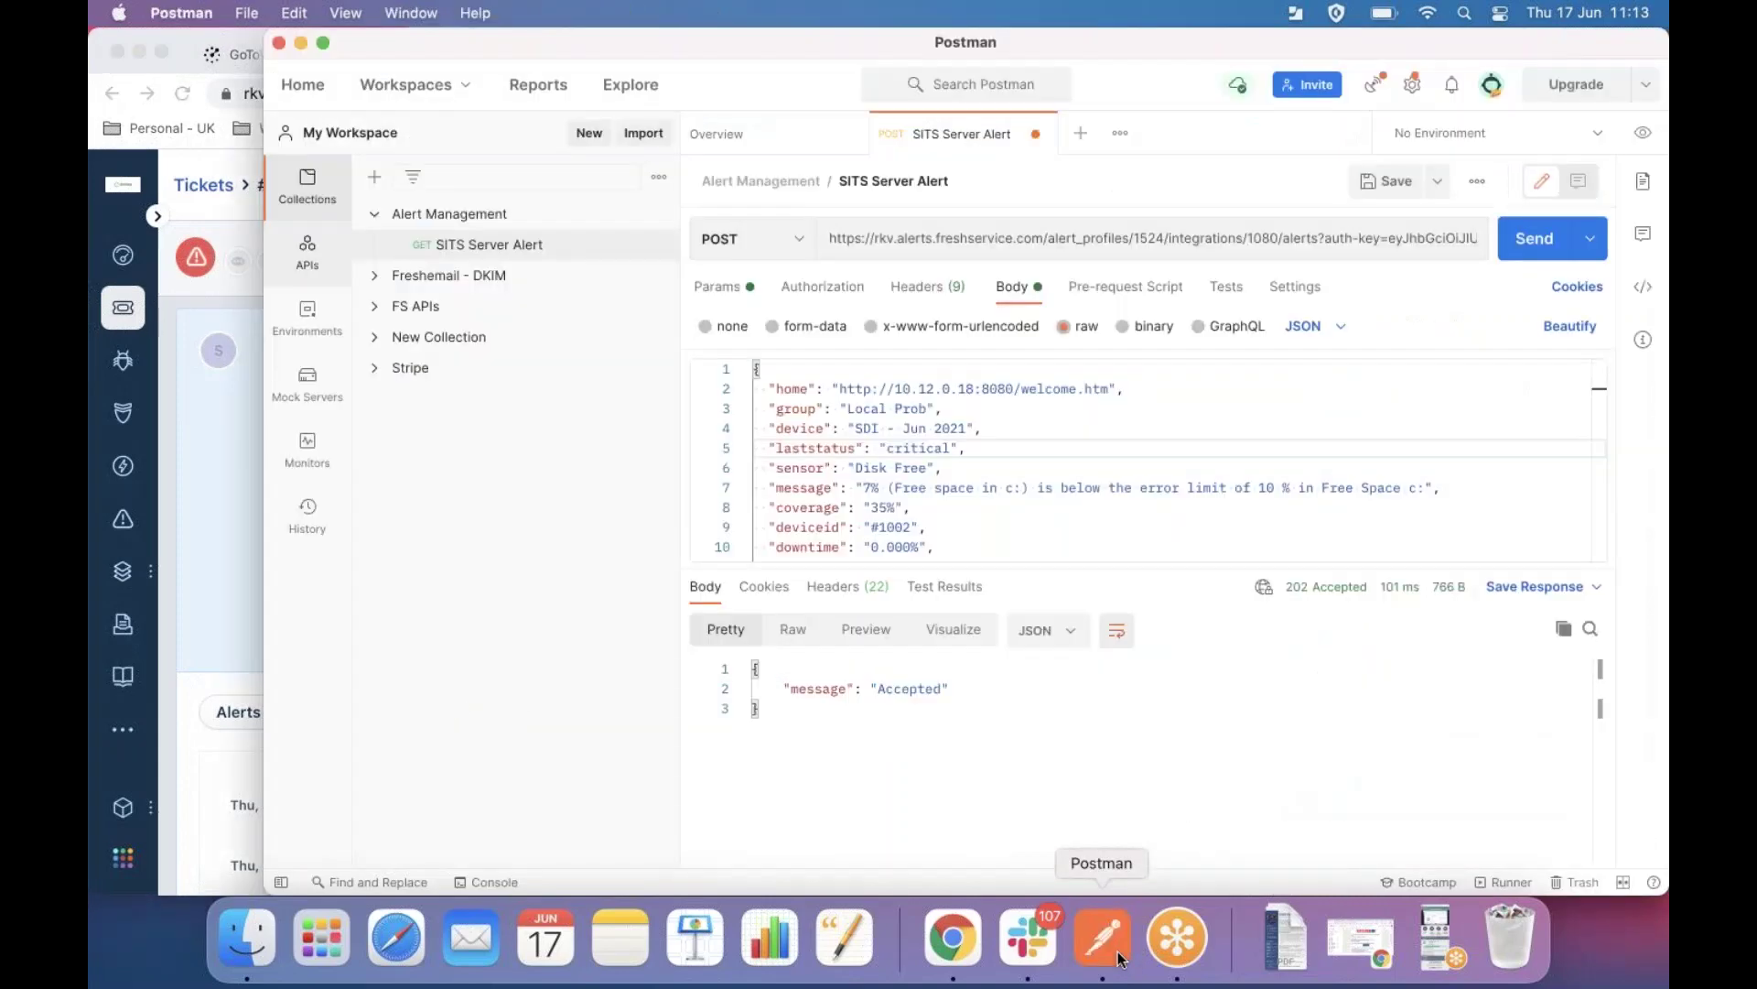
# Replace laststatus 'critical' with 'clear' and resend the SITS Server Alert to Freshservice.
pyautogui.doubleClick(919, 449)
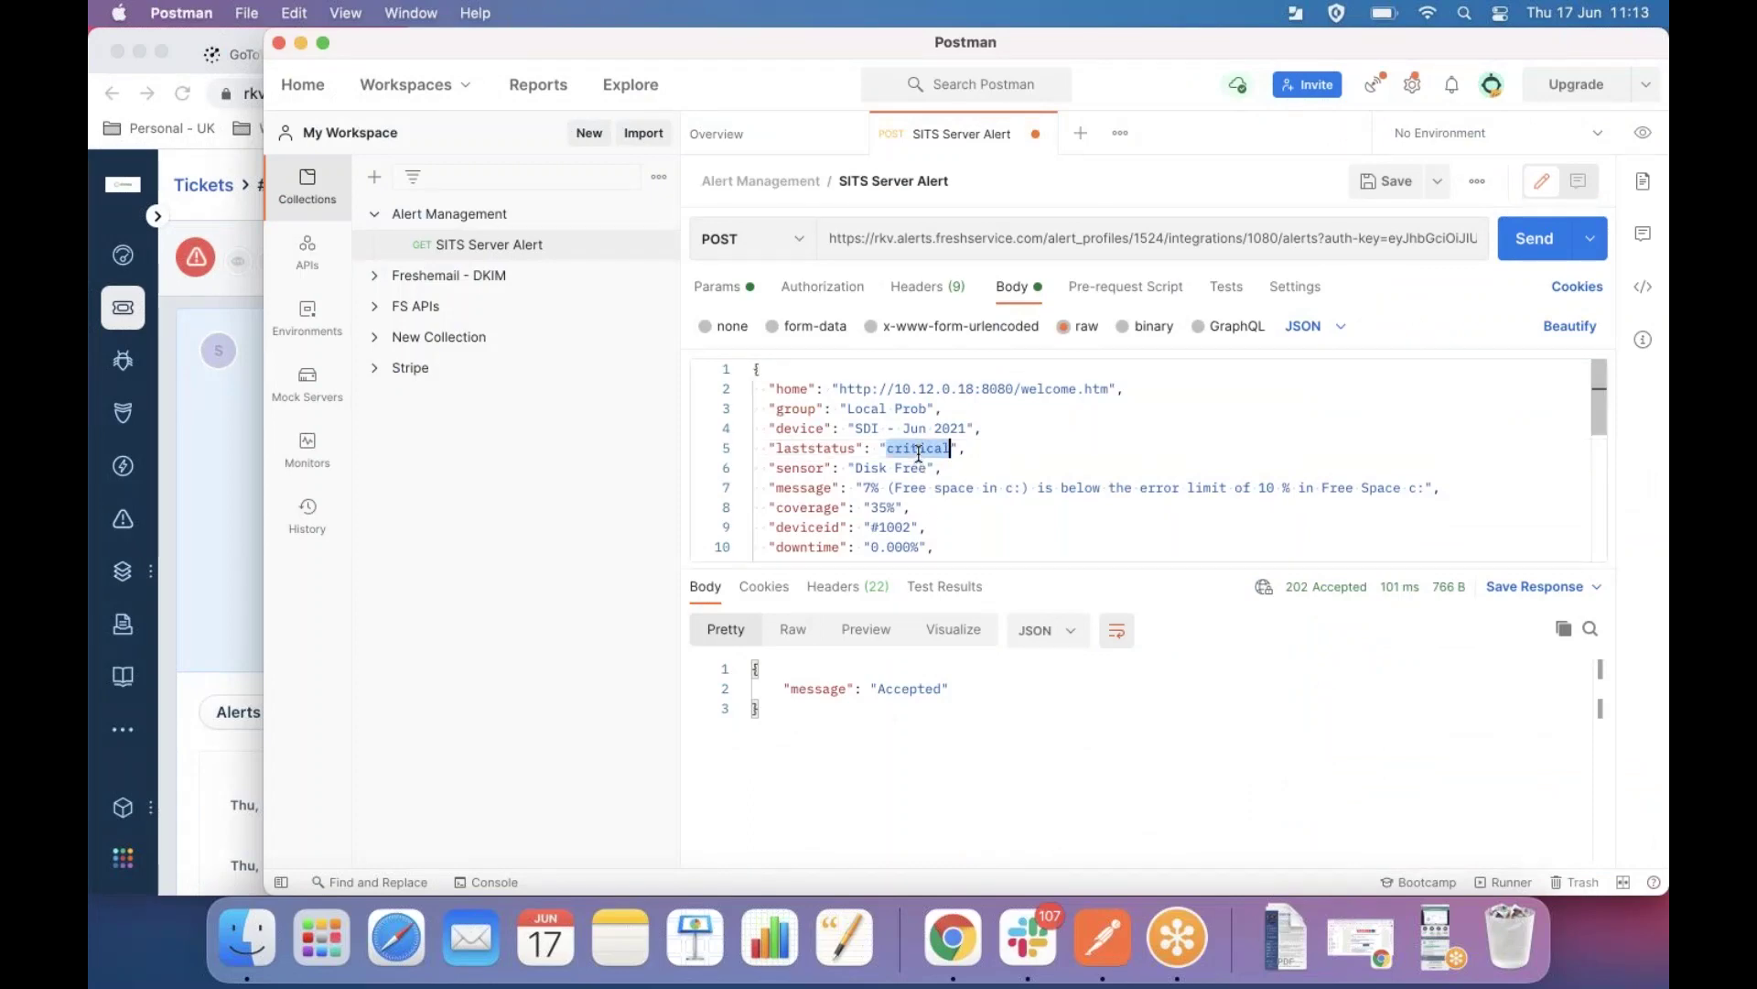
pyautogui.write('cle')
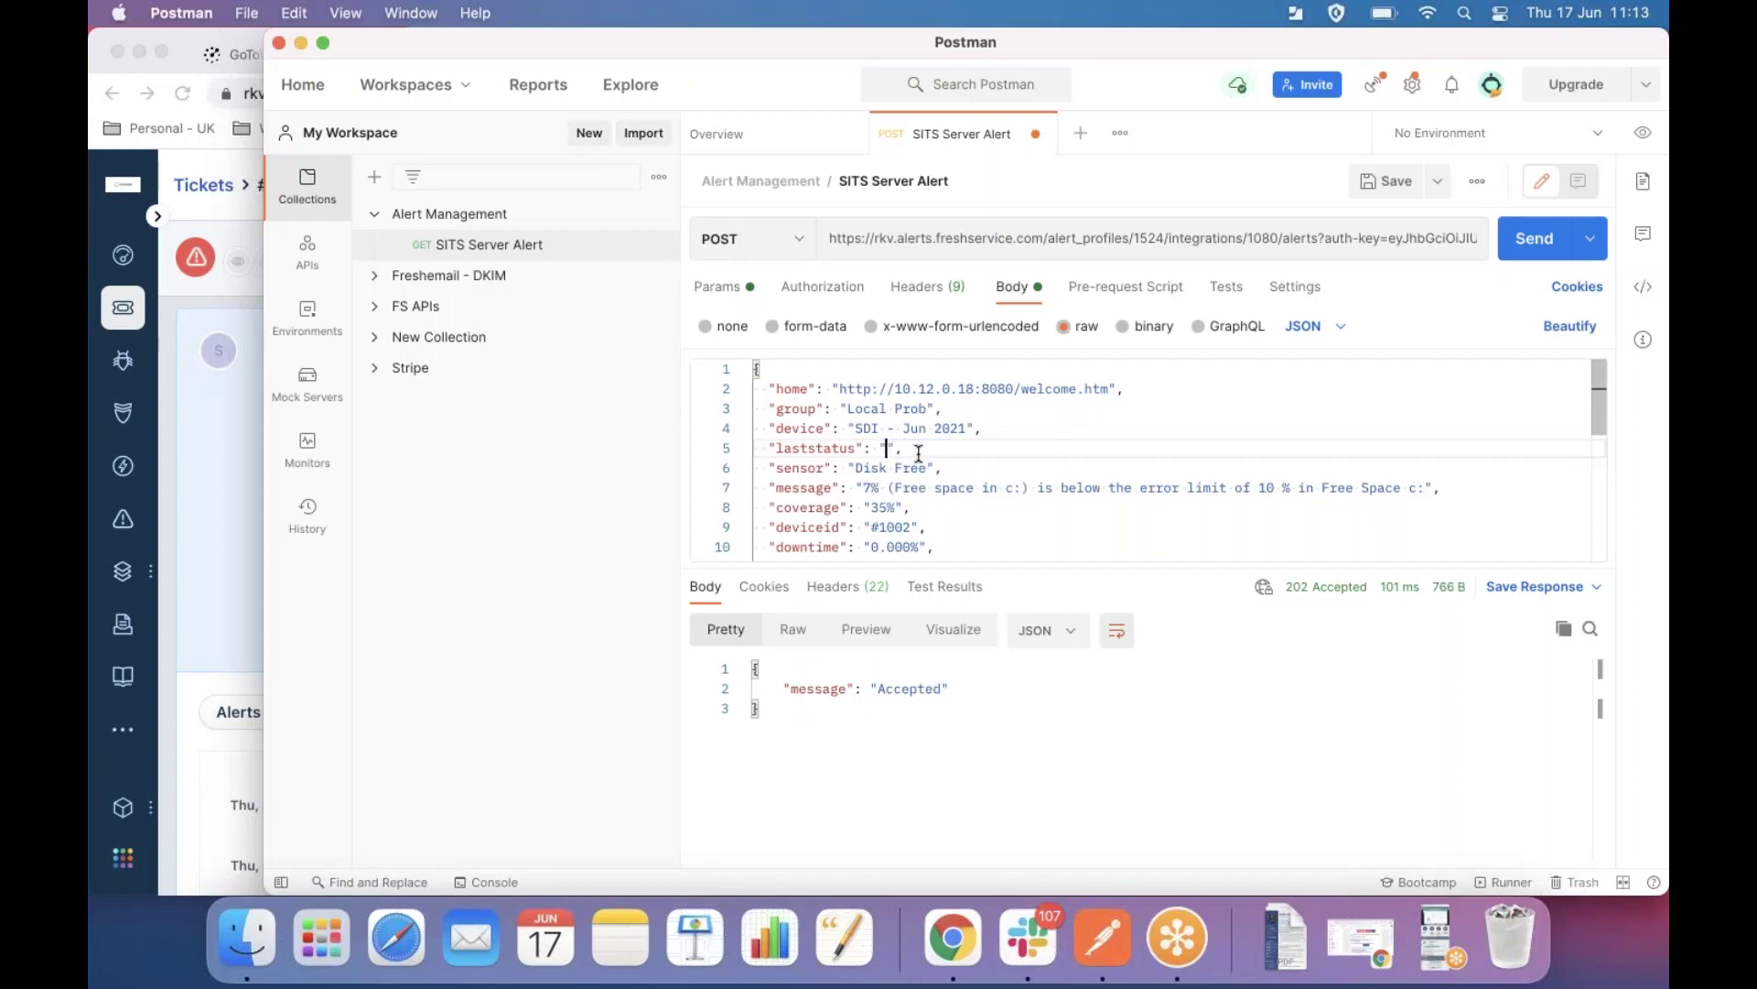
pyautogui.write('ar')
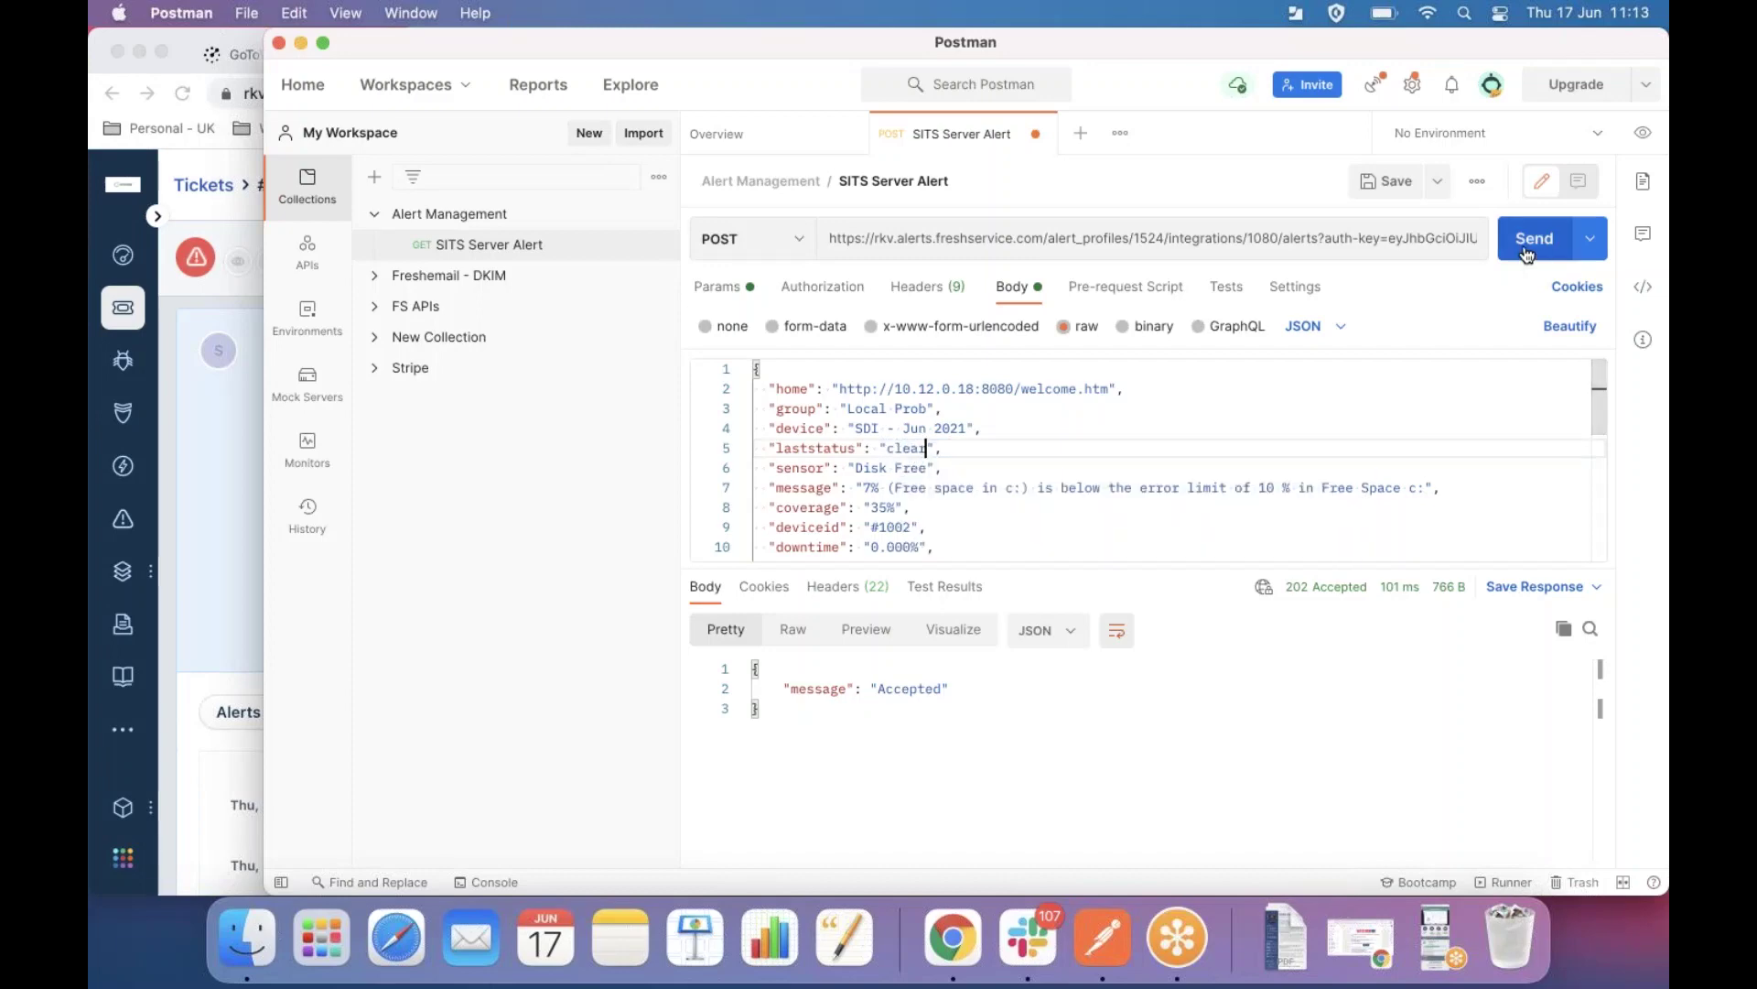
pyautogui.click(1527, 253)
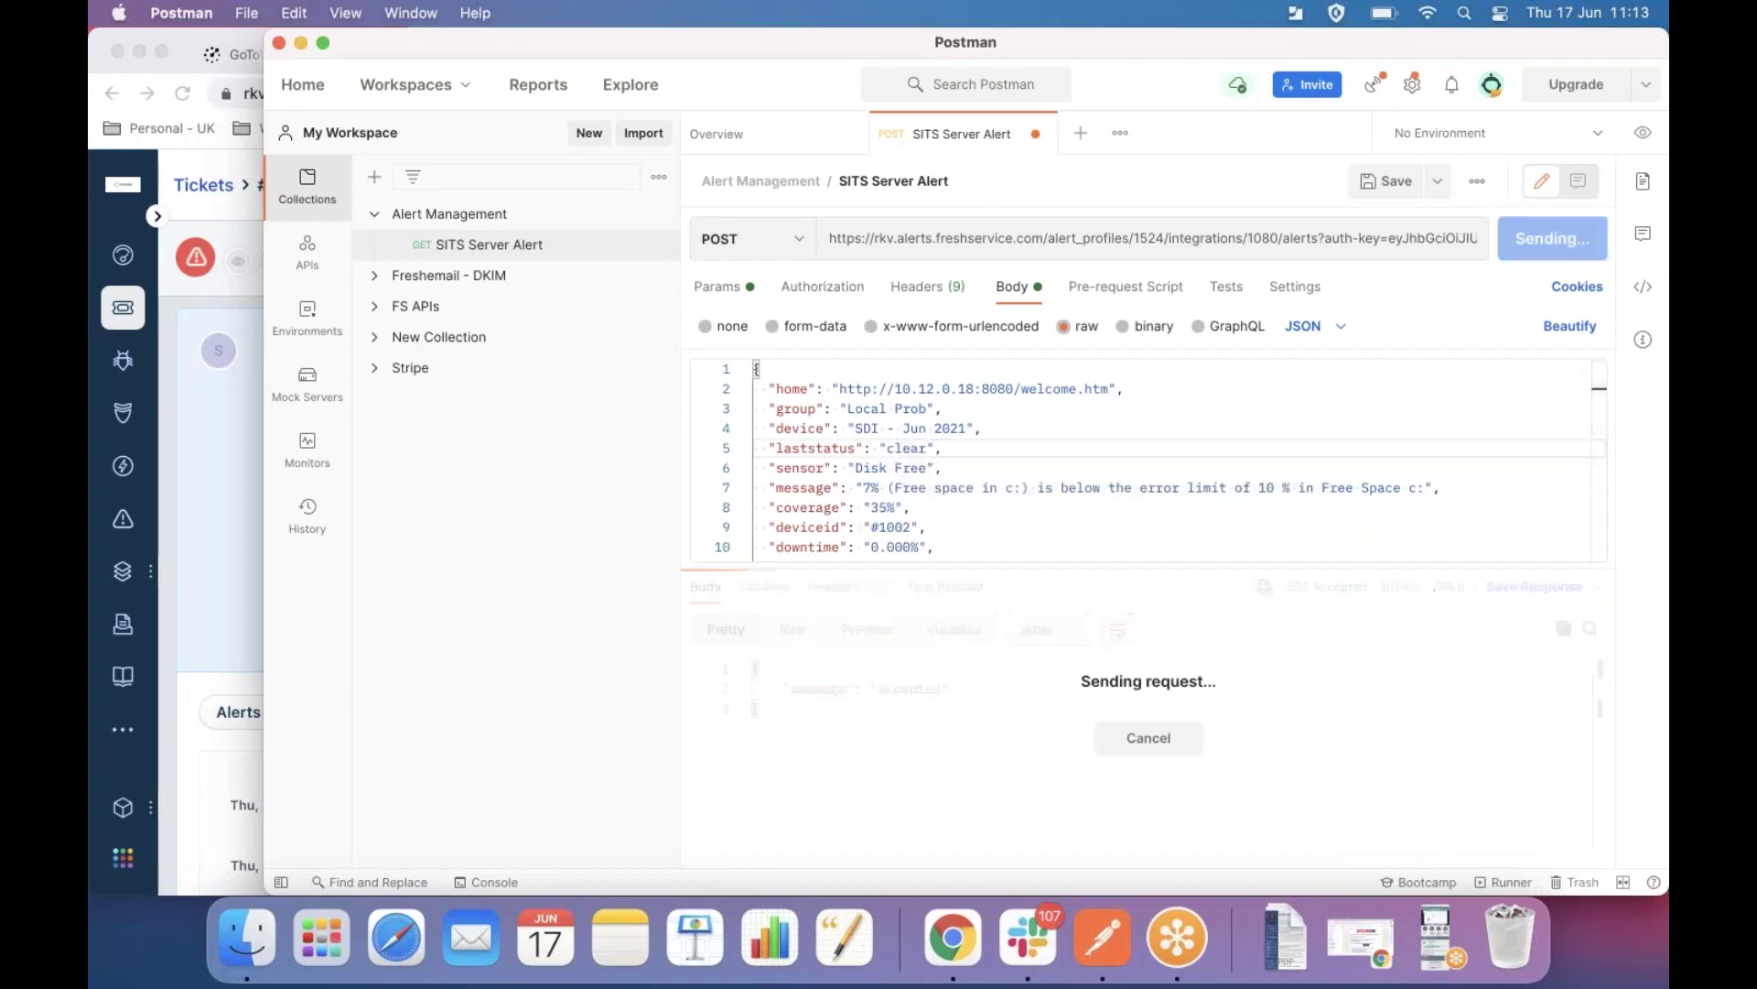
pyautogui.click(191, 568)
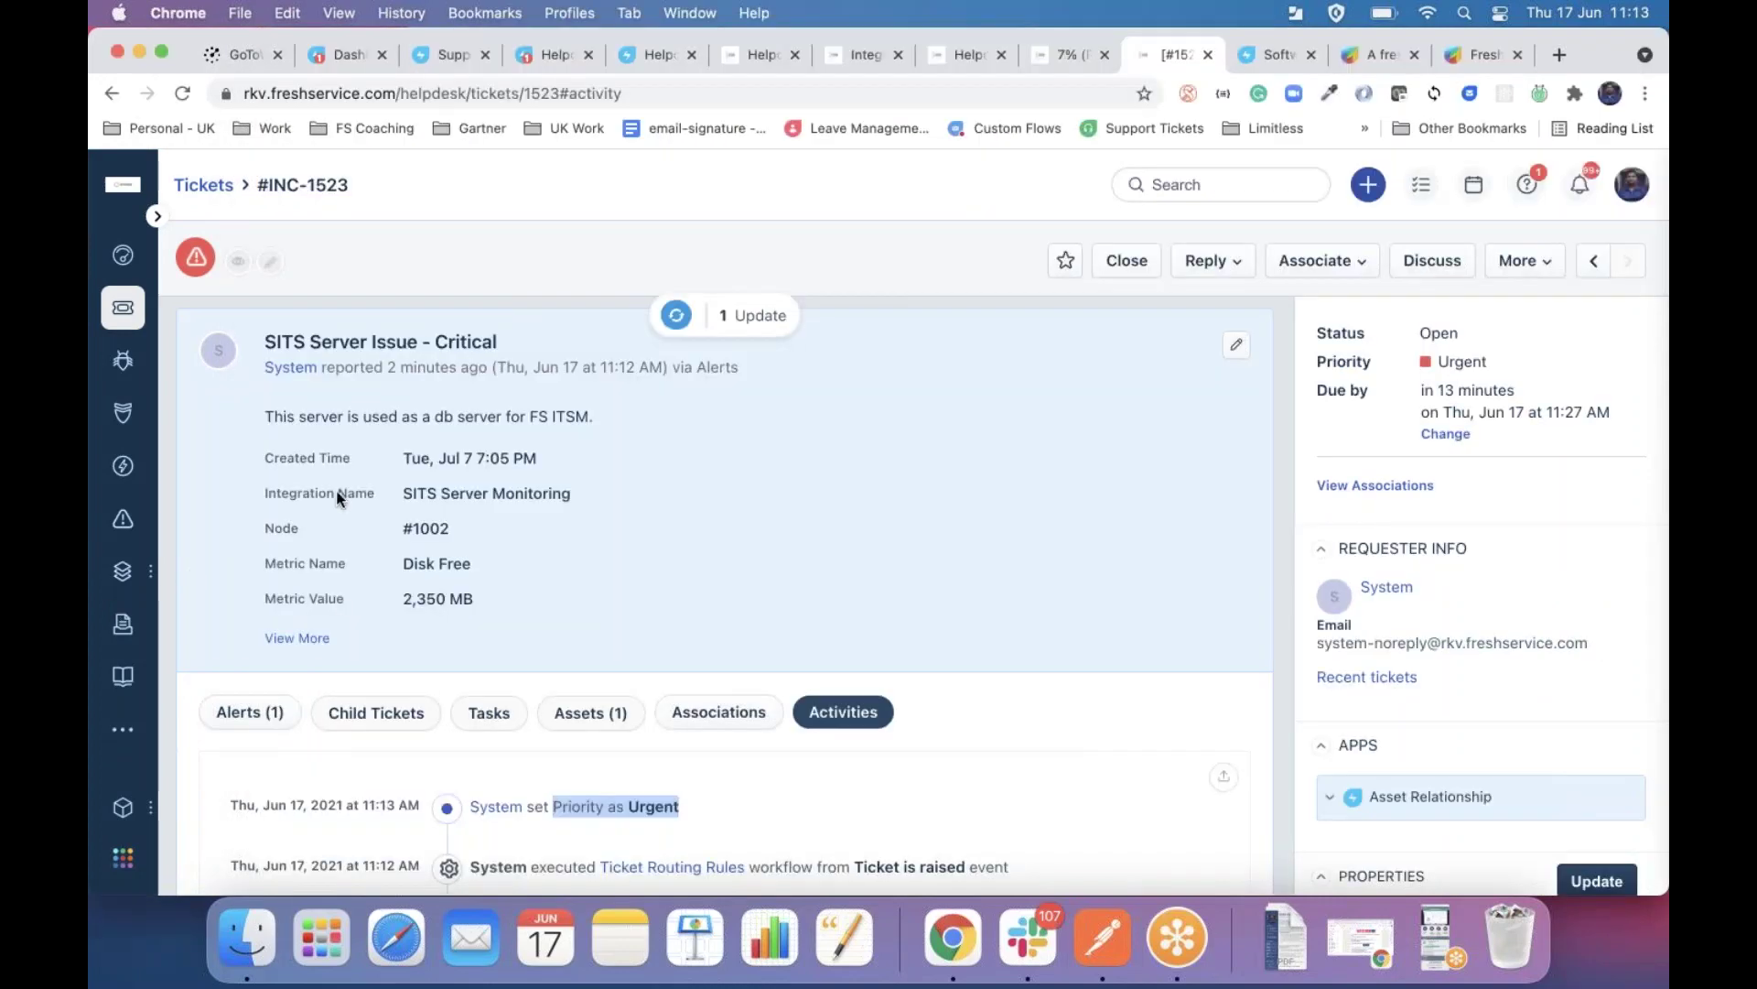
# Load the update to review INC-1523 resolved at OK severity, then go to the Software list.
pyautogui.click(743, 316)
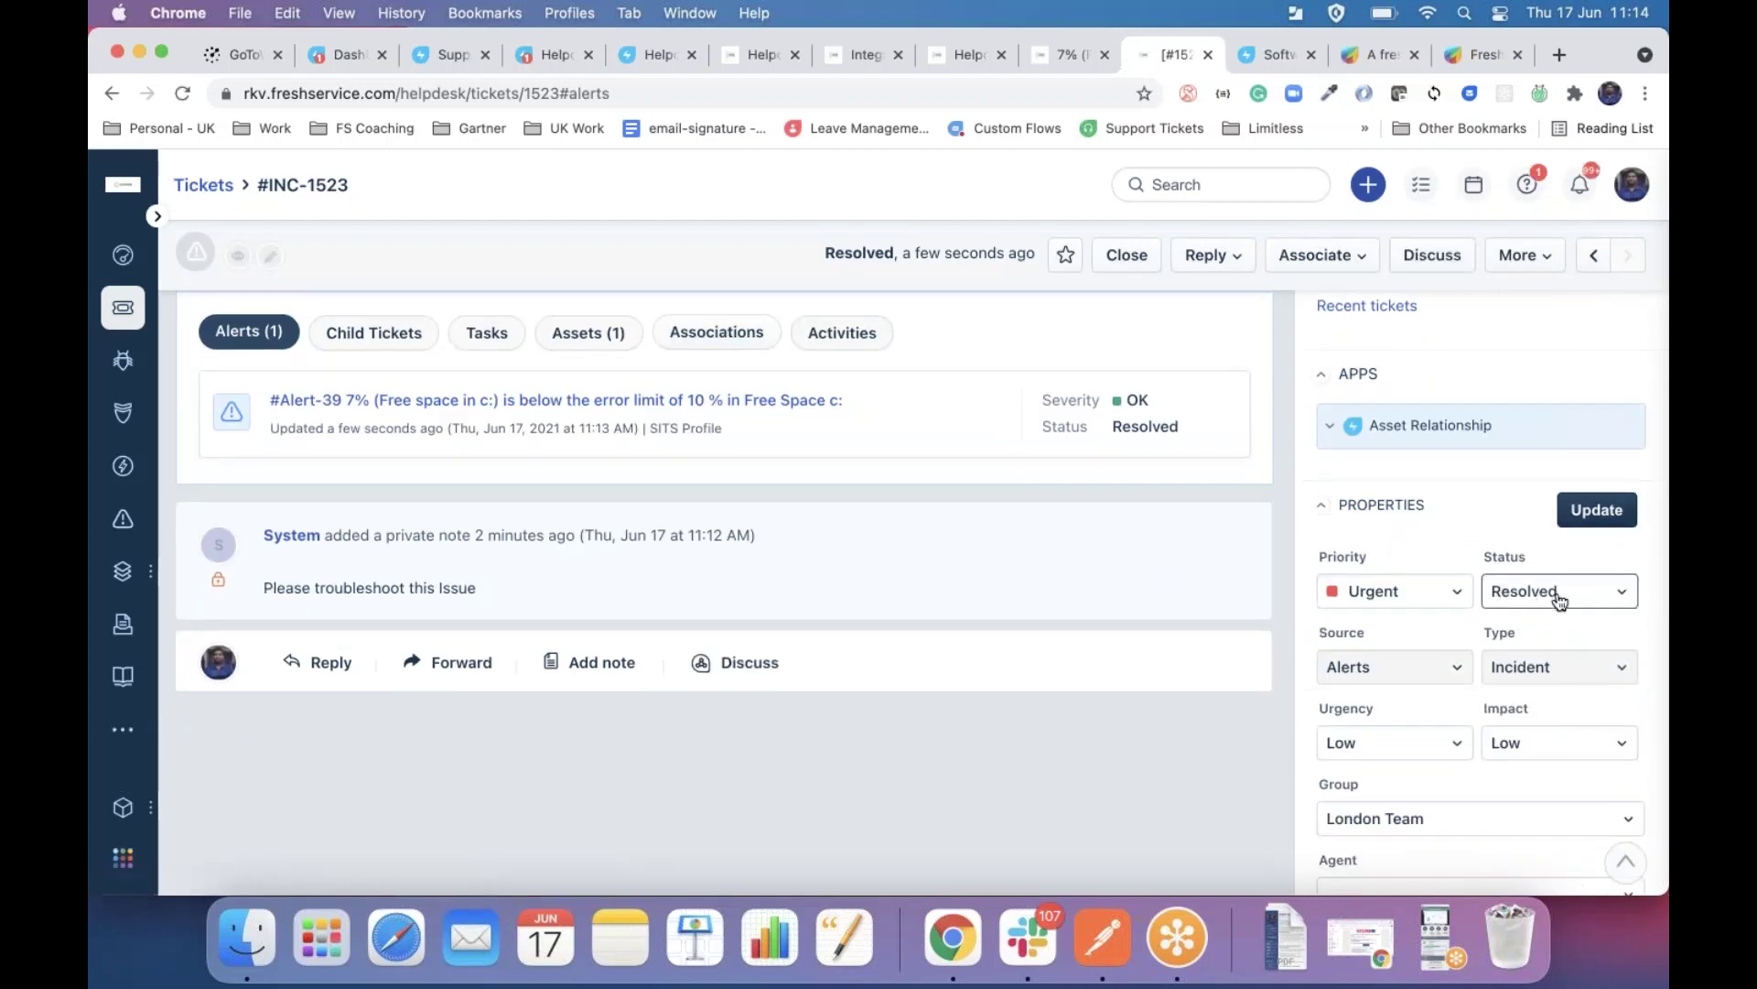
pyautogui.scroll(3, 1019, 551)
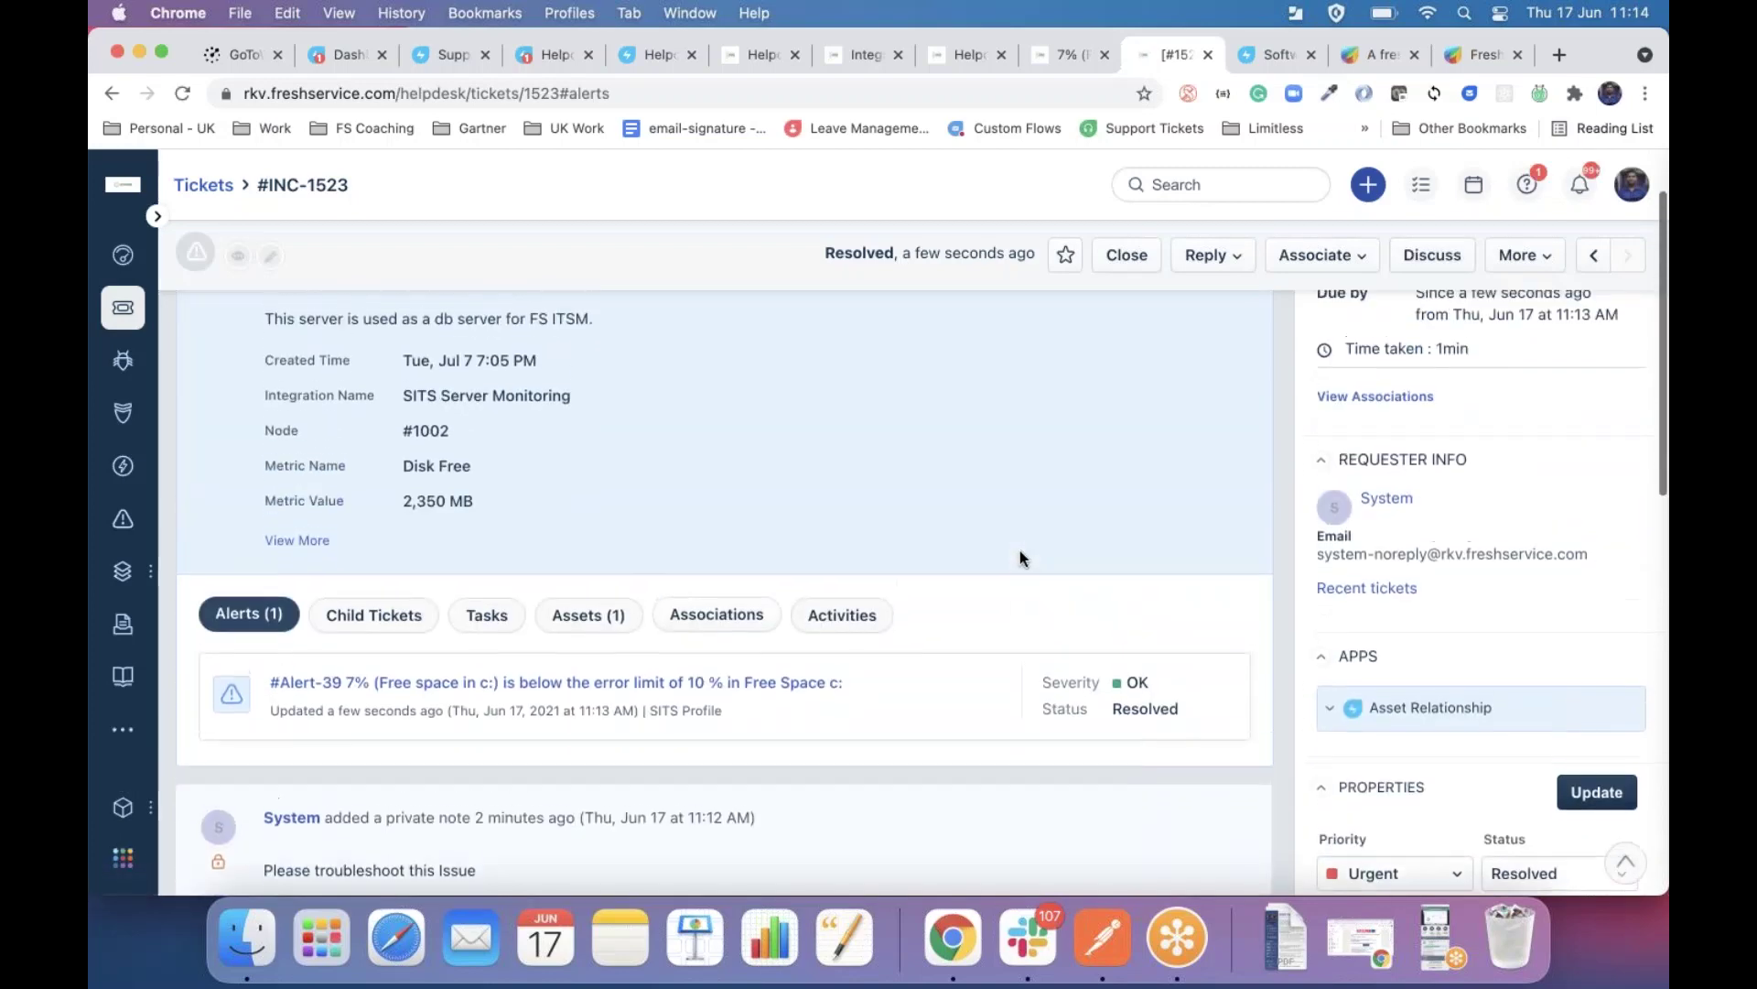
pyautogui.scroll(-2, 1019, 555)
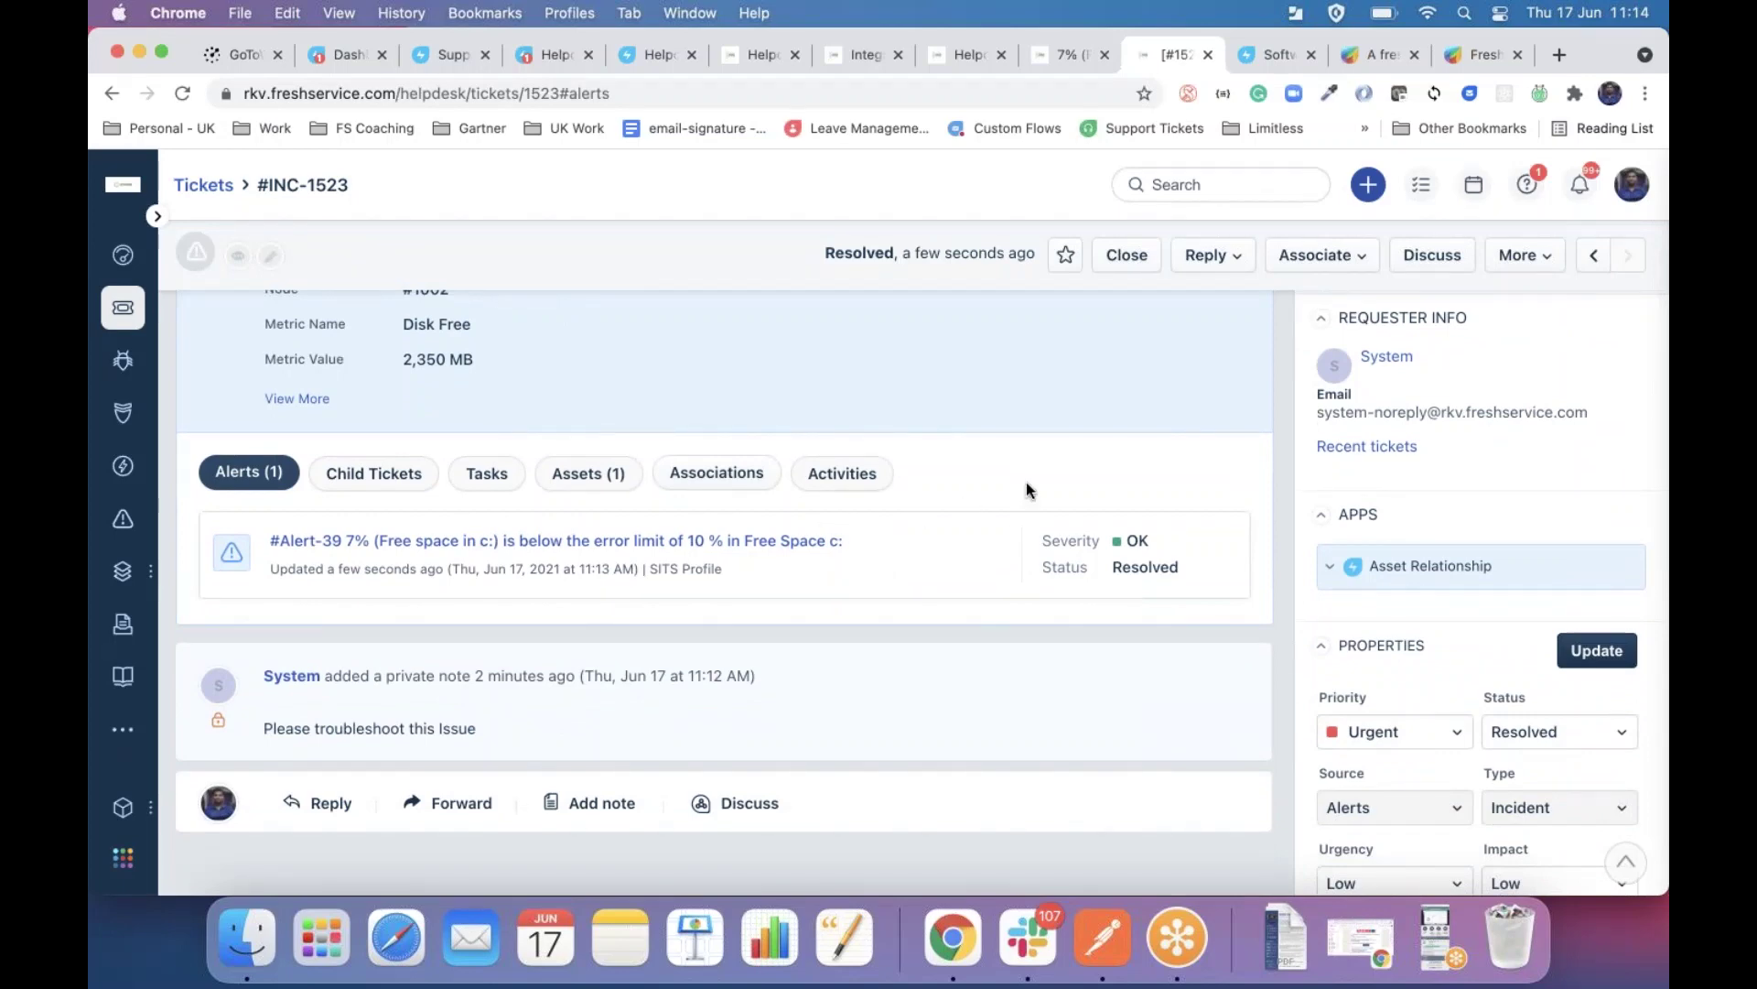
pyautogui.scroll(3, 1025, 484)
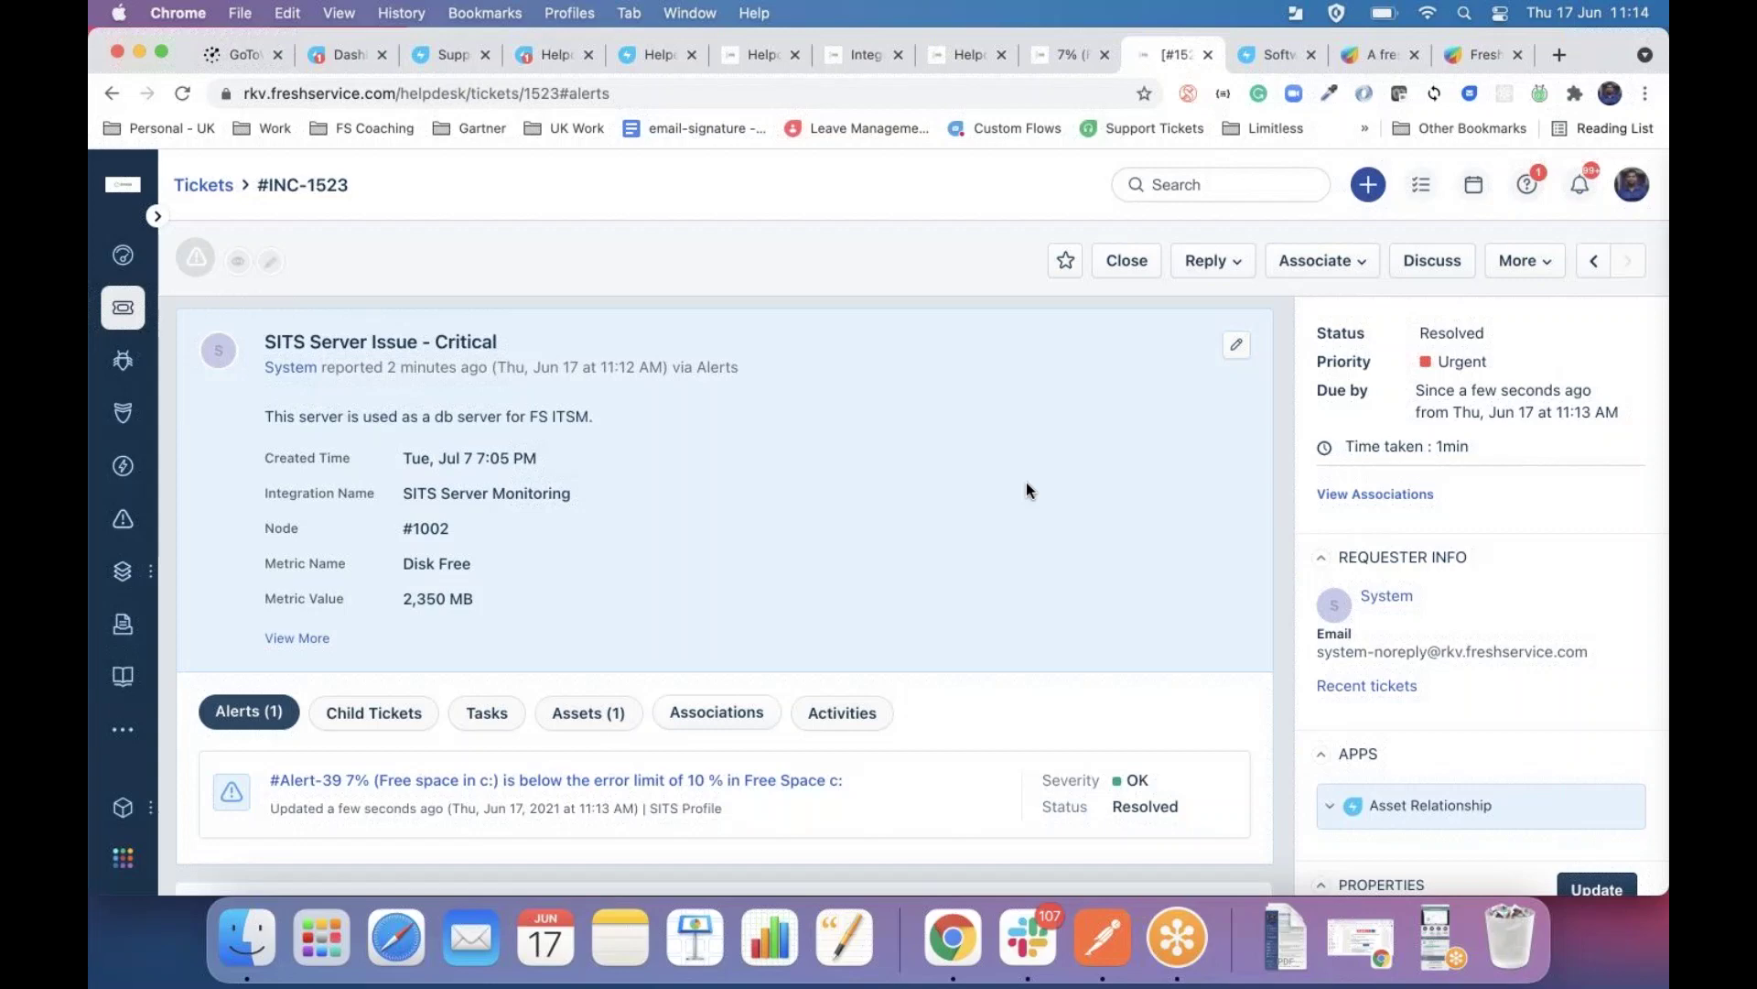
pyautogui.scroll(-5, 1026, 482)
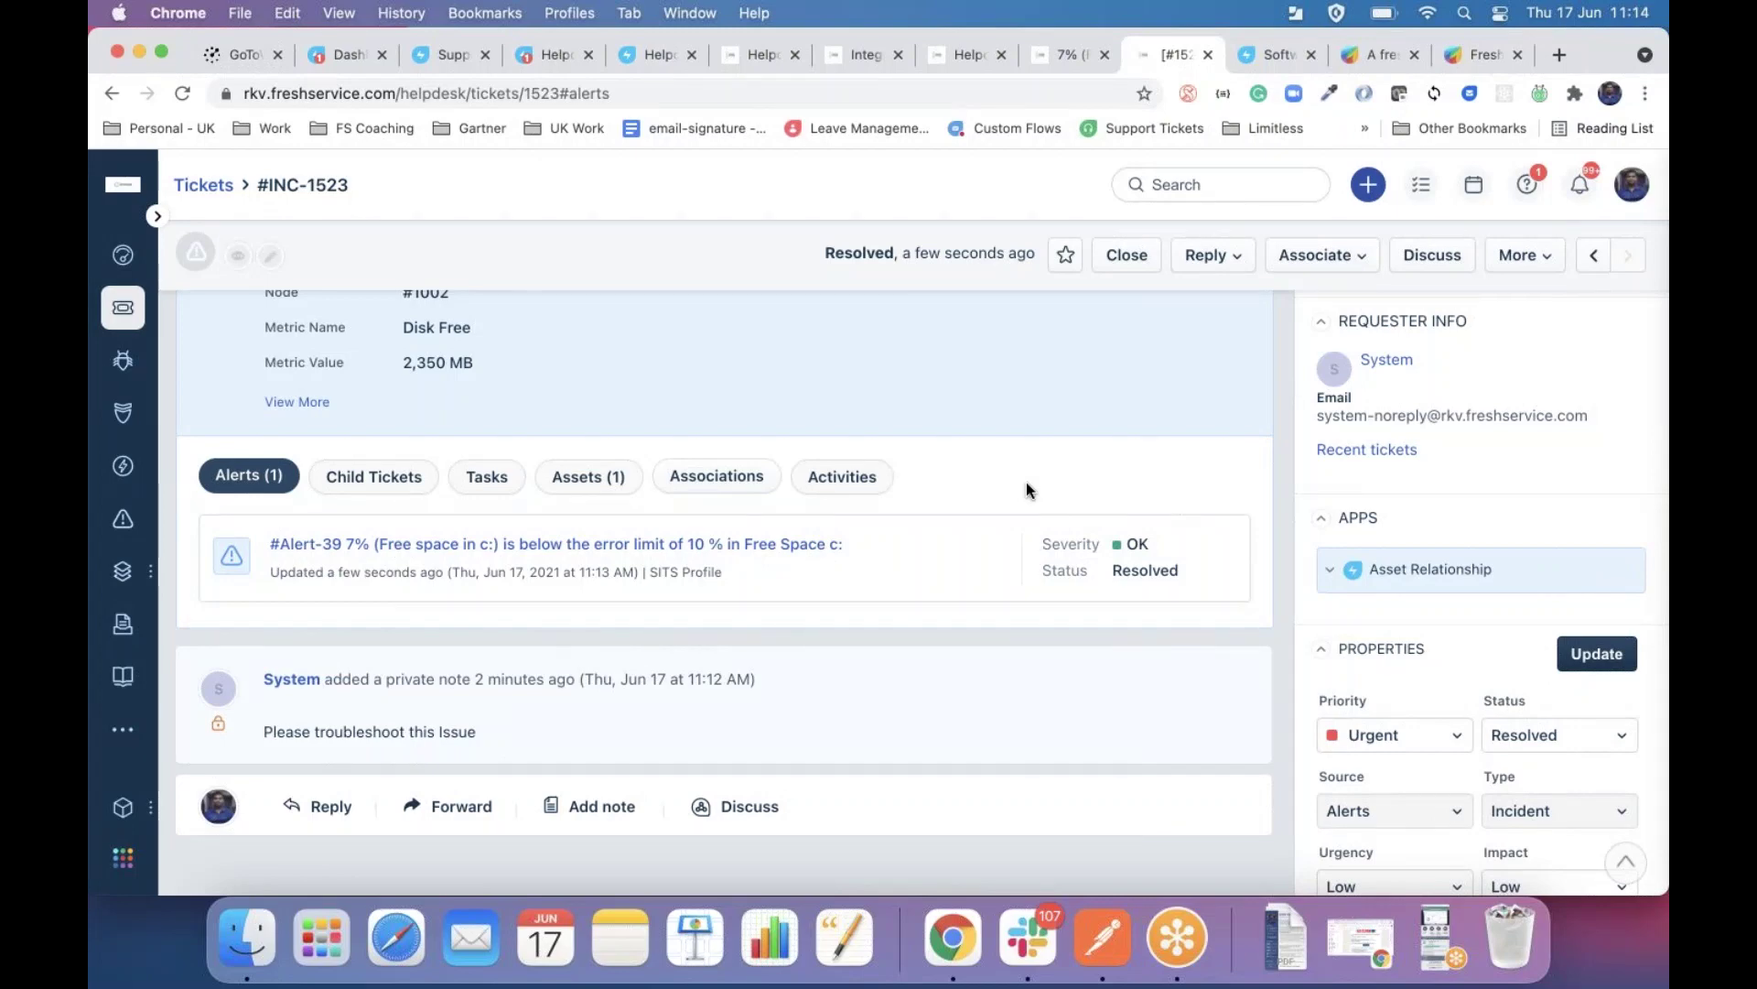
pyautogui.scroll(4, 1025, 482)
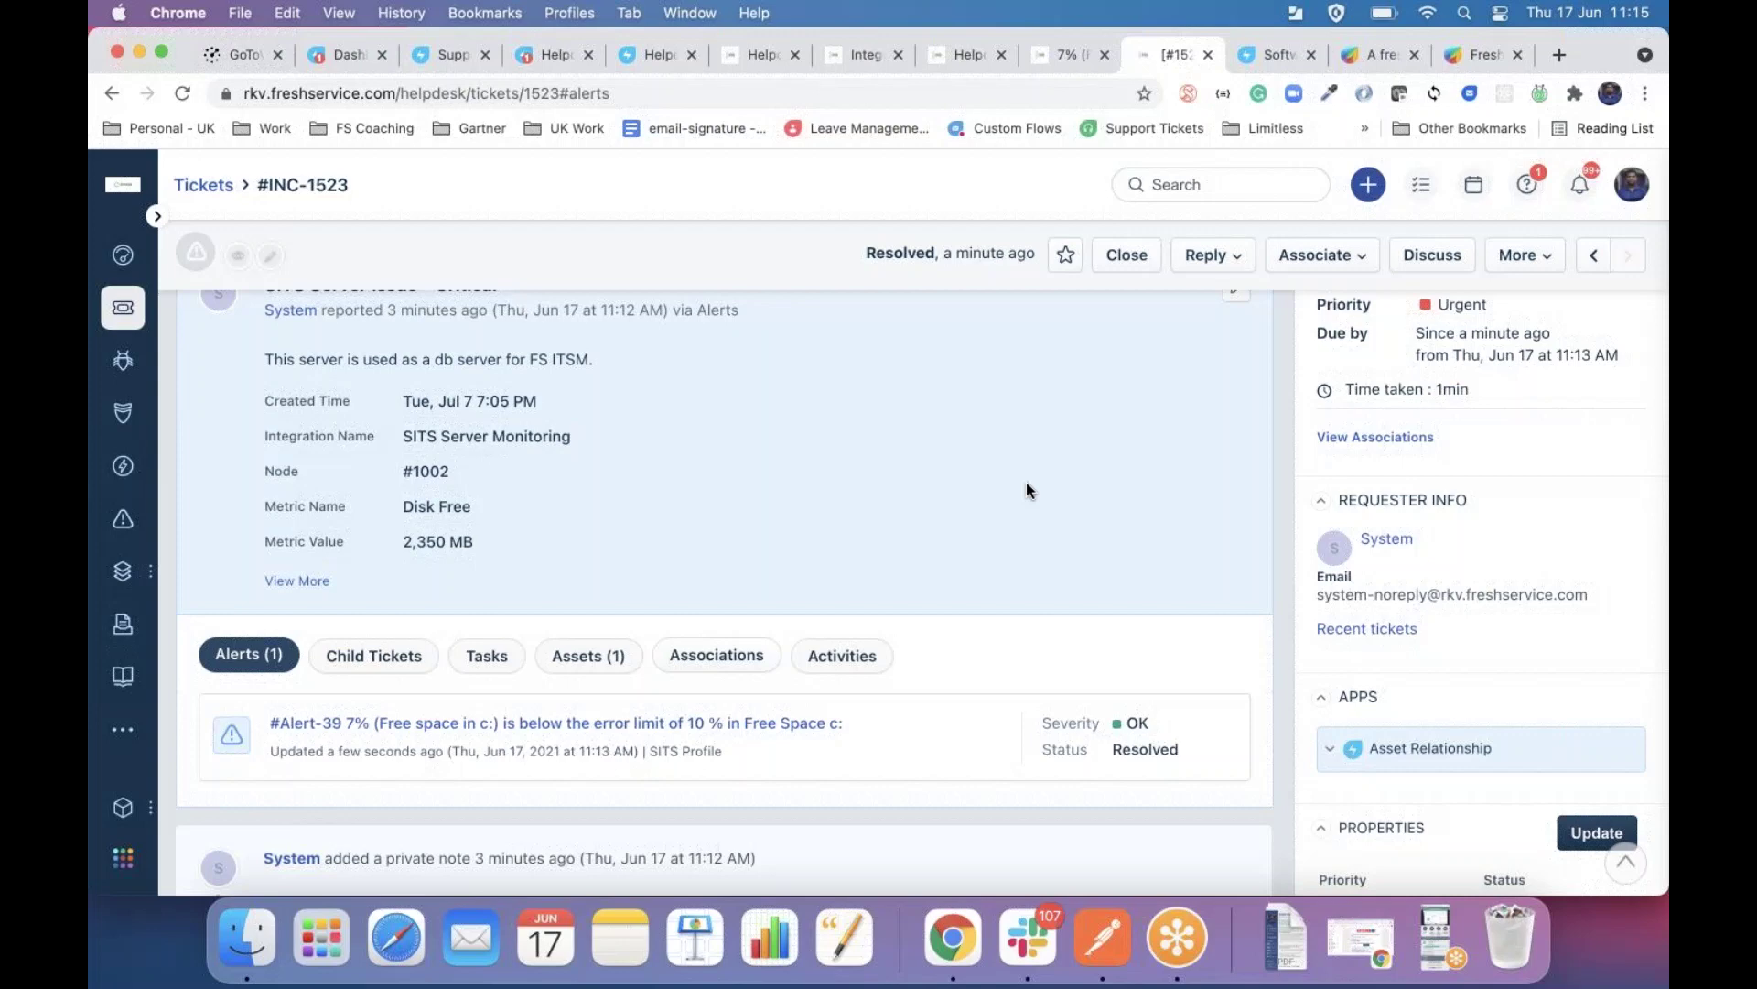
pyautogui.click(1256, 58)
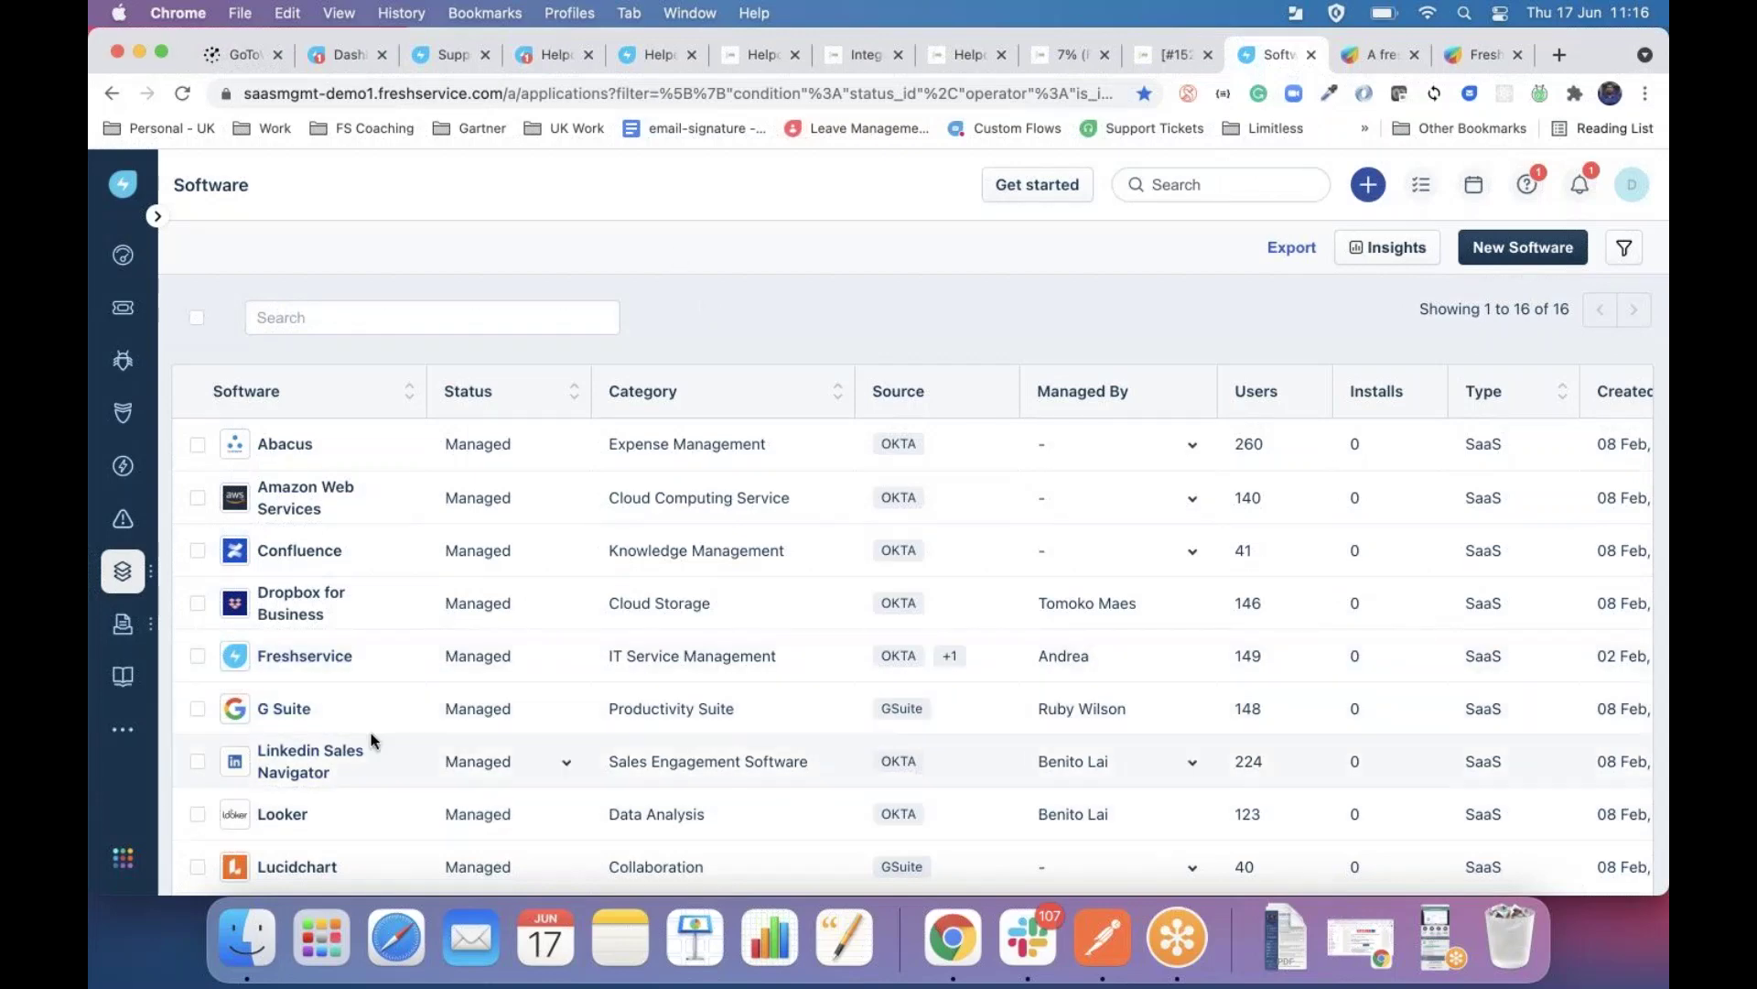
pyautogui.scroll(-5, 373, 741)
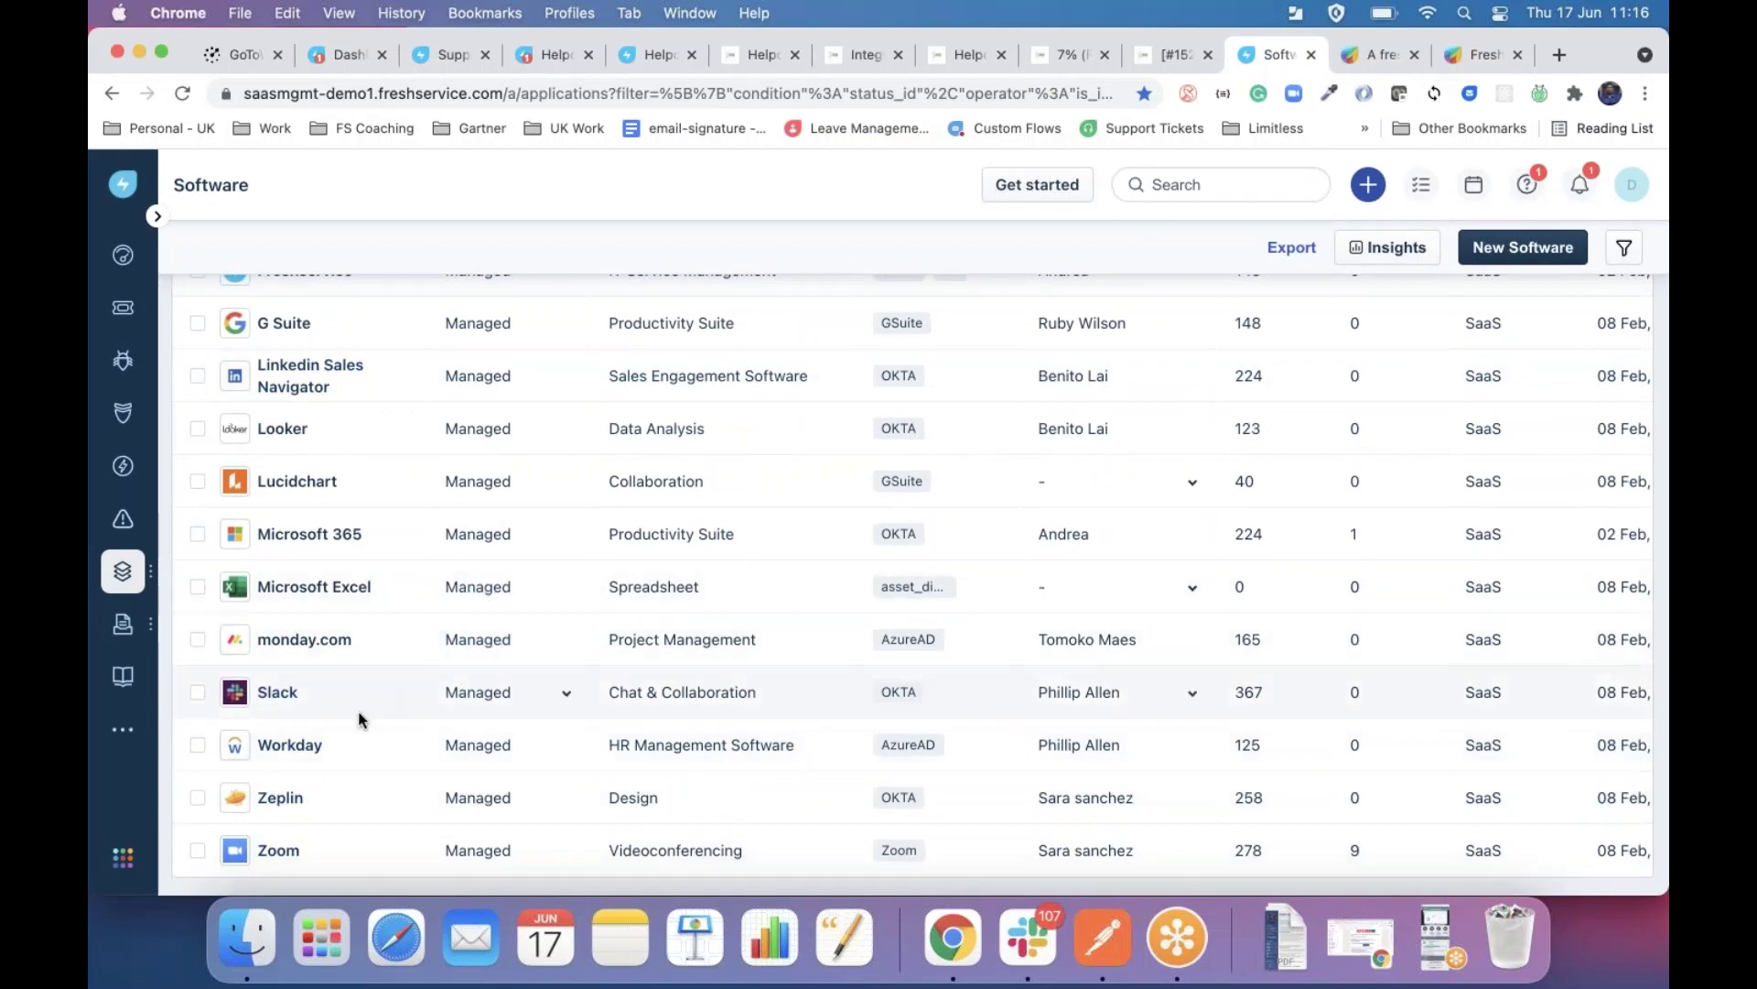
pyautogui.scroll(5, 586, 667)
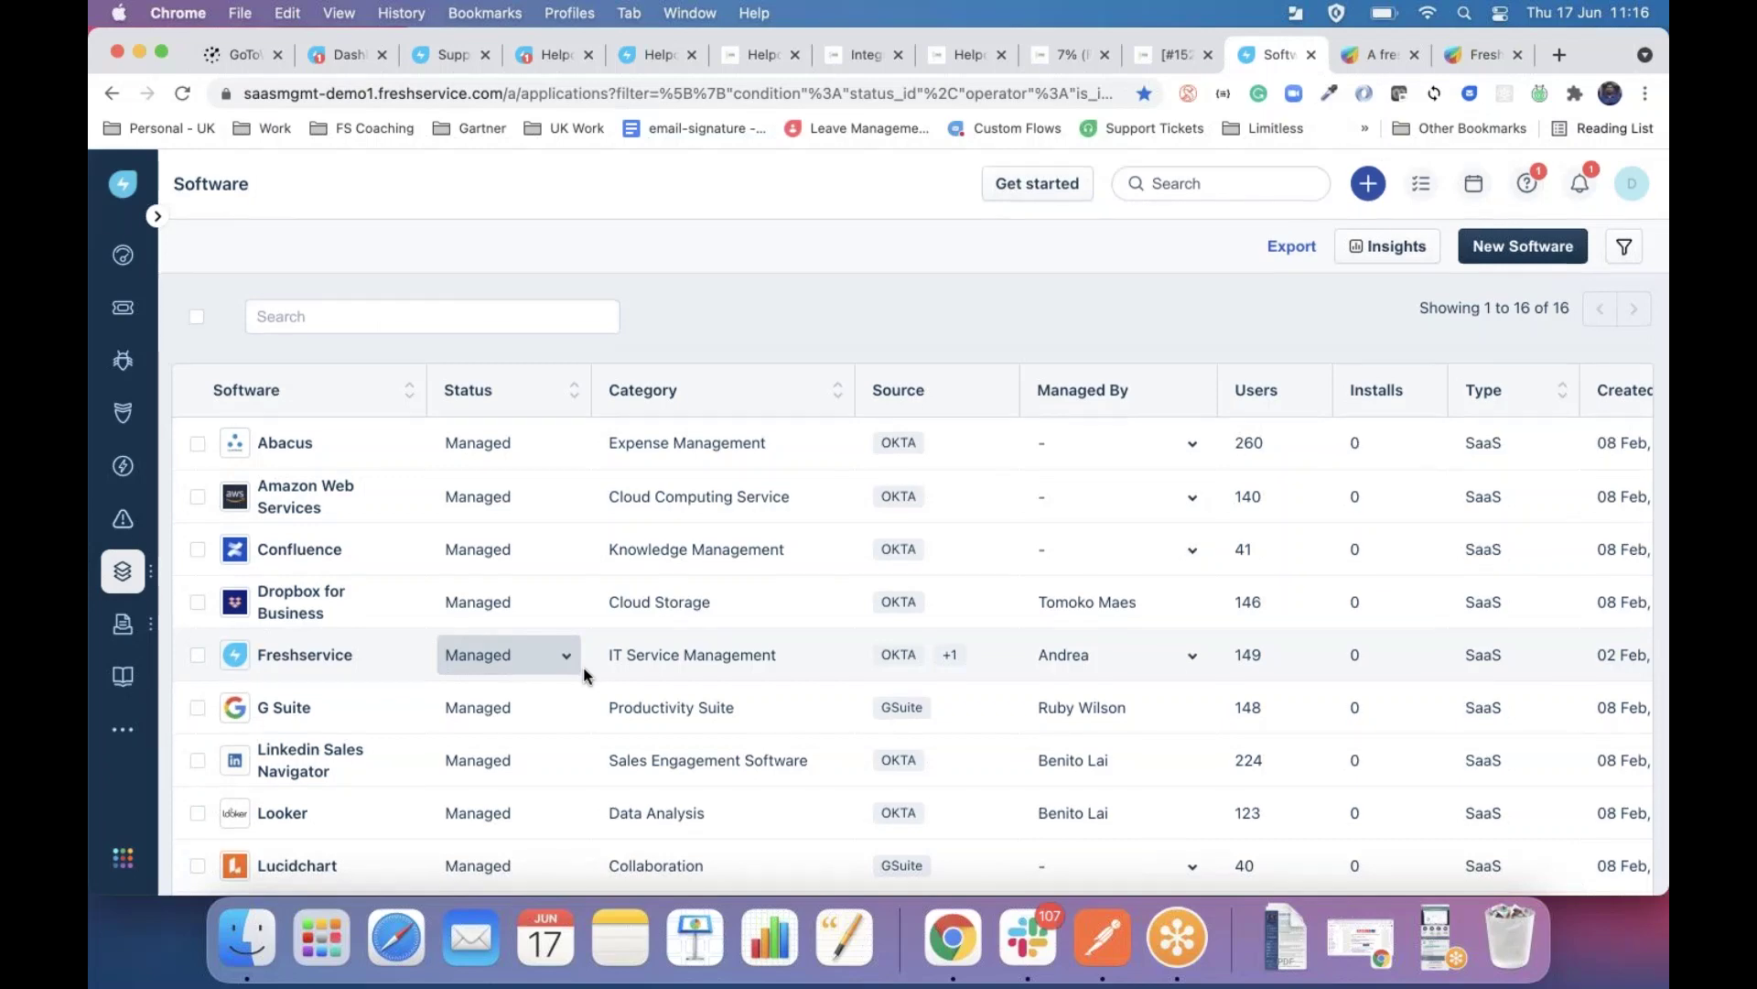
pyautogui.scroll(-2, 584, 674)
pyautogui.scroll(2, 584, 675)
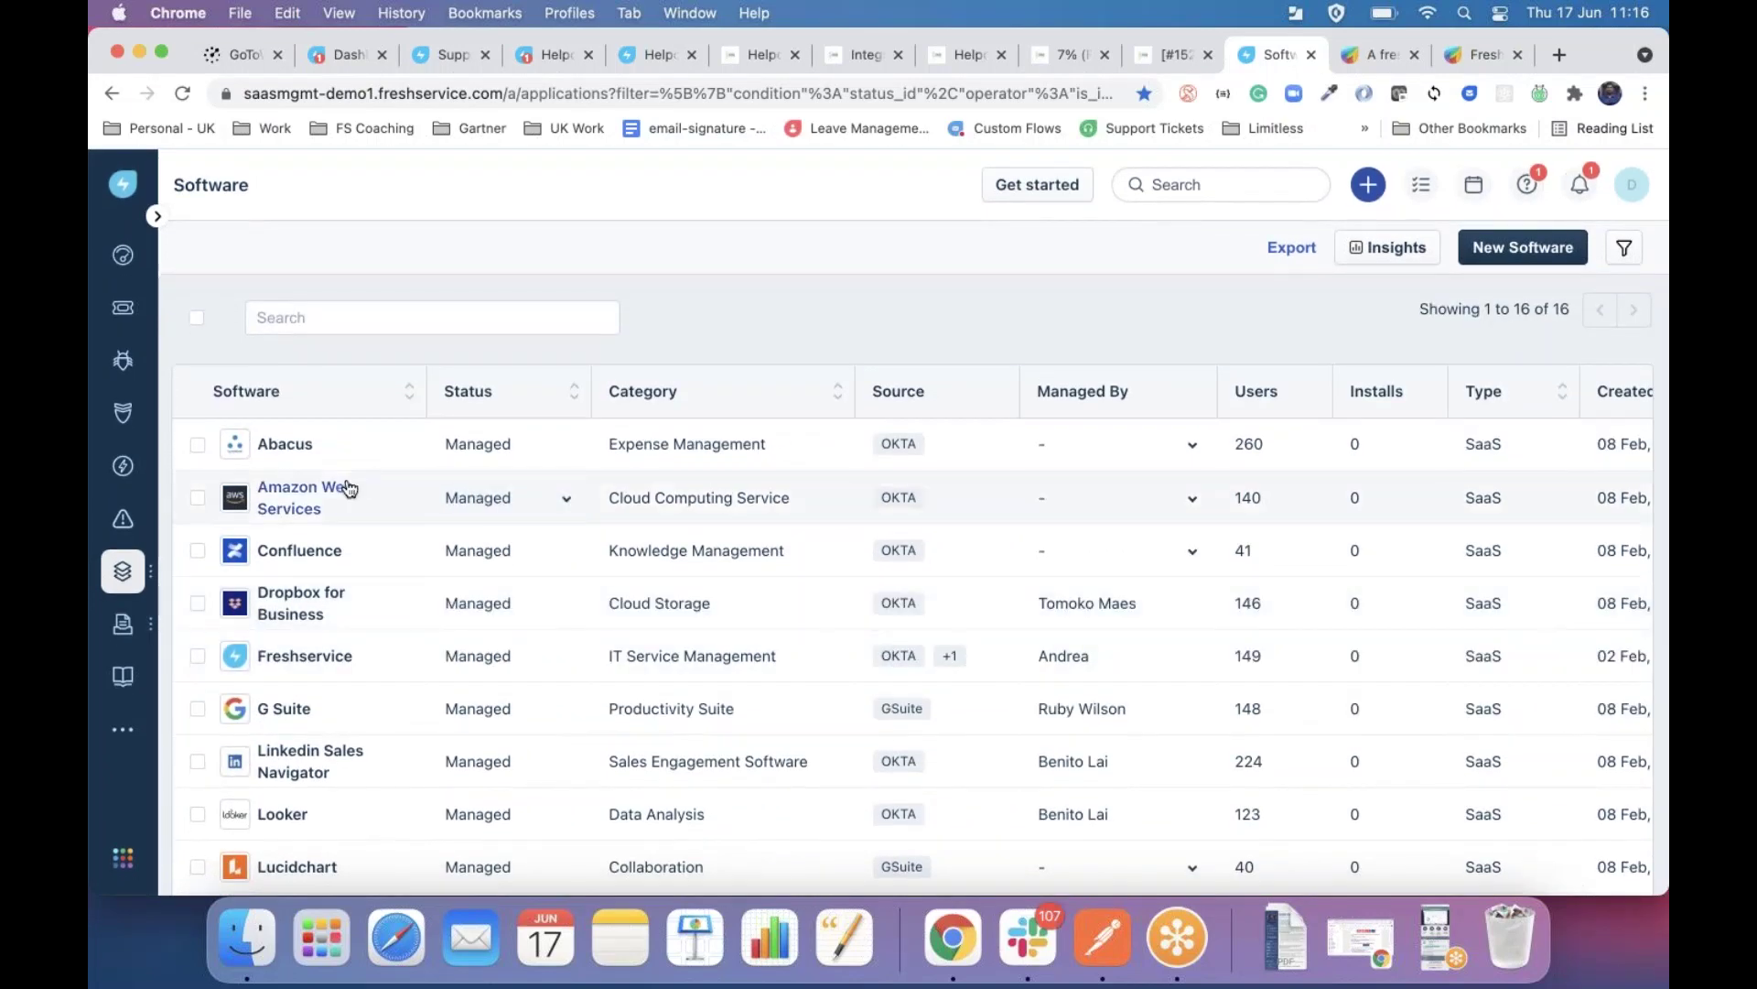
pyautogui.scroll(-1, 364, 750)
pyautogui.scroll(-5, 365, 751)
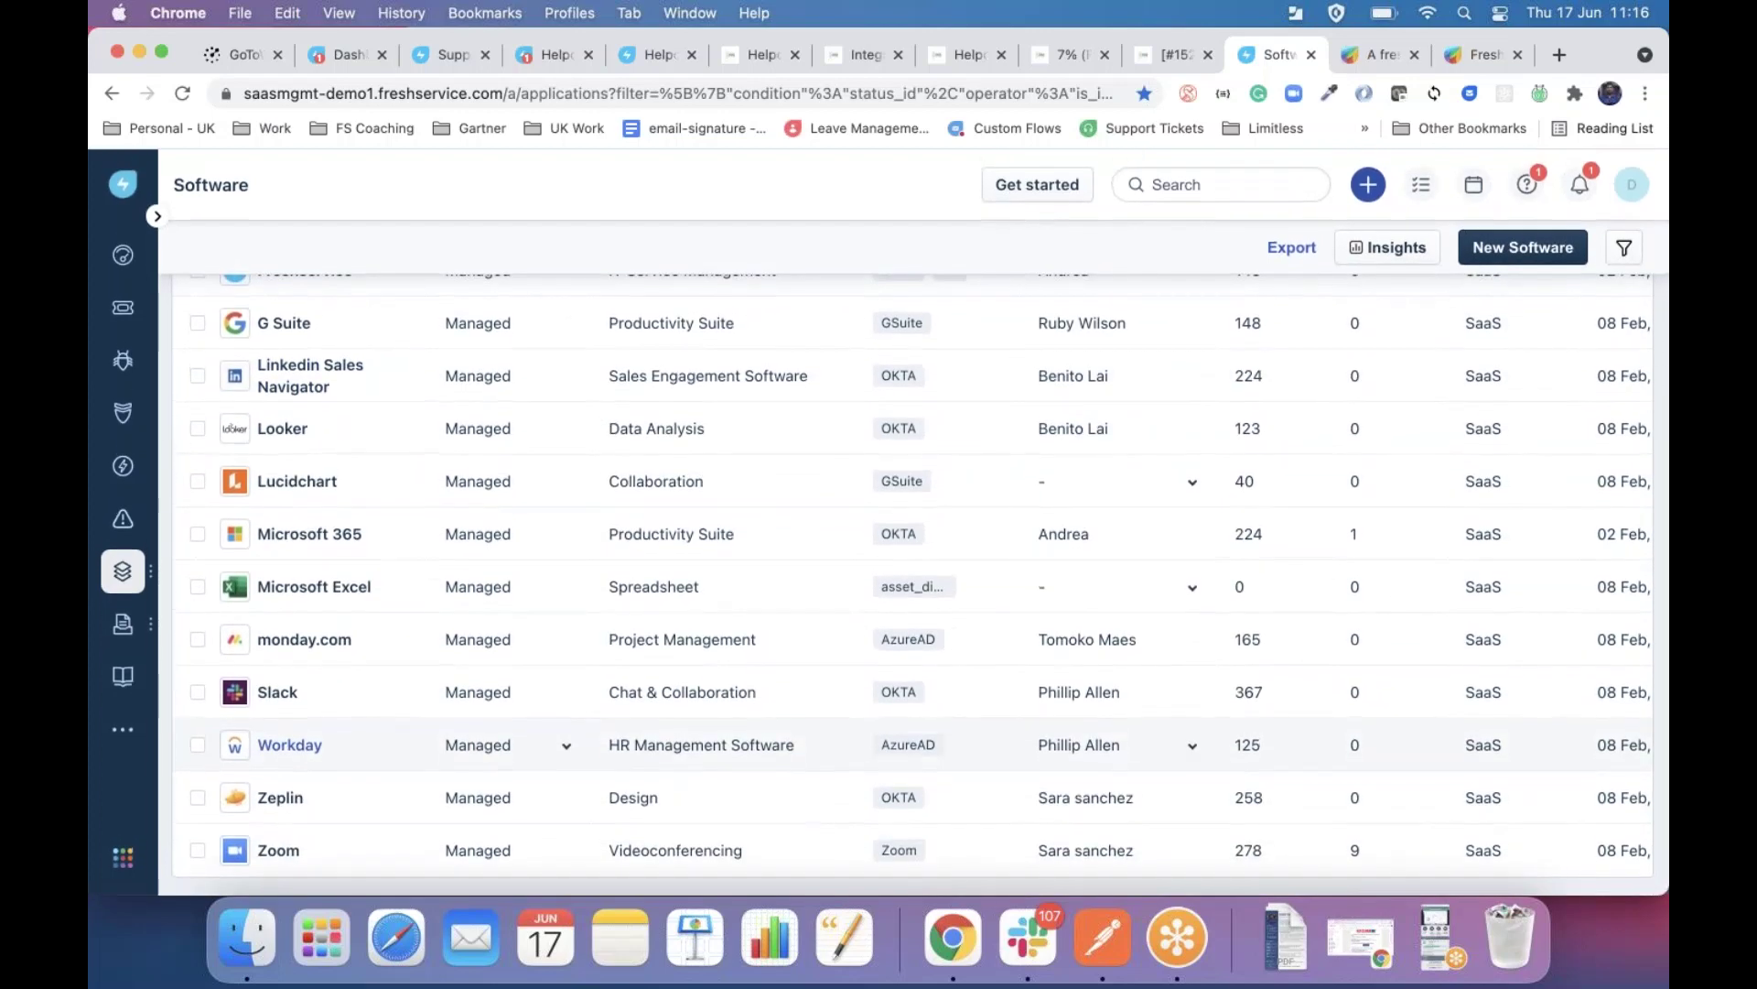
pyautogui.scroll(1, 350, 476)
pyautogui.scroll(5, 350, 476)
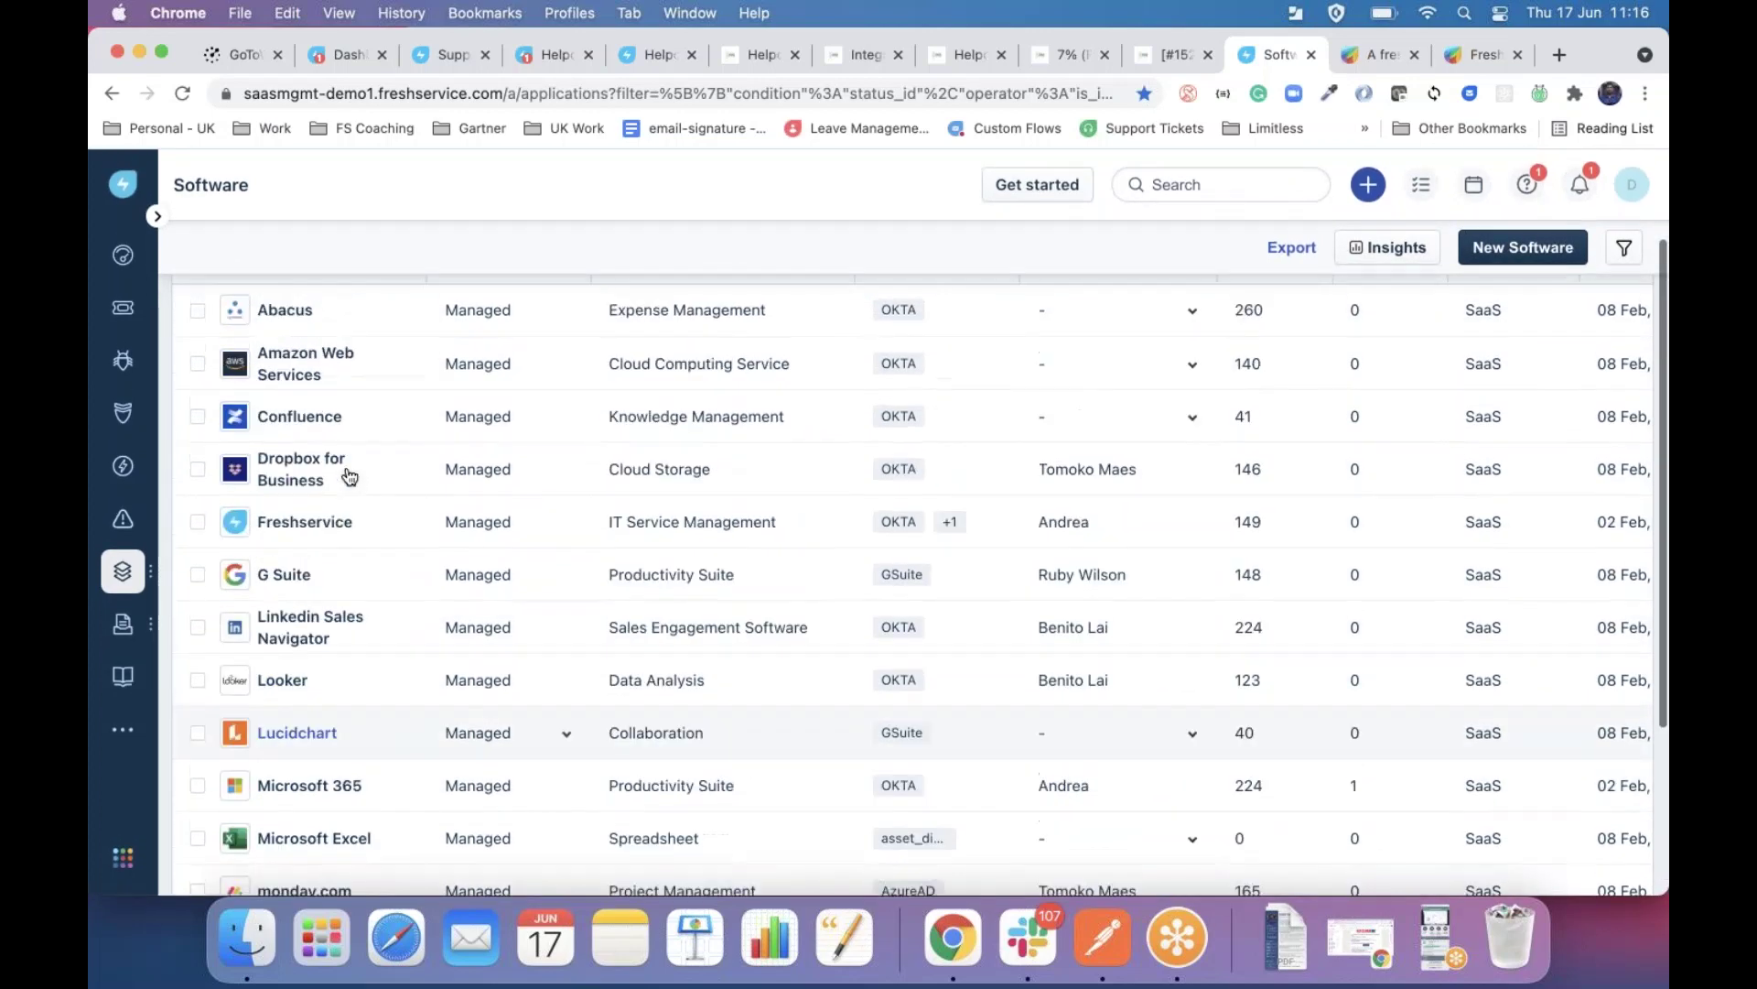
pyautogui.scroll(-5, 370, 713)
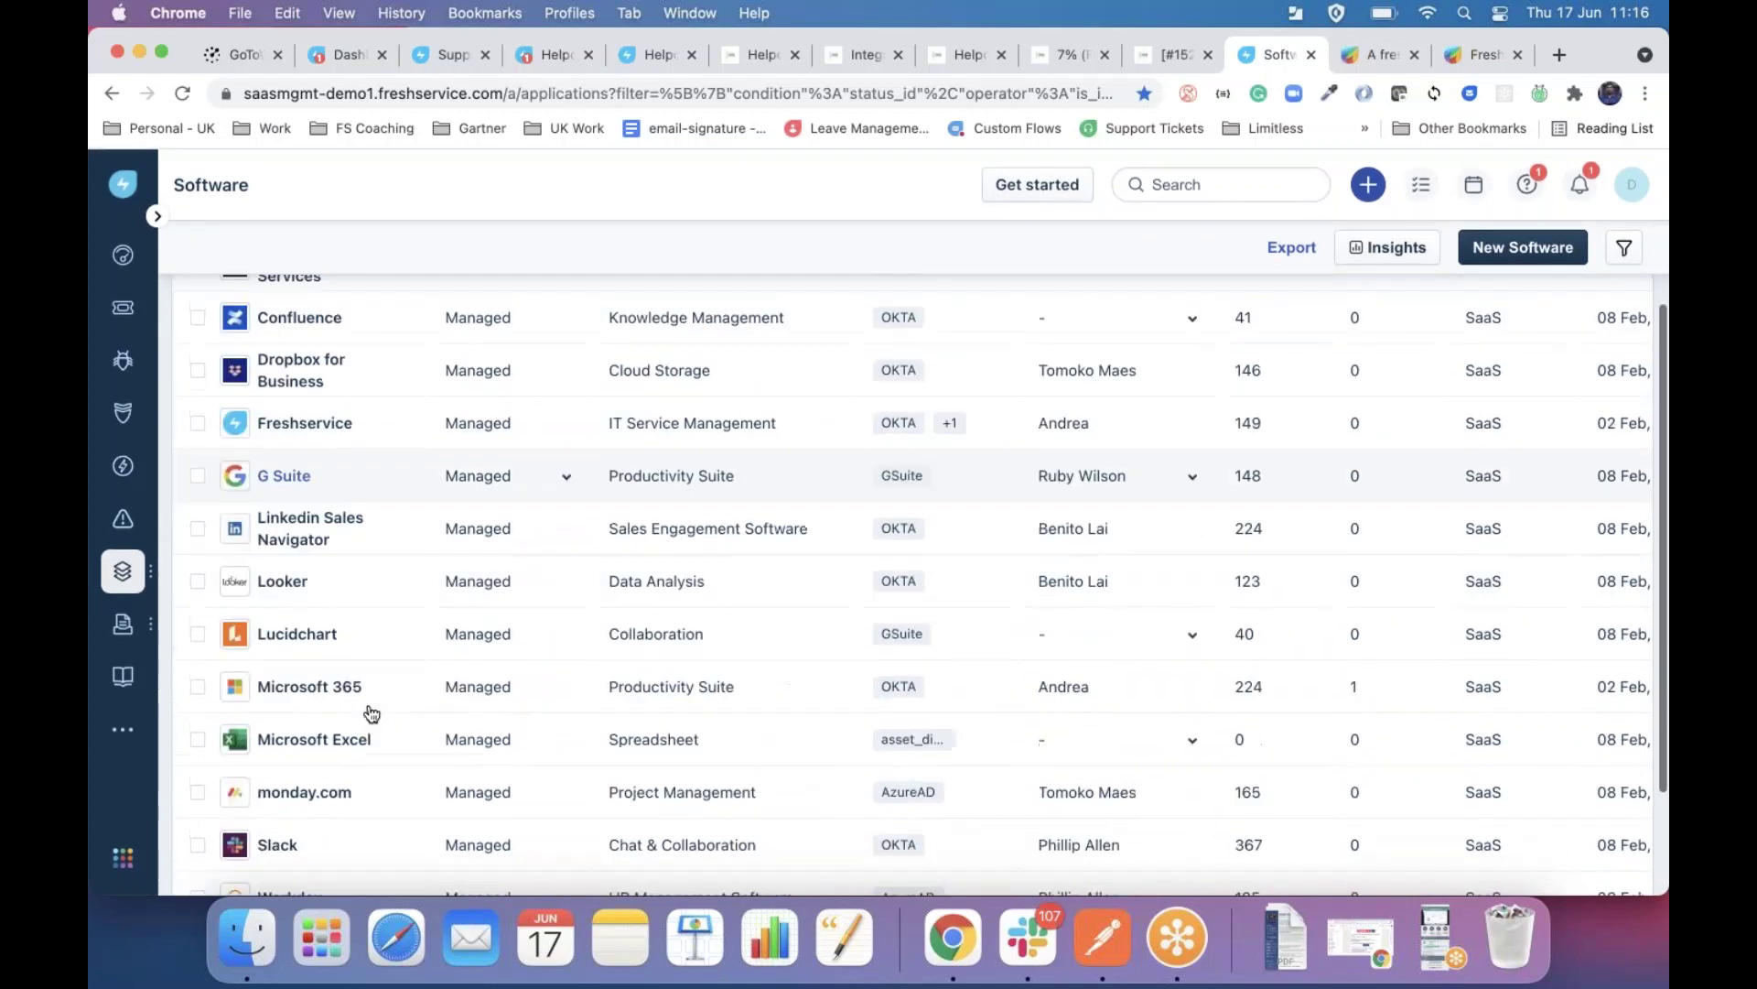
pyautogui.scroll(5, 366, 711)
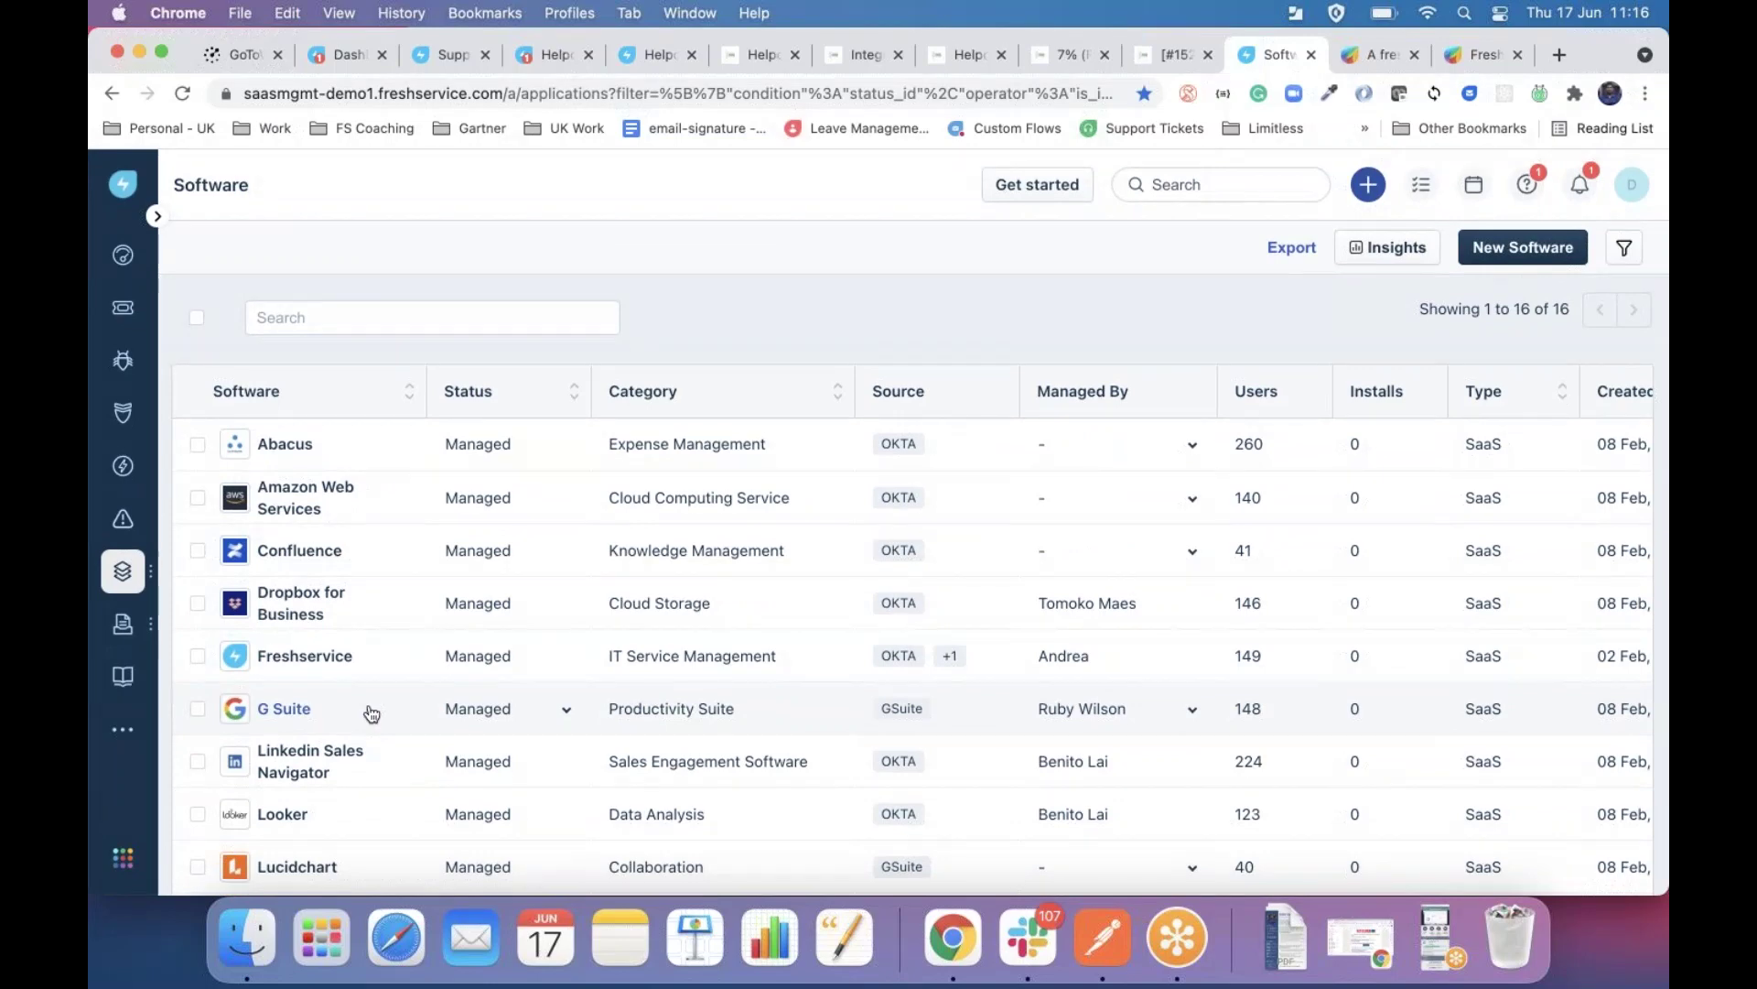
# Review the Usage and Compliance cards in Software Insights, then close the insights panel.
pyautogui.click(1386, 263)
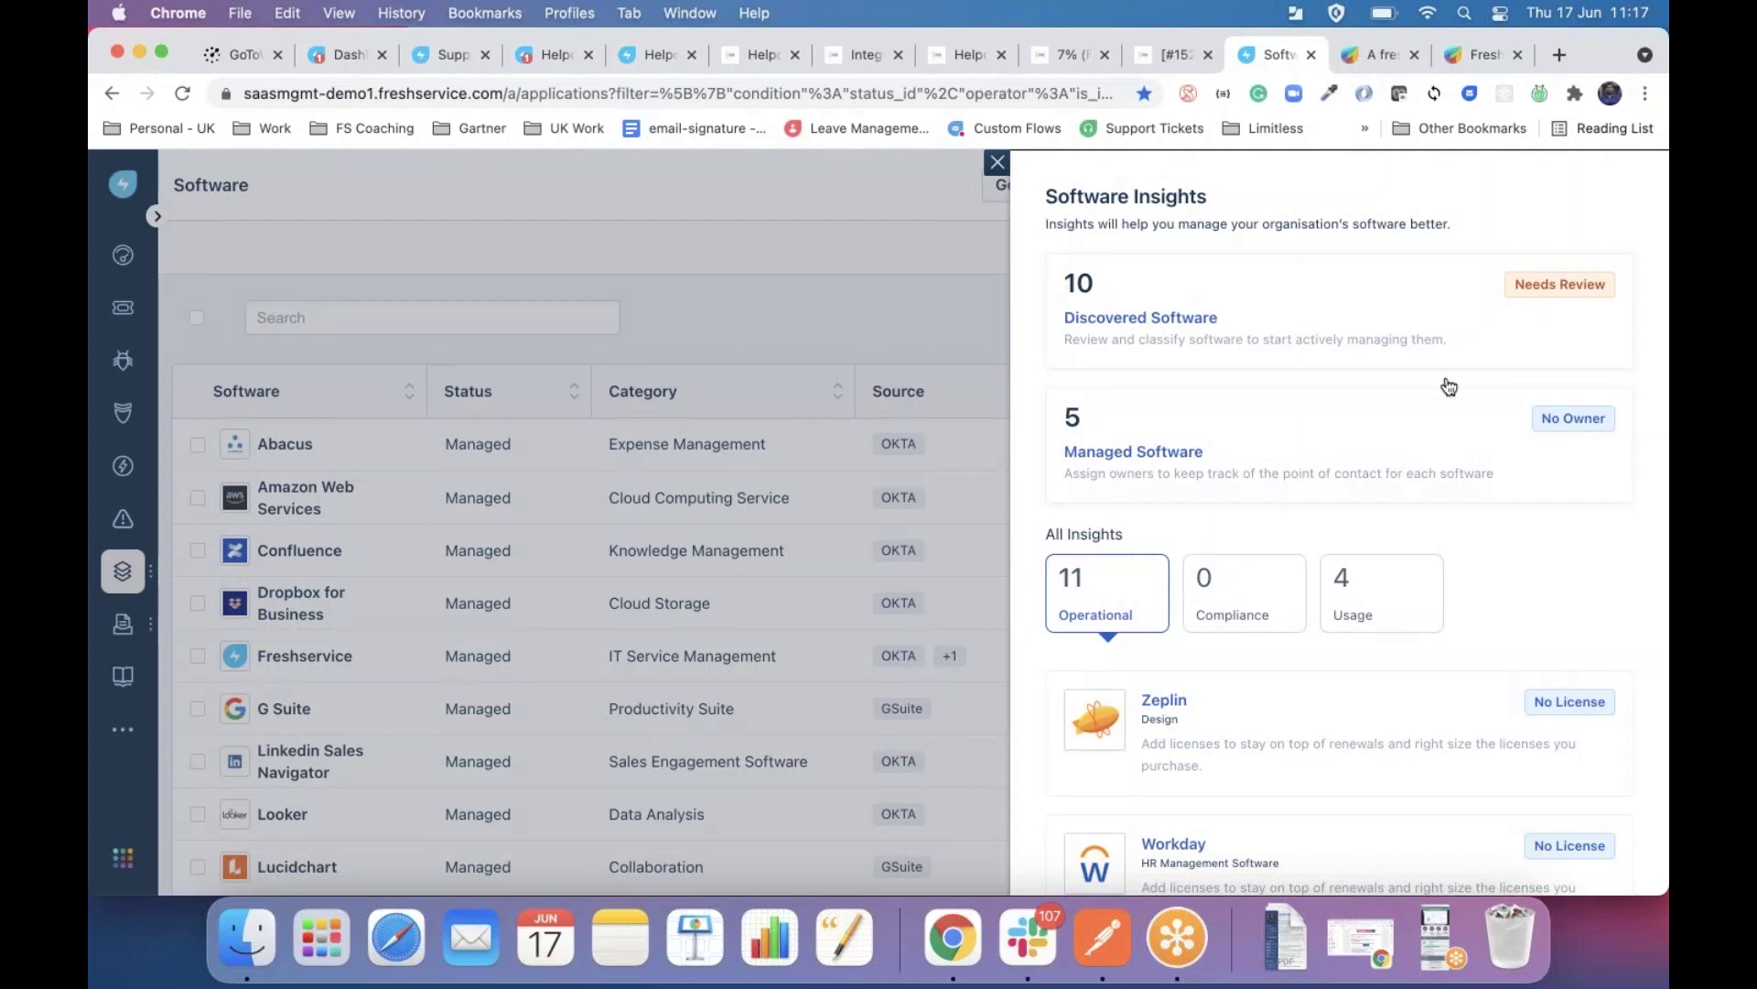
pyautogui.scroll(-4, 1486, 629)
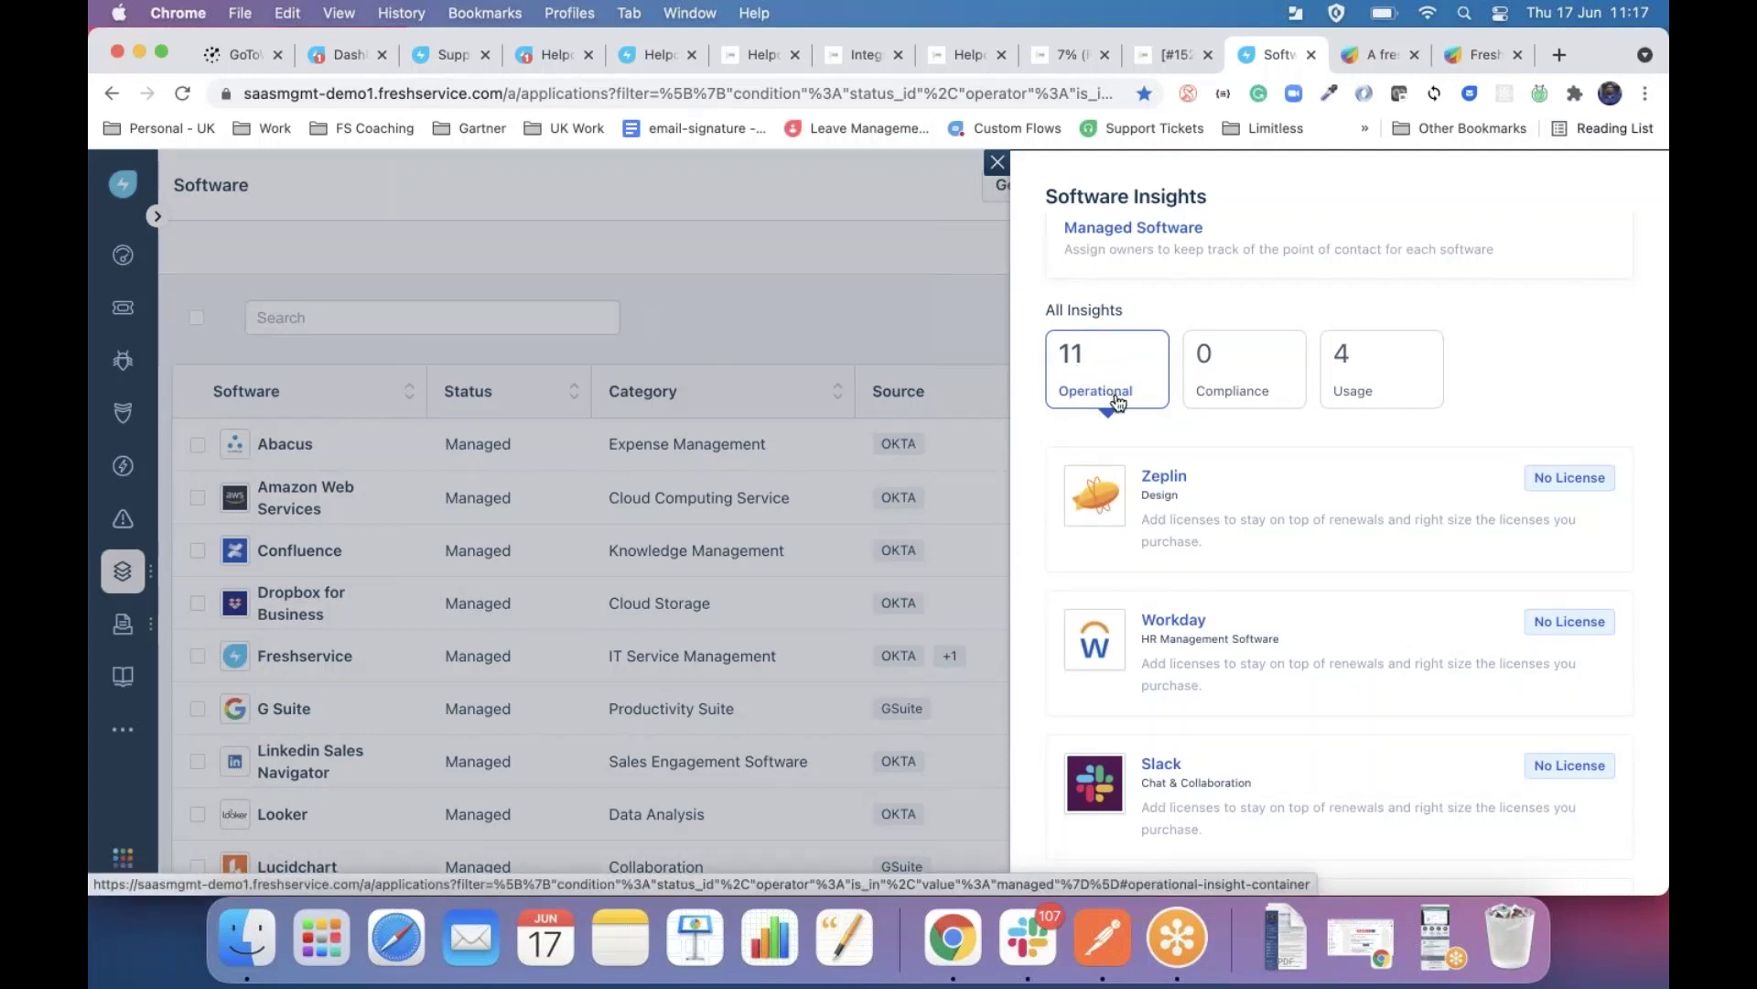
pyautogui.scroll(-3, 1515, 671)
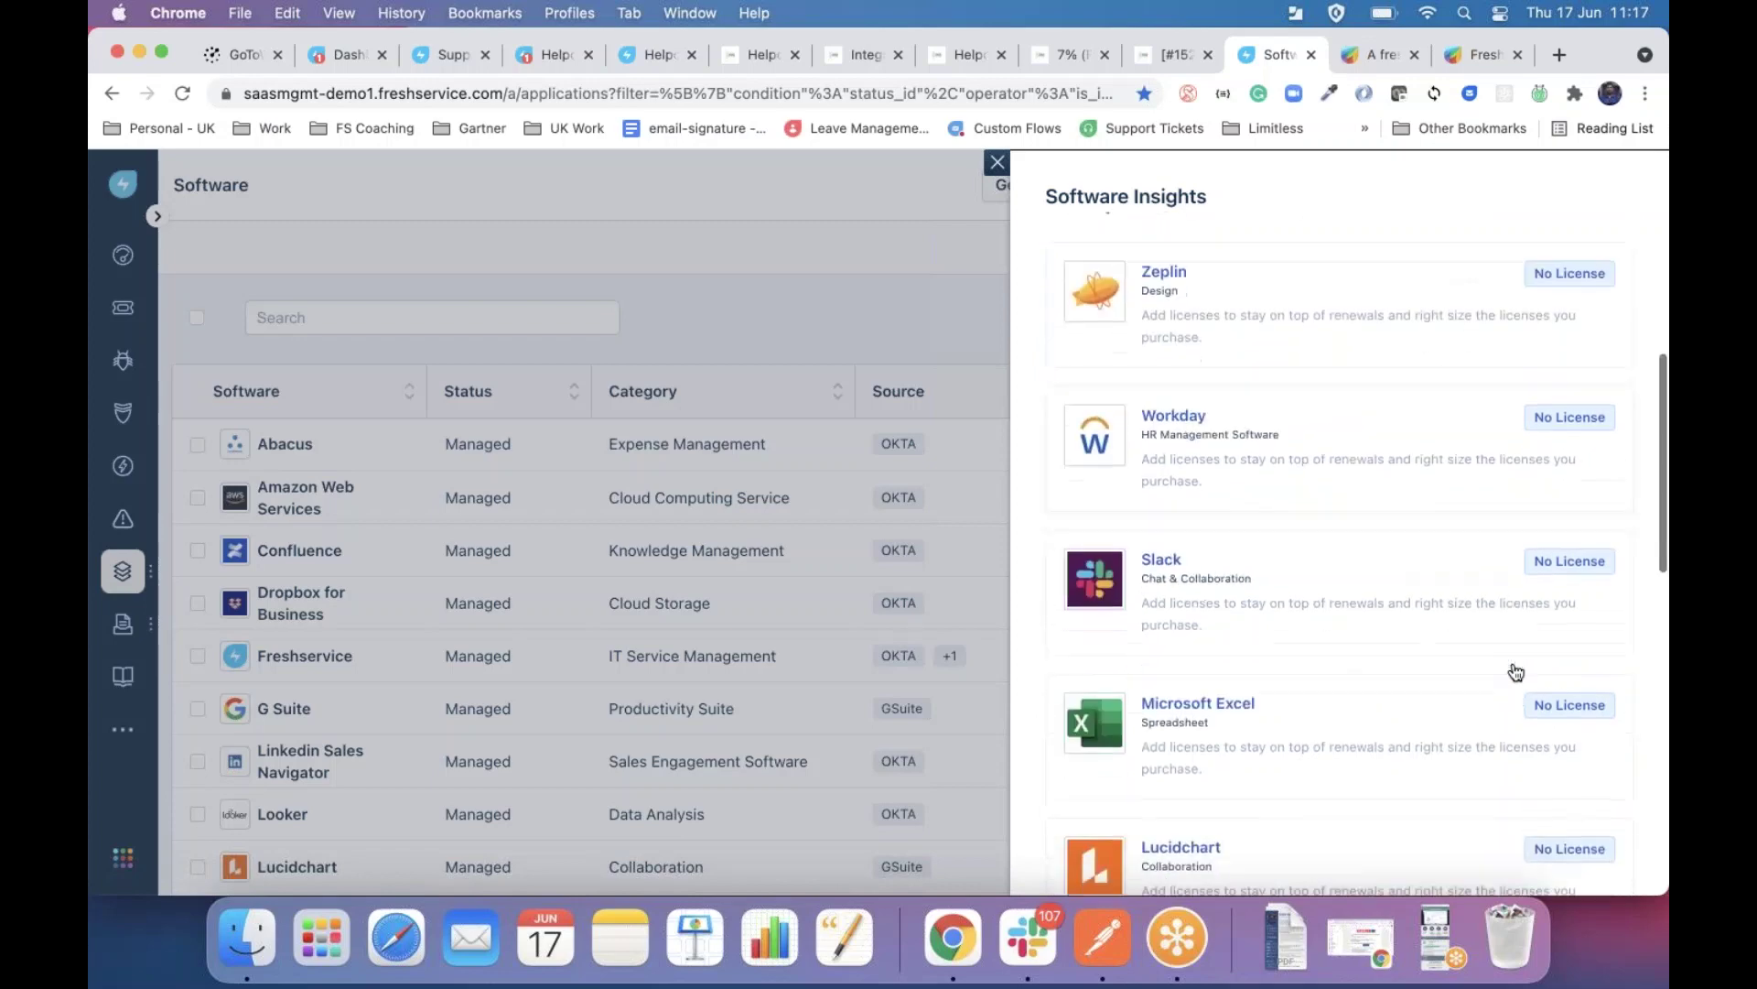
pyautogui.scroll(5, 1515, 671)
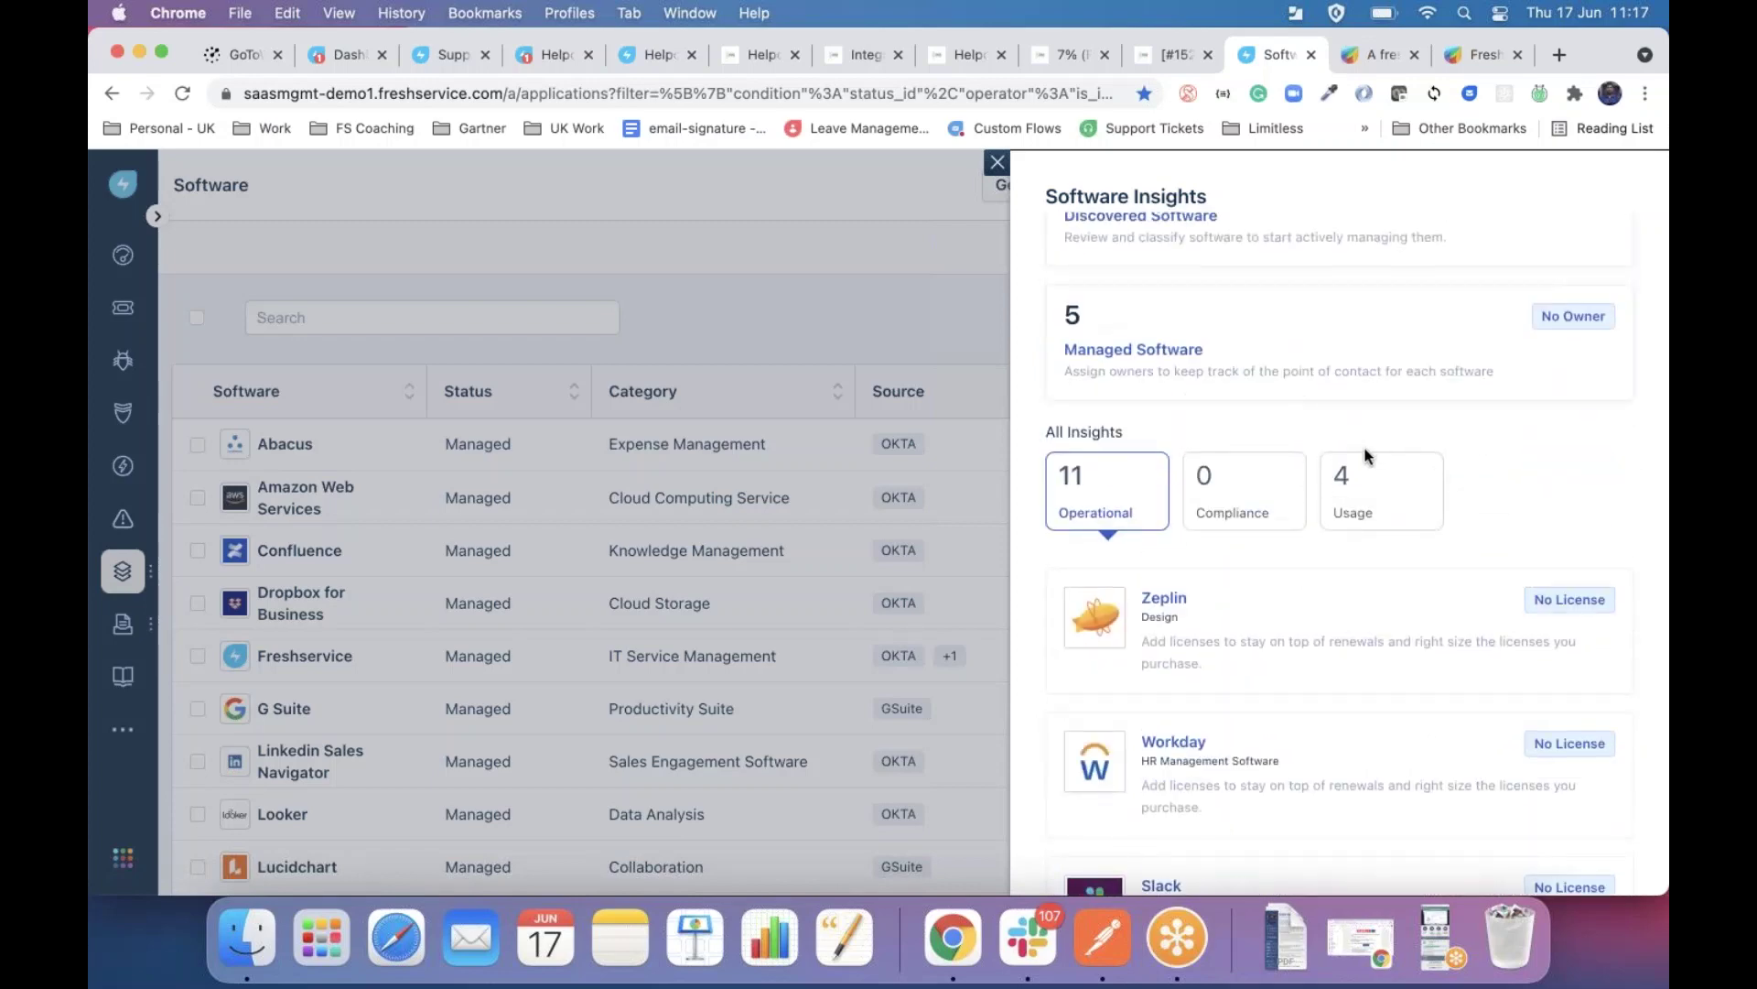
pyautogui.click(1373, 480)
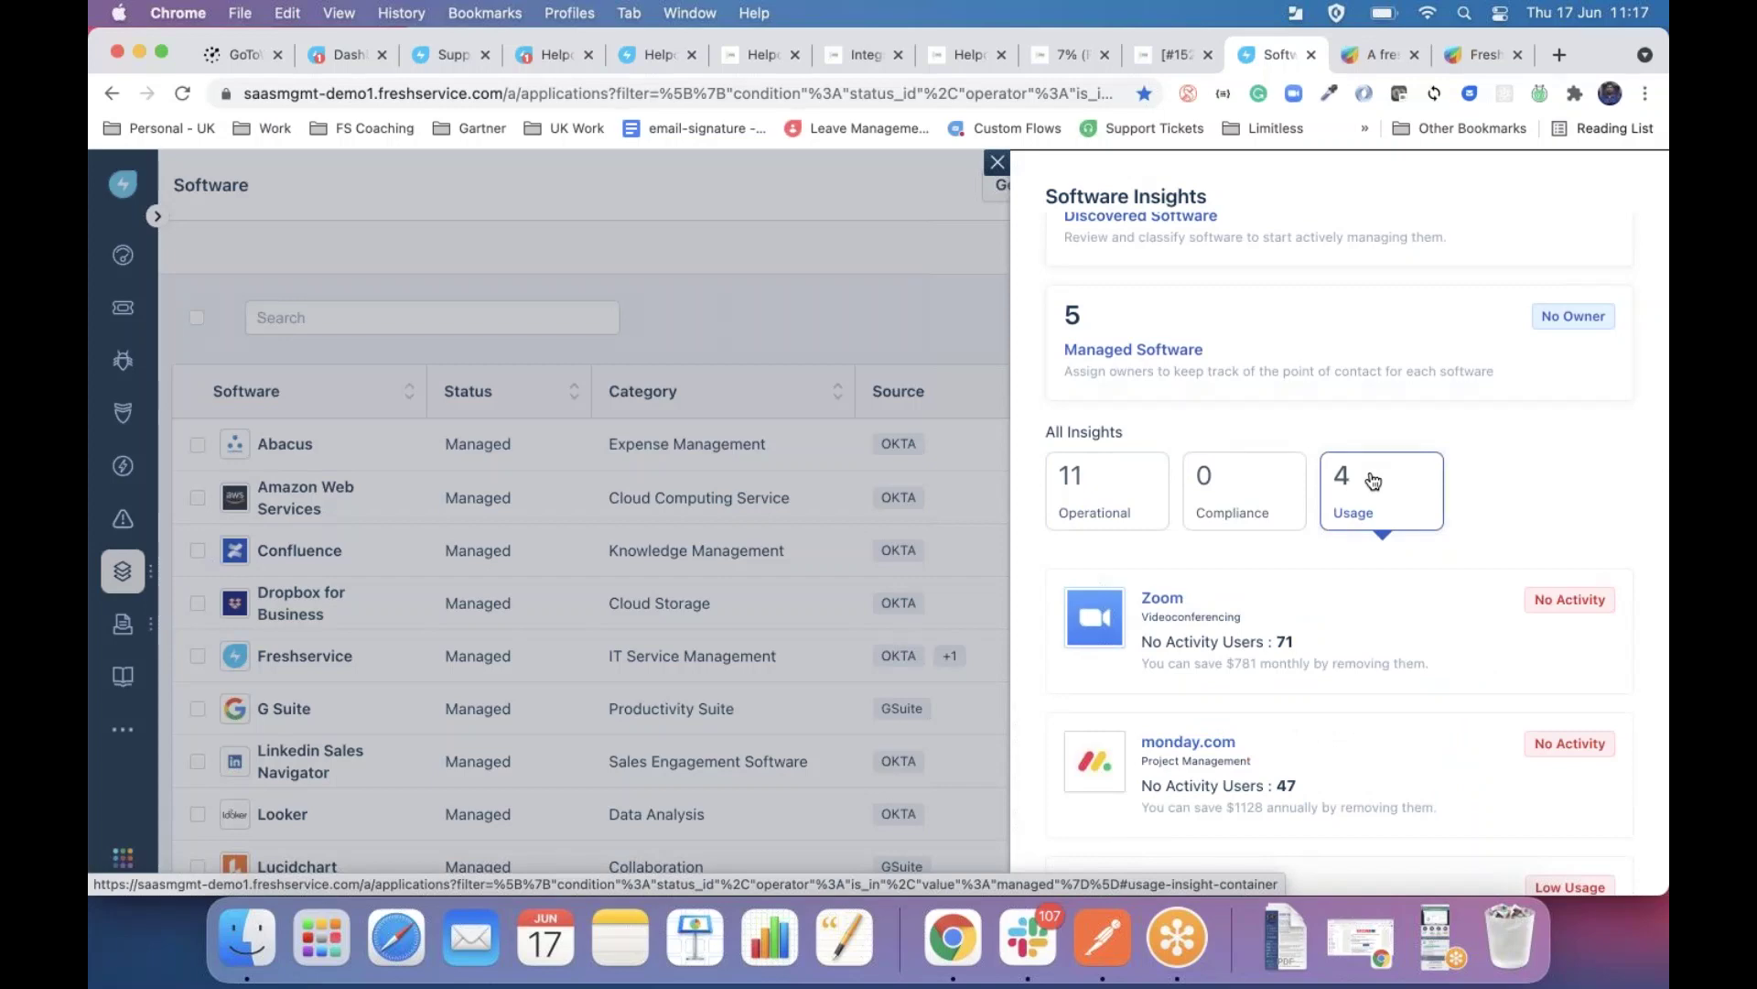
pyautogui.scroll(-3, 1373, 479)
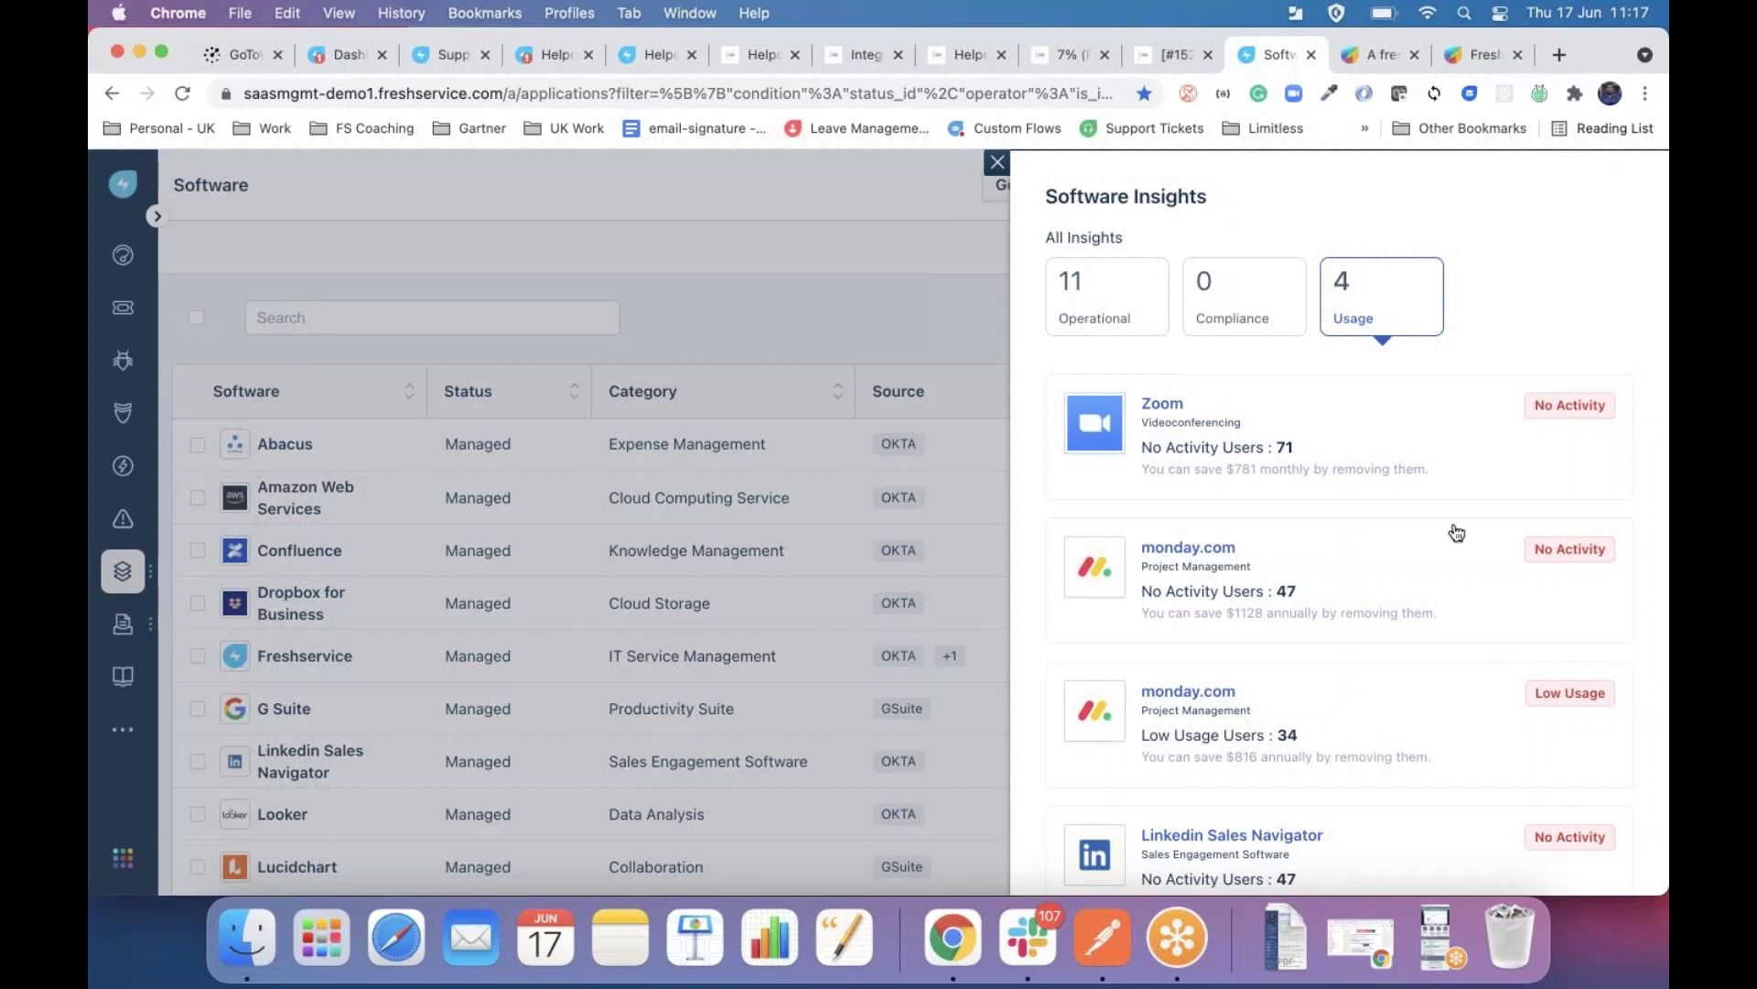
pyautogui.click(1227, 282)
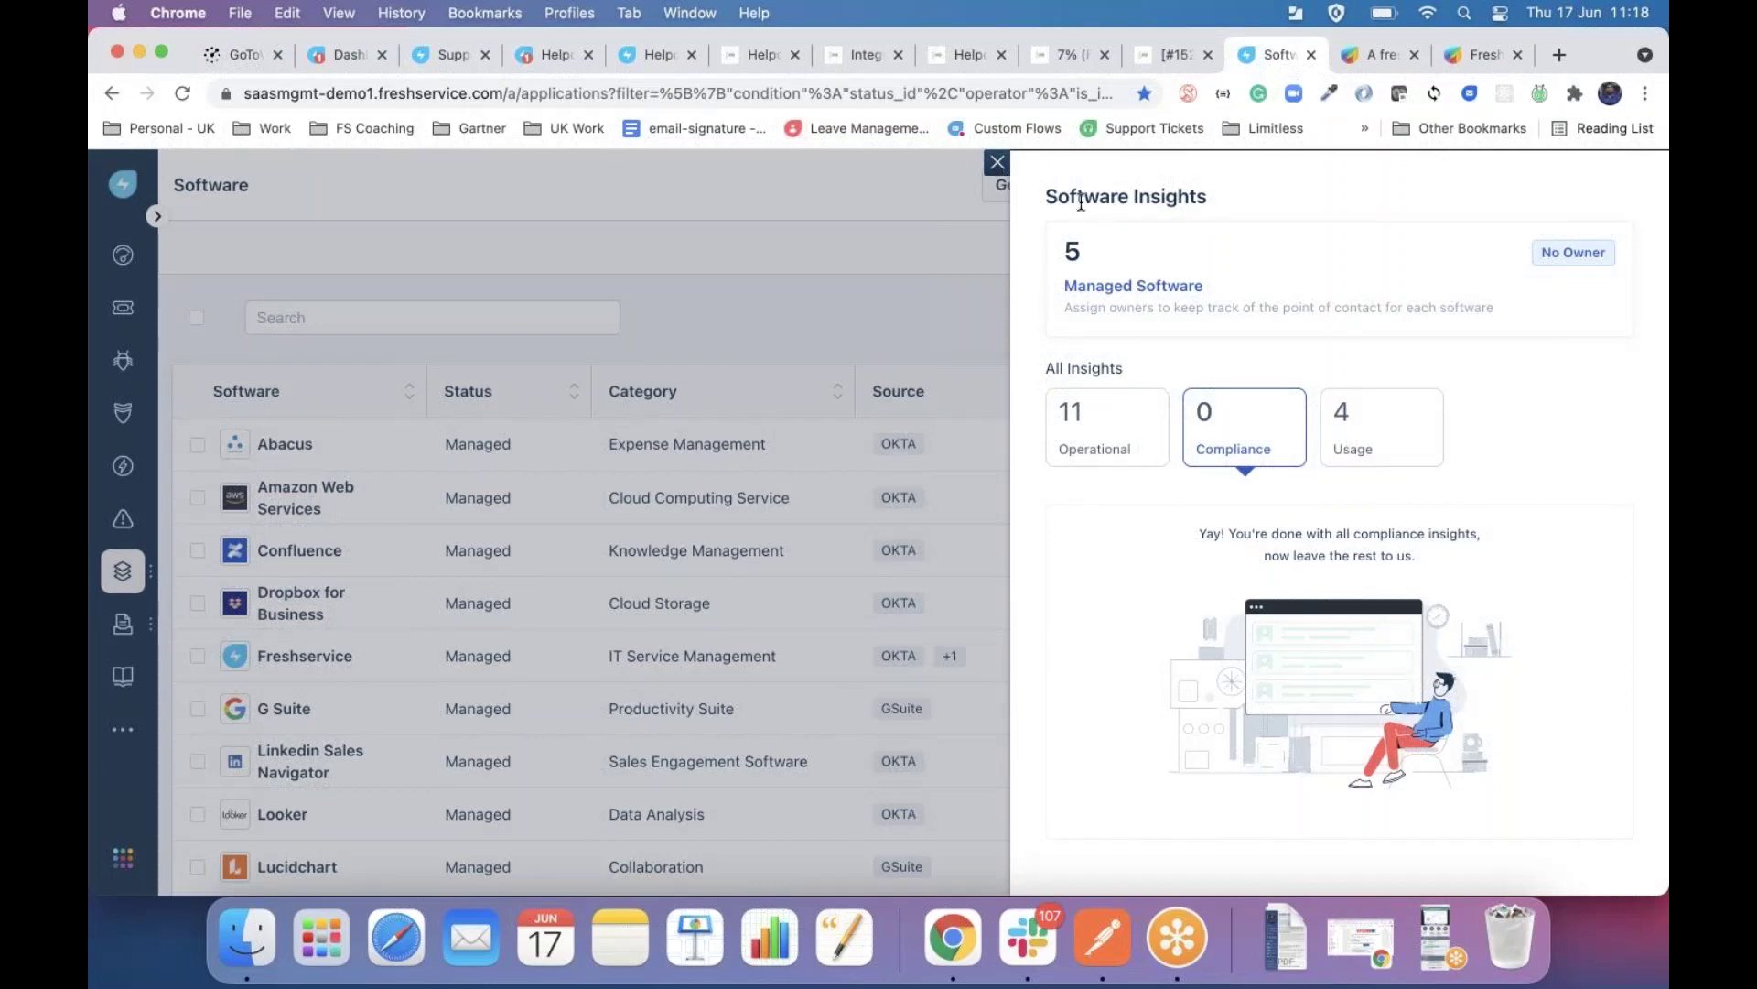
pyautogui.click(996, 162)
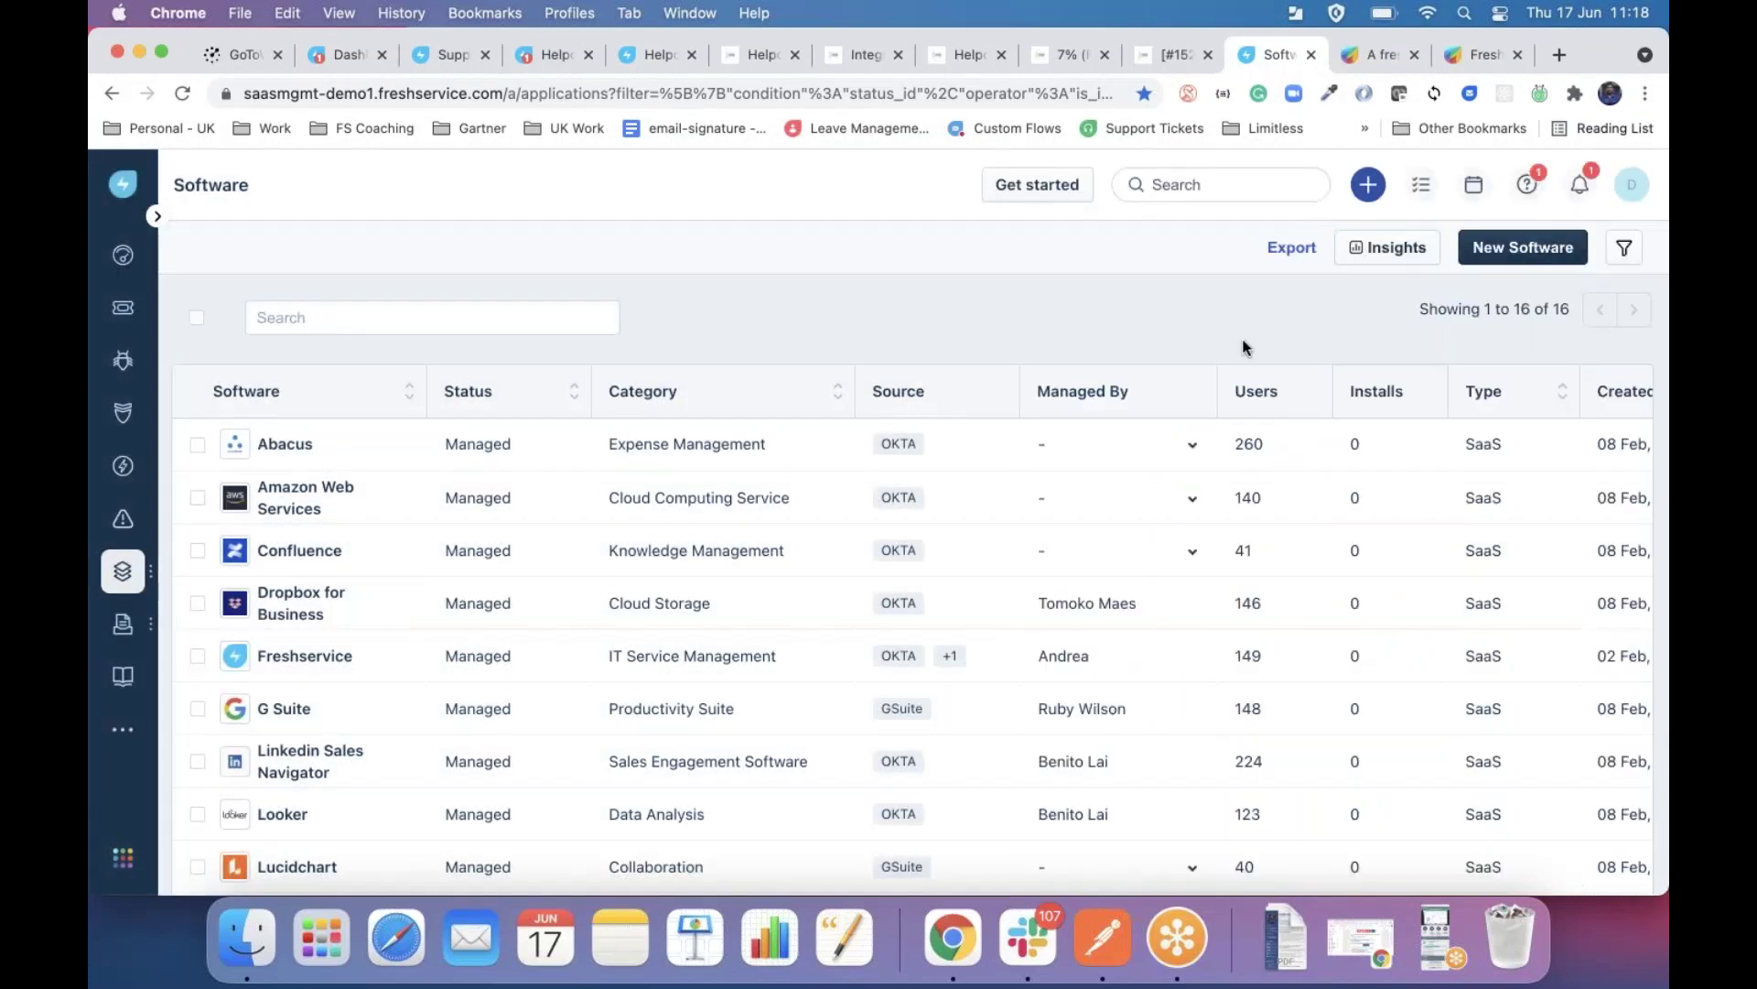
# Open Linkedin Sales Navigator's overview showing 224 users against 50 purchased licenses.
pyautogui.scroll(-3, 752, 349)
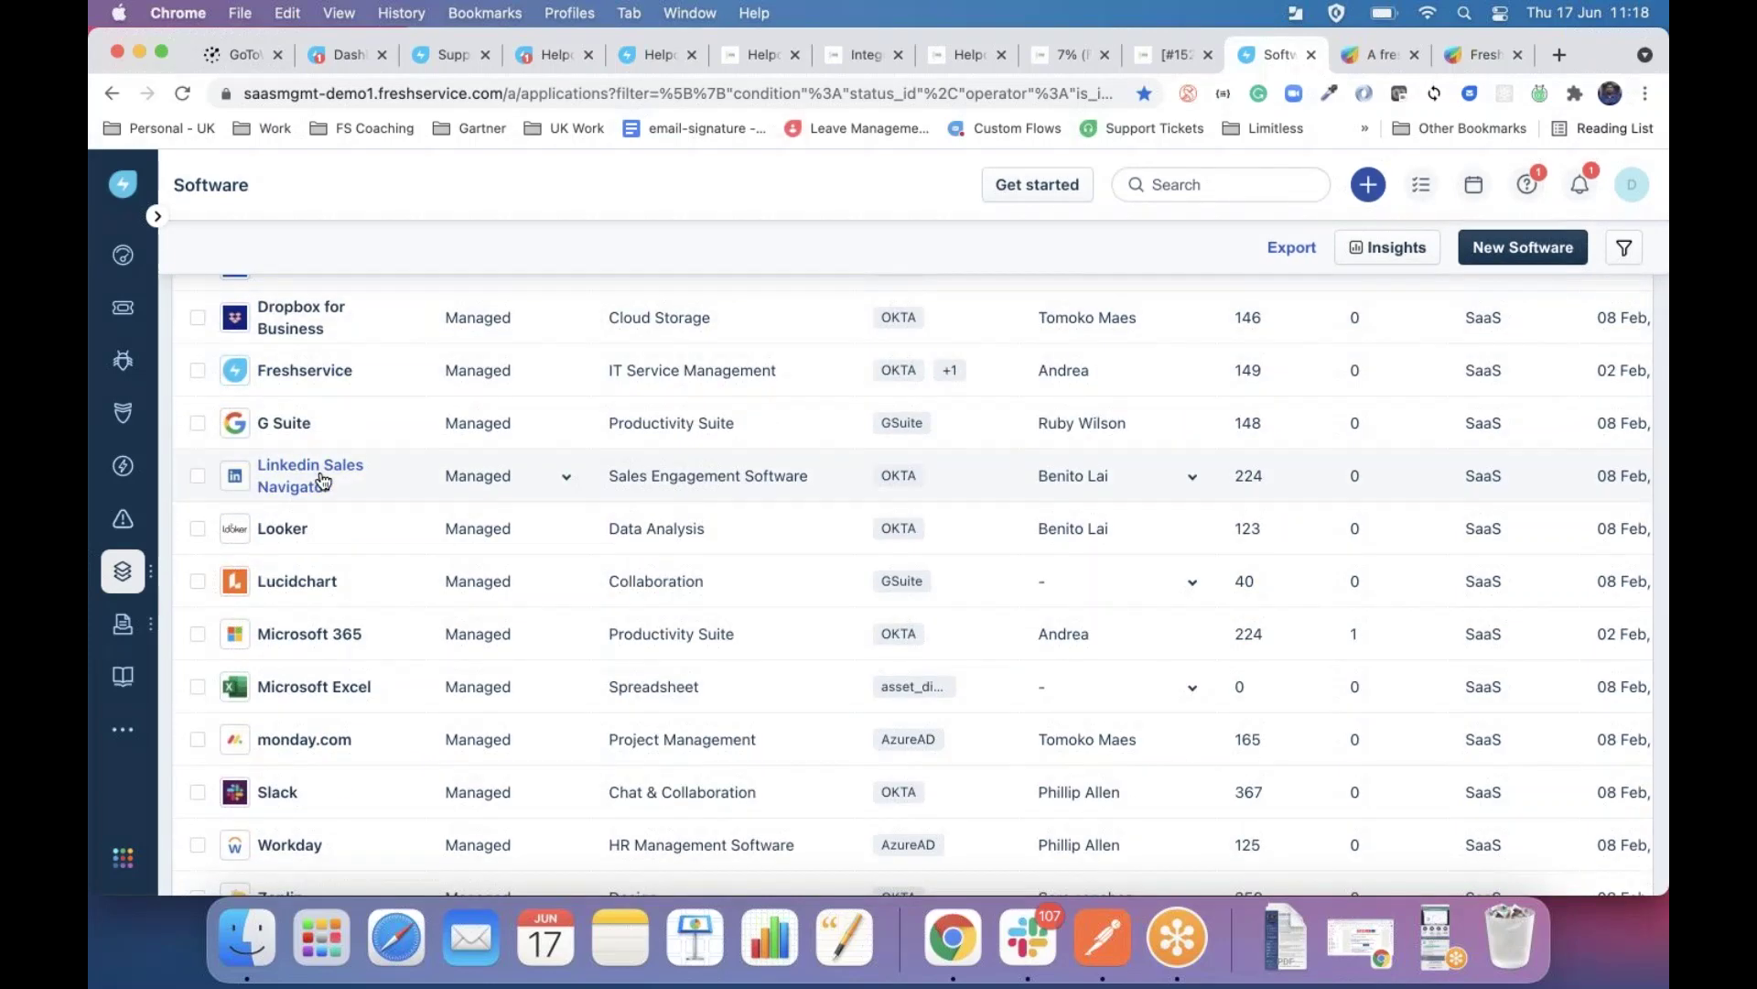
pyautogui.click(322, 480)
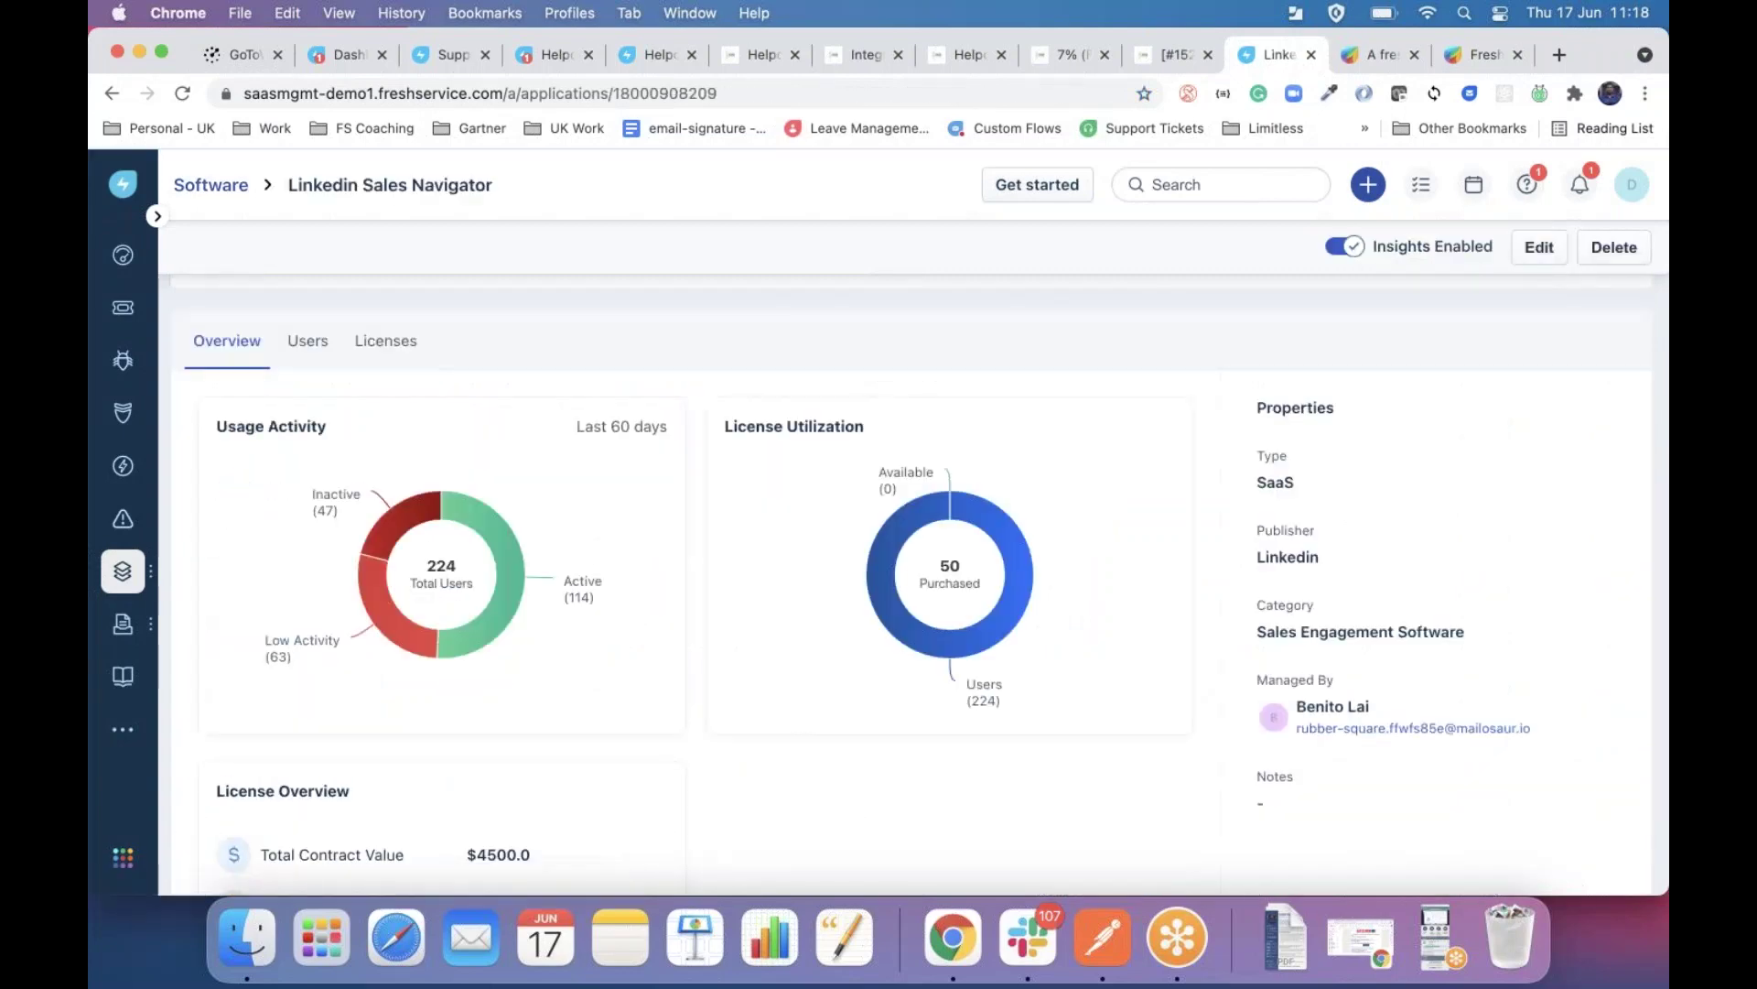
pyautogui.moveTo(1008, 569)
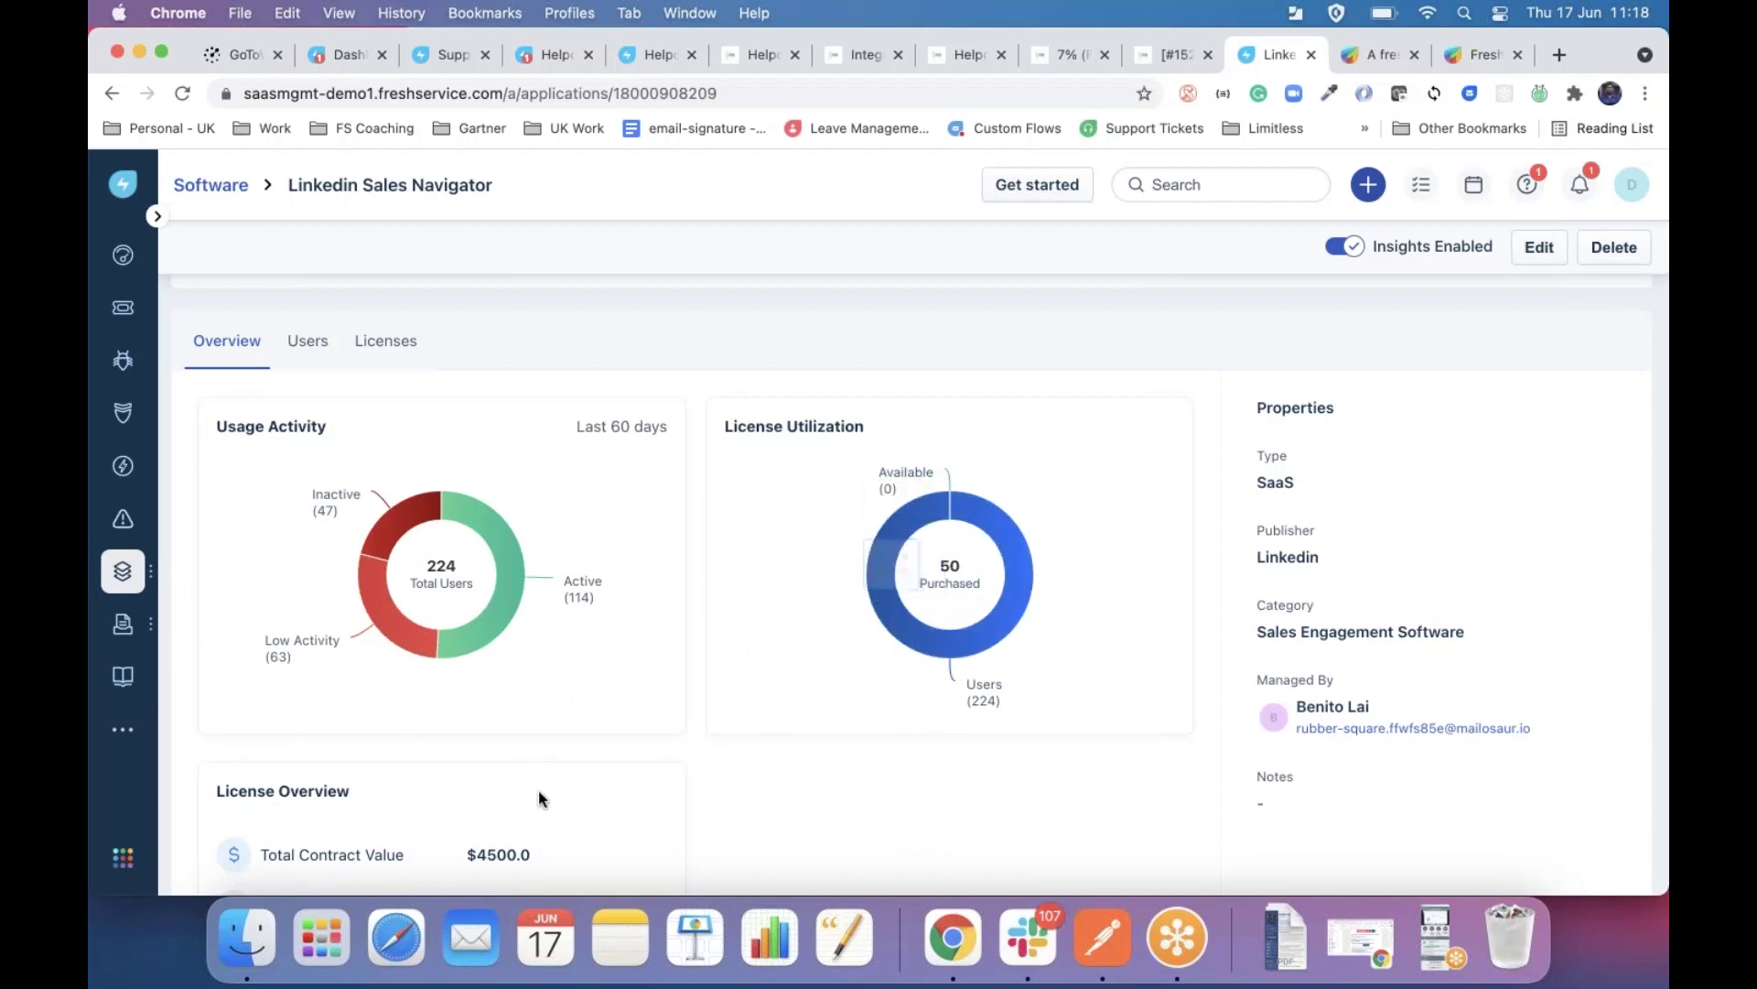
pyautogui.scroll(-5, 538, 798)
pyautogui.scroll(5, 538, 798)
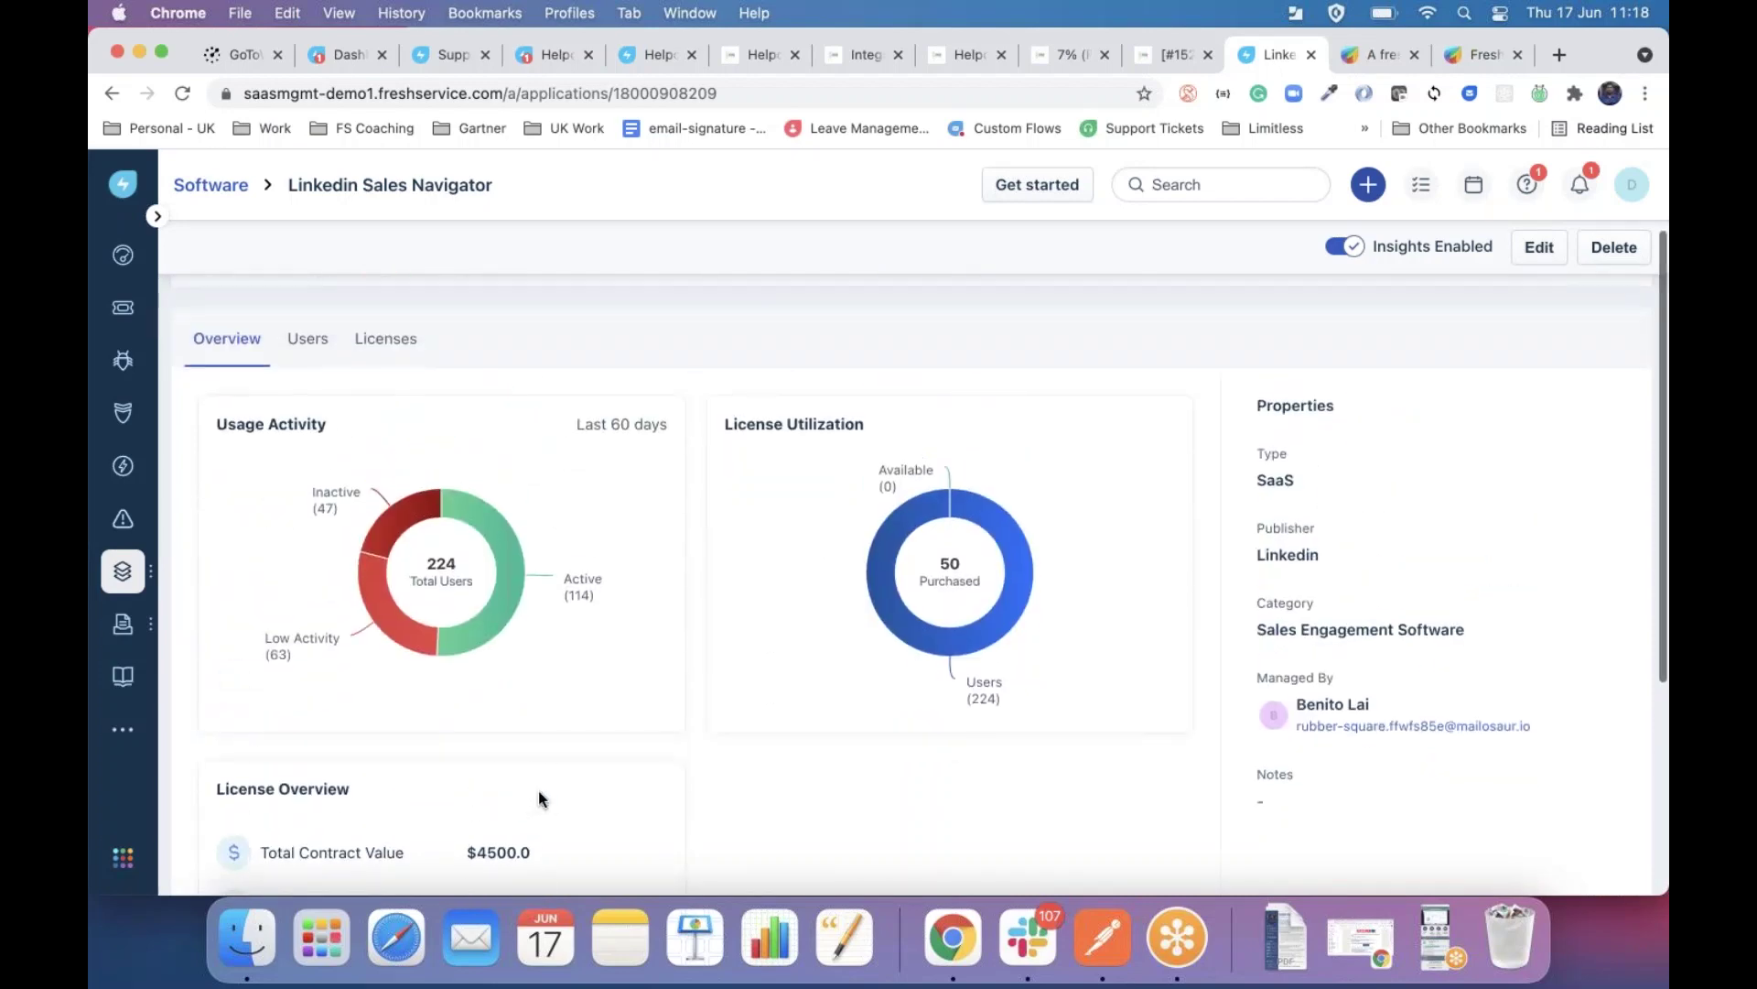
pyautogui.moveTo(486, 513)
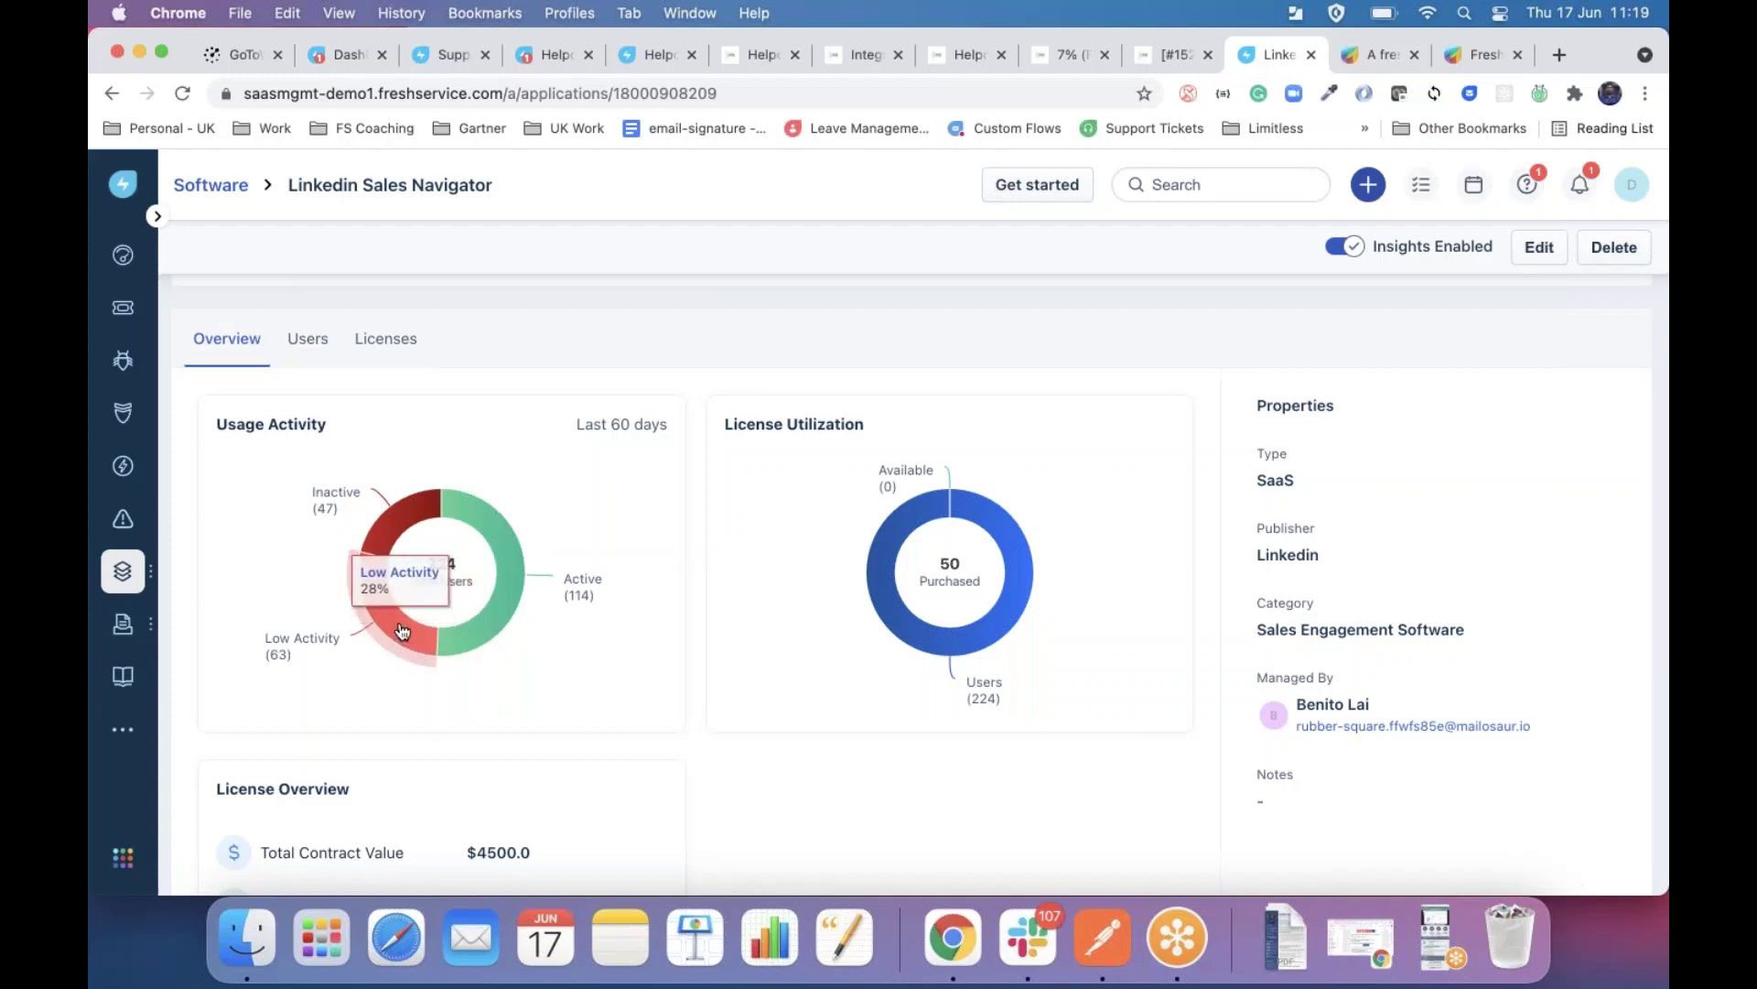
# Filter Linkedin Sales Navigator's users to the Low Activity segment and select all listed users.
pyautogui.moveTo(409, 515)
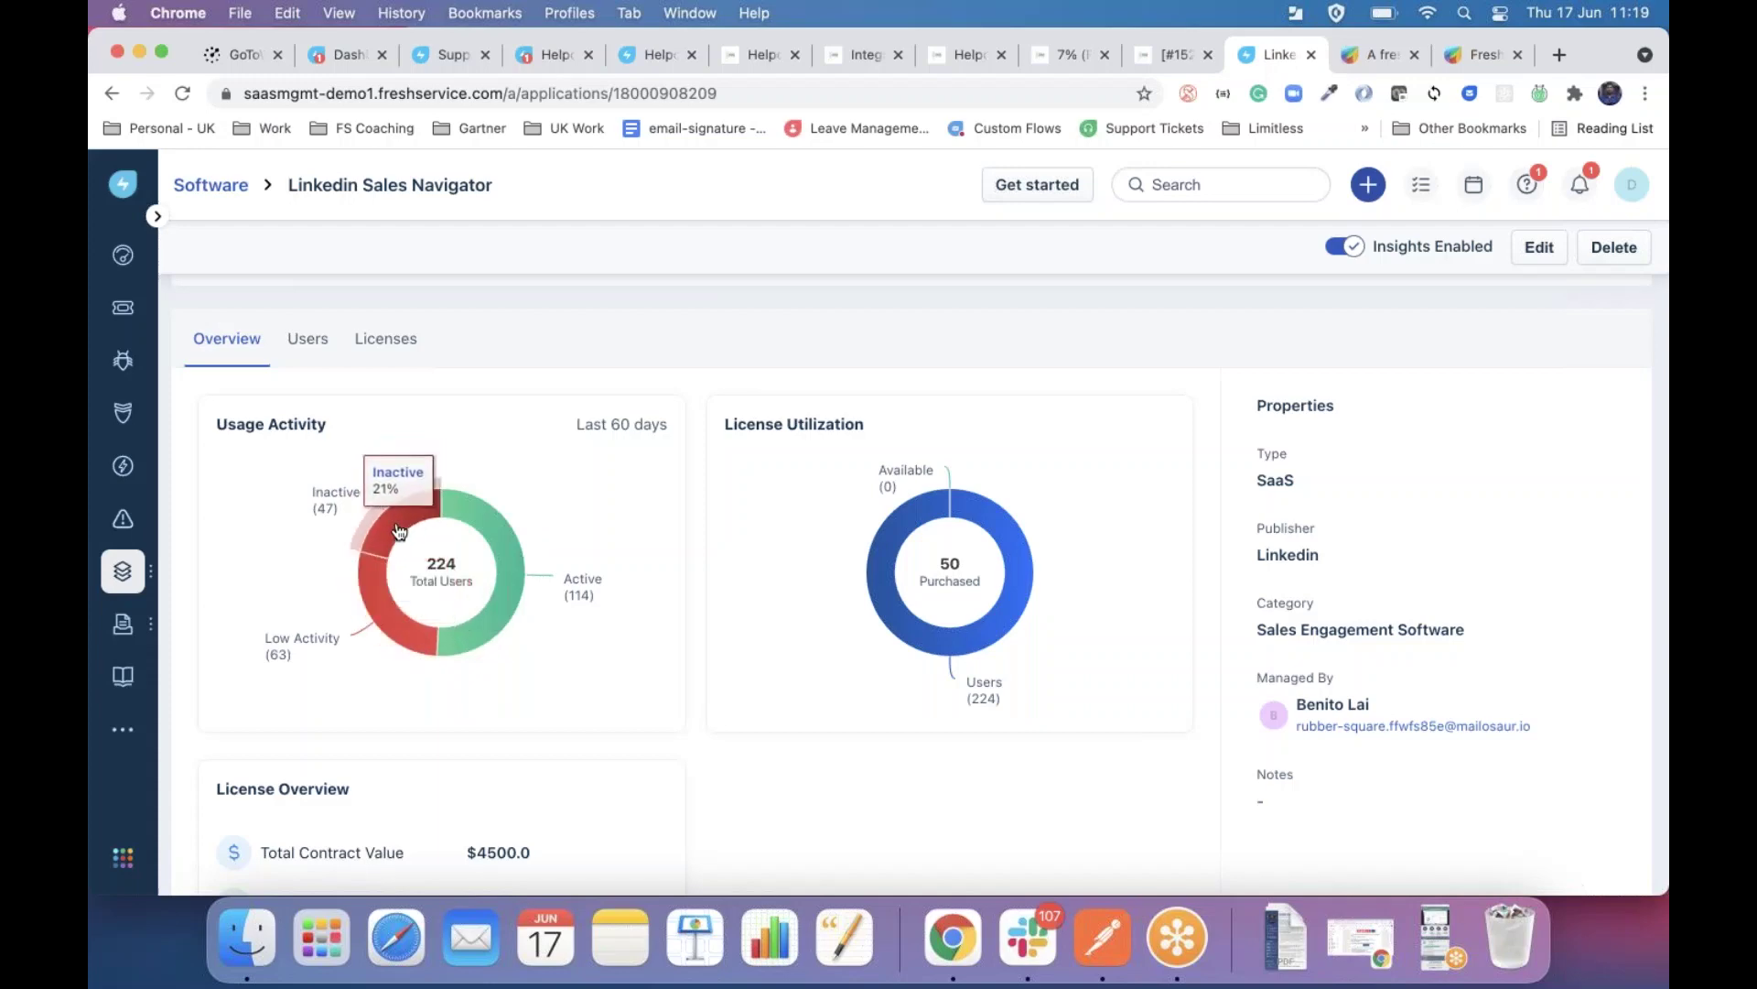
pyautogui.moveTo(381, 611)
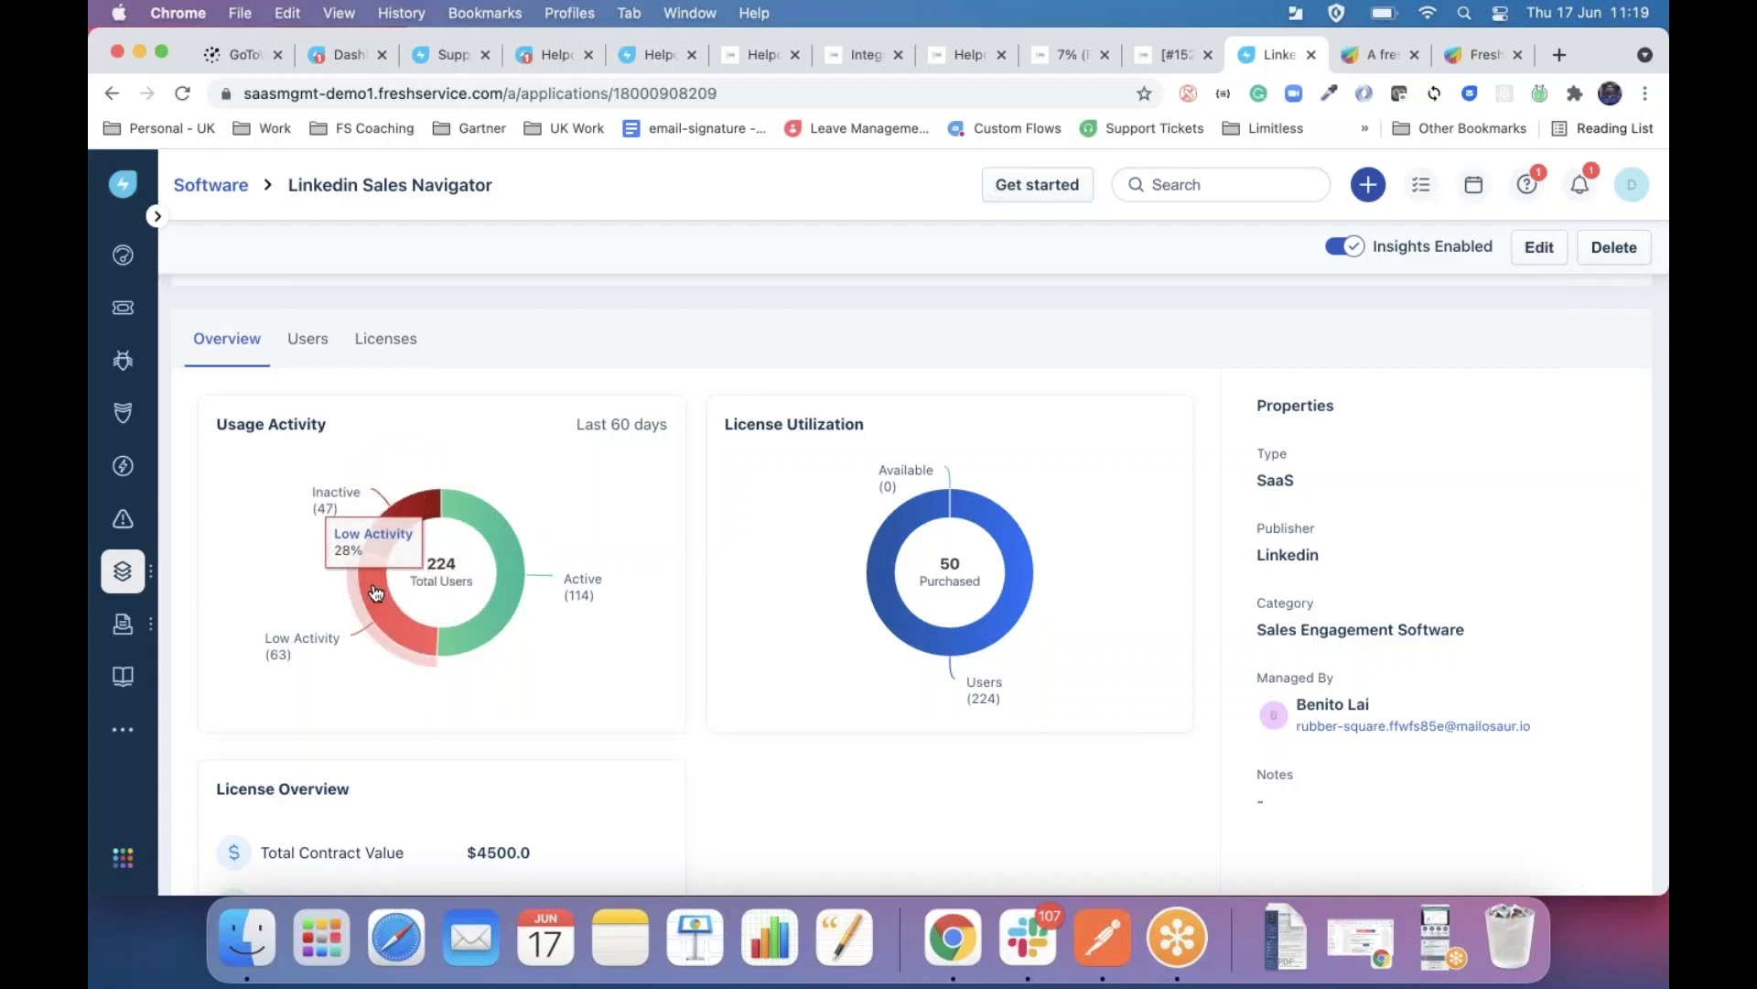
pyautogui.click(379, 608)
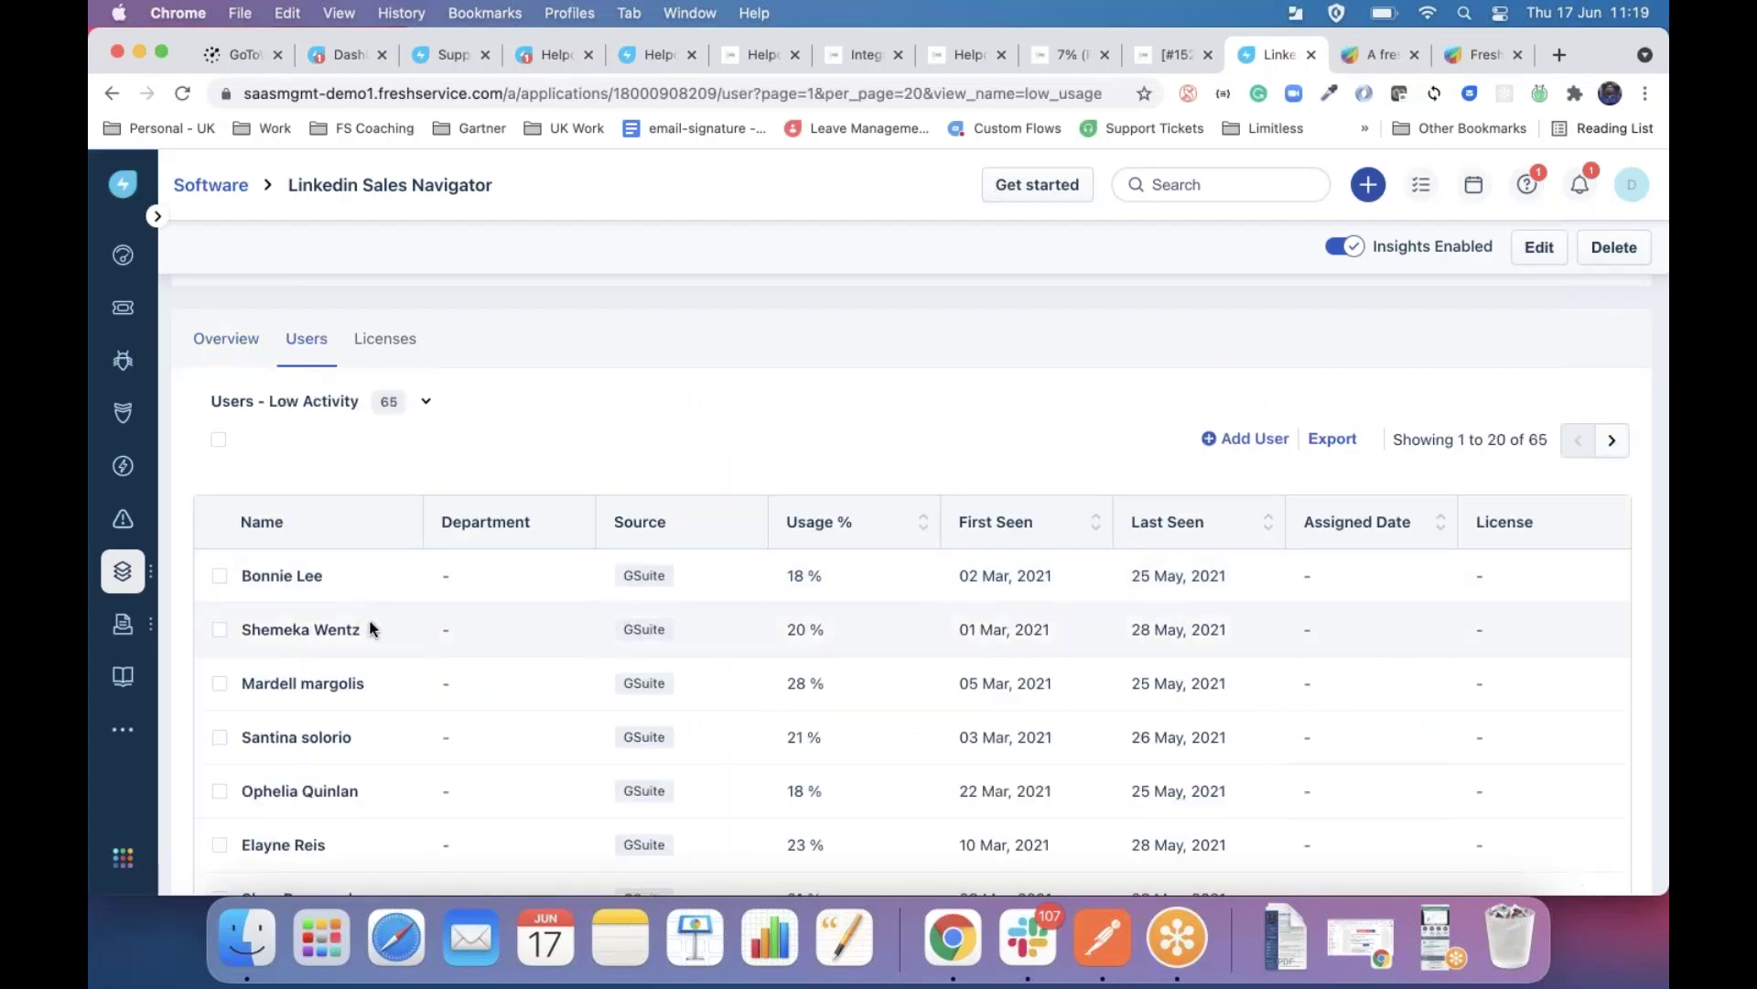
pyautogui.scroll(-3, 371, 627)
pyautogui.scroll(3, 372, 628)
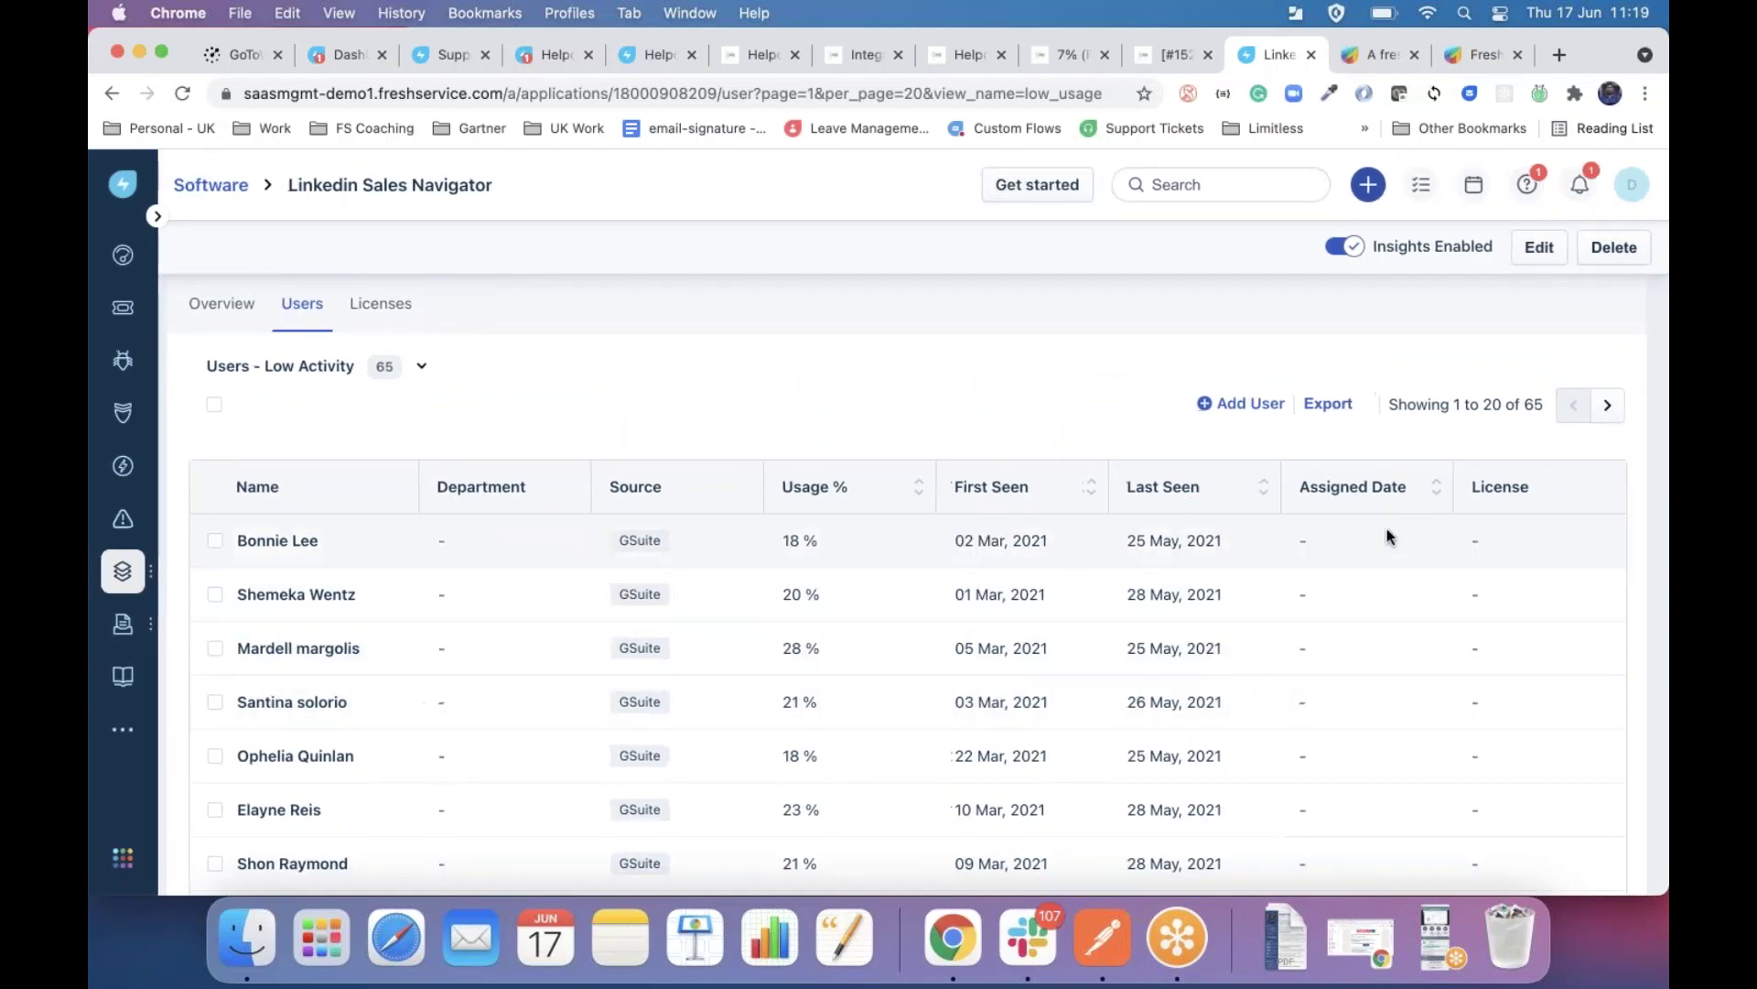
pyautogui.click(213, 407)
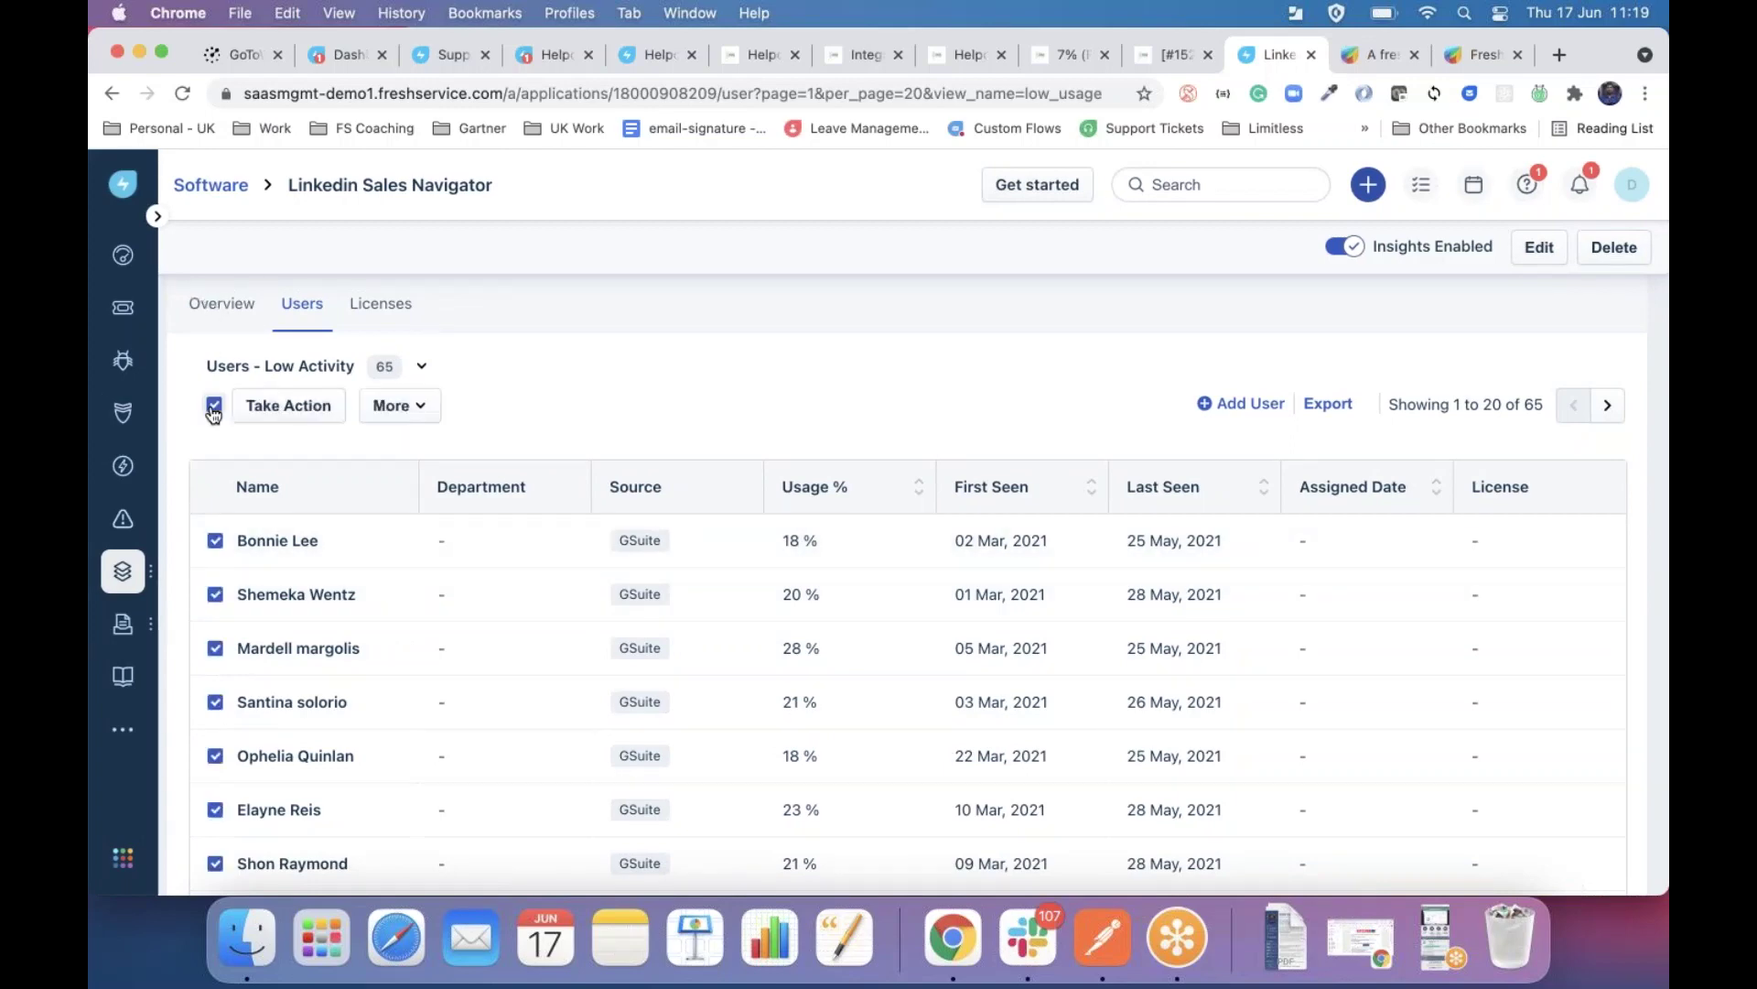
# Pick the 'Notify - Low Usage' app action, cancel it without initiating, and return to Overview.
pyautogui.click(275, 412)
pyautogui.click(1091, 531)
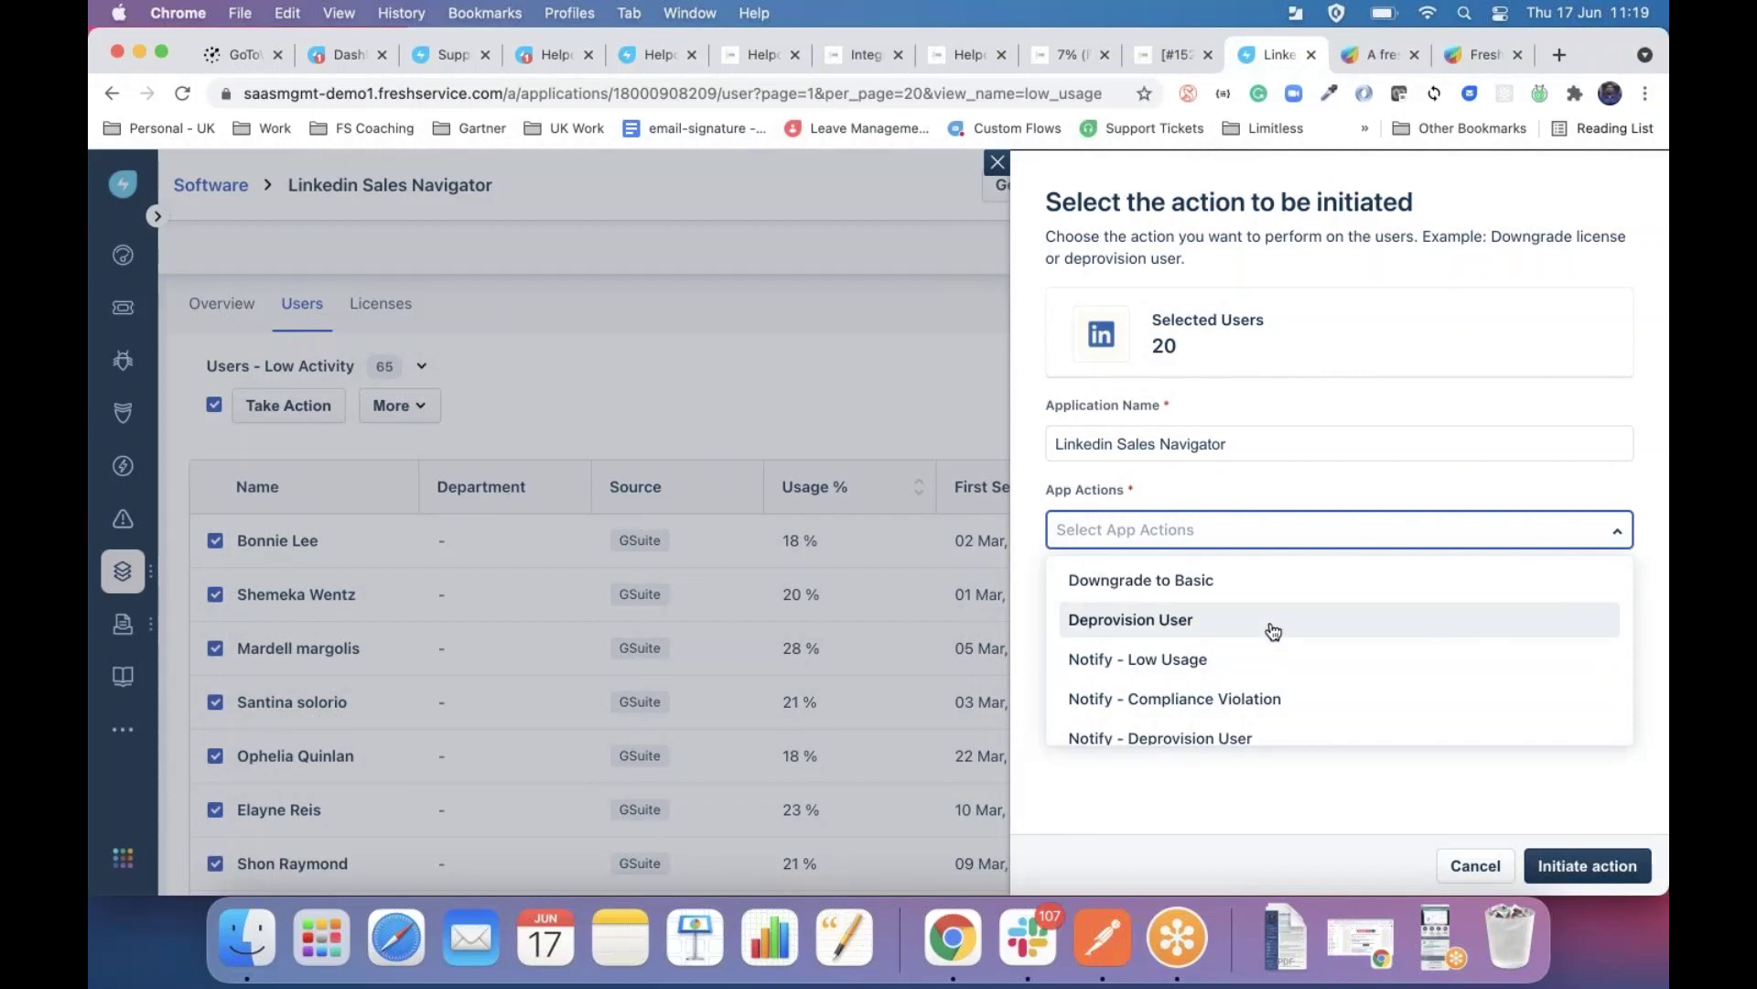
pyautogui.scroll(-1, 1273, 630)
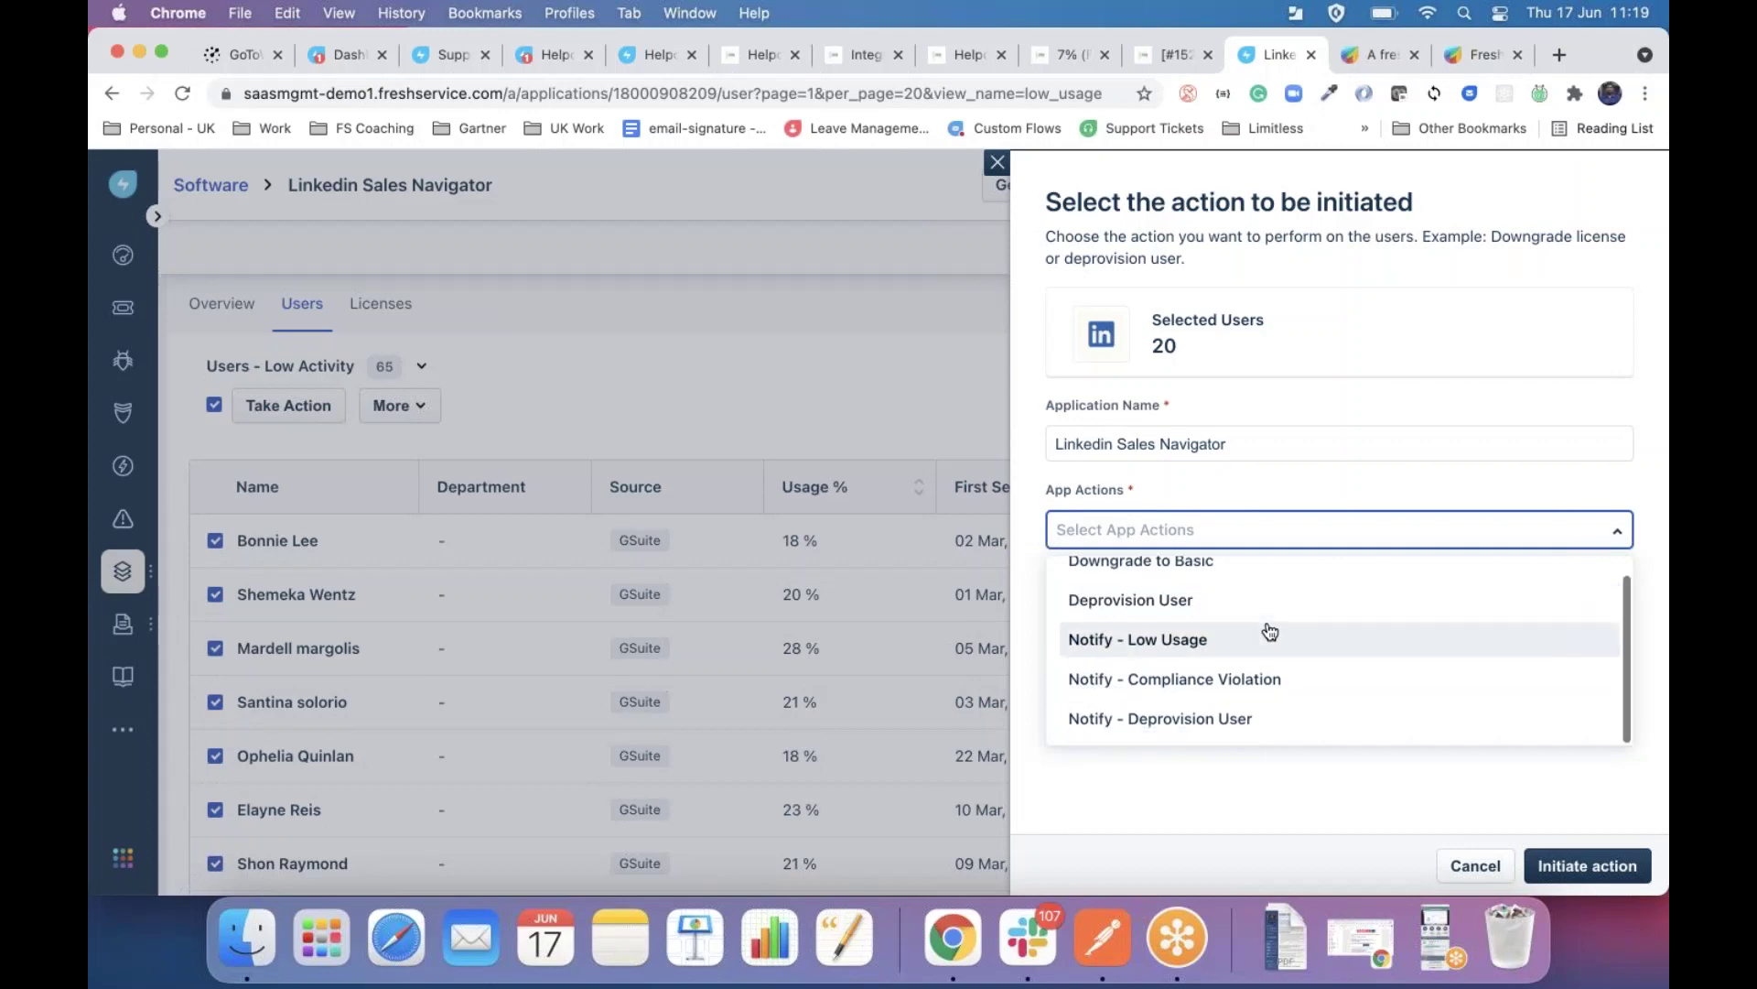
pyautogui.click(1184, 640)
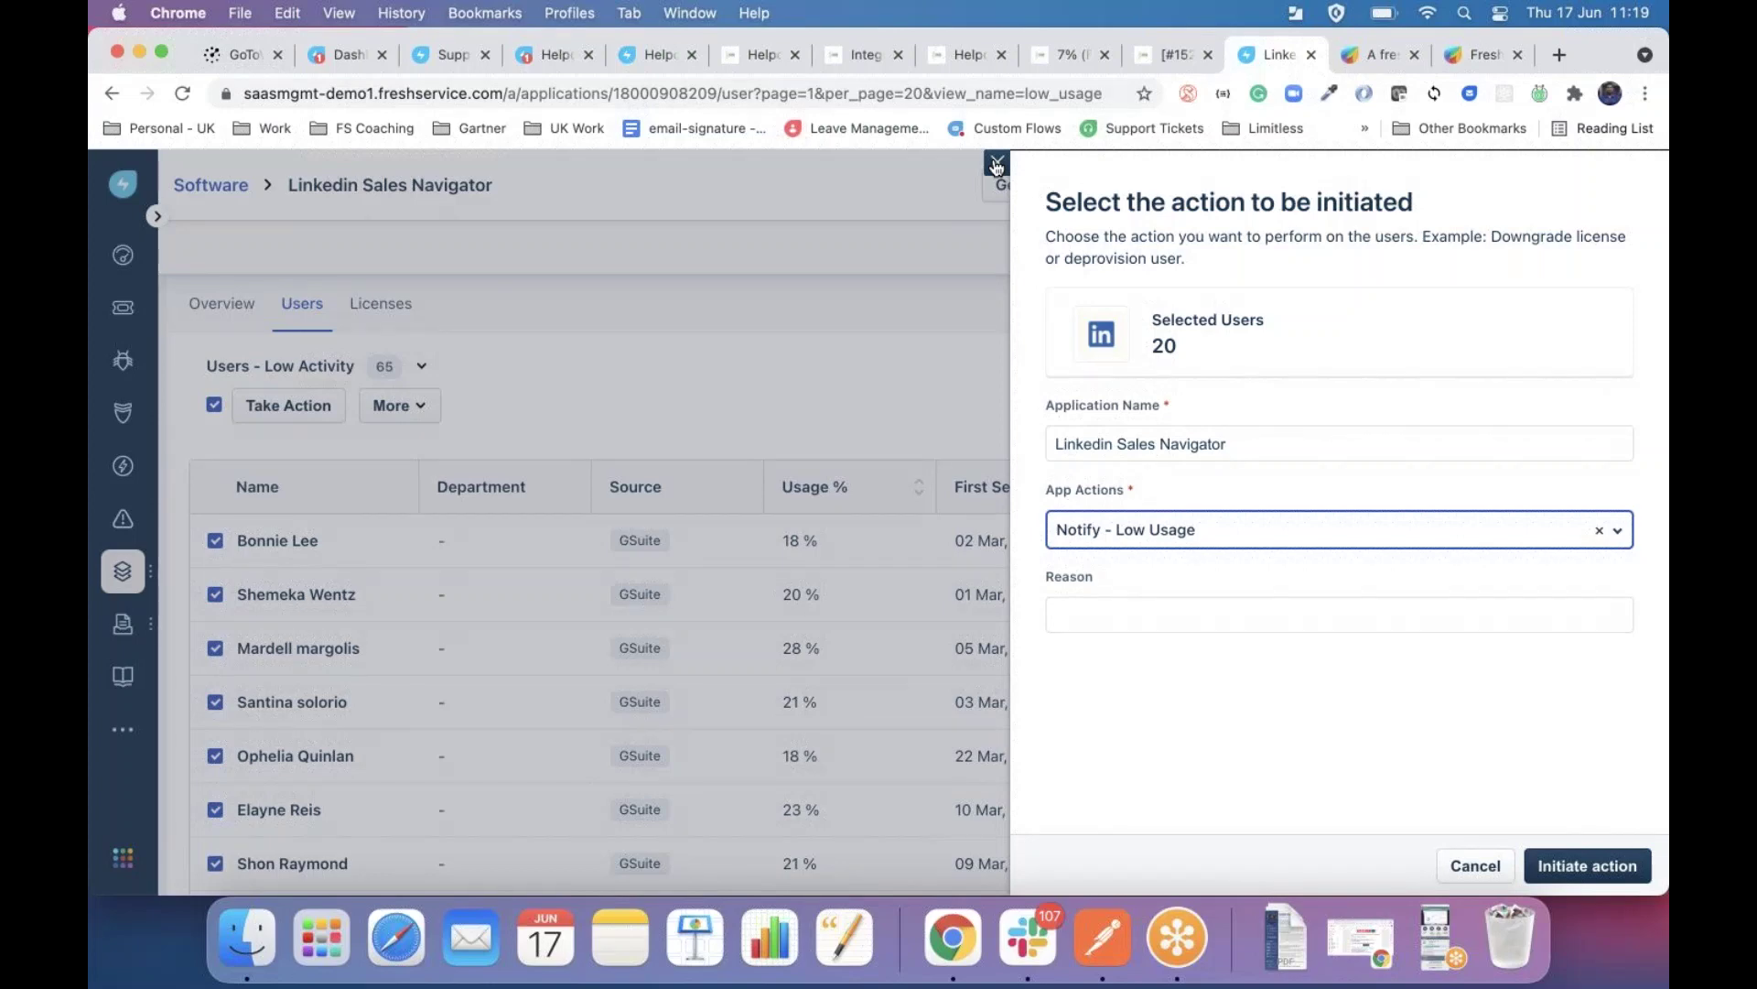
pyautogui.click(997, 165)
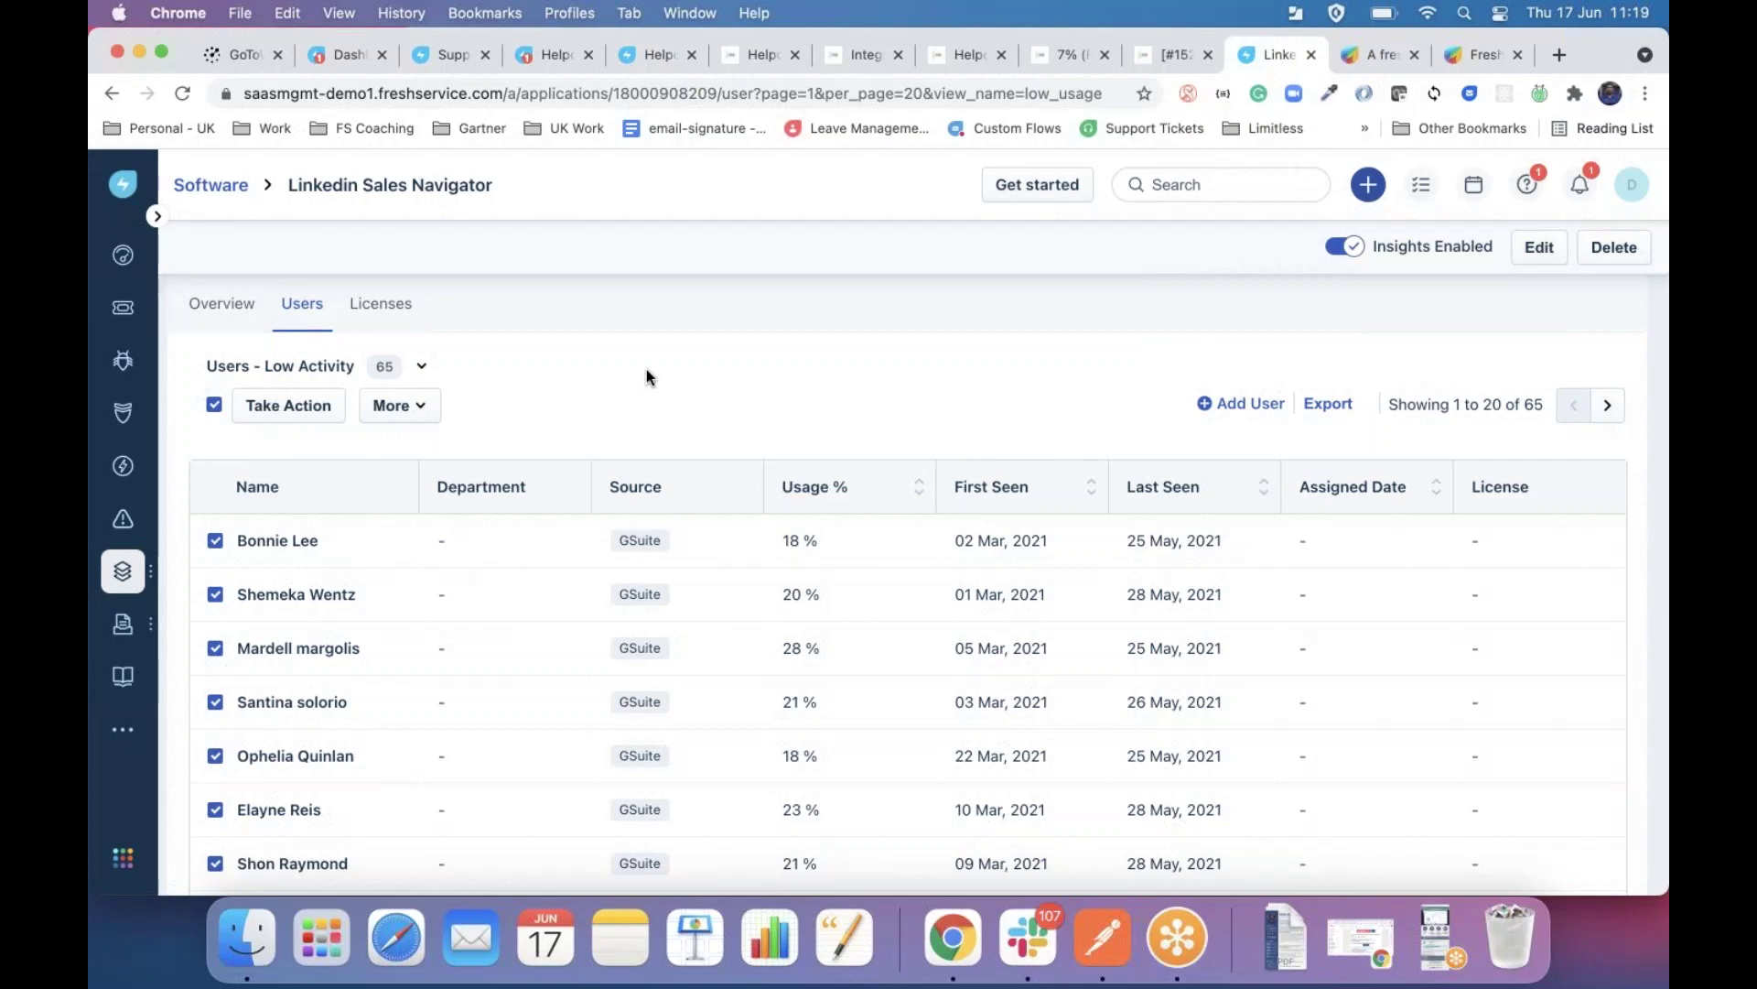
pyautogui.click(236, 306)
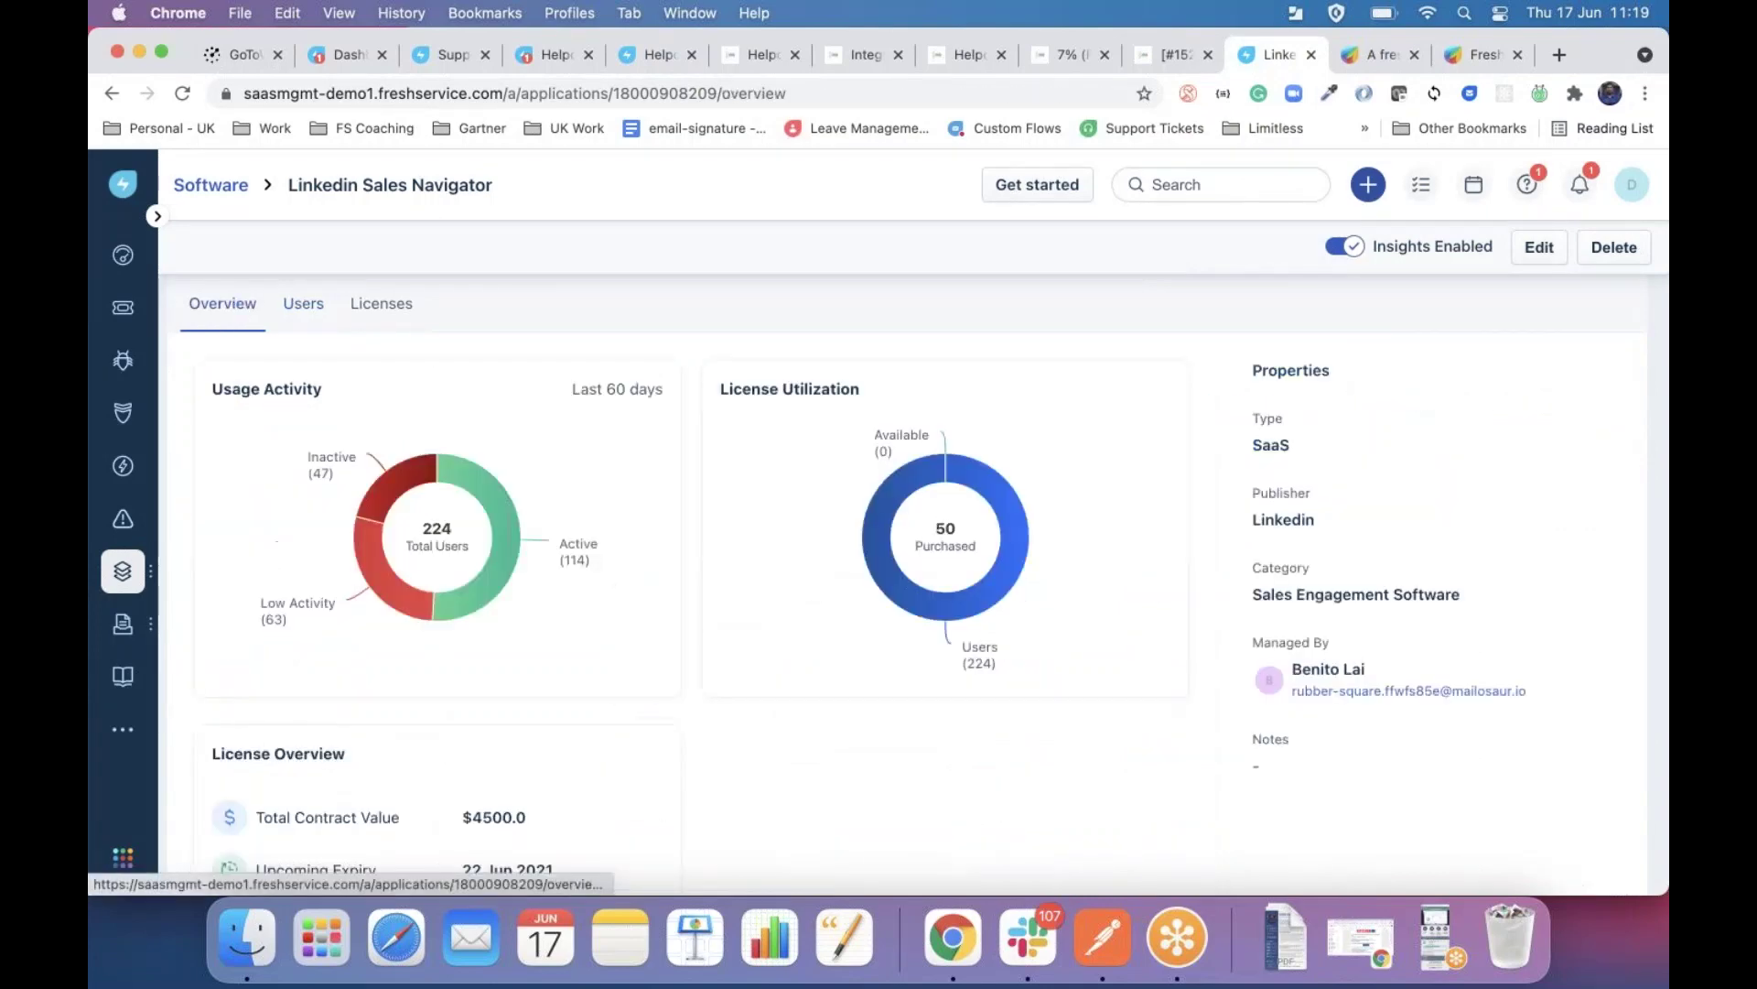
# Go back to the Software list using the Software breadcrumb.
pyautogui.click(232, 186)
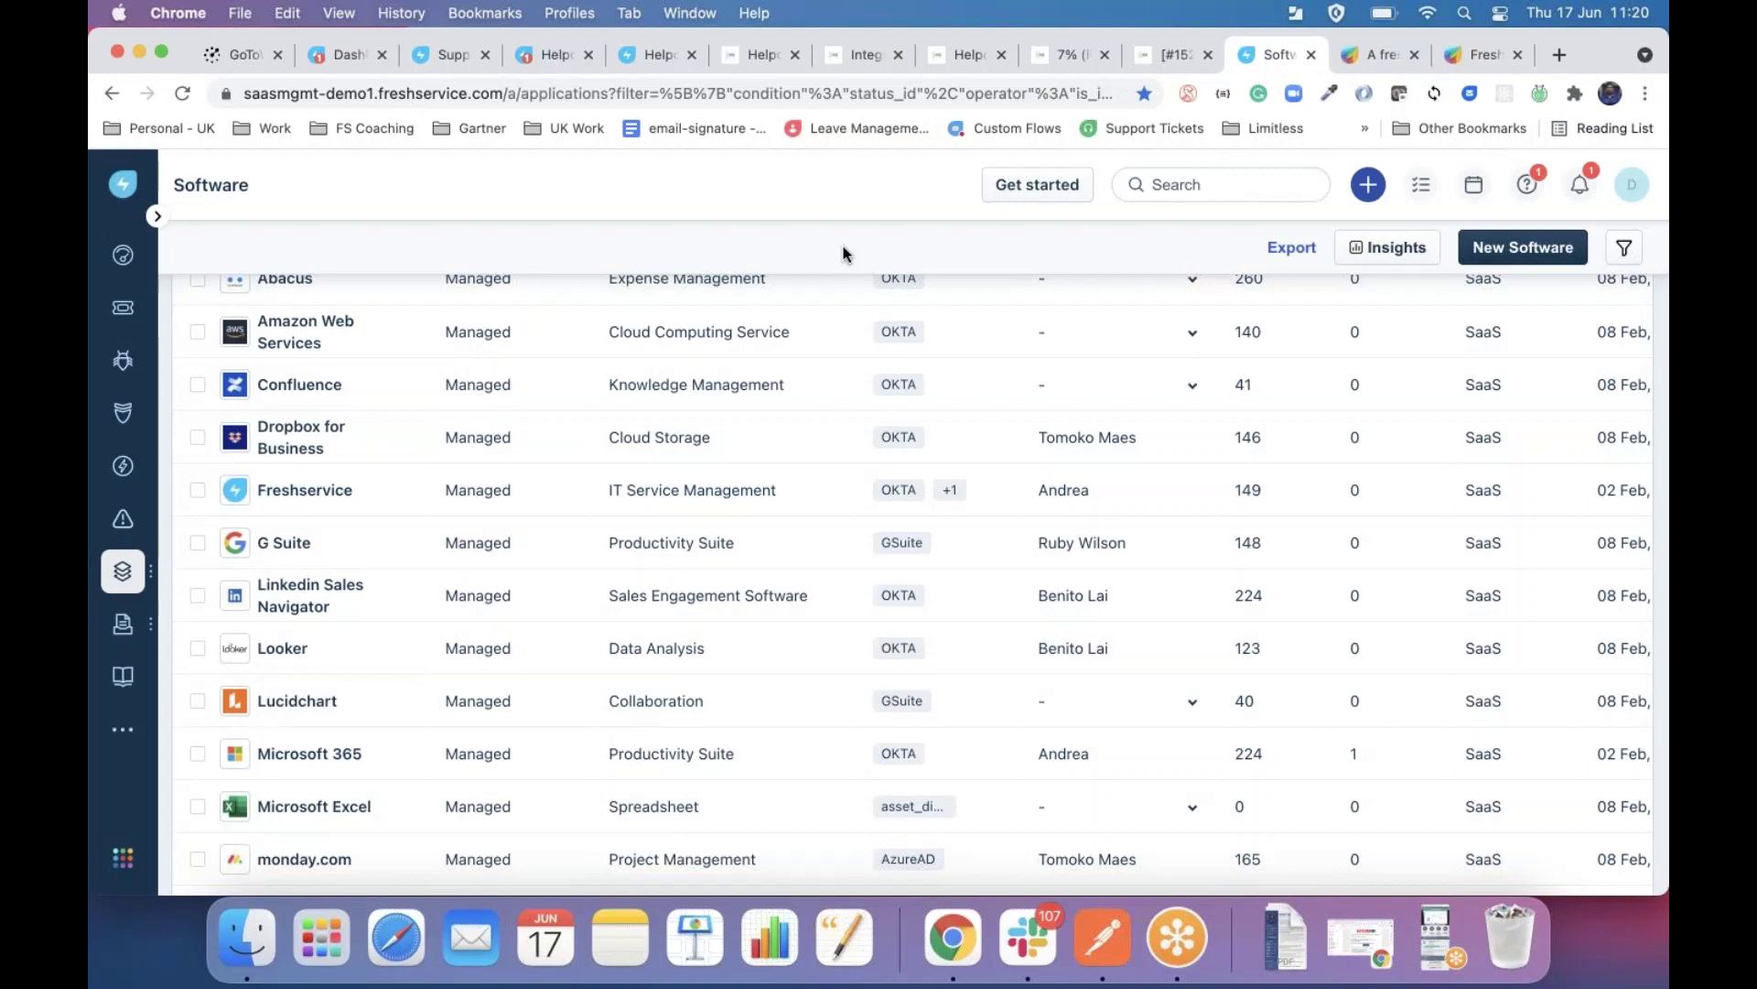
# On freshworks.com, open freshservice from Products under IT Service Management.
pyautogui.click(1376, 72)
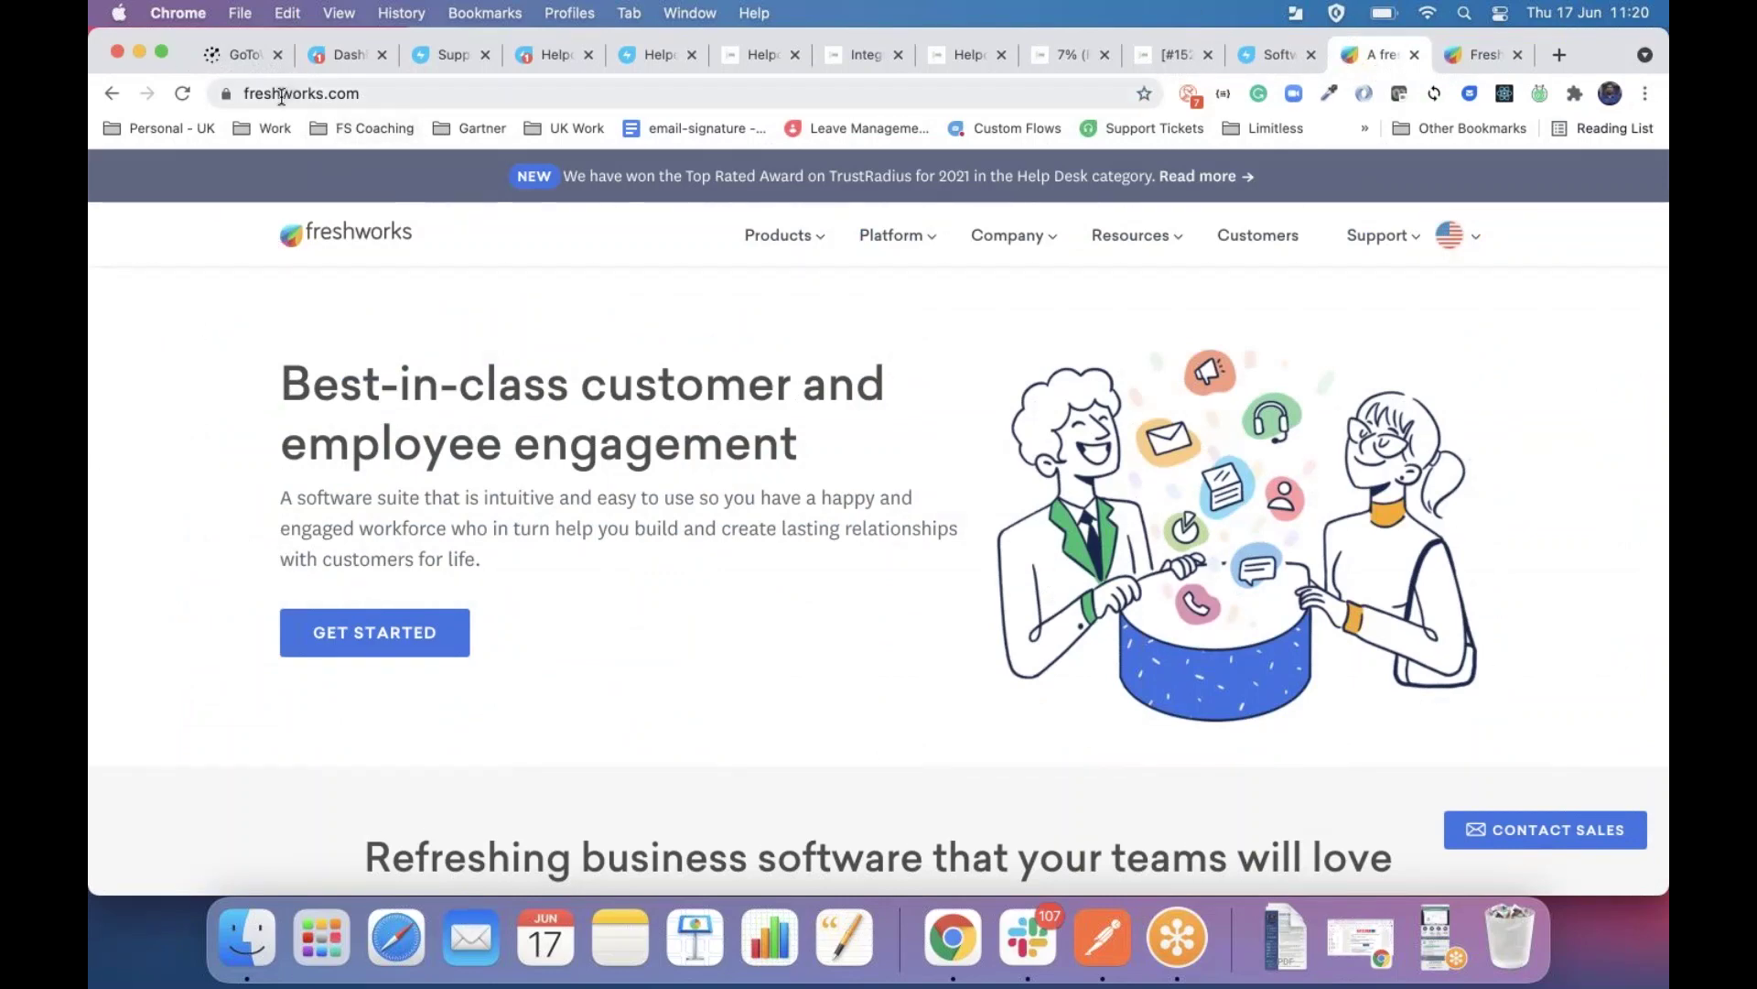
pyautogui.moveTo(765, 233)
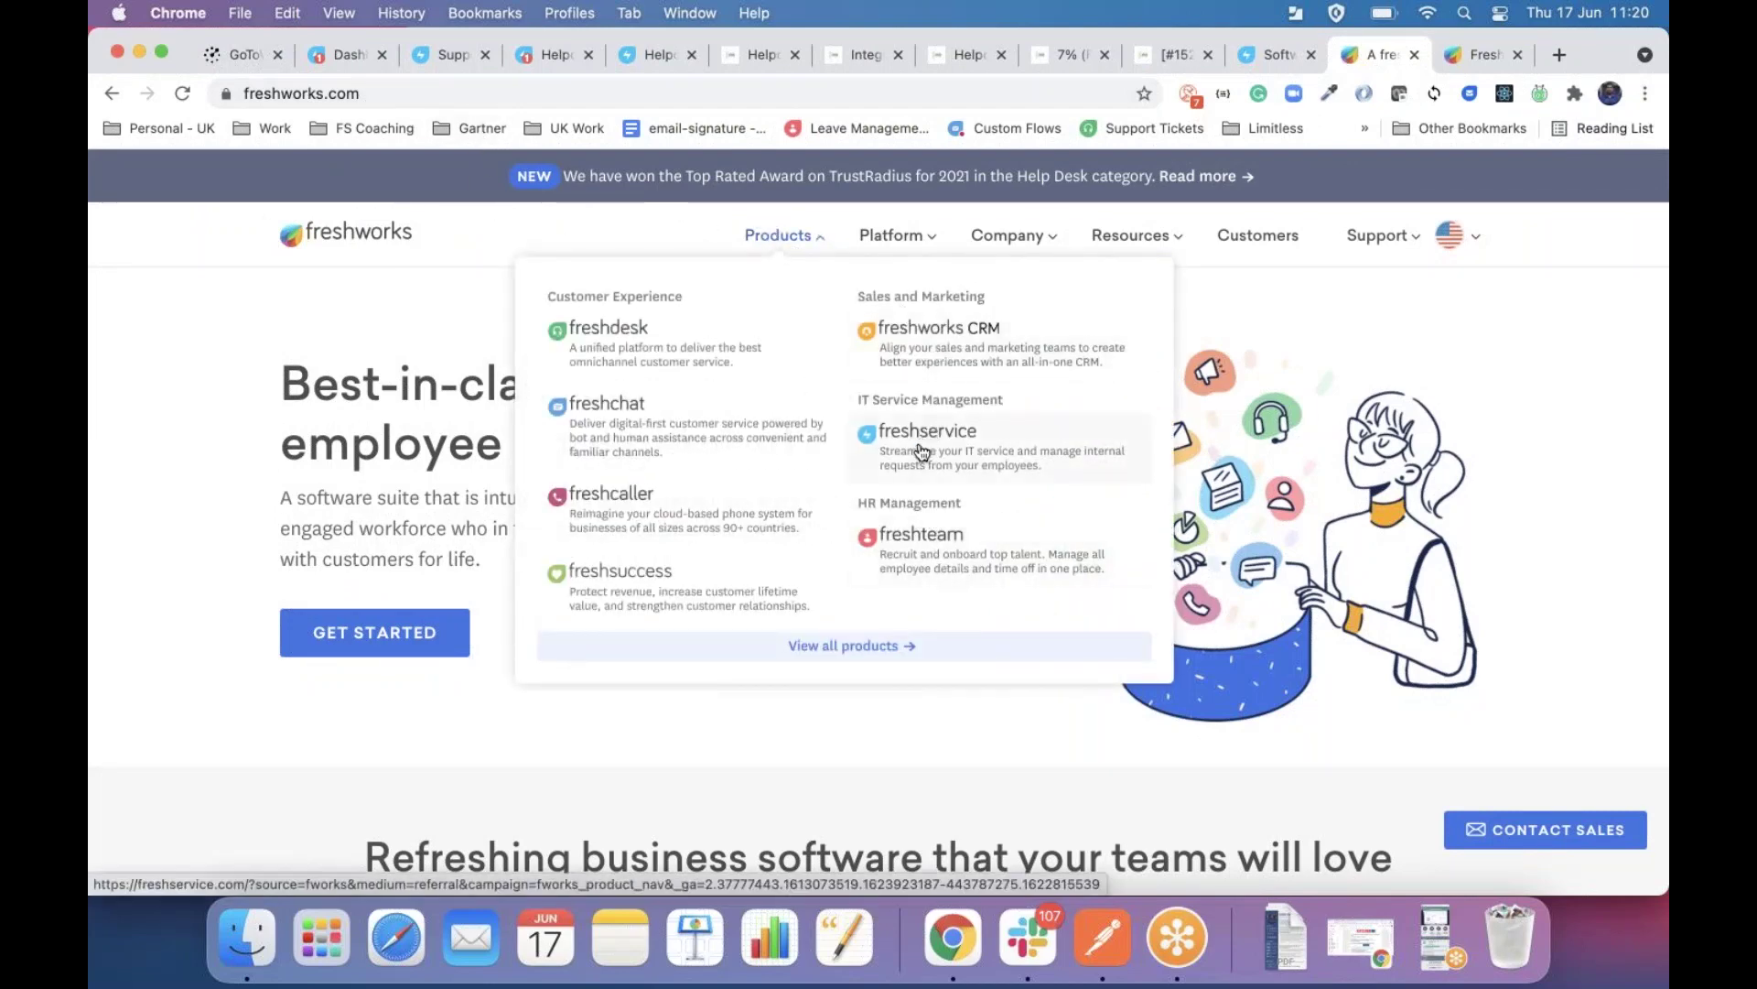
pyautogui.click(922, 451)
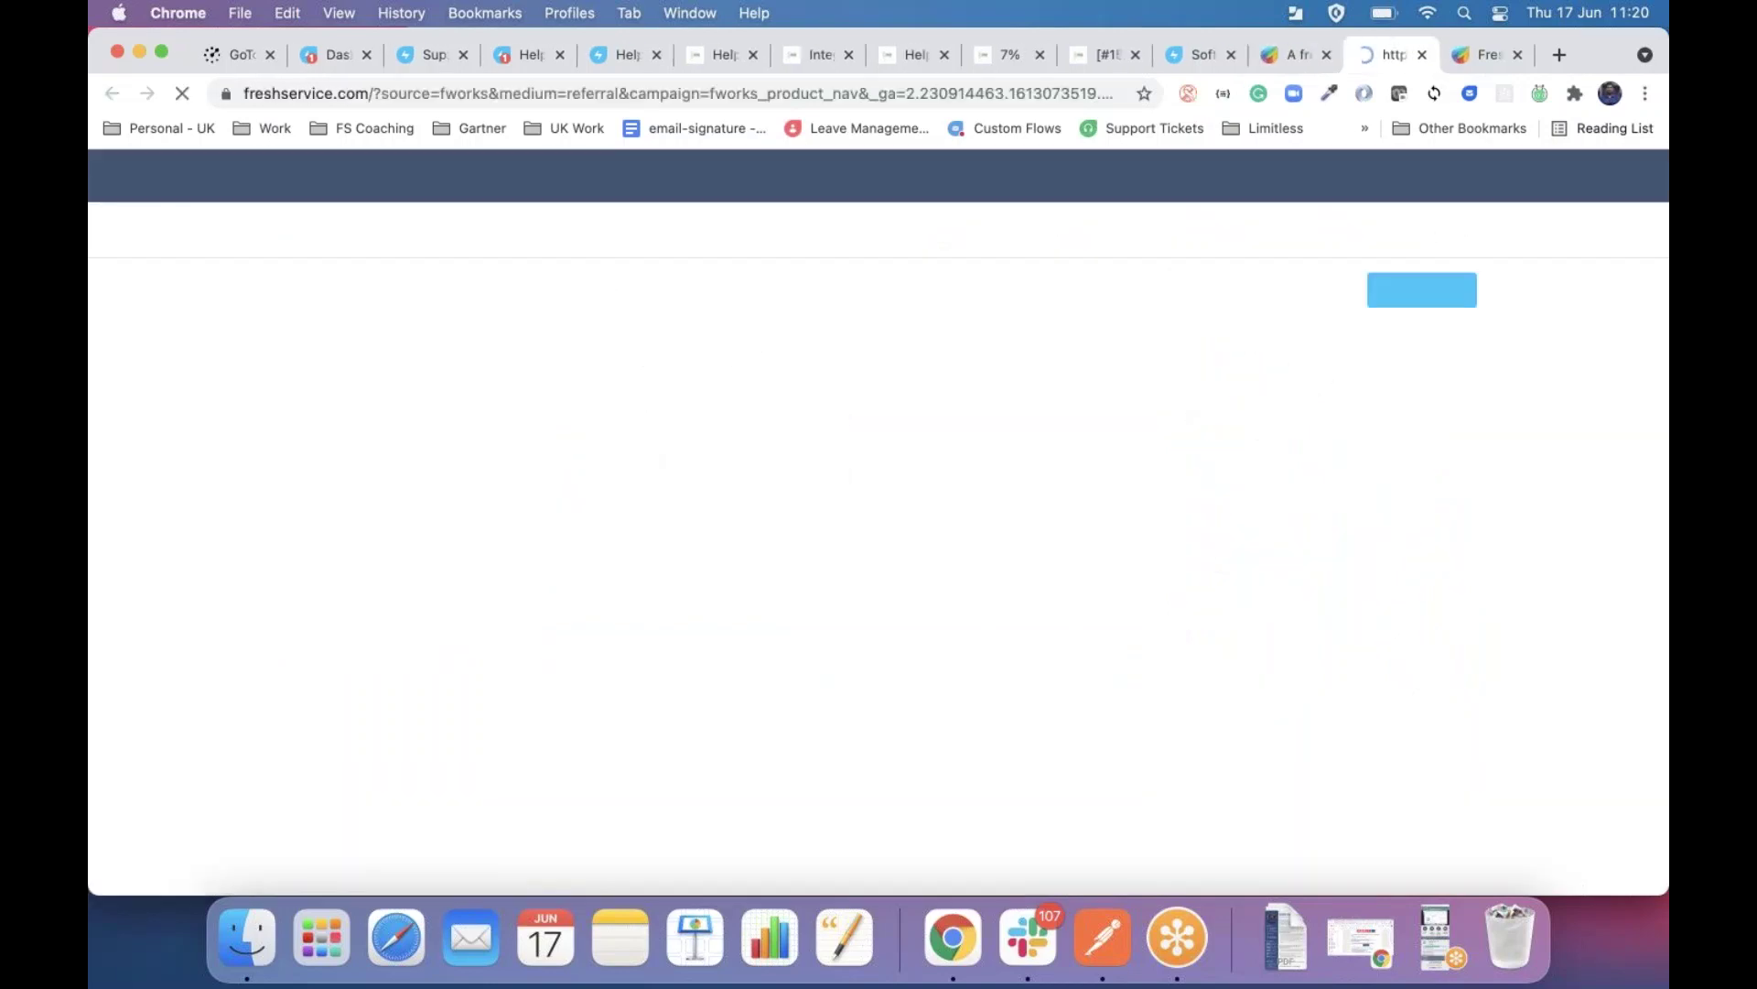